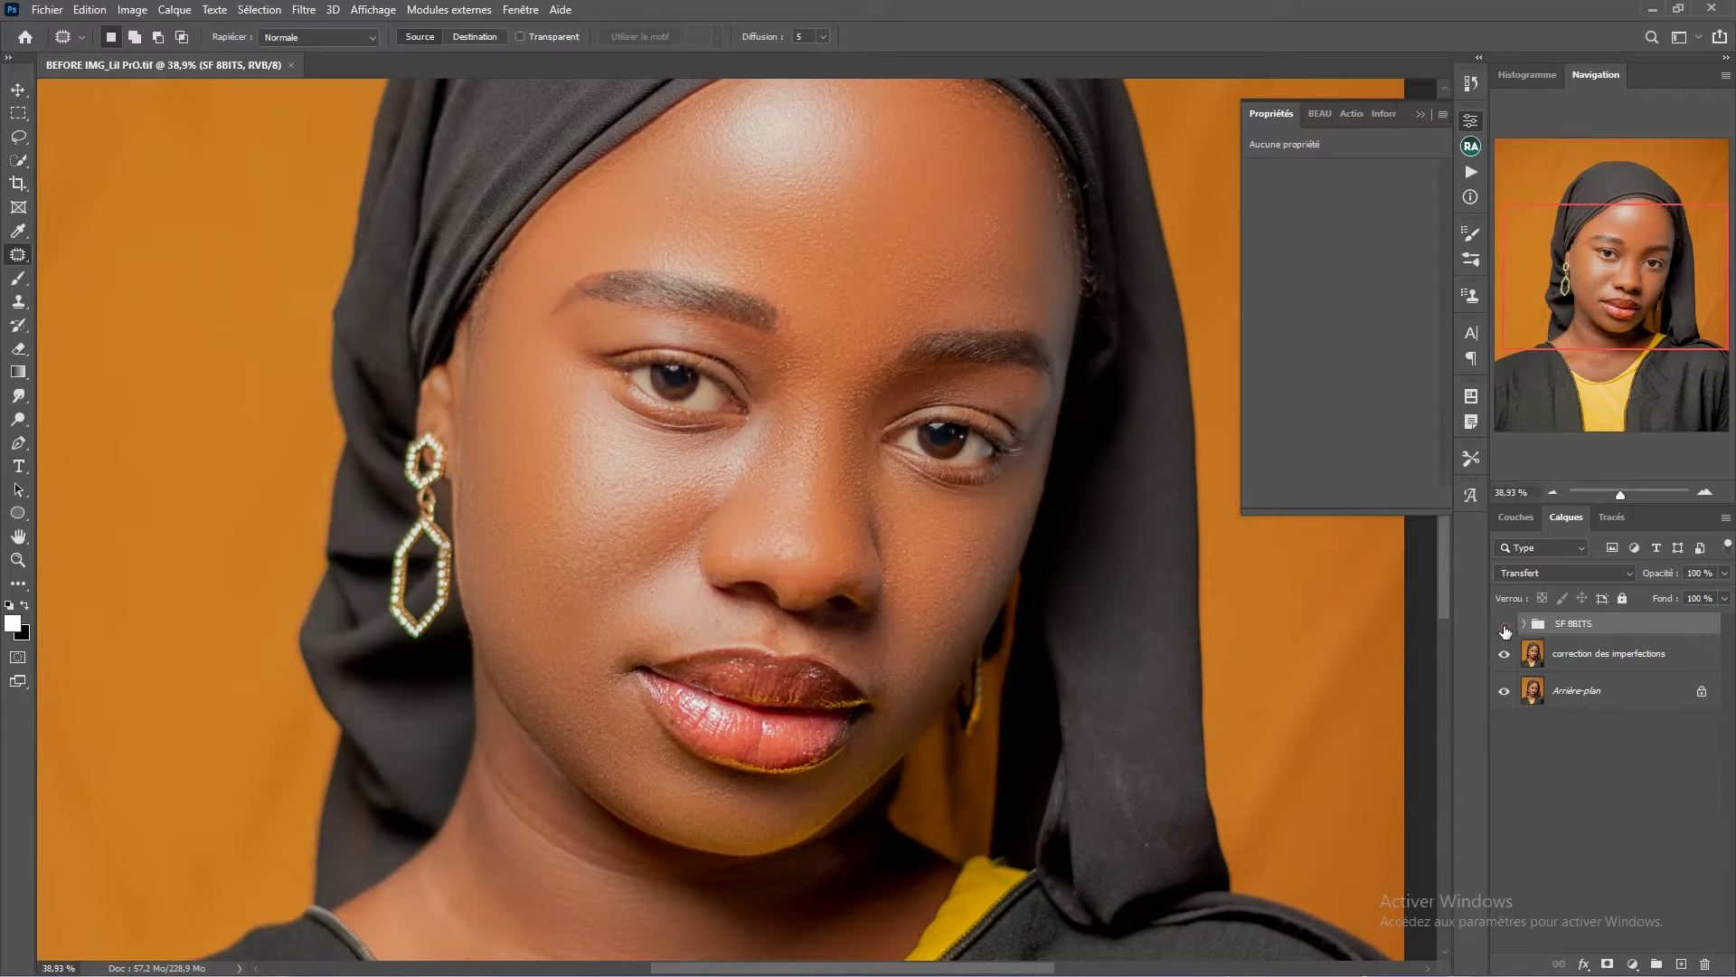
- Compare the portrait with and without the SF 8BITS group and the correction des imperfections layer by toggling their visibility
left_click(1504, 624)
left_click(1504, 626)
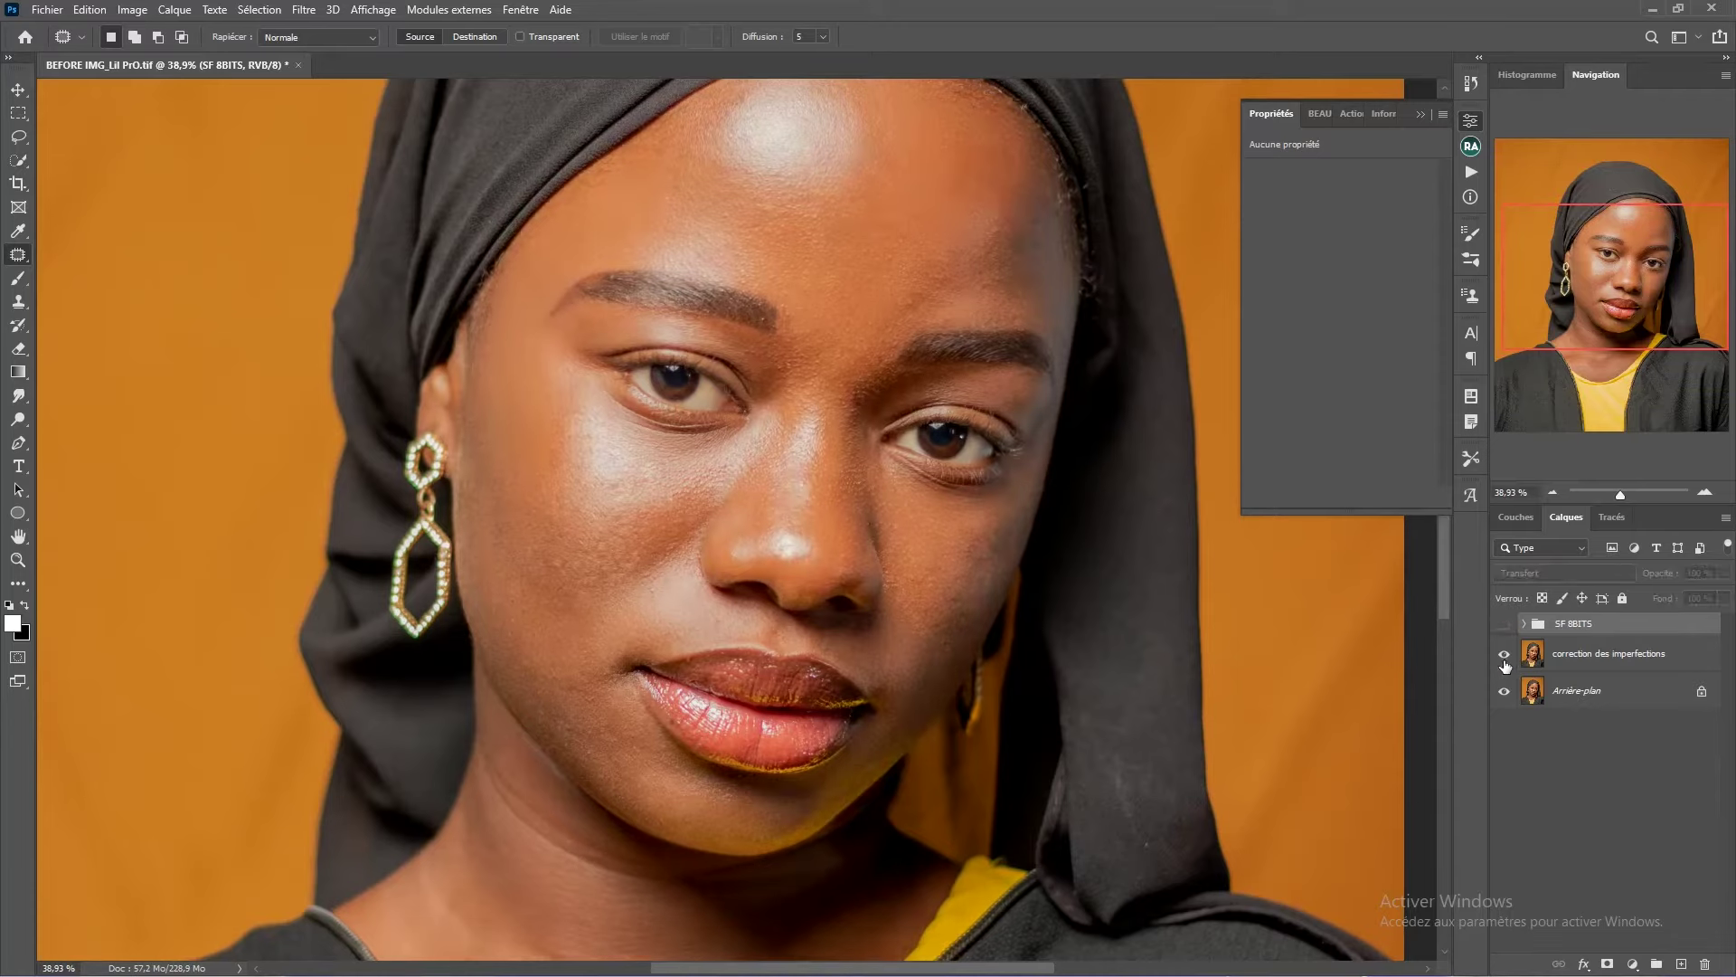
left_click(1503, 659)
left_click(1504, 655)
left_click(1504, 624)
left_click(1505, 626)
left_click(1505, 626)
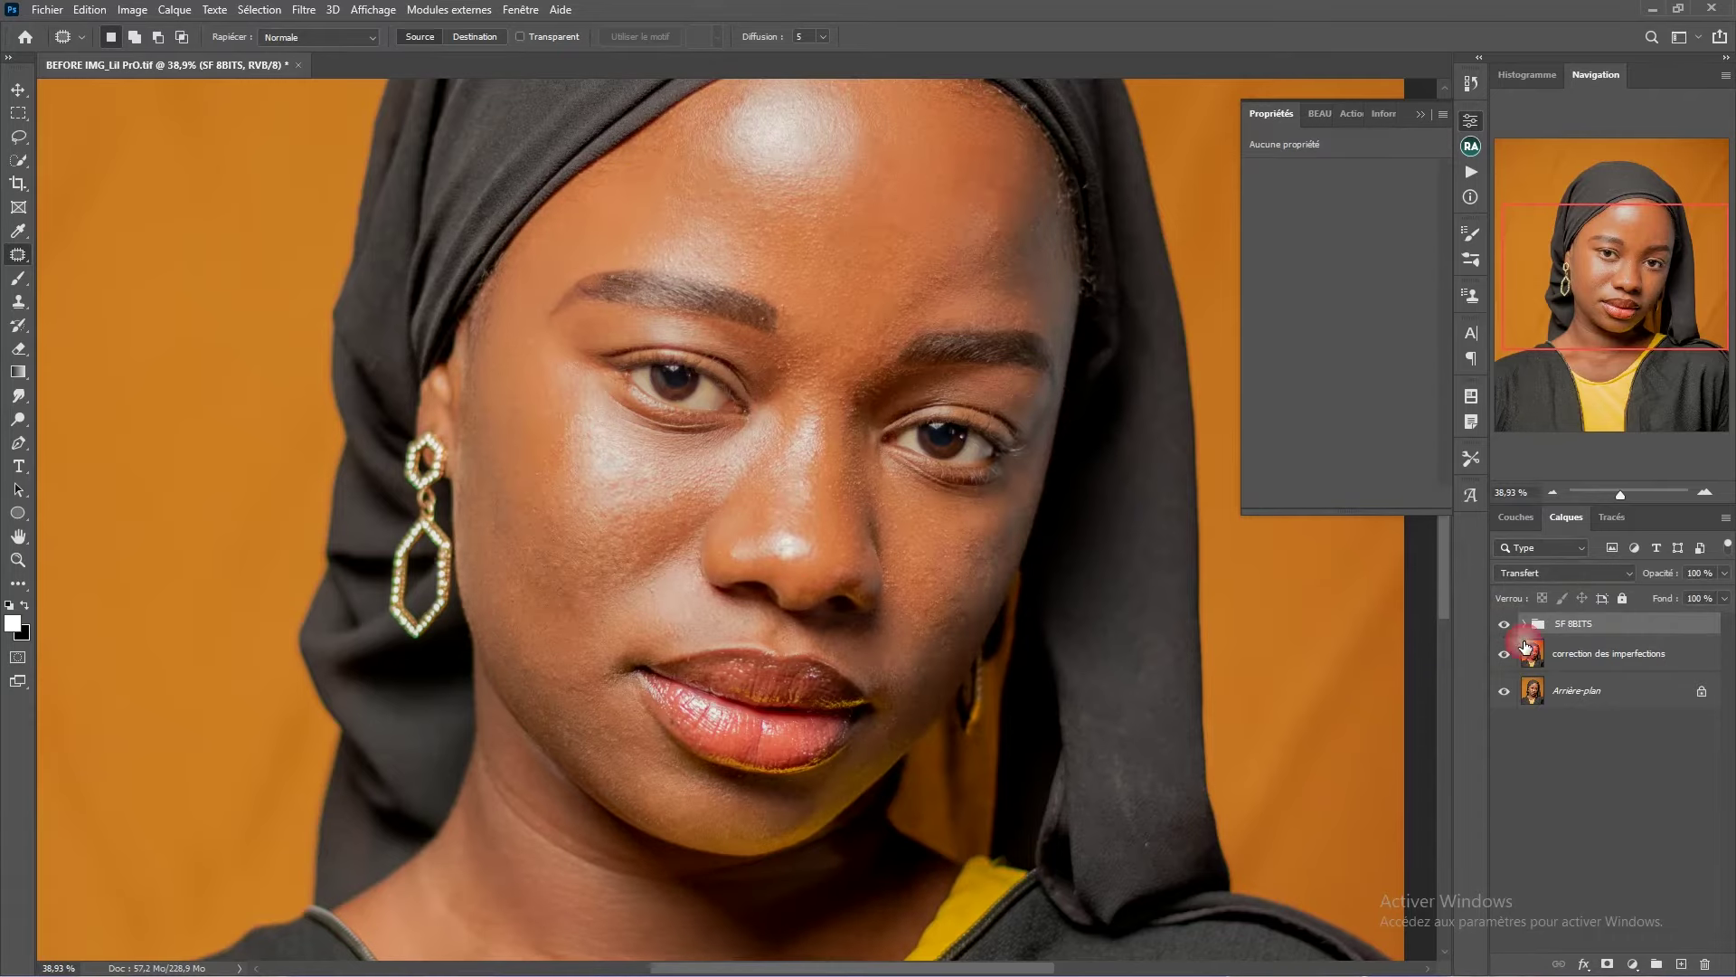
- Remove the SF 8BITS group and the correction des imperfections layer, keeping only the Arrière-plan background, and hide the document properties
left_click(1590, 666, "shift")
key("ctrl+shift+e")
key("ctrl+0")
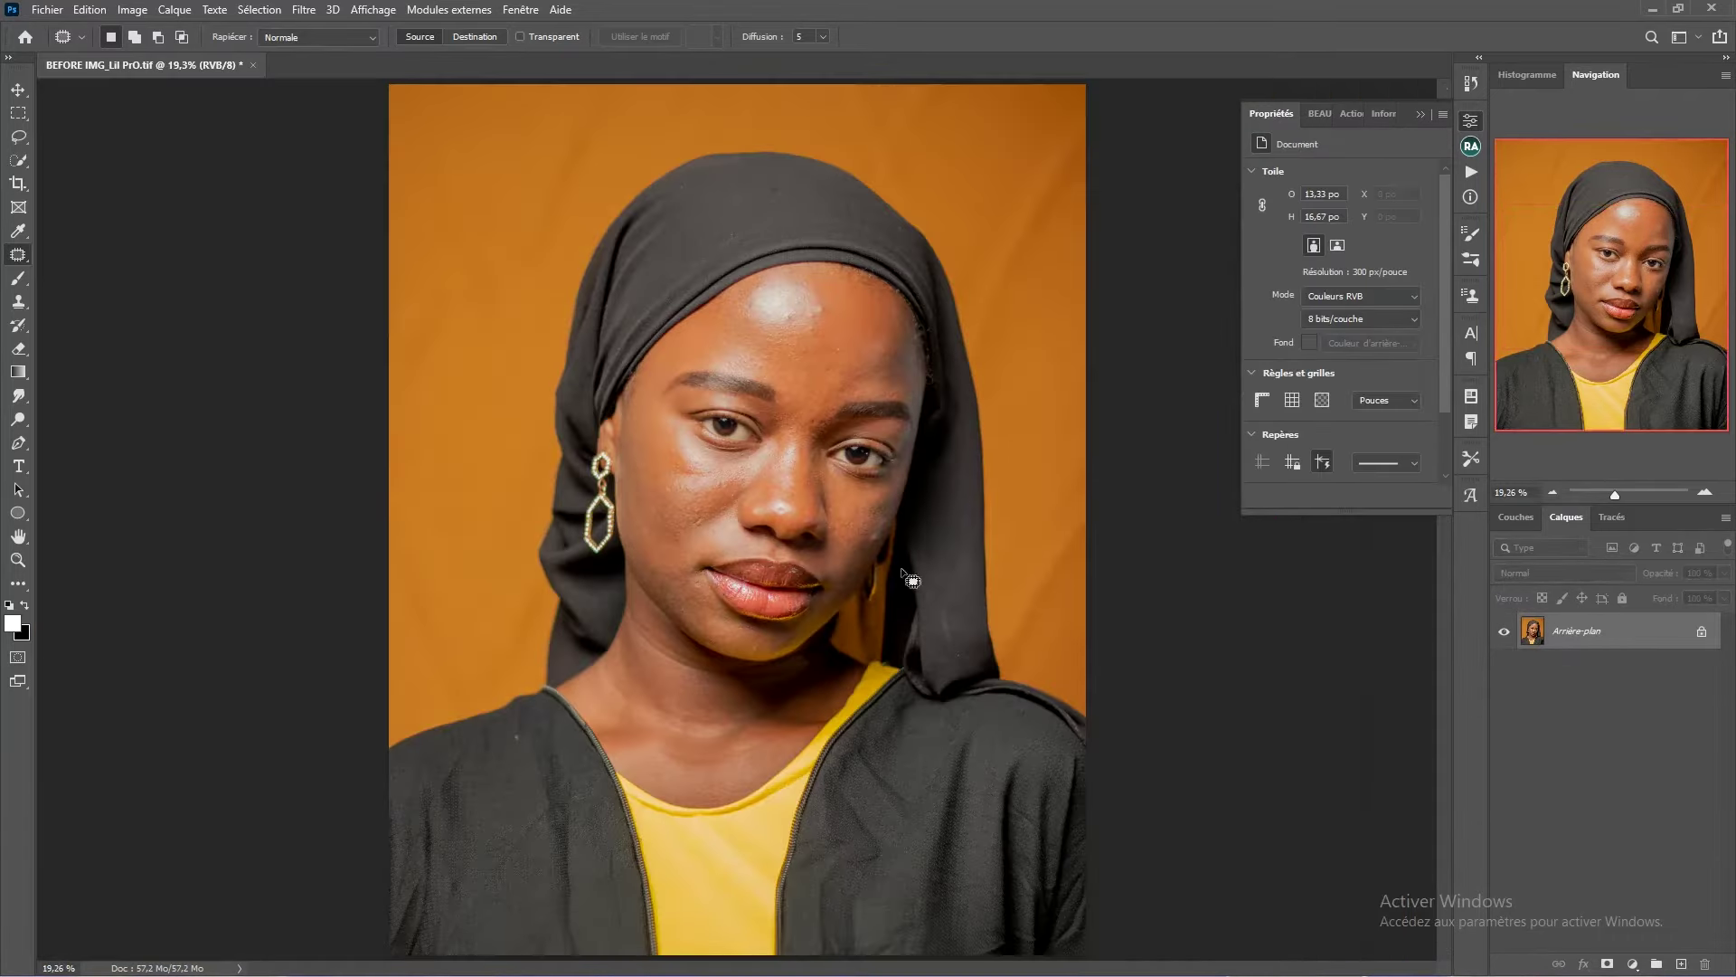
left_click(1471, 120)
- Examine the skin imperfections and shiny areas across the forehead, nose and cheeks at several magnifications
scroll(889, 345, "up", 6)
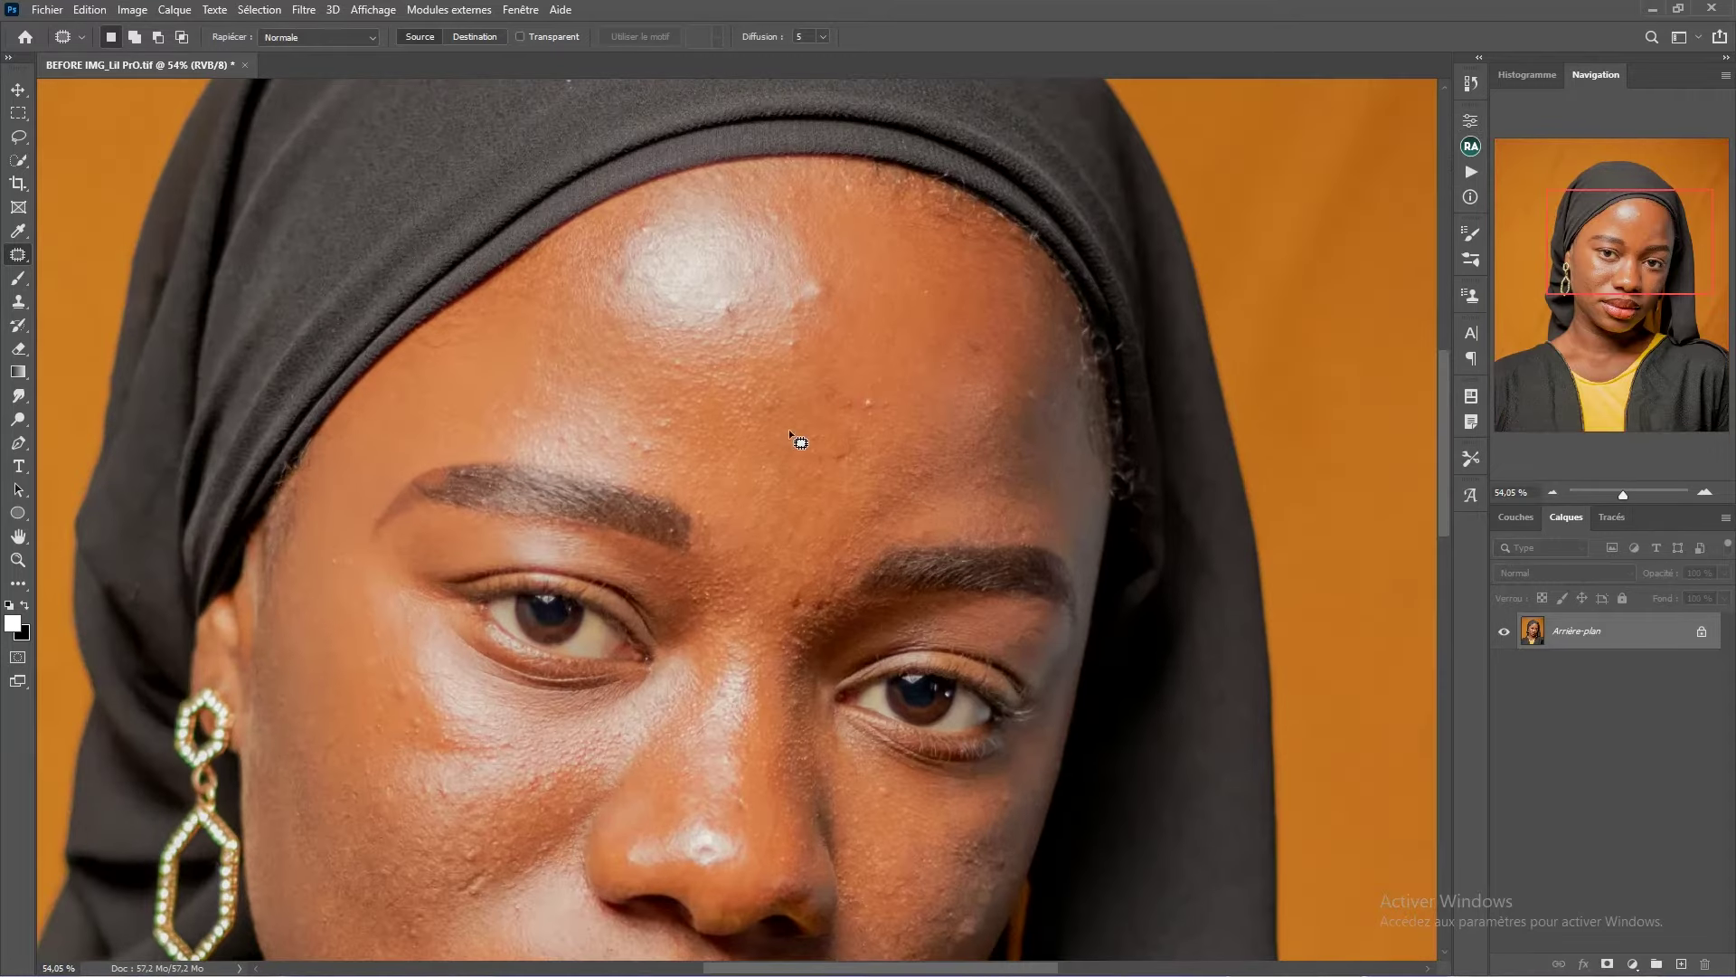
scroll(861, 413, "down", 6)
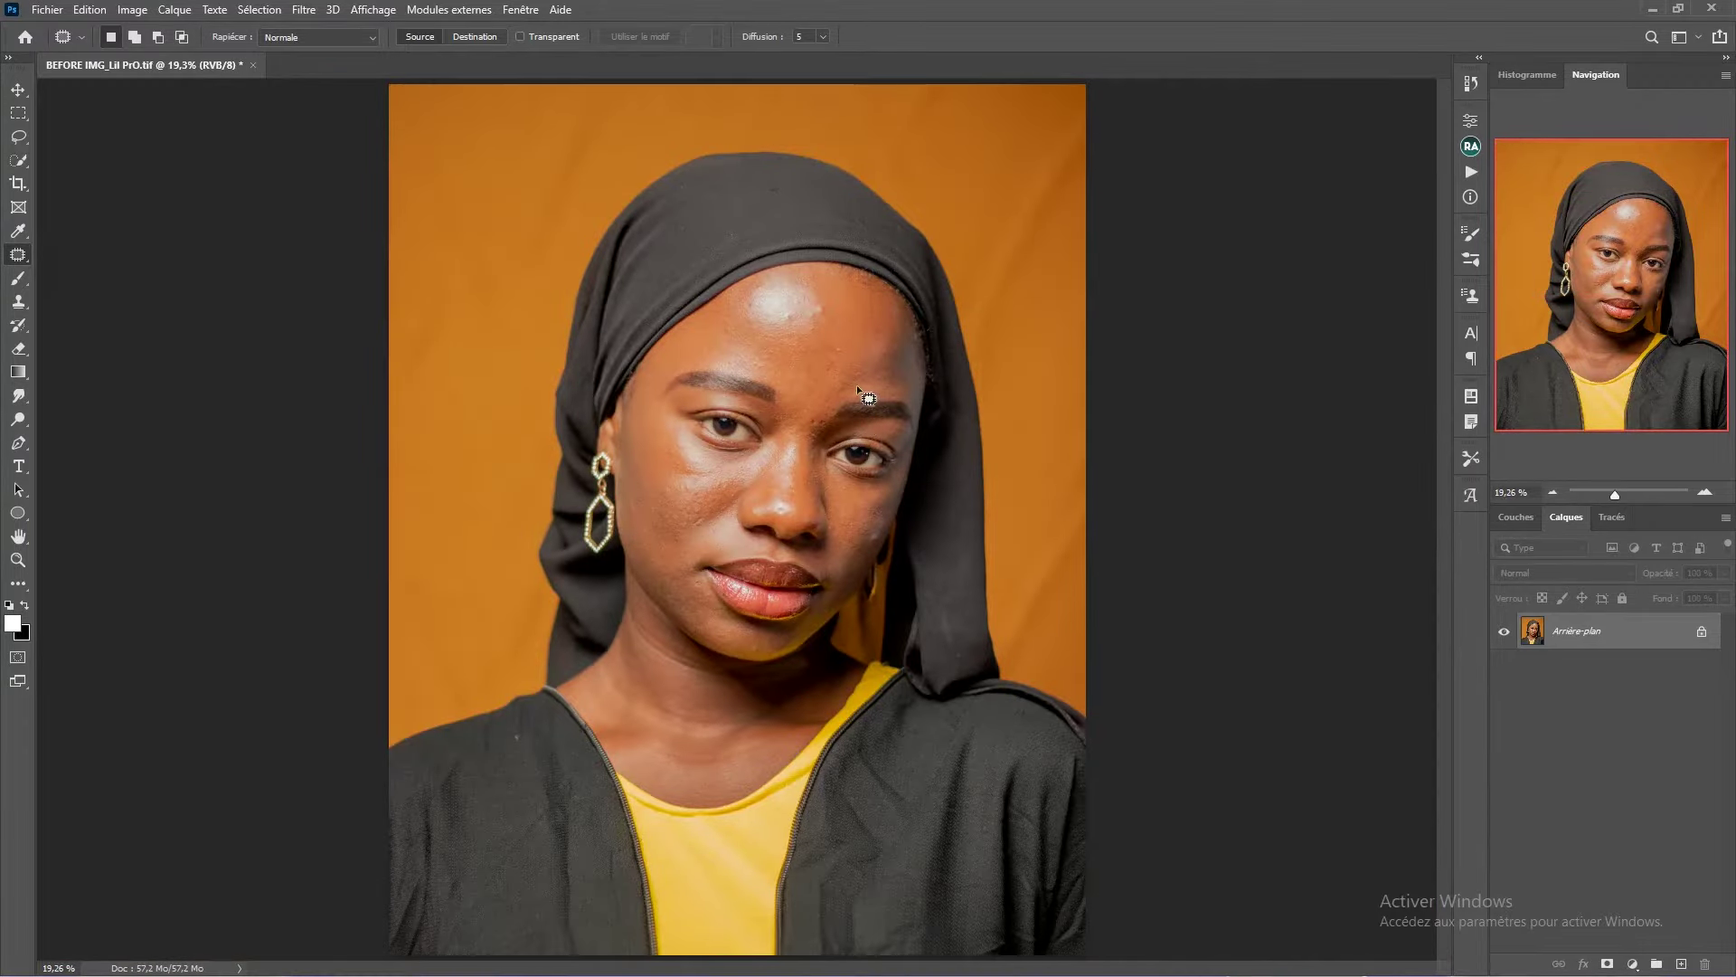
scroll(811, 416, "up", 4)
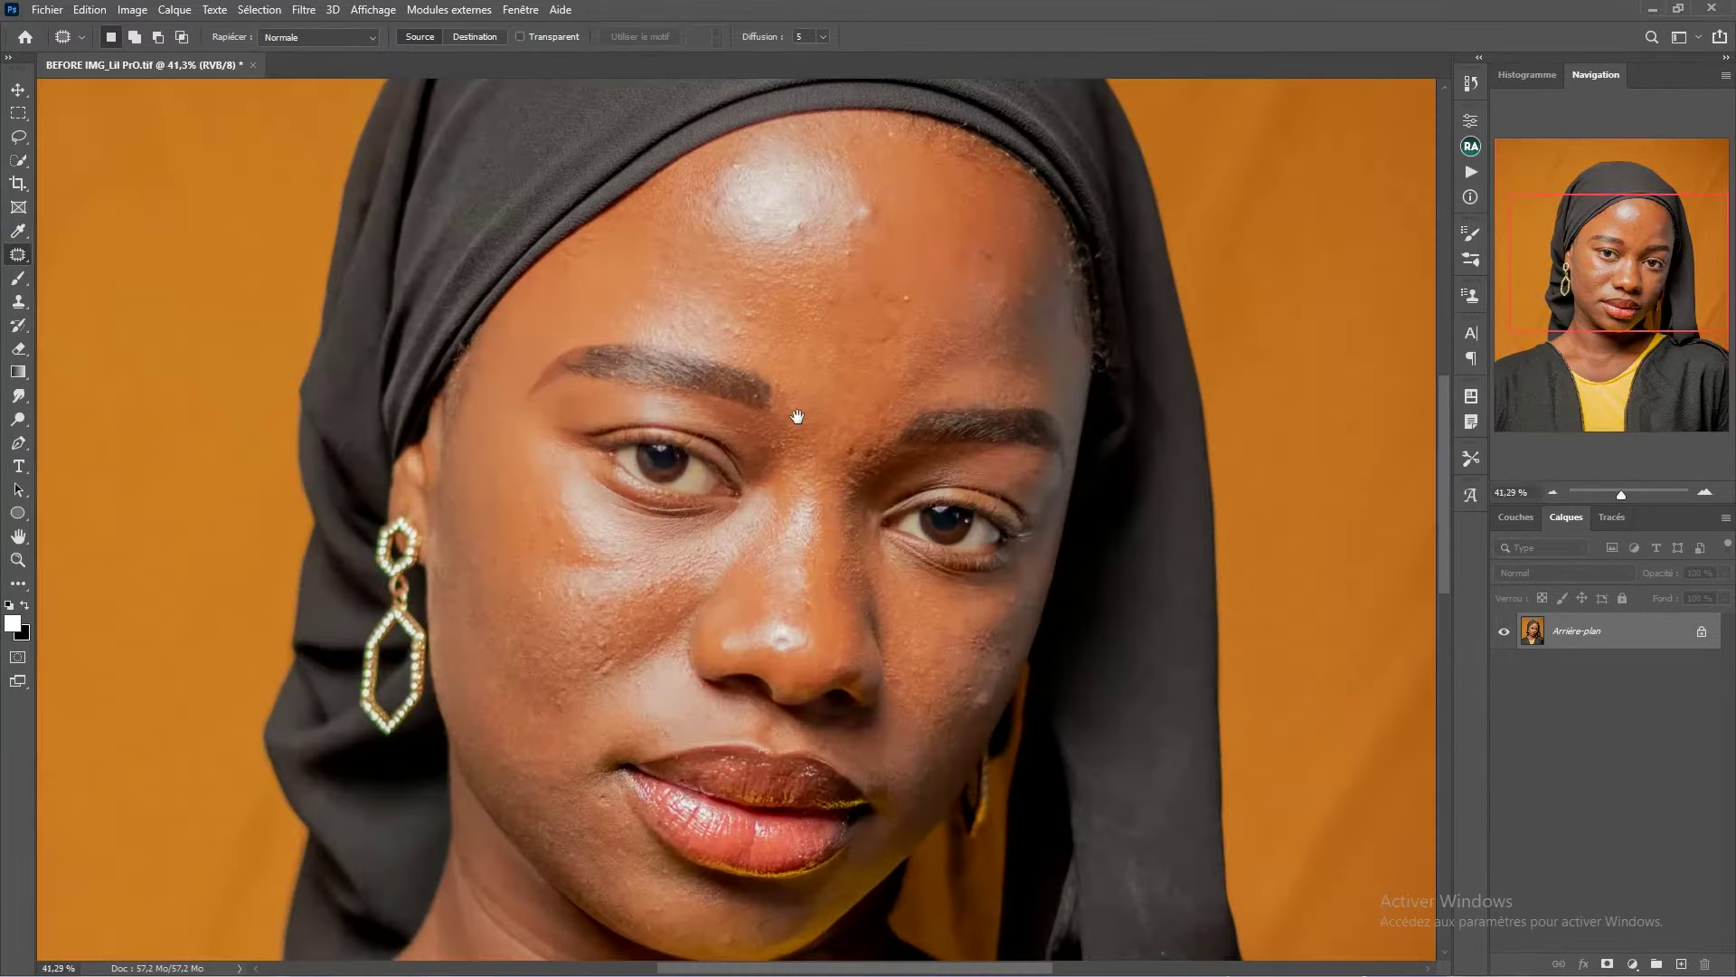
left_click_drag(825, 504, 830, 364)
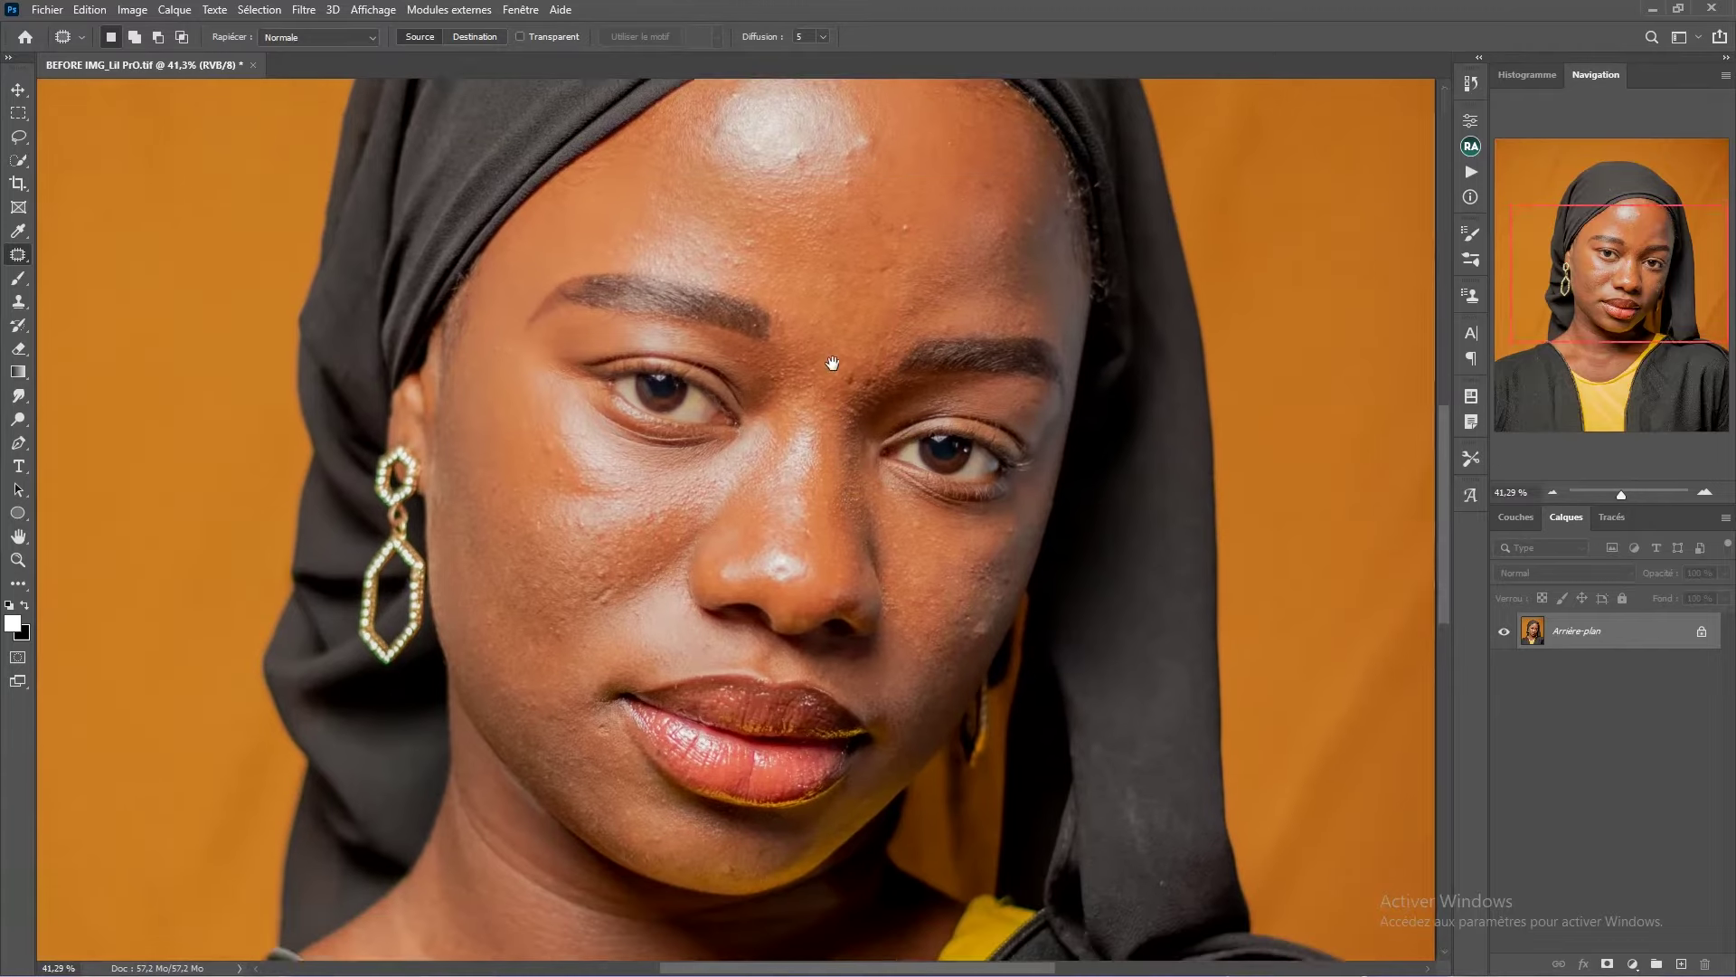
left_click_drag(827, 449, 816, 533)
scroll(834, 412, "up", 2)
scroll(834, 411, "down", 3)
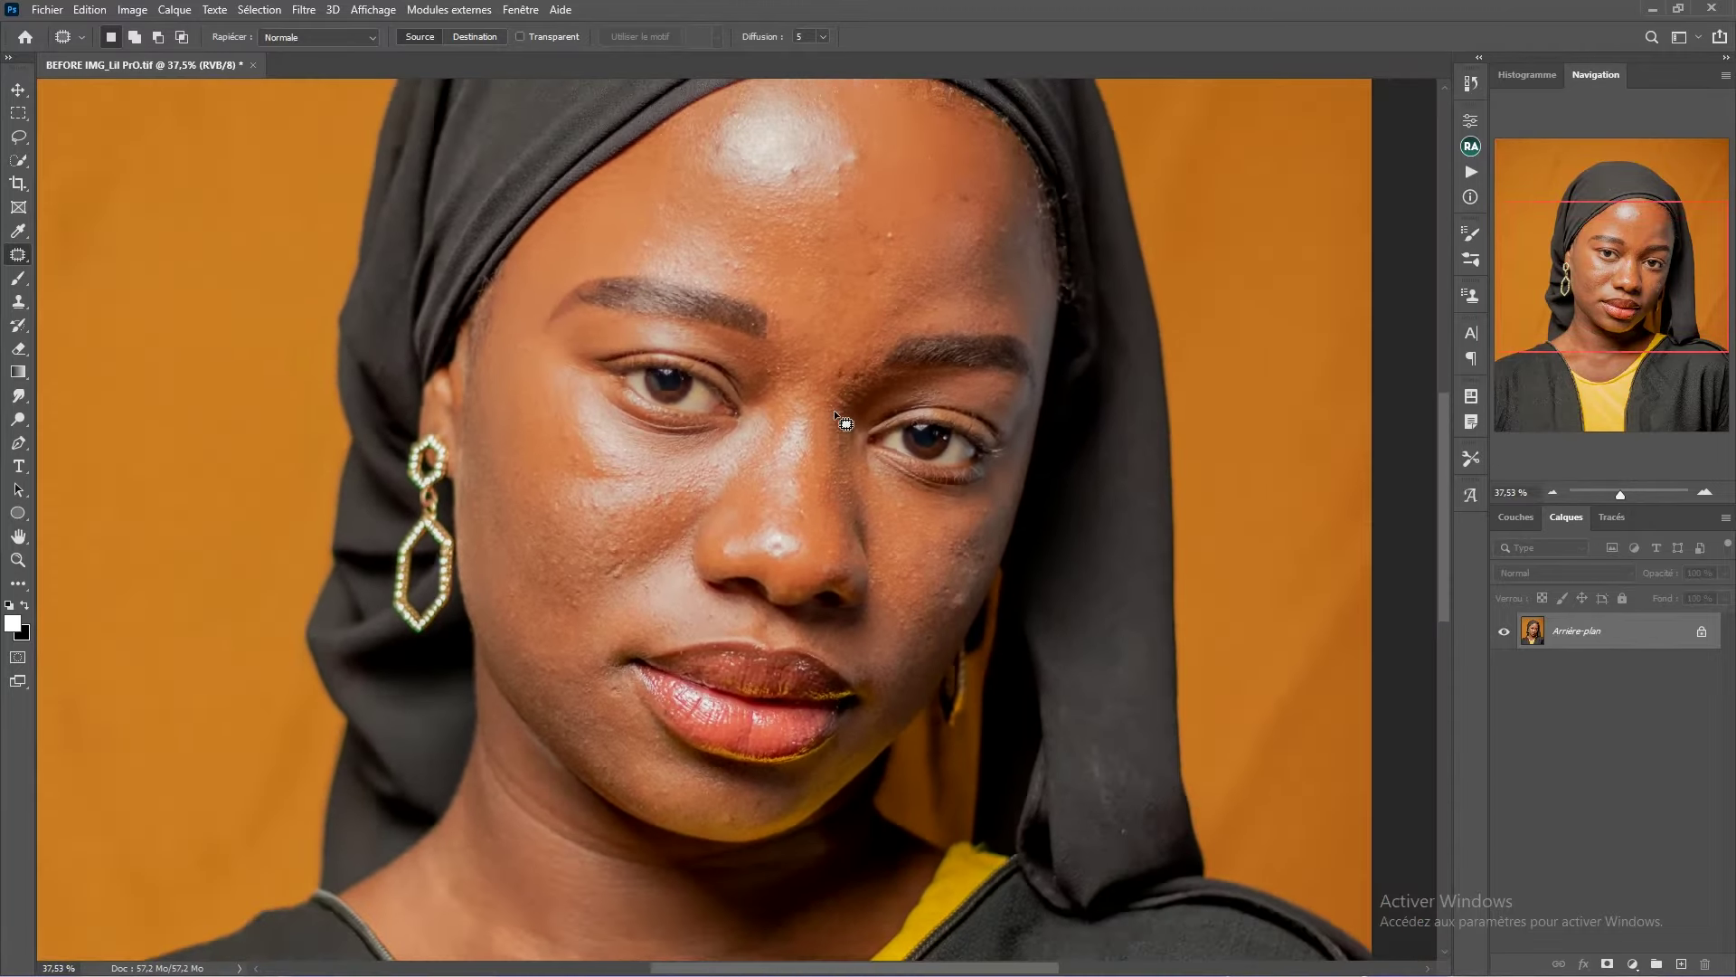
left_click_drag(816, 393, 819, 478)
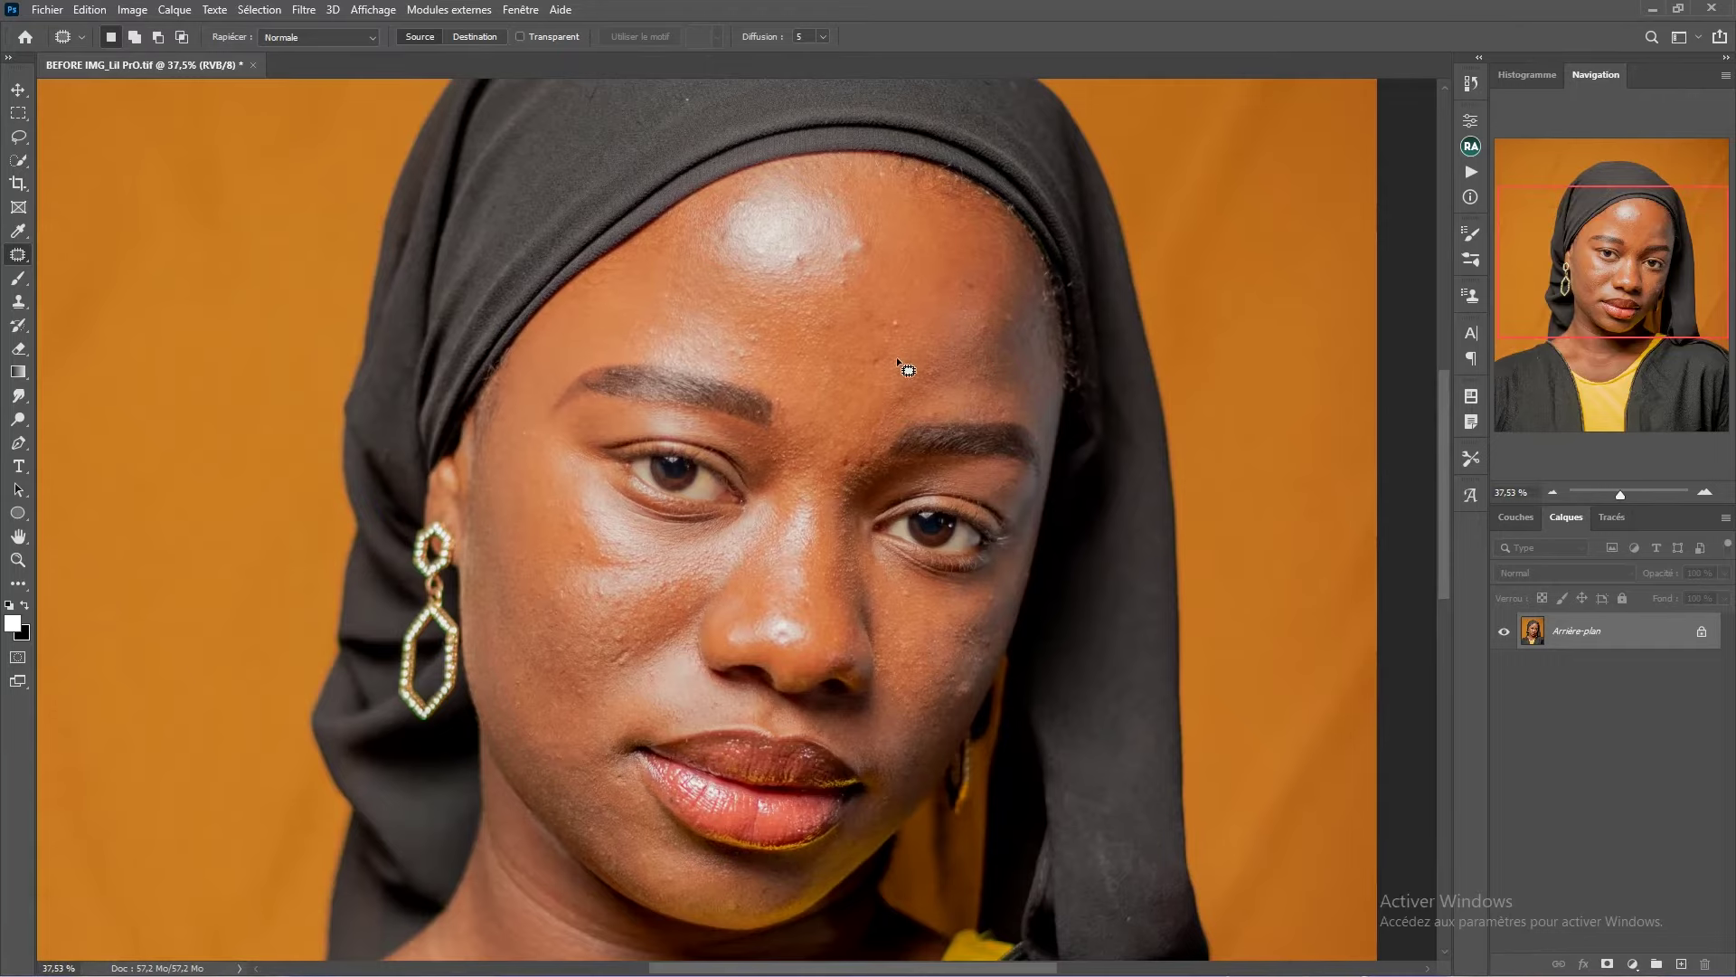
scroll(778, 325, "up", 1)
left_click_drag(844, 454, 885, 408)
scroll(892, 436, "down", 1)
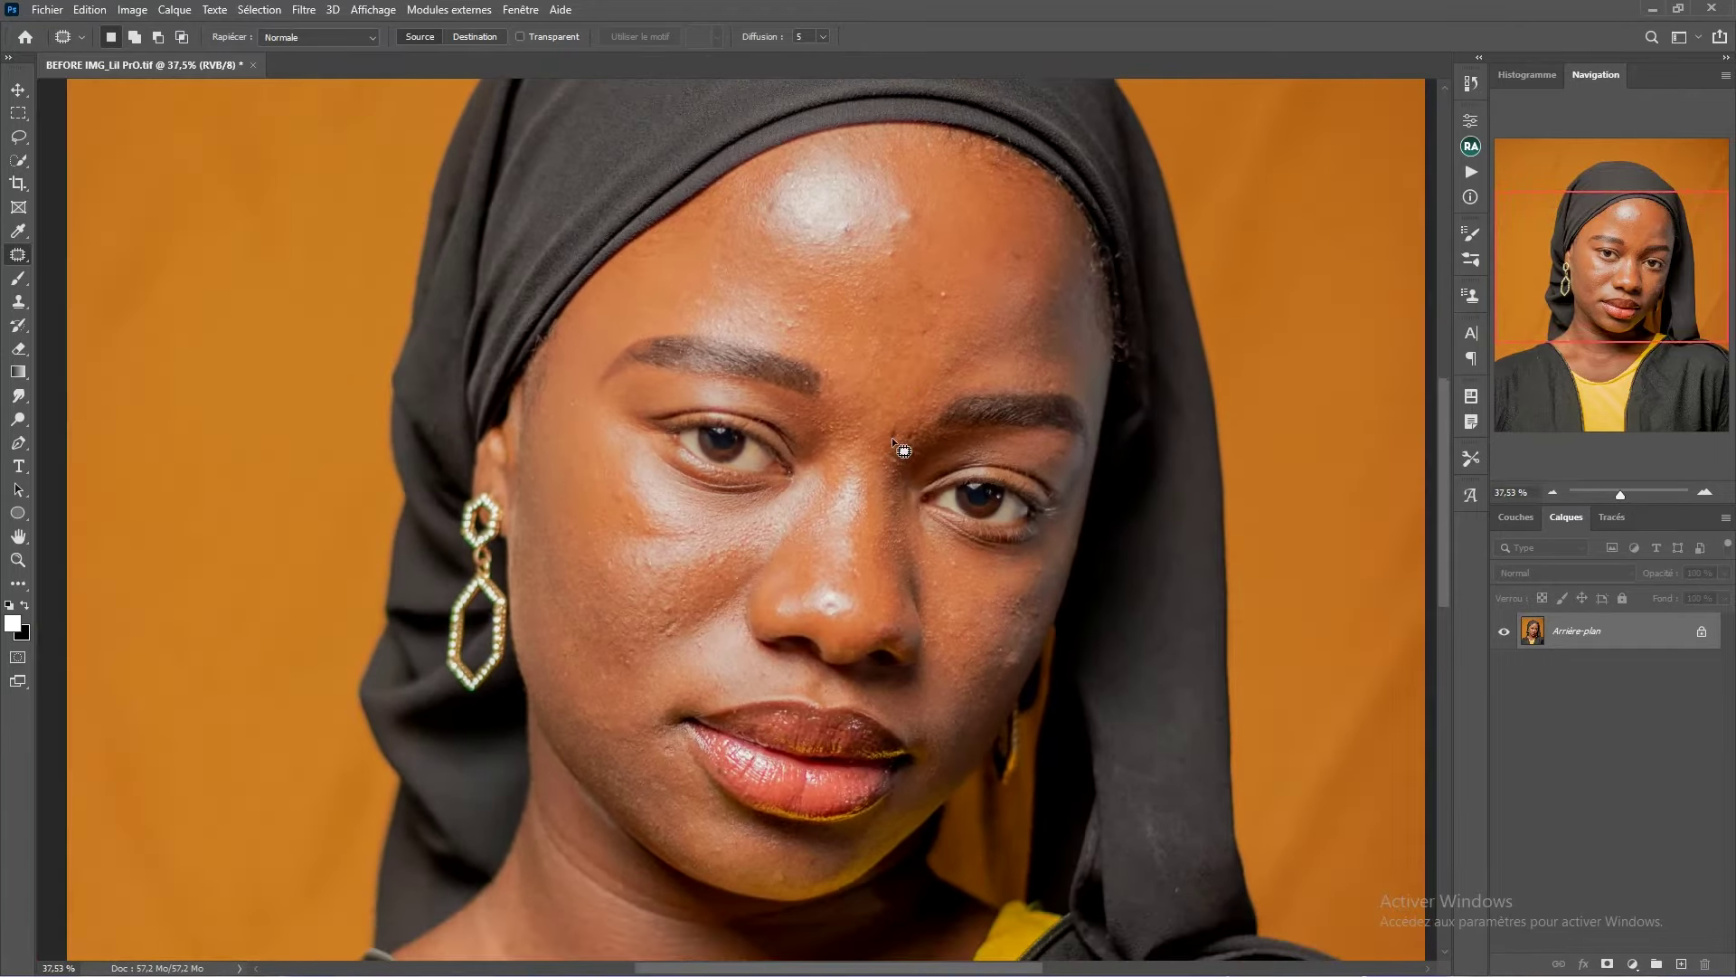
scroll(895, 439, "up", 3)
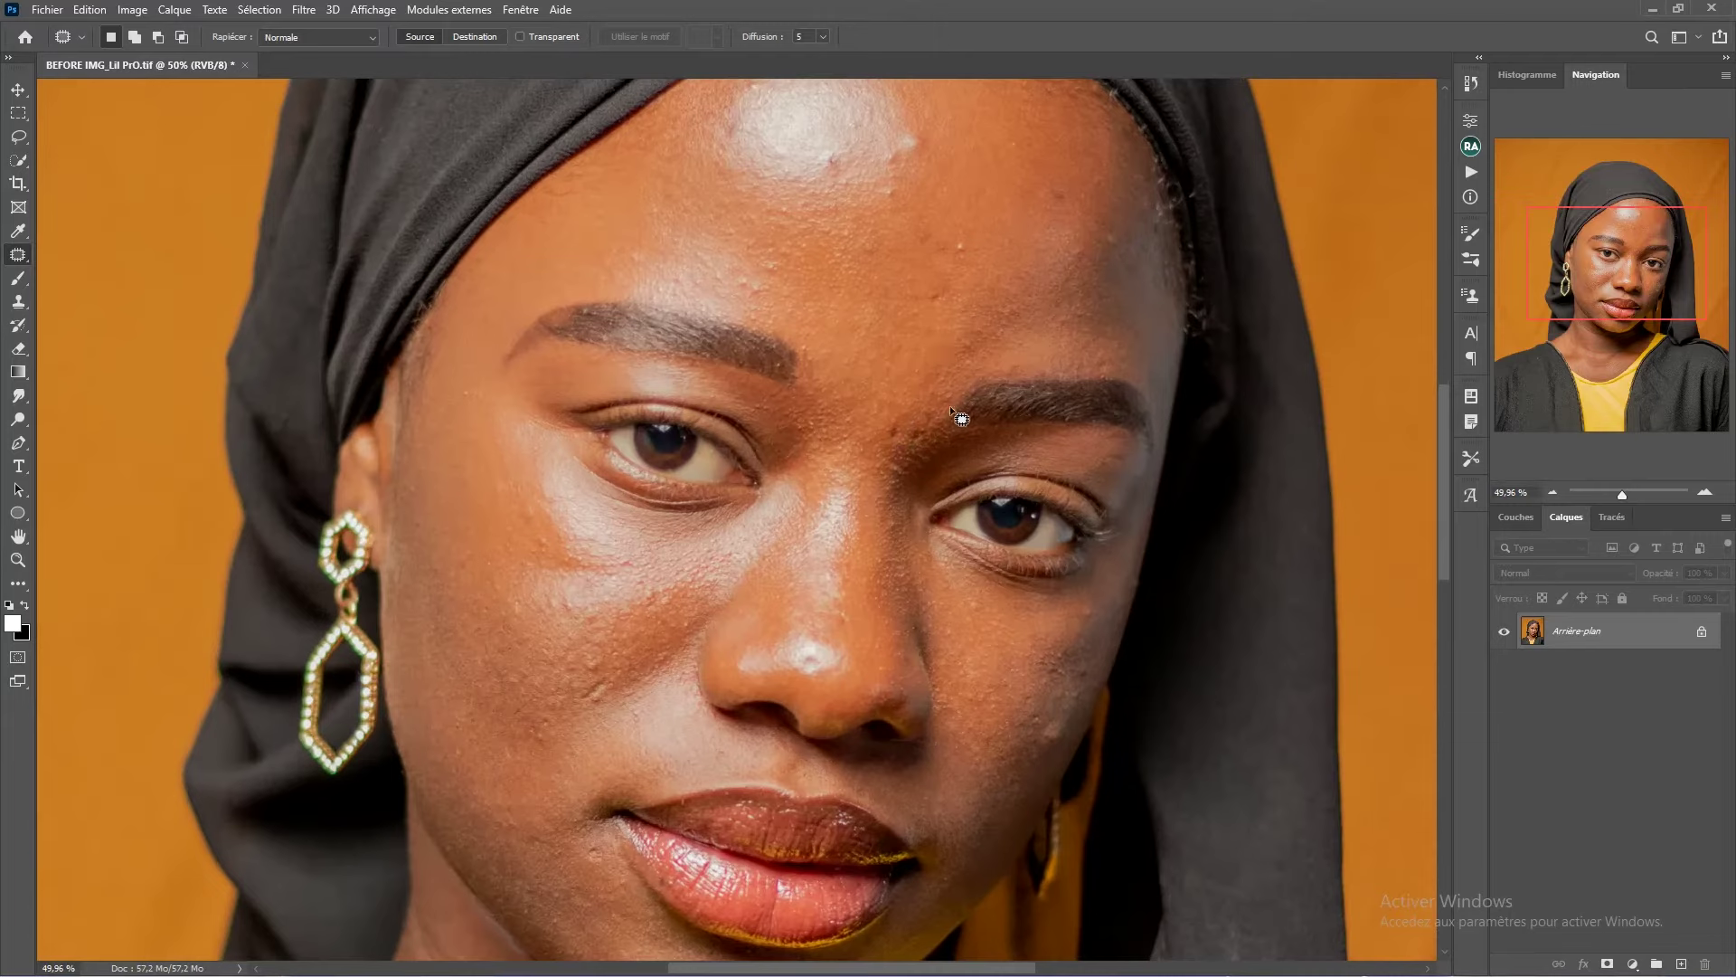
key("ctrl+0")
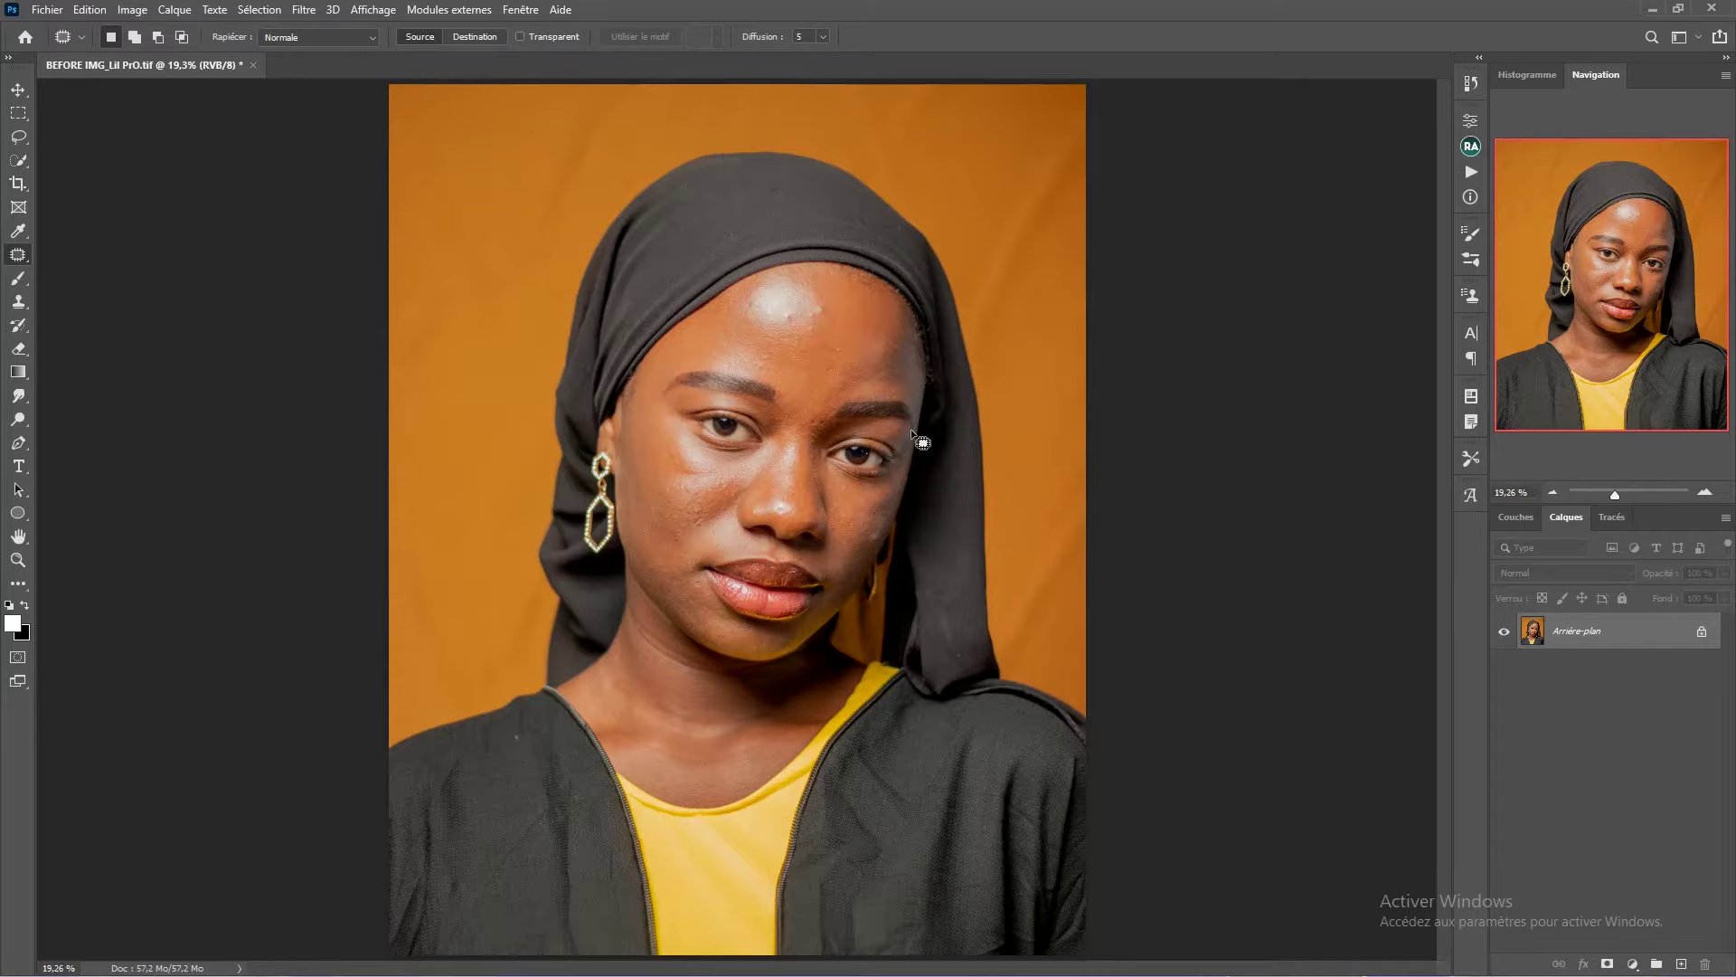
scroll(805, 306, "up", 3)
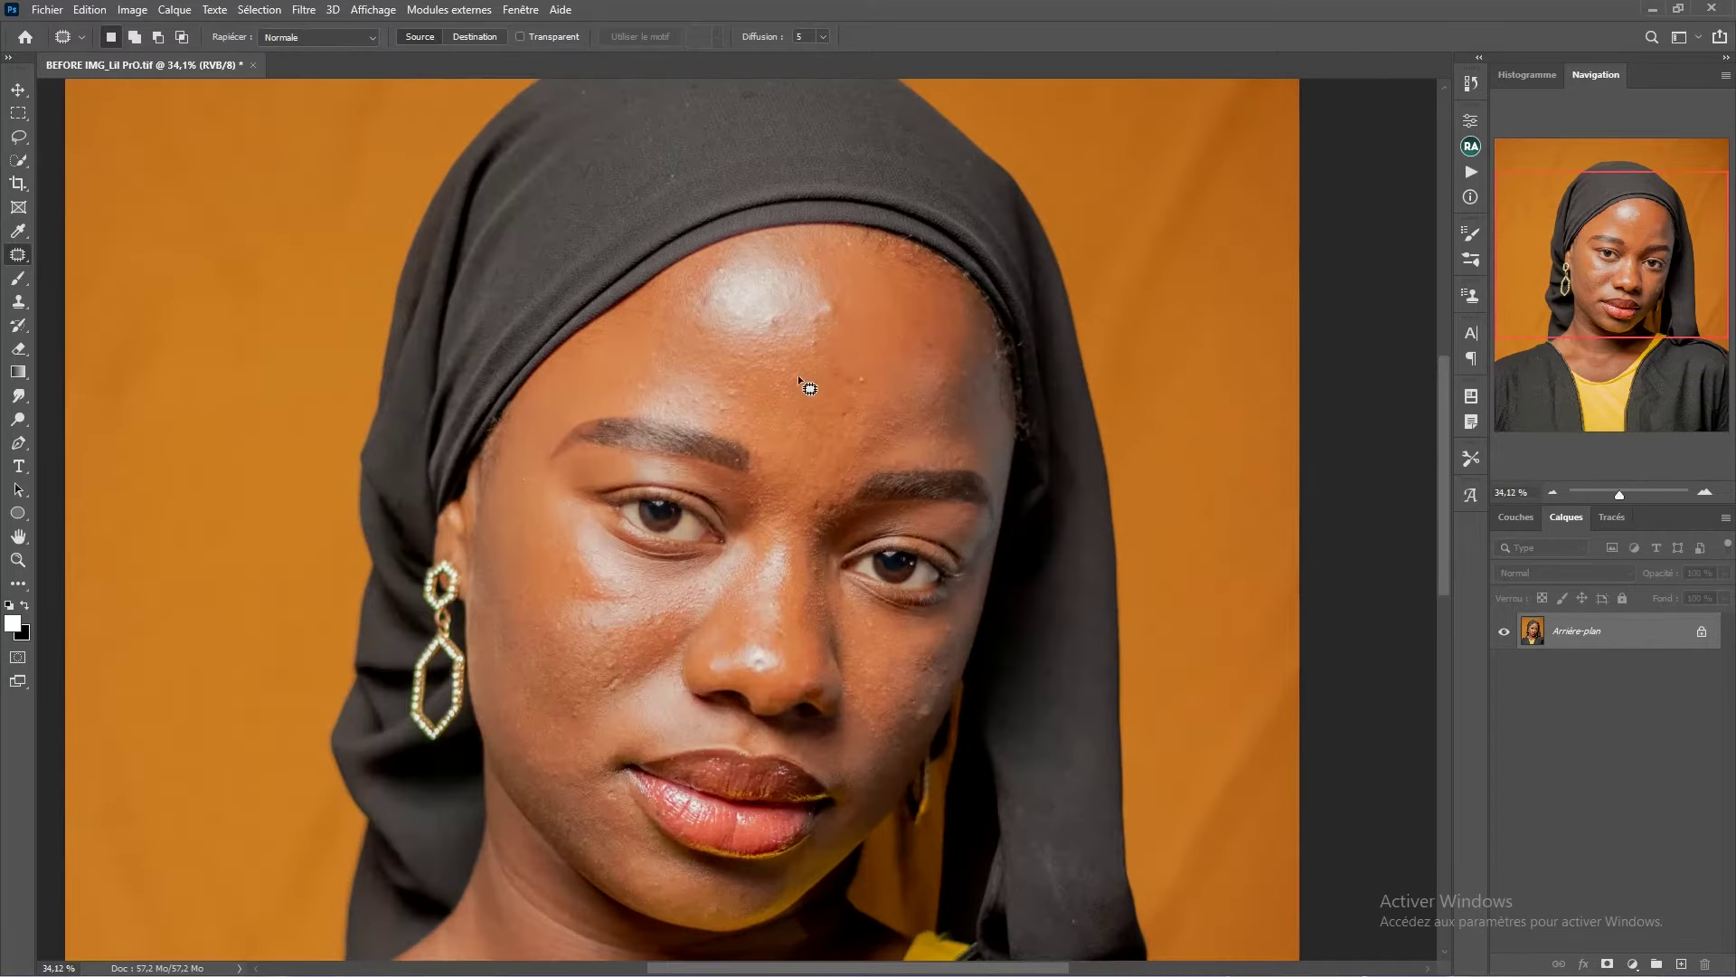
left_click_drag(743, 513, 777, 450)
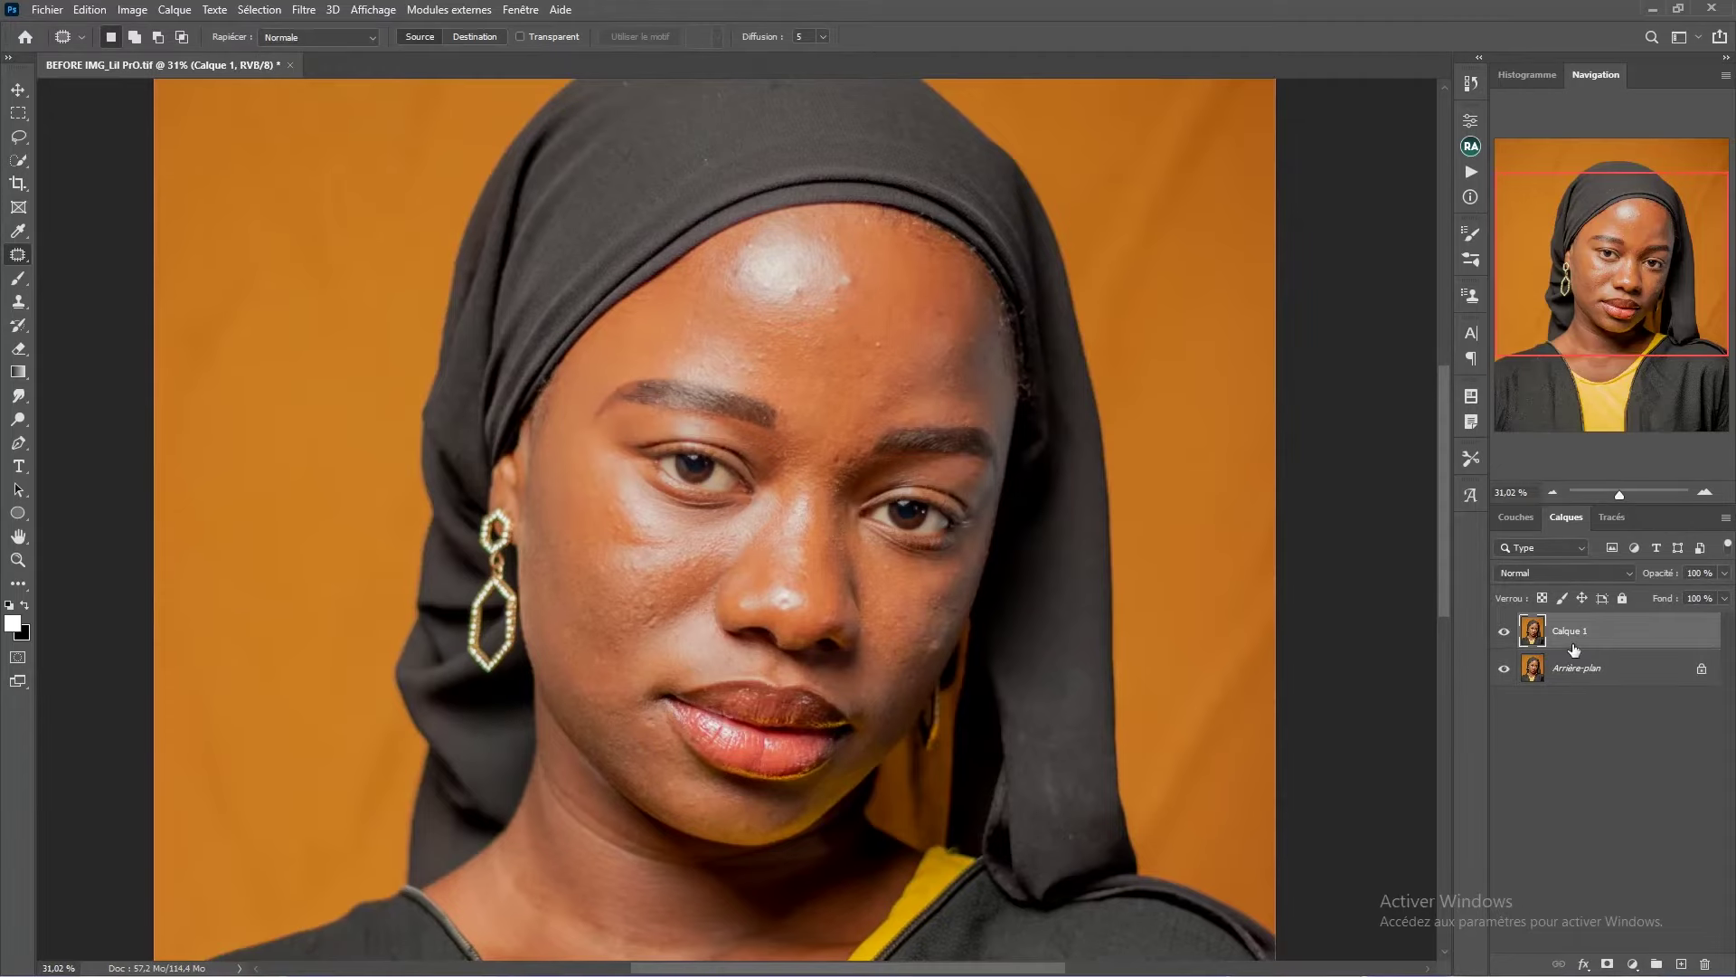
- Duplicate the background layer and name the copy "correction des imperfections"
double_click(1579, 631)
type("correction des imperfectio")
key("Return")
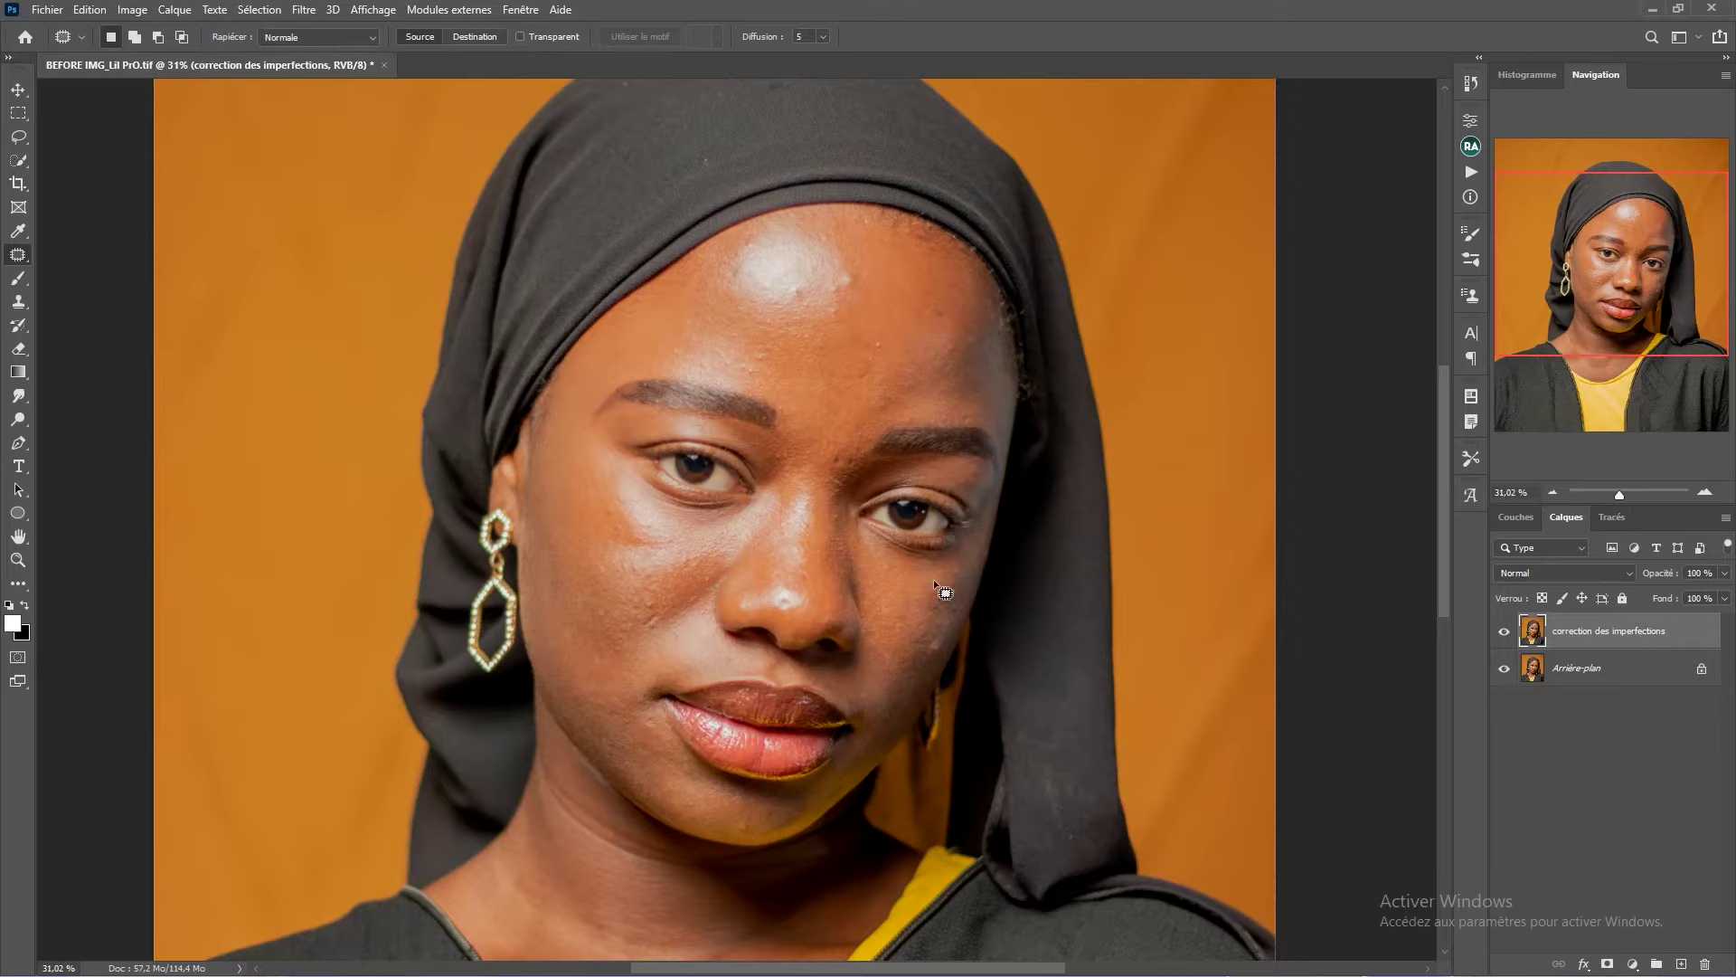
scroll(971, 538, "up", 2)
left_click_drag(760, 517, 907, 415)
scroll(908, 415, "down", 1)
double_click(1667, 633)
key("Return")
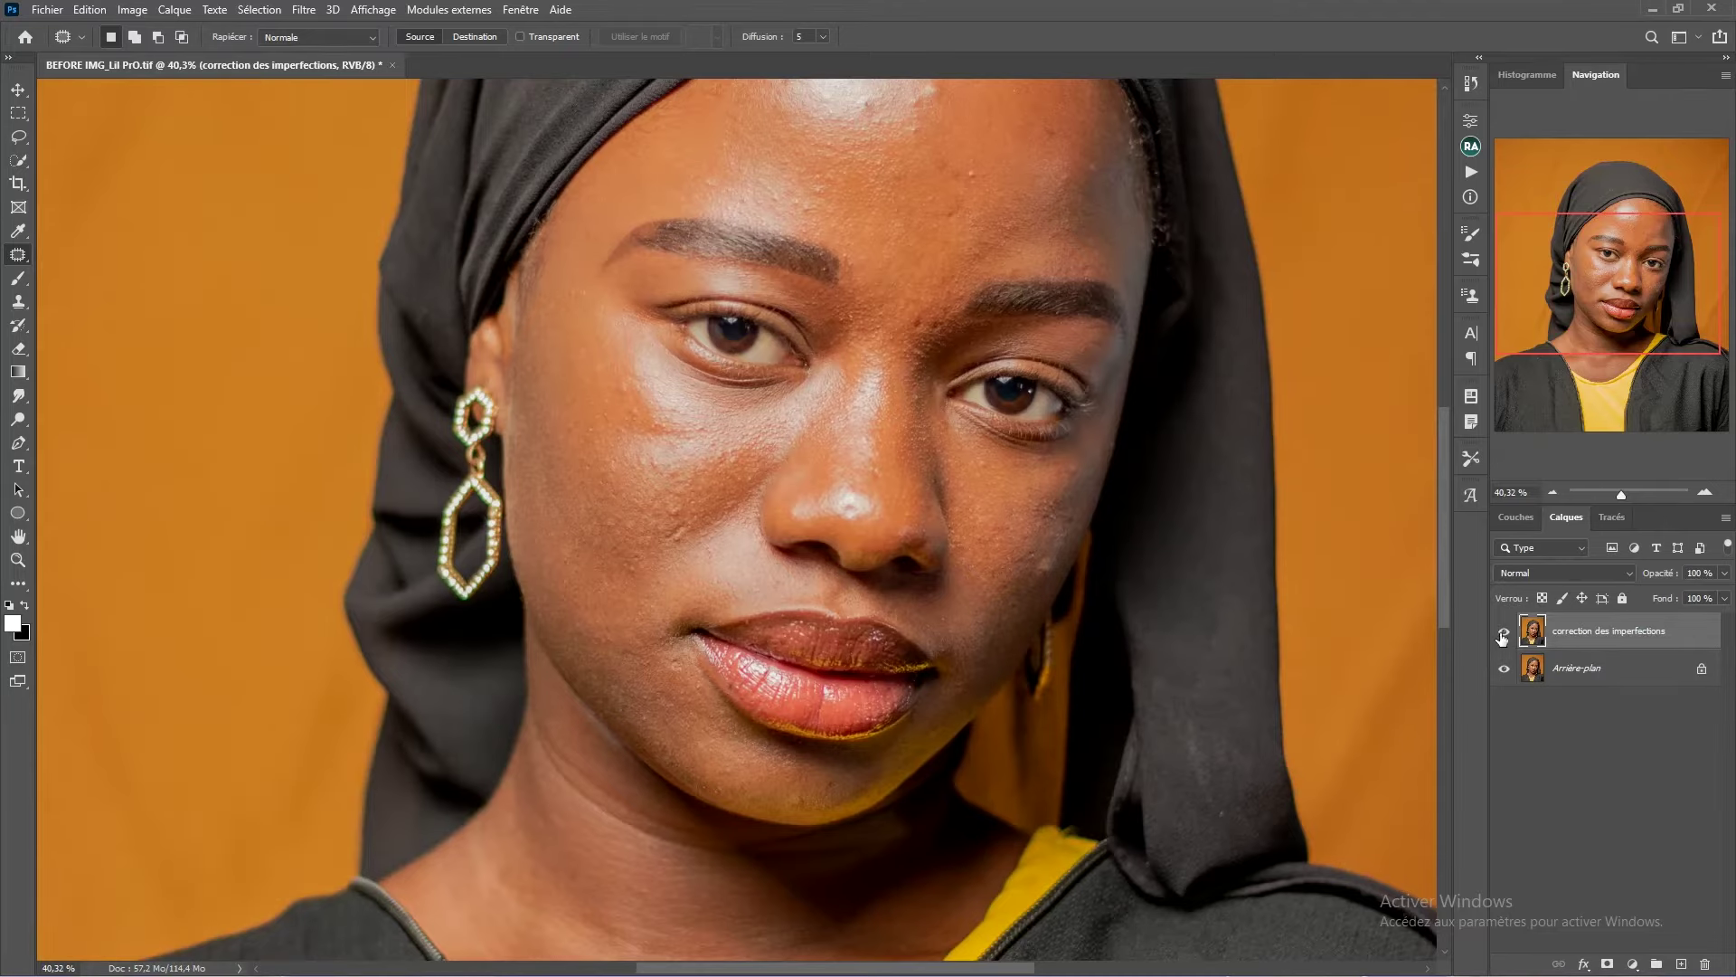
- Inspect the bumps and spots on the forehead, between the eyebrows and on the cheek that need correction
scroll(834, 445, "down", 1)
scroll(914, 226, "up", 4)
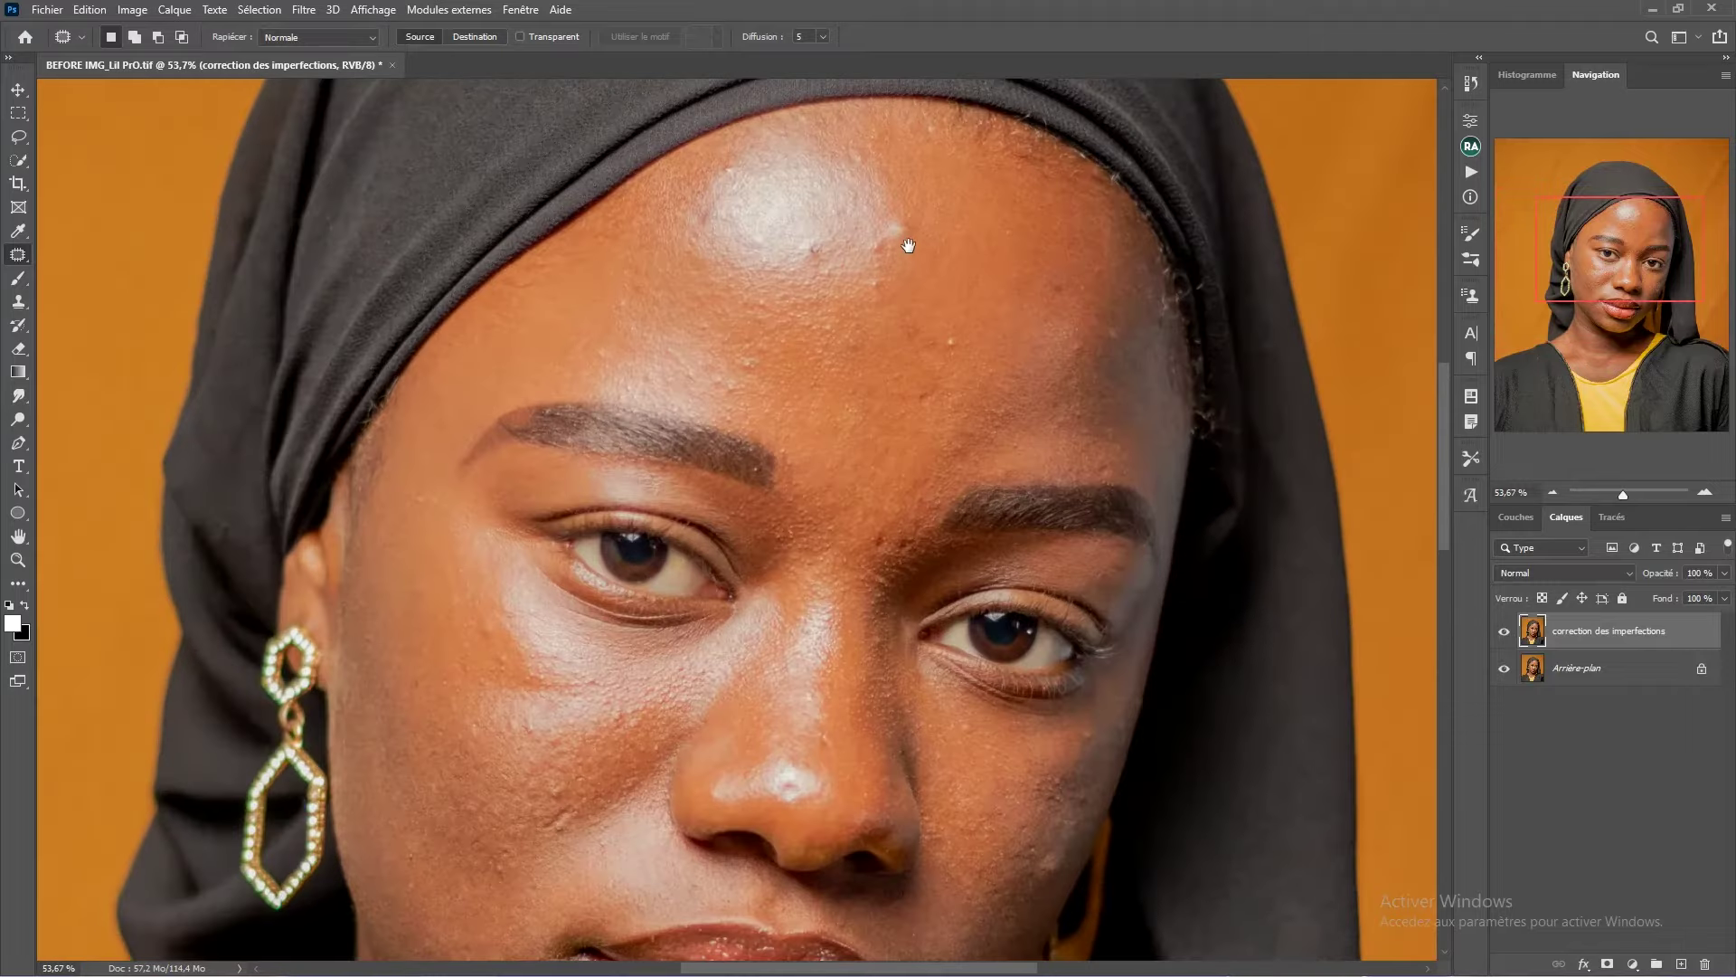
scroll(935, 301, "down", 1)
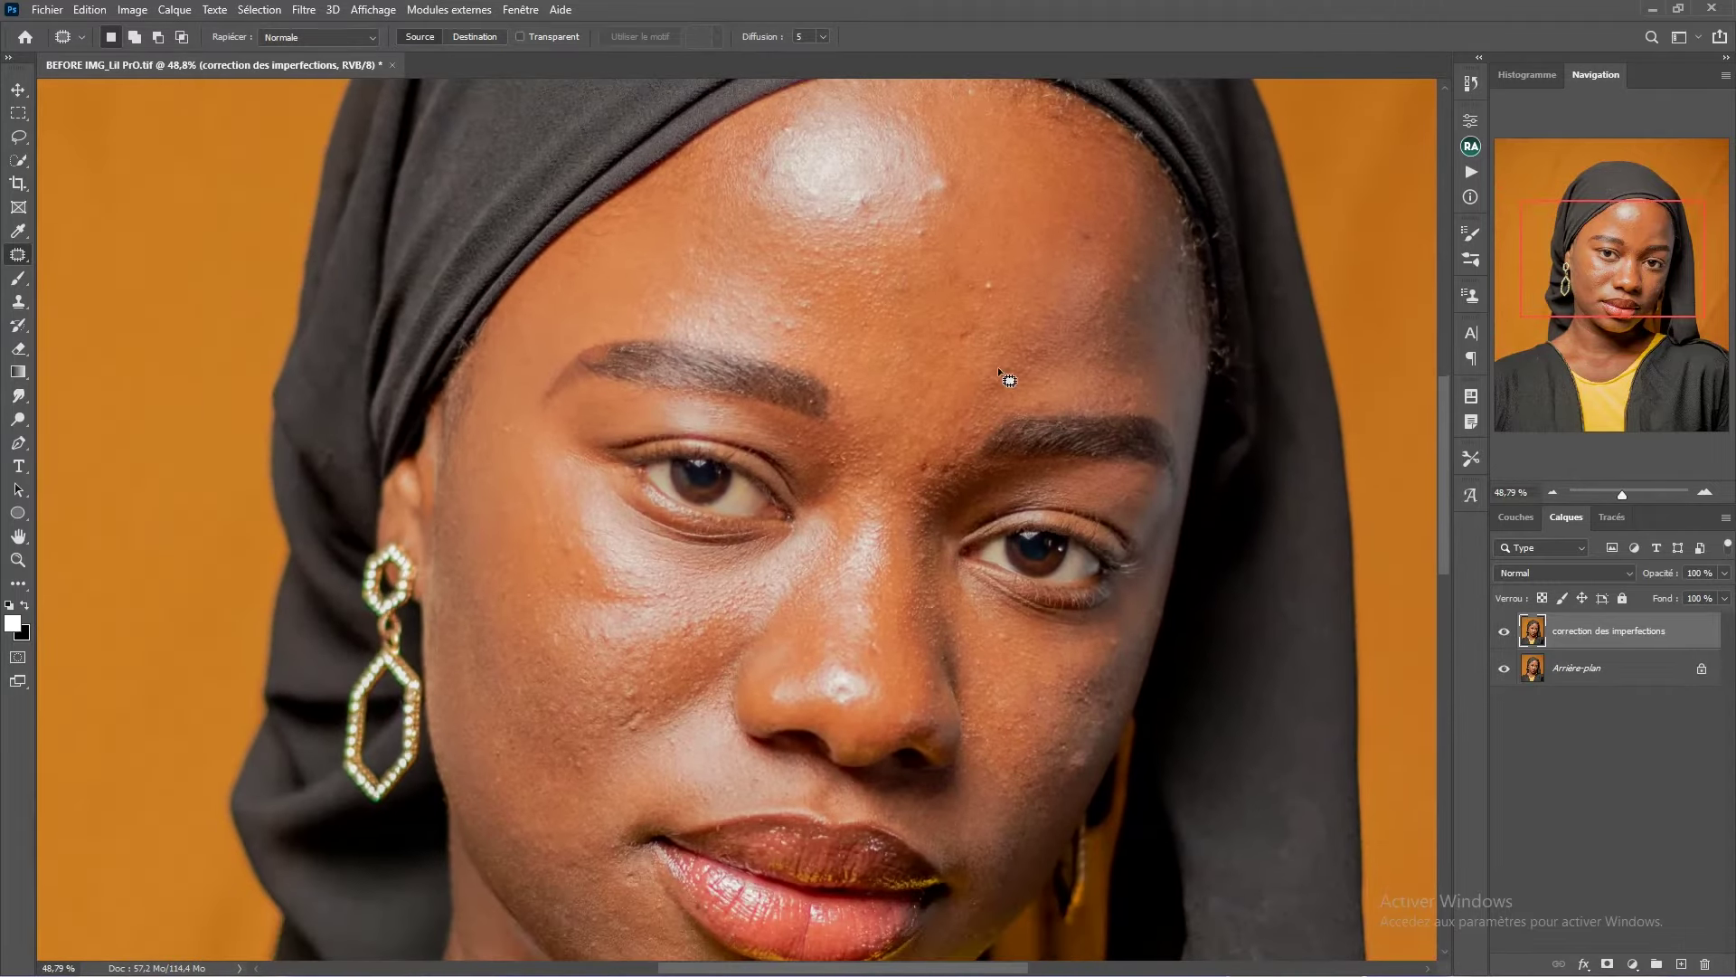
left_click_drag(1062, 252, 1055, 231)
left_click_drag(935, 166, 962, 262)
left_click_drag(870, 224, 845, 197)
mouse_move(640, 702)
left_mouse_down()
mouse_move(622, 744)
mouse_move(648, 710)
left_mouse_up()
left_click_drag(631, 605, 581, 574)
left_click(821, 460)
- Choose the Patch tool (Outil Pièce) among the healing tools
right_click(15, 261)
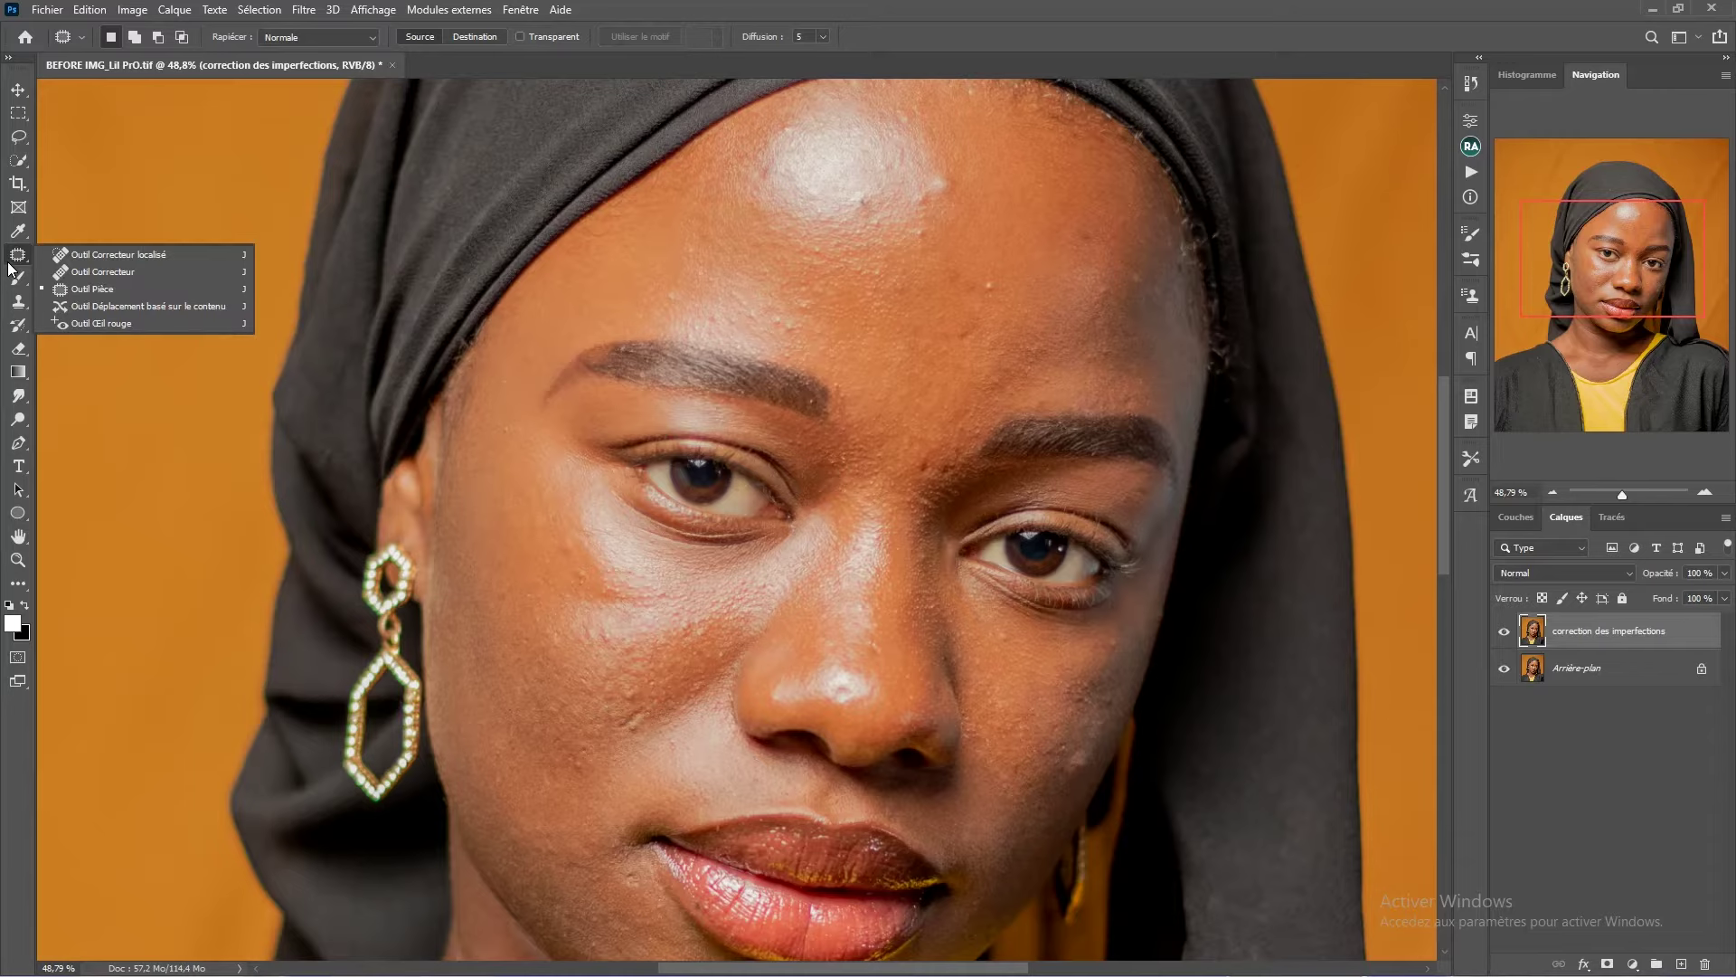
left_click(12, 261)
right_click(17, 260)
left_click(21, 261)
right_click(12, 261)
left_click(16, 255)
right_click(15, 253)
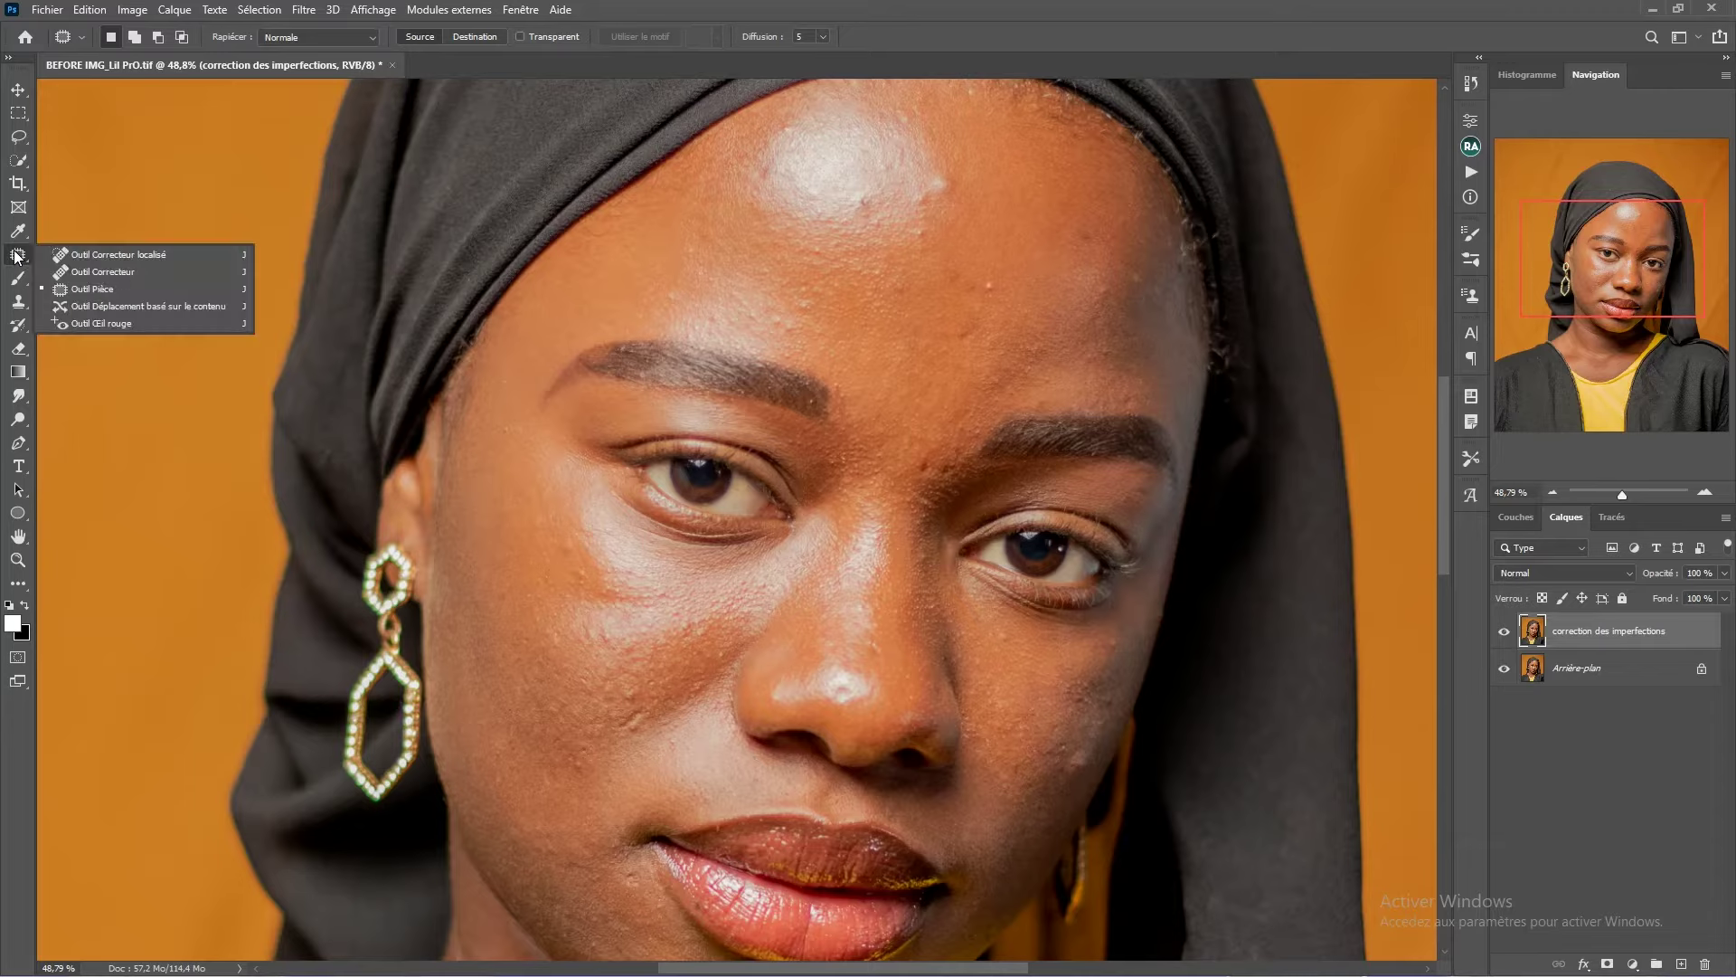
left_click(97, 289)
right_click(17, 255)
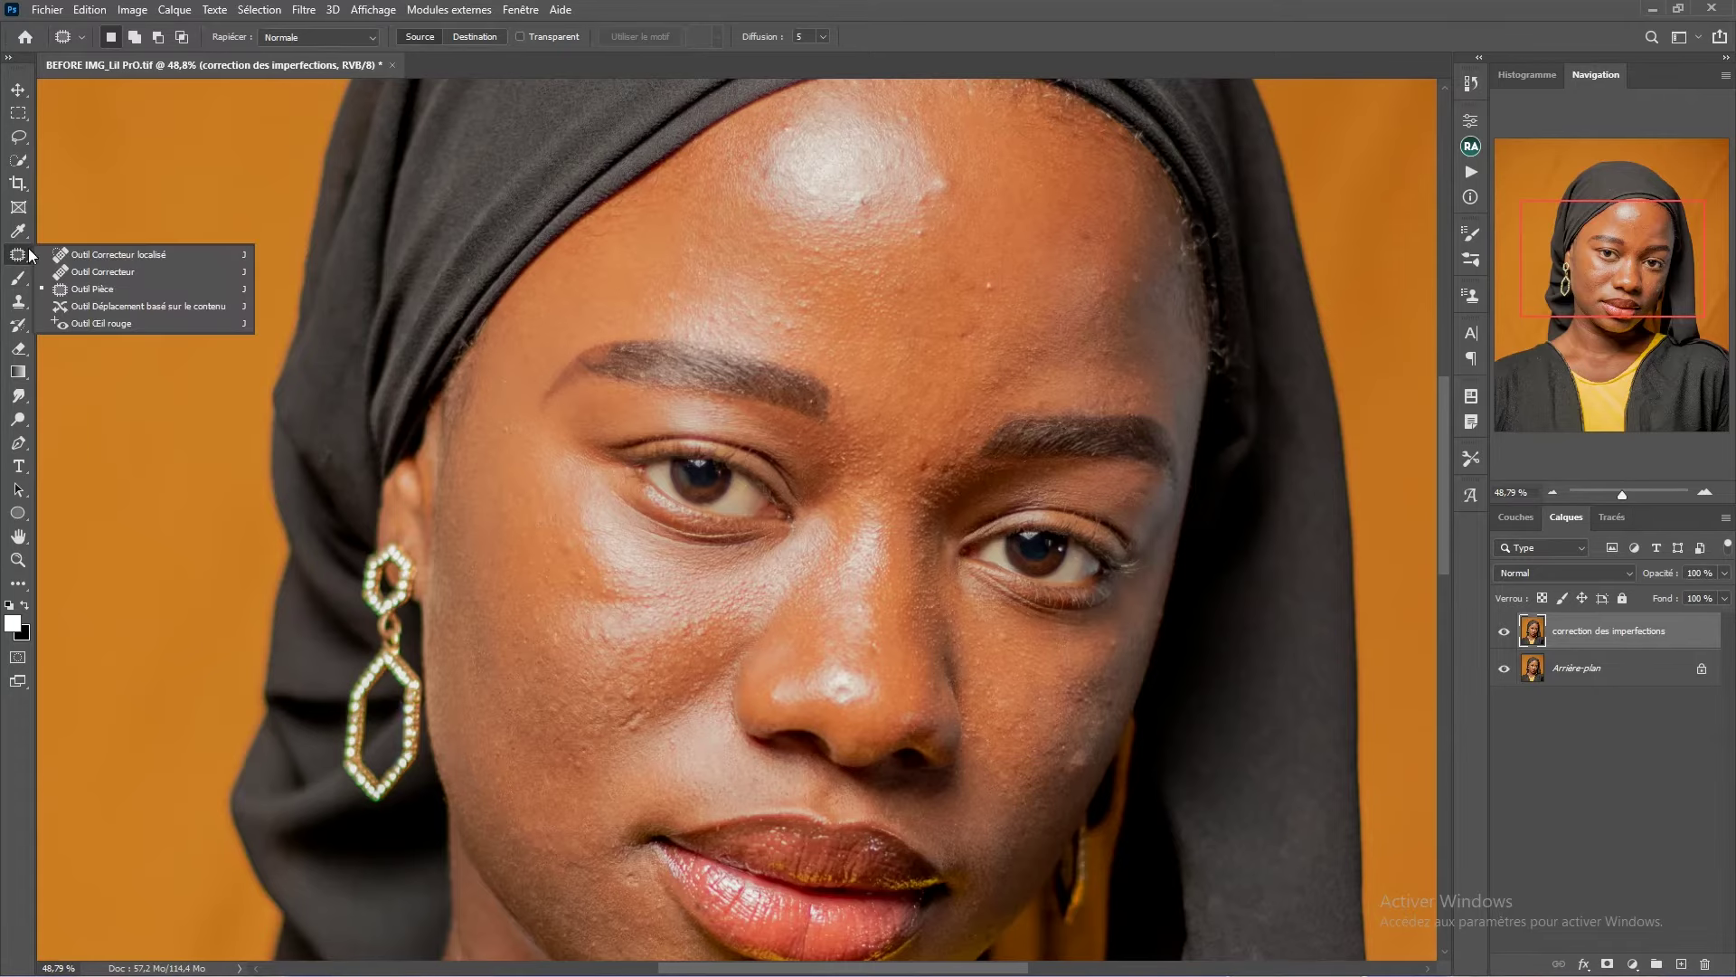
left_click(583, 425)
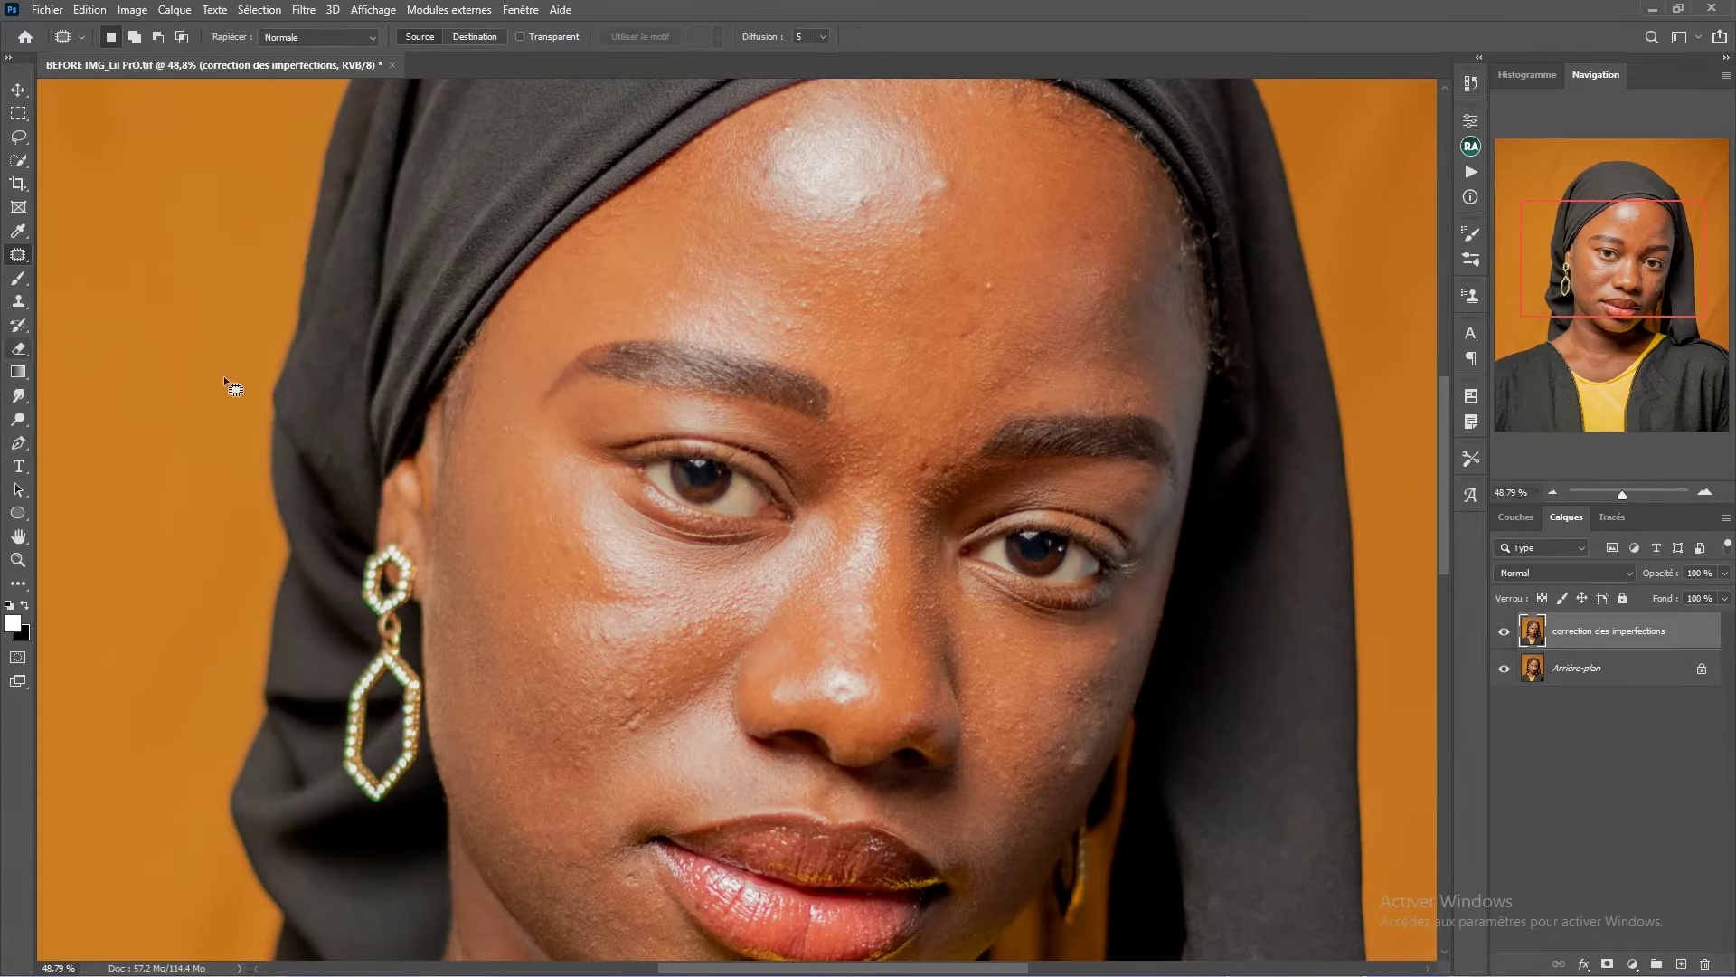
- Patch the small white bump in the middle of the forehead and compare the result with the original
scroll(982, 407, "down", 6)
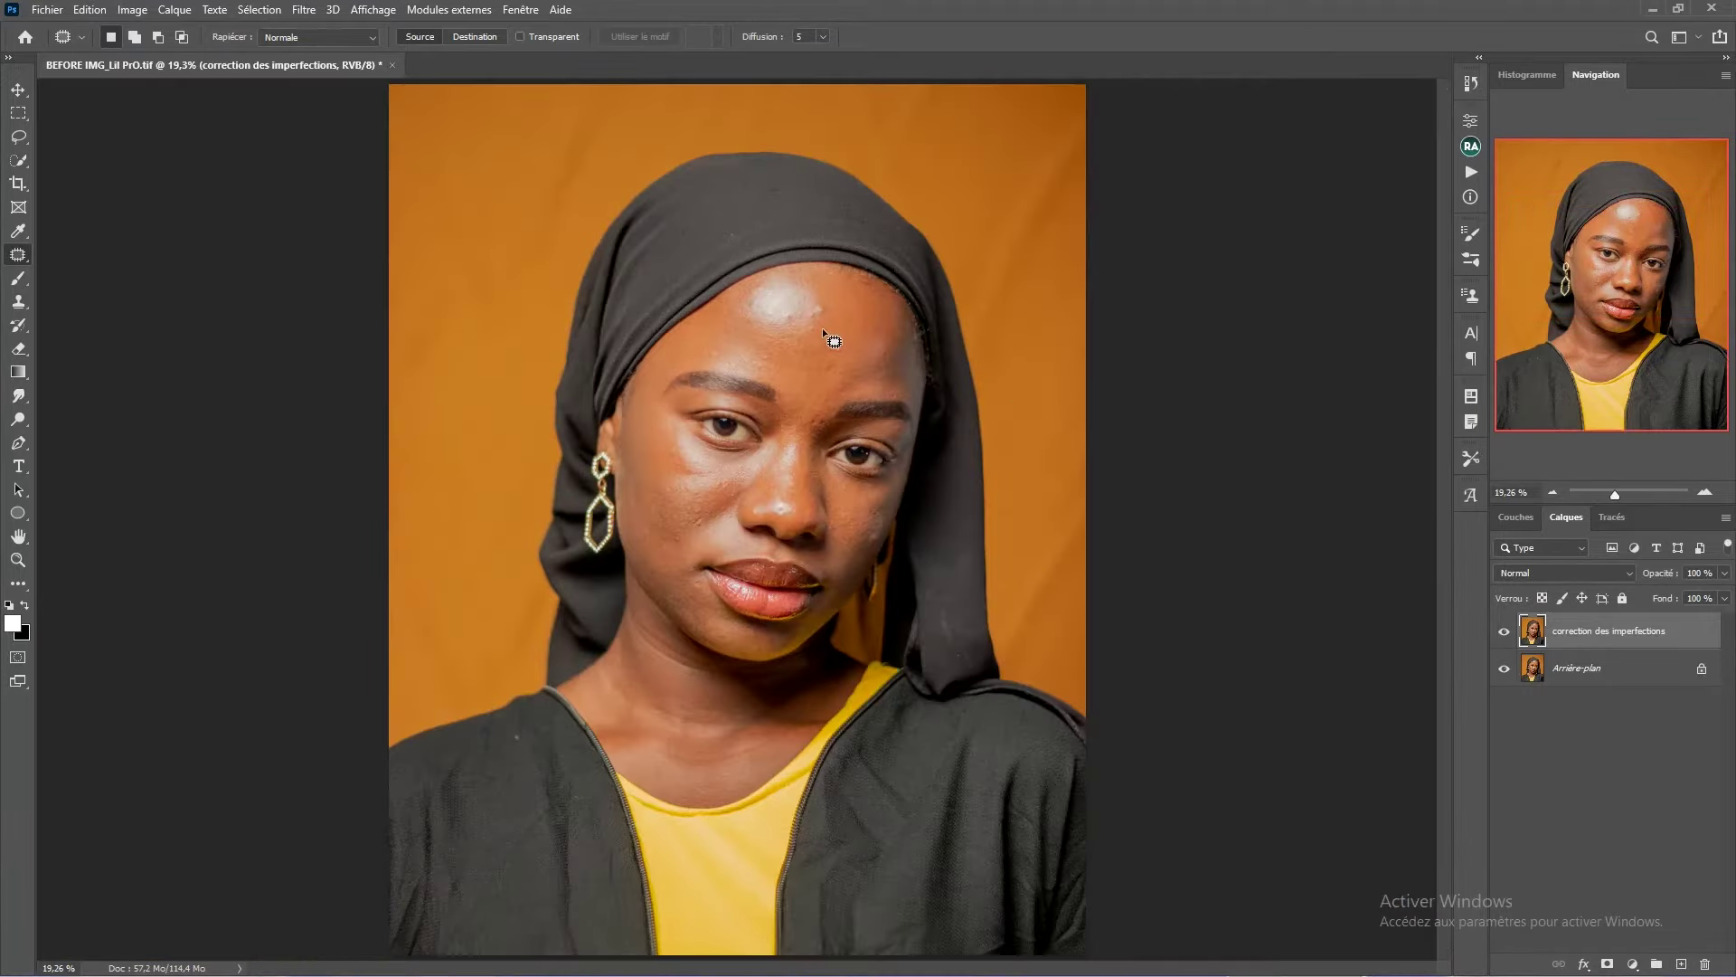
scroll(823, 328, "up", 3)
scroll(836, 350, "up", 4)
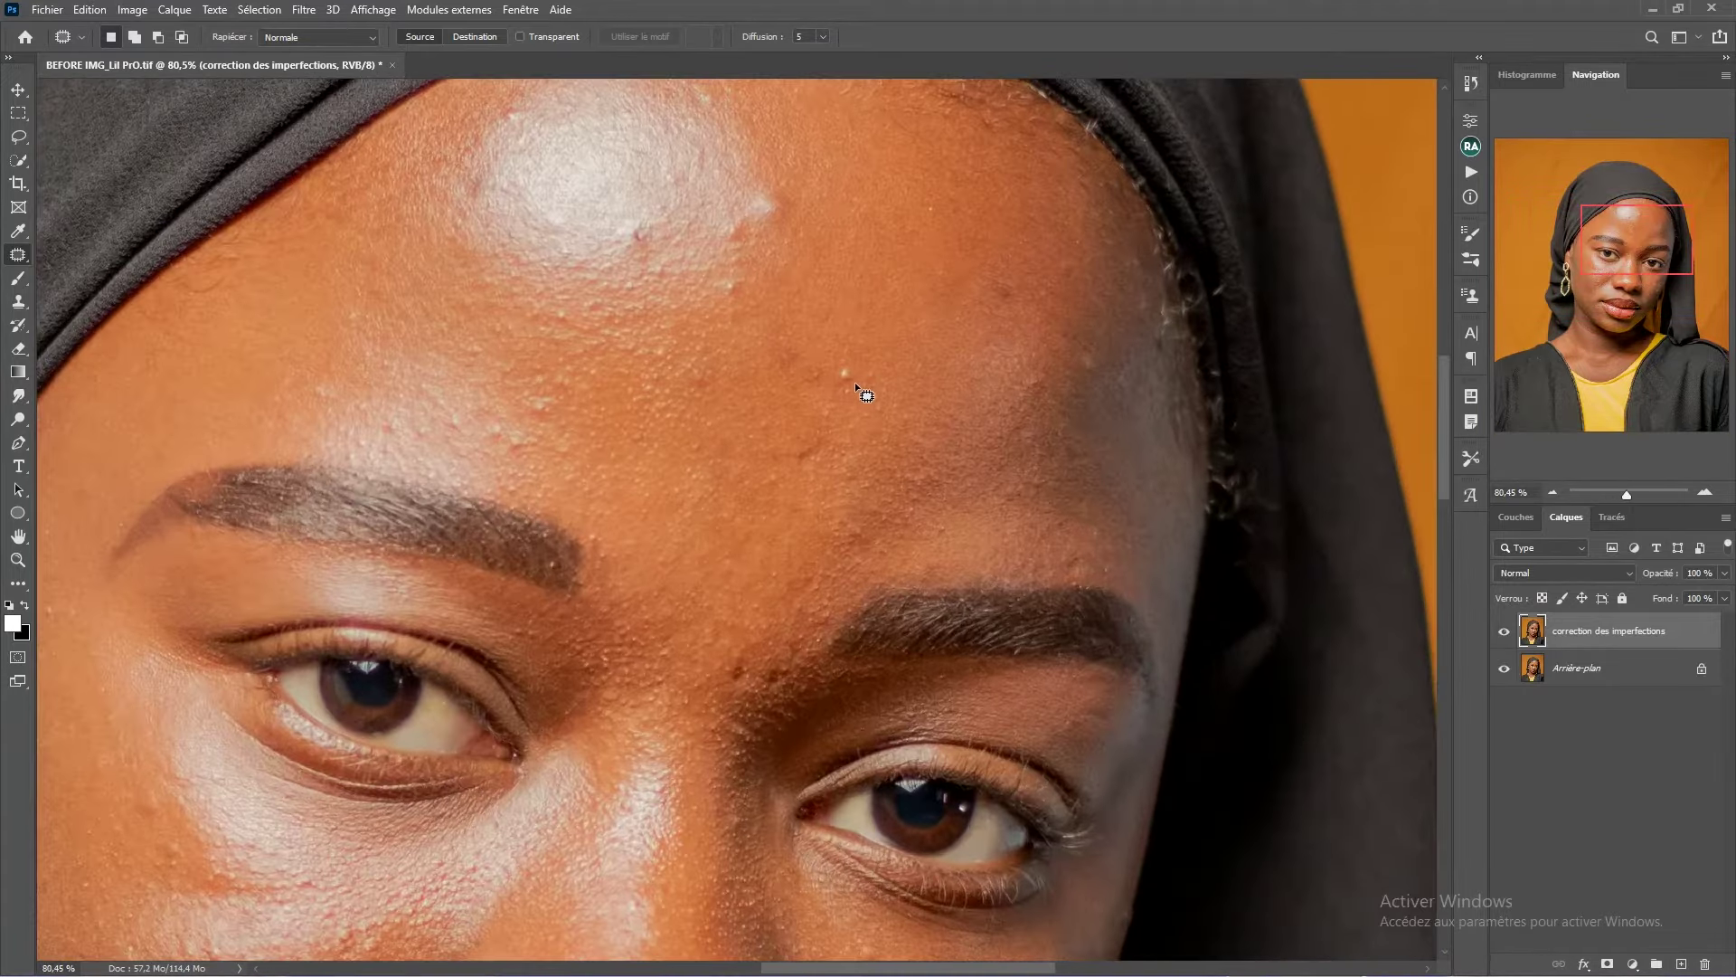
mouse_move(835, 377)
left_mouse_down()
mouse_move(857, 389)
mouse_move(856, 357)
mouse_move(892, 337)
left_mouse_up()
left_click(1503, 632)
left_click(1504, 633)
left_click(1503, 633)
left_click(1503, 633)
- Patch the raised bump beside the shiny forehead highlight and the small blemishes around it with clean skin
mouse_move(799, 225)
left_mouse_down()
mouse_move(795, 193)
mouse_move(760, 221)
mouse_move(796, 217)
mouse_move(760, 243)
mouse_move(758, 272)
left_mouse_up()
left_click_drag(752, 268, 756, 294)
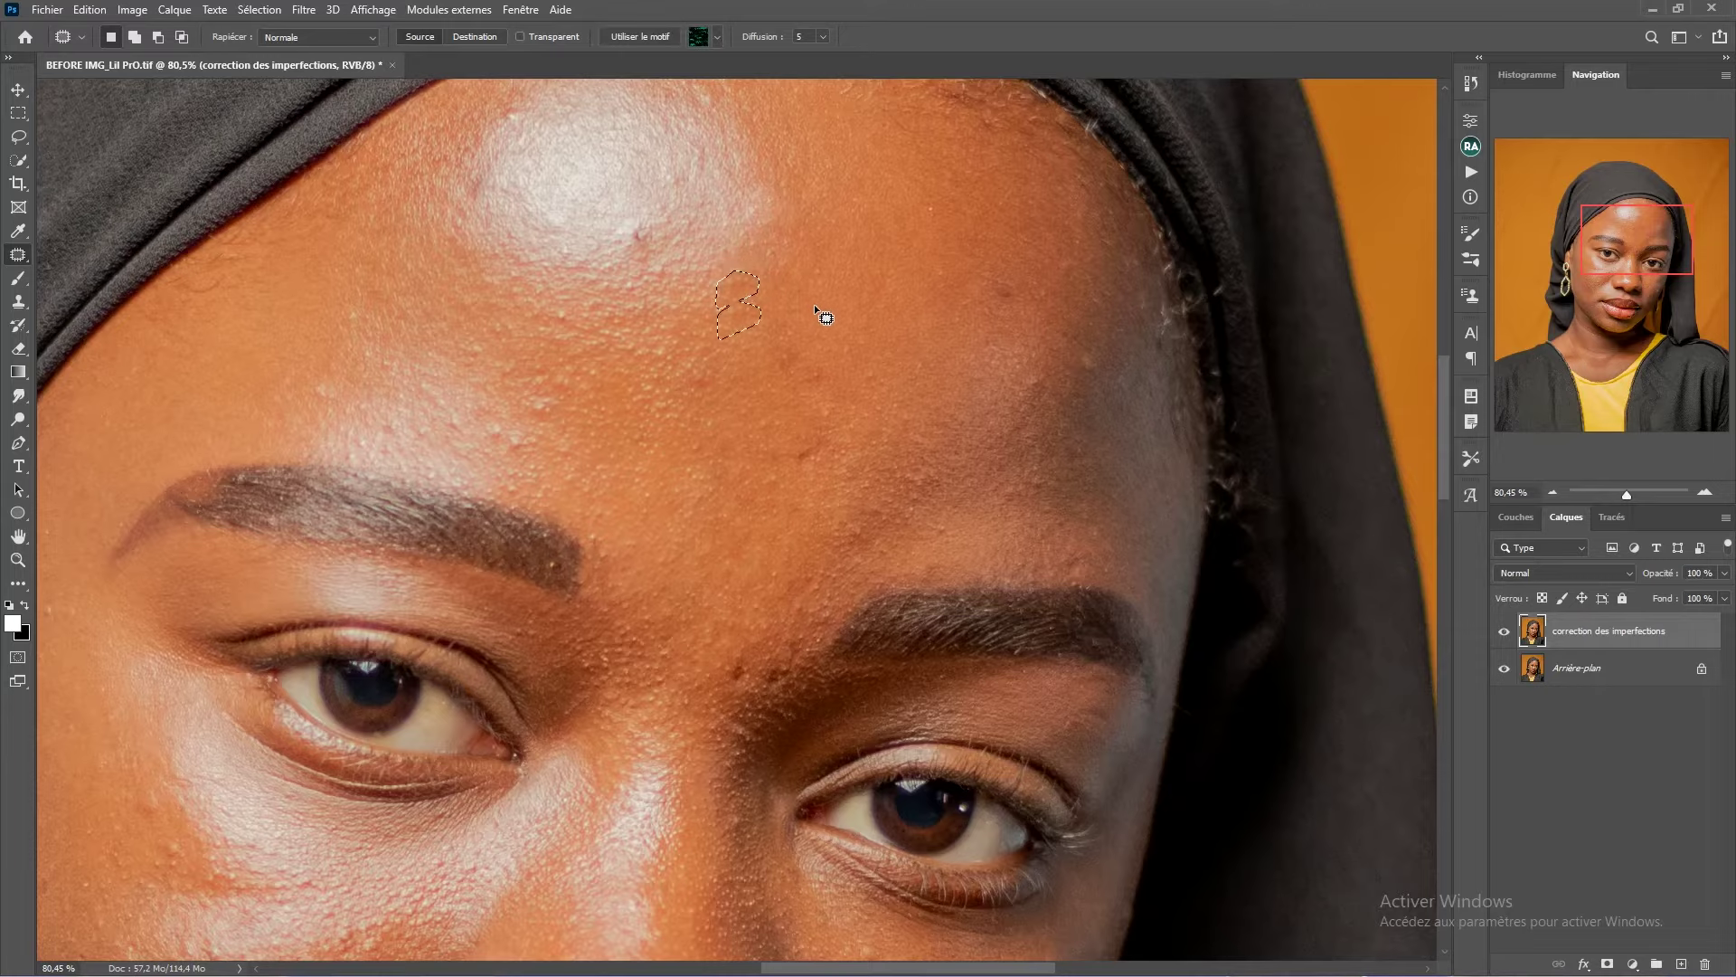
scroll(822, 318, "down", 3)
scroll(867, 310, "up", 1)
mouse_move(866, 279)
left_mouse_down()
mouse_move(818, 276)
mouse_move(818, 322)
mouse_move(832, 304)
left_mouse_up()
left_click(841, 305)
left_click(833, 308)
mouse_move(825, 309)
left_mouse_down()
mouse_move(826, 279)
mouse_move(830, 317)
left_mouse_up()
left_click_drag(831, 318, 850, 286)
left_click(851, 286)
- Patch the reddish spot at the lower edge of the shiny forehead highlight
scroll(949, 349, "down", 2)
mouse_move(973, 353)
left_mouse_down()
mouse_move(794, 361)
mouse_move(854, 342)
left_mouse_up()
scroll(879, 360, "up", 5)
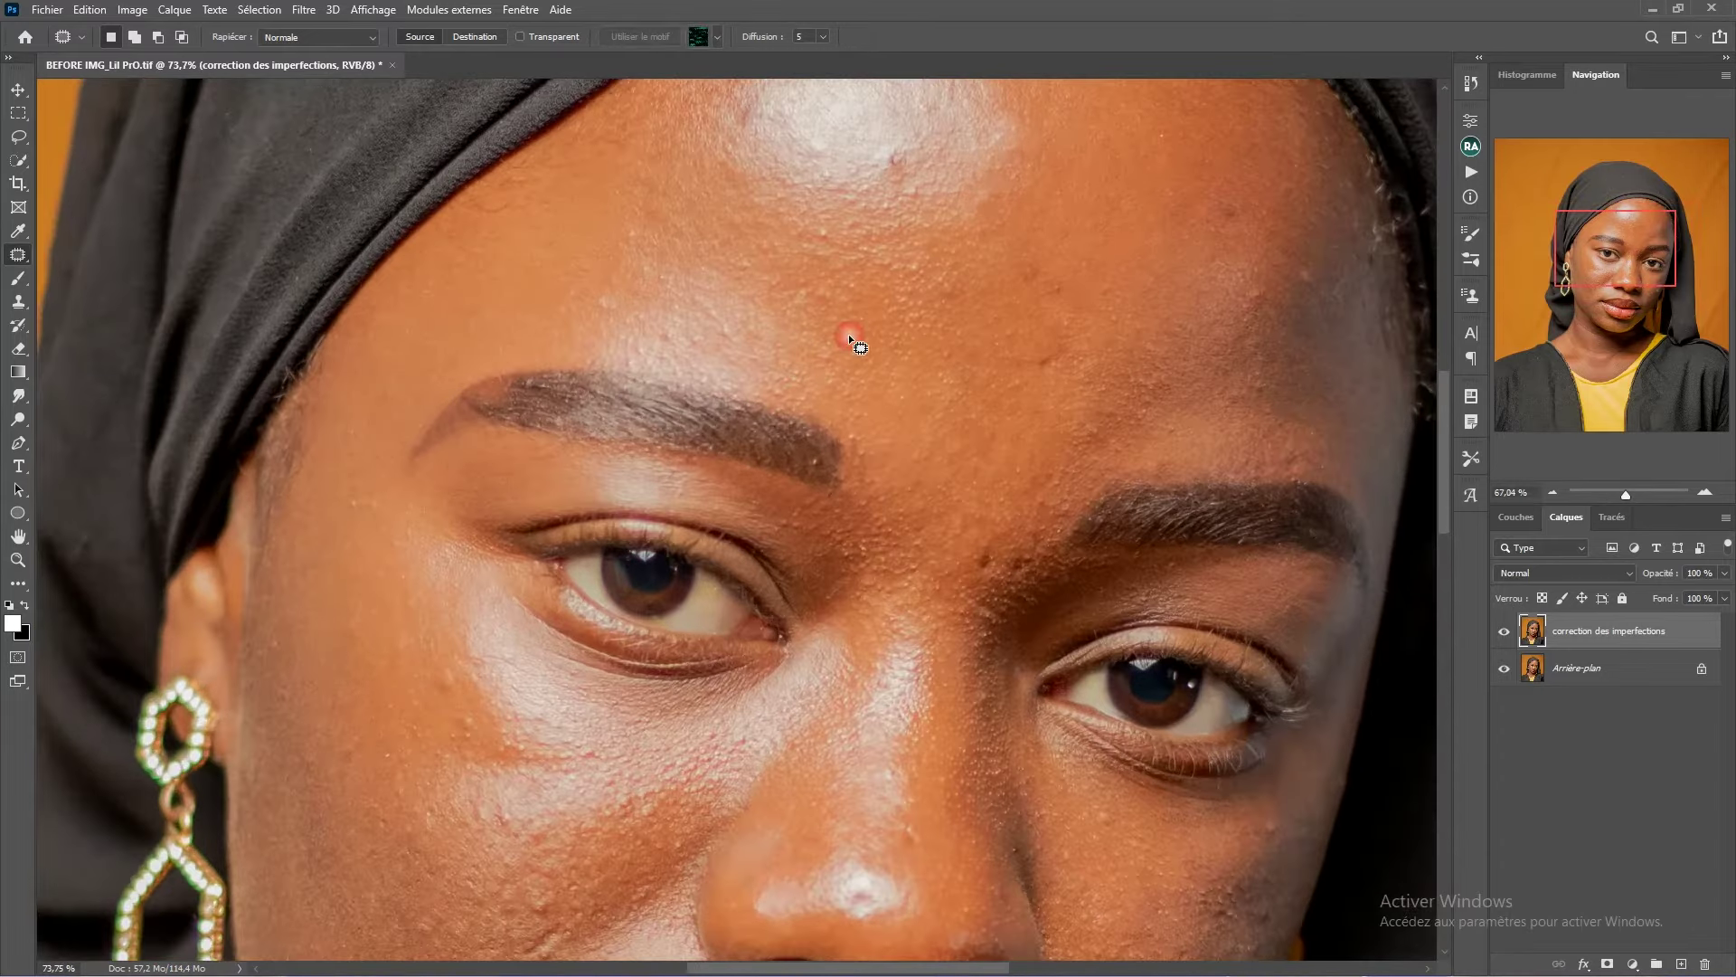
scroll(850, 337, "down", 2)
scroll(890, 361, "up", 1)
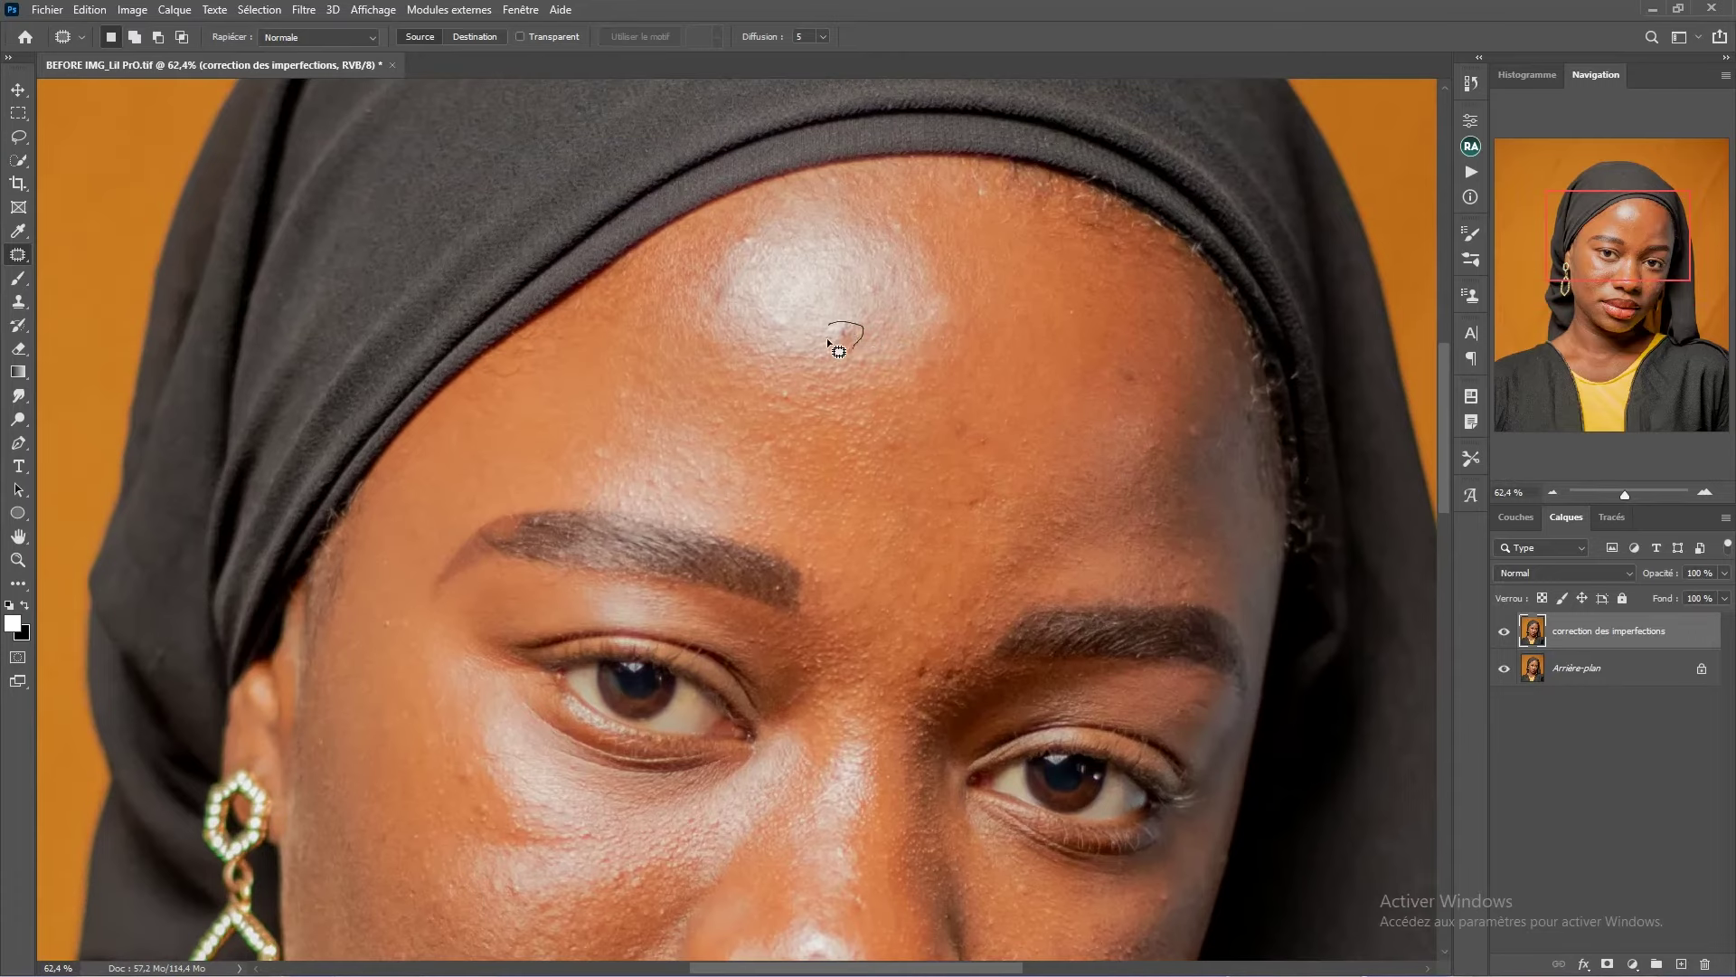
scroll(962, 412, "down", 2)
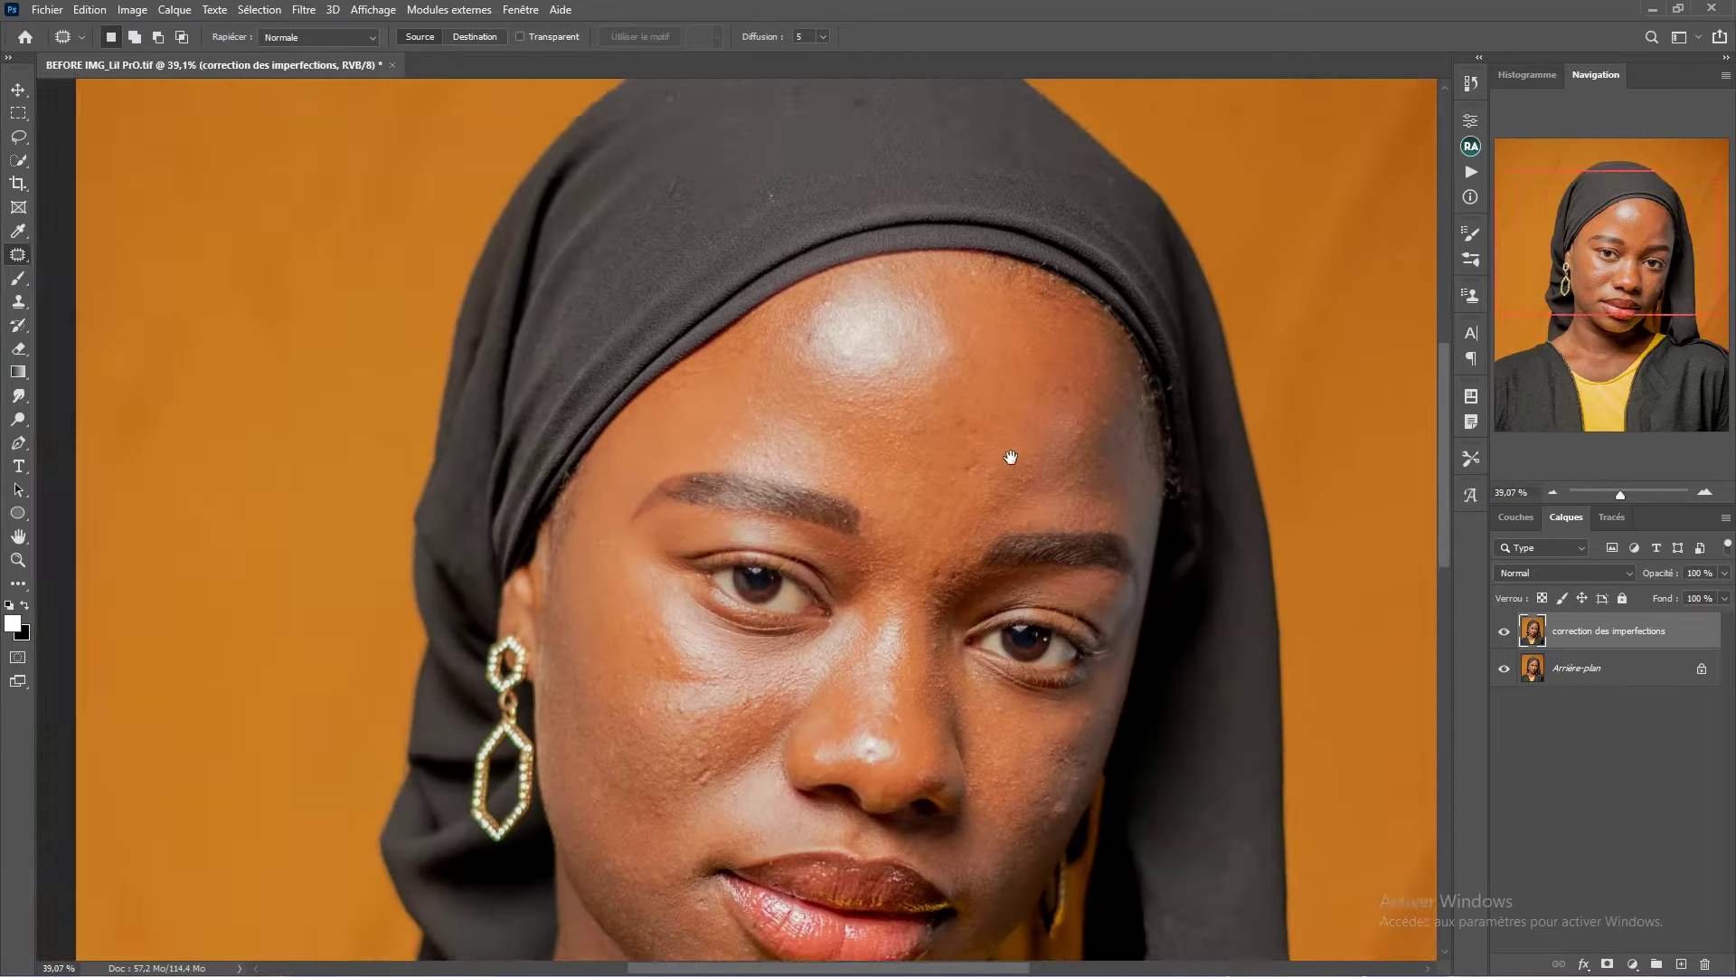
- Patch the dark spots and small marks on the shaded side of the forehead toward the temple
scroll(914, 330, "up", 2)
left_click_drag(888, 295, 885, 317)
mouse_move(878, 310)
left_mouse_down()
mouse_move(842, 331)
mouse_move(957, 308)
left_mouse_up()
left_click(937, 351)
left_click_drag(959, 381, 992, 286)
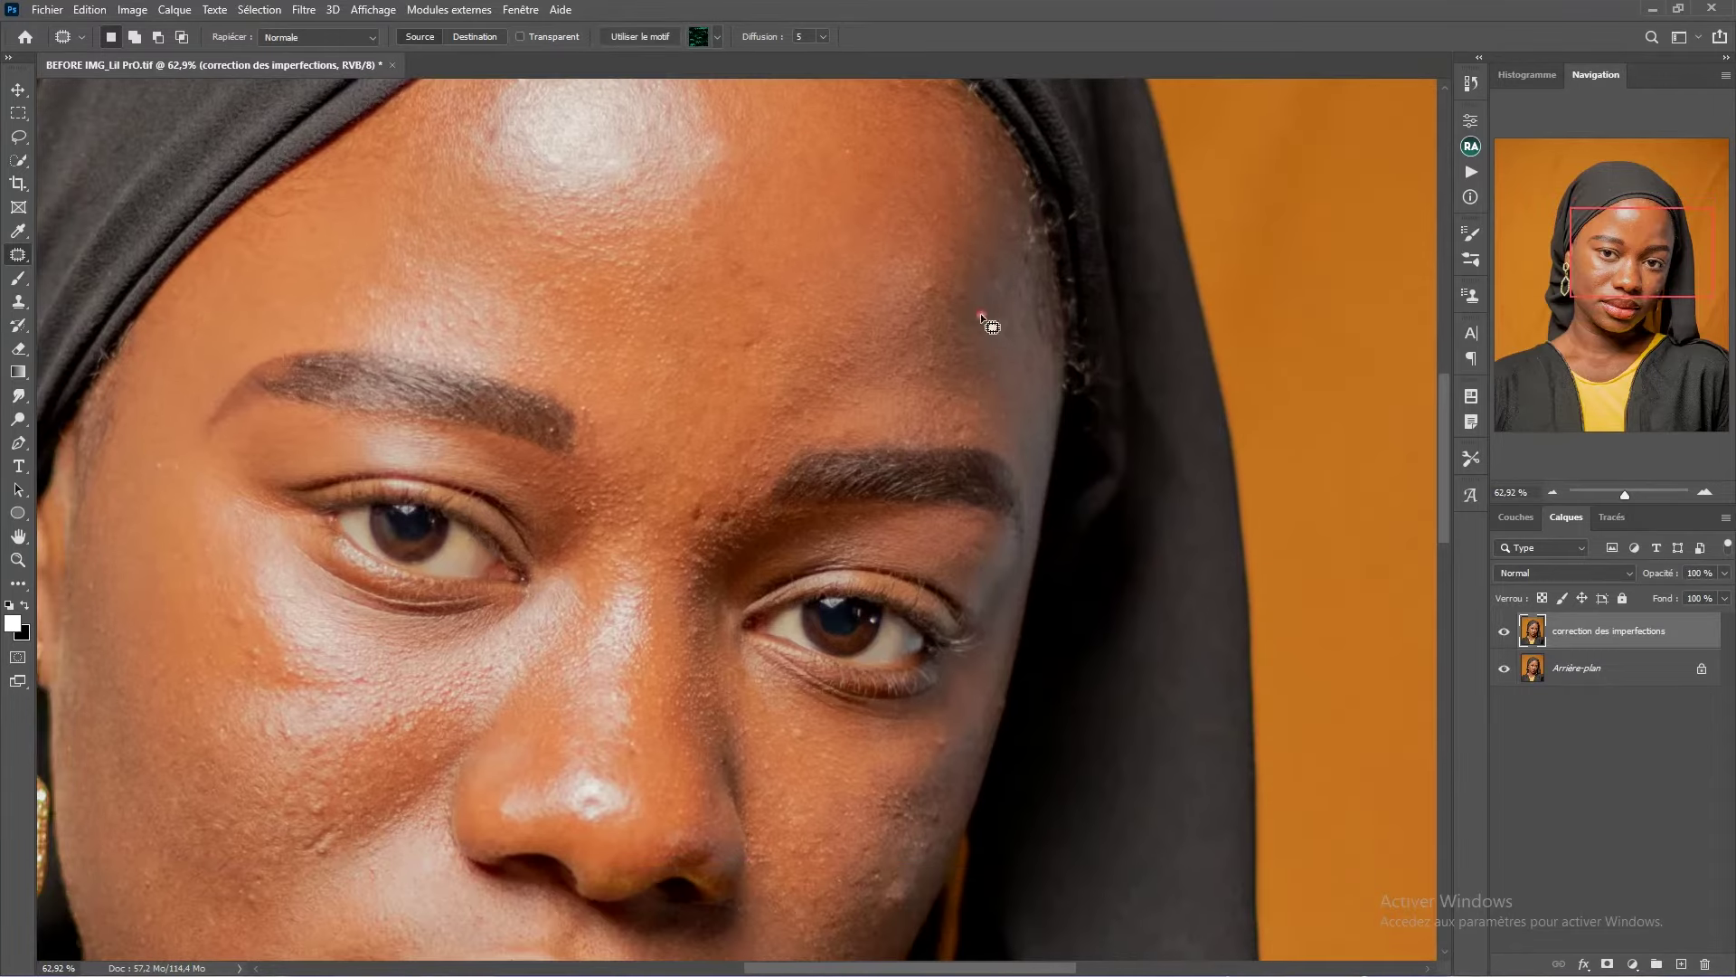
scroll(995, 308, "down", 2)
scroll(911, 335, "up", 1)
mouse_move(911, 334)
left_mouse_down()
mouse_move(946, 291)
mouse_move(907, 394)
mouse_move(906, 317)
mouse_move(948, 304)
mouse_move(888, 234)
left_mouse_up()
left_click(930, 333)
left_click(902, 401)
left_click(927, 364)
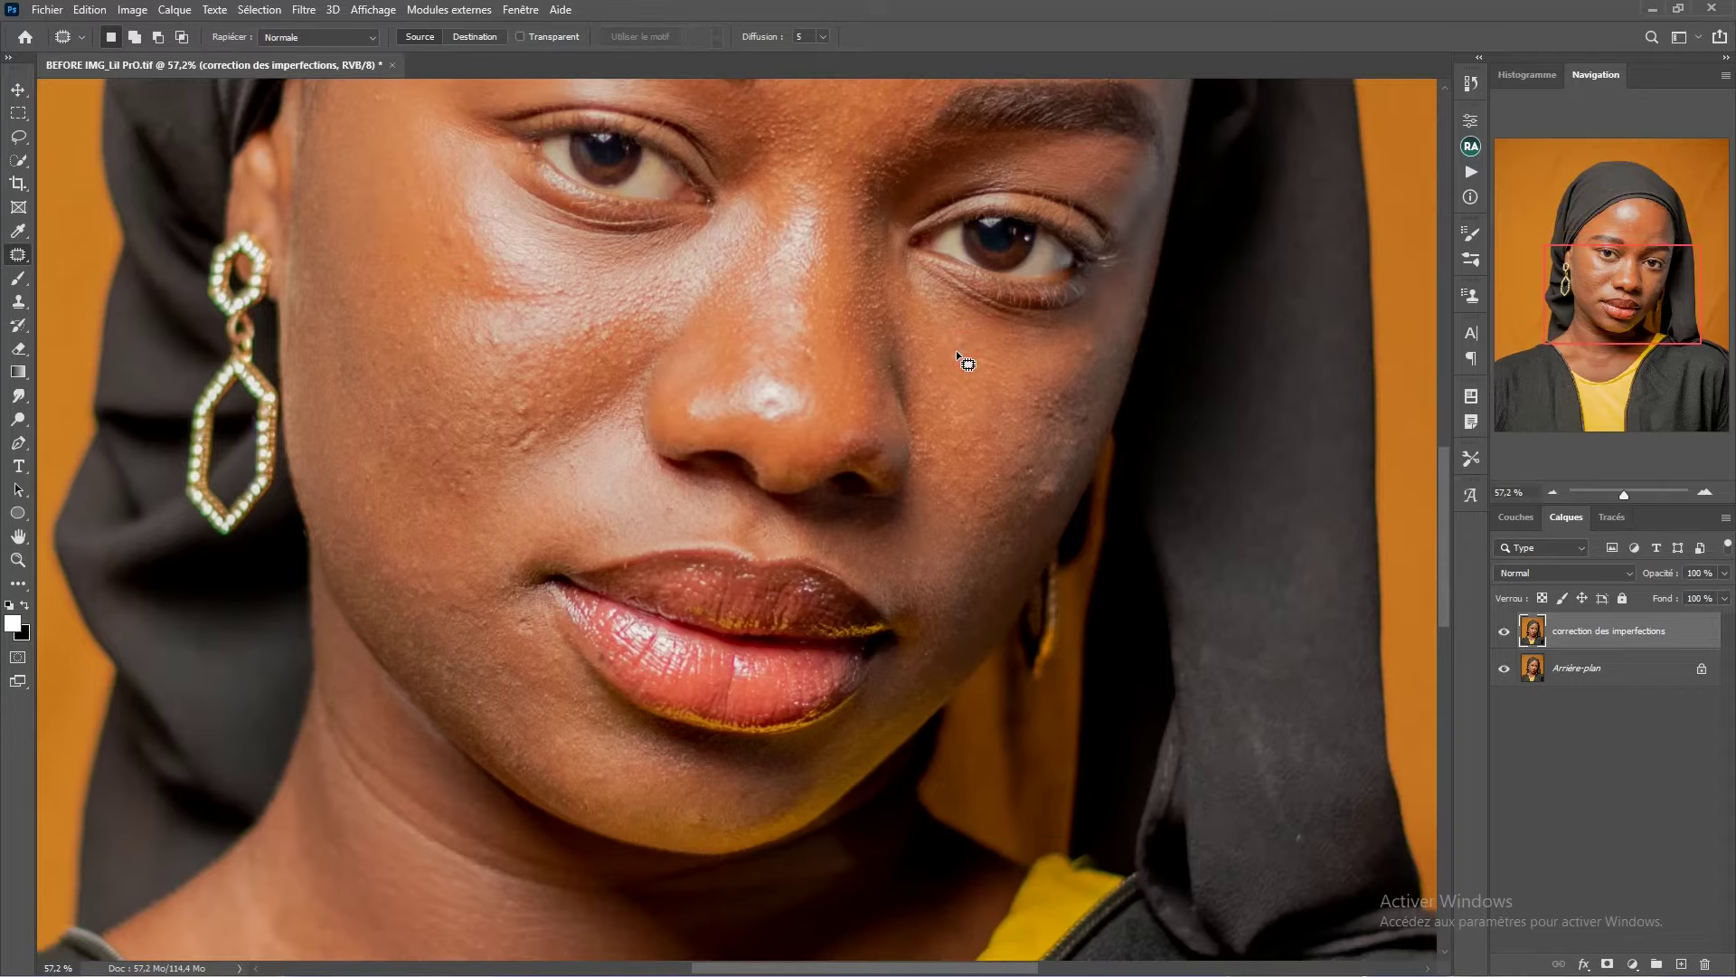
- Patch the small blemishes beneath the eye on the shaded side of the face
left_click_drag(962, 347, 949, 349)
left_click_drag(959, 338, 993, 349)
left_click(1103, 360)
left_click_drag(1098, 338, 1096, 346)
mouse_move(1081, 351)
left_mouse_down()
mouse_move(1002, 301)
mouse_move(1044, 341)
mouse_move(1023, 363)
mouse_move(1044, 312)
left_mouse_up()
left_click(1043, 354)
- Patch the light bumps and uneven spots on the cheek on the shaded side of the face
left_click(998, 425)
mouse_move(1015, 396)
left_mouse_down()
mouse_move(950, 475)
mouse_move(990, 382)
mouse_move(967, 419)
left_mouse_up()
left_click(976, 384)
mouse_move(979, 407)
left_mouse_down()
mouse_move(970, 442)
mouse_move(981, 392)
left_mouse_up()
left_click(995, 420)
mouse_move(972, 404)
left_mouse_down()
mouse_move(984, 378)
mouse_move(955, 380)
mouse_move(975, 365)
left_mouse_up()
left_click(986, 383)
mouse_move(964, 373)
left_mouse_down()
mouse_move(942, 430)
mouse_move(897, 456)
left_mouse_up()
left_click(949, 416)
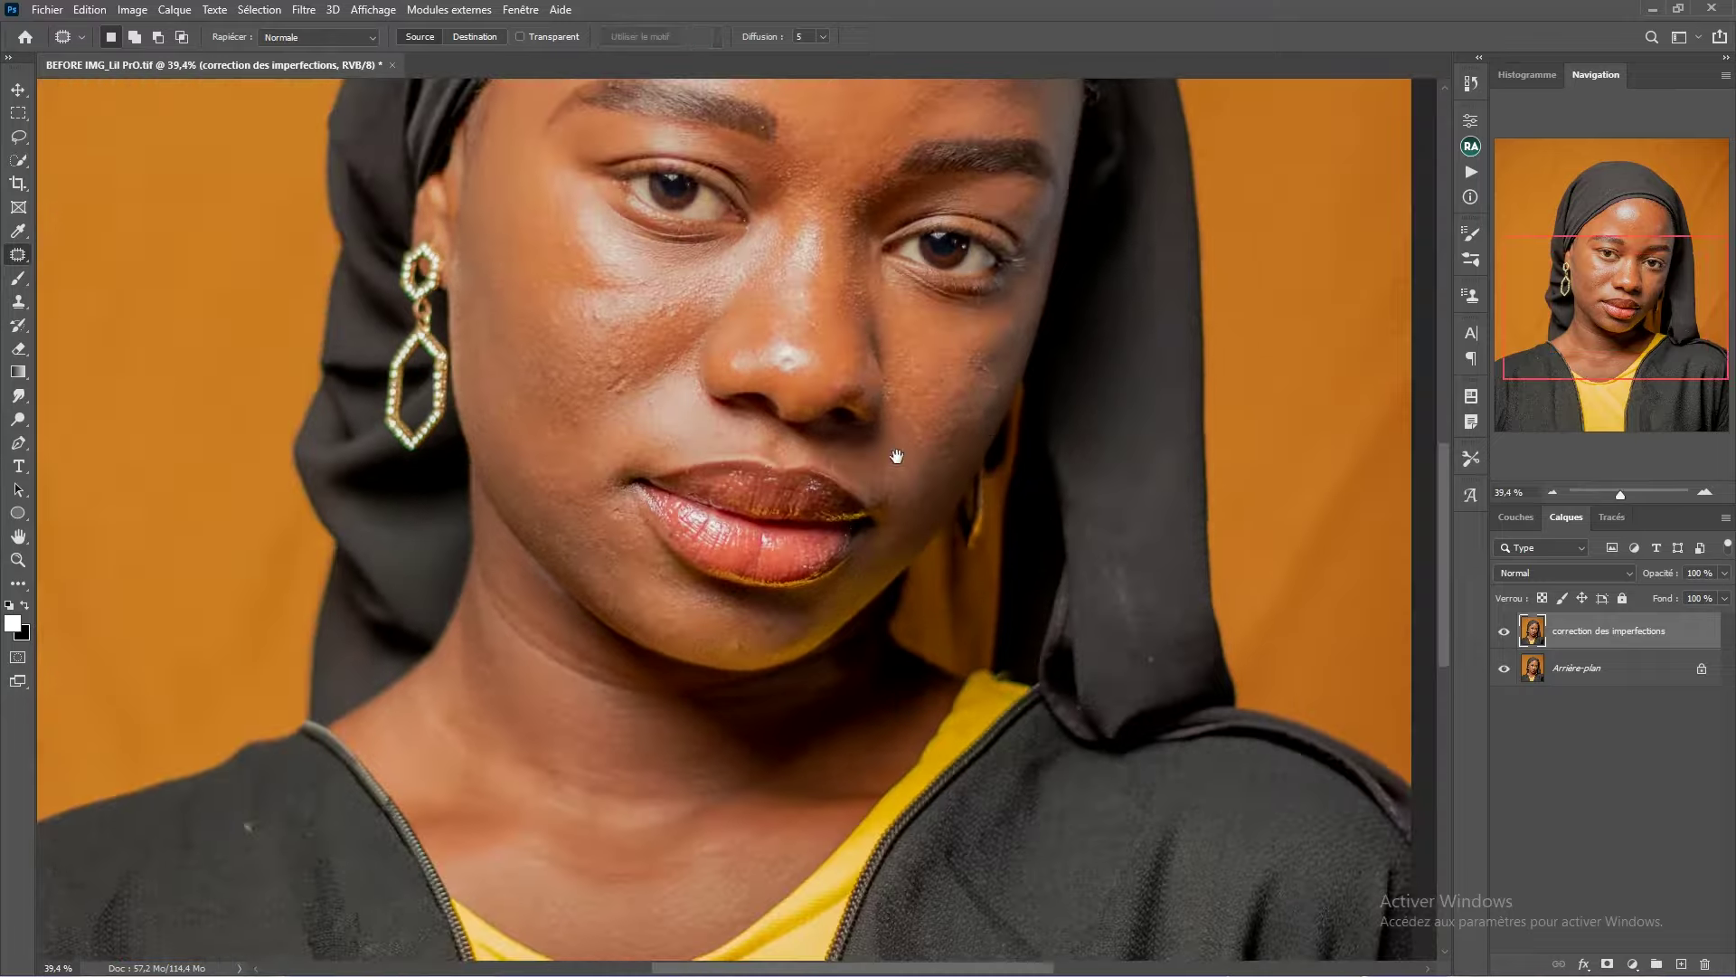
- Patch the small blemishes on the lower cheek near the fully visible earring
left_click_drag(764, 460, 1046, 446)
scroll(954, 375, "up", 2)
mouse_move(911, 380)
left_mouse_down()
mouse_move(905, 361)
mouse_move(890, 396)
left_mouse_up()
left_click(866, 386)
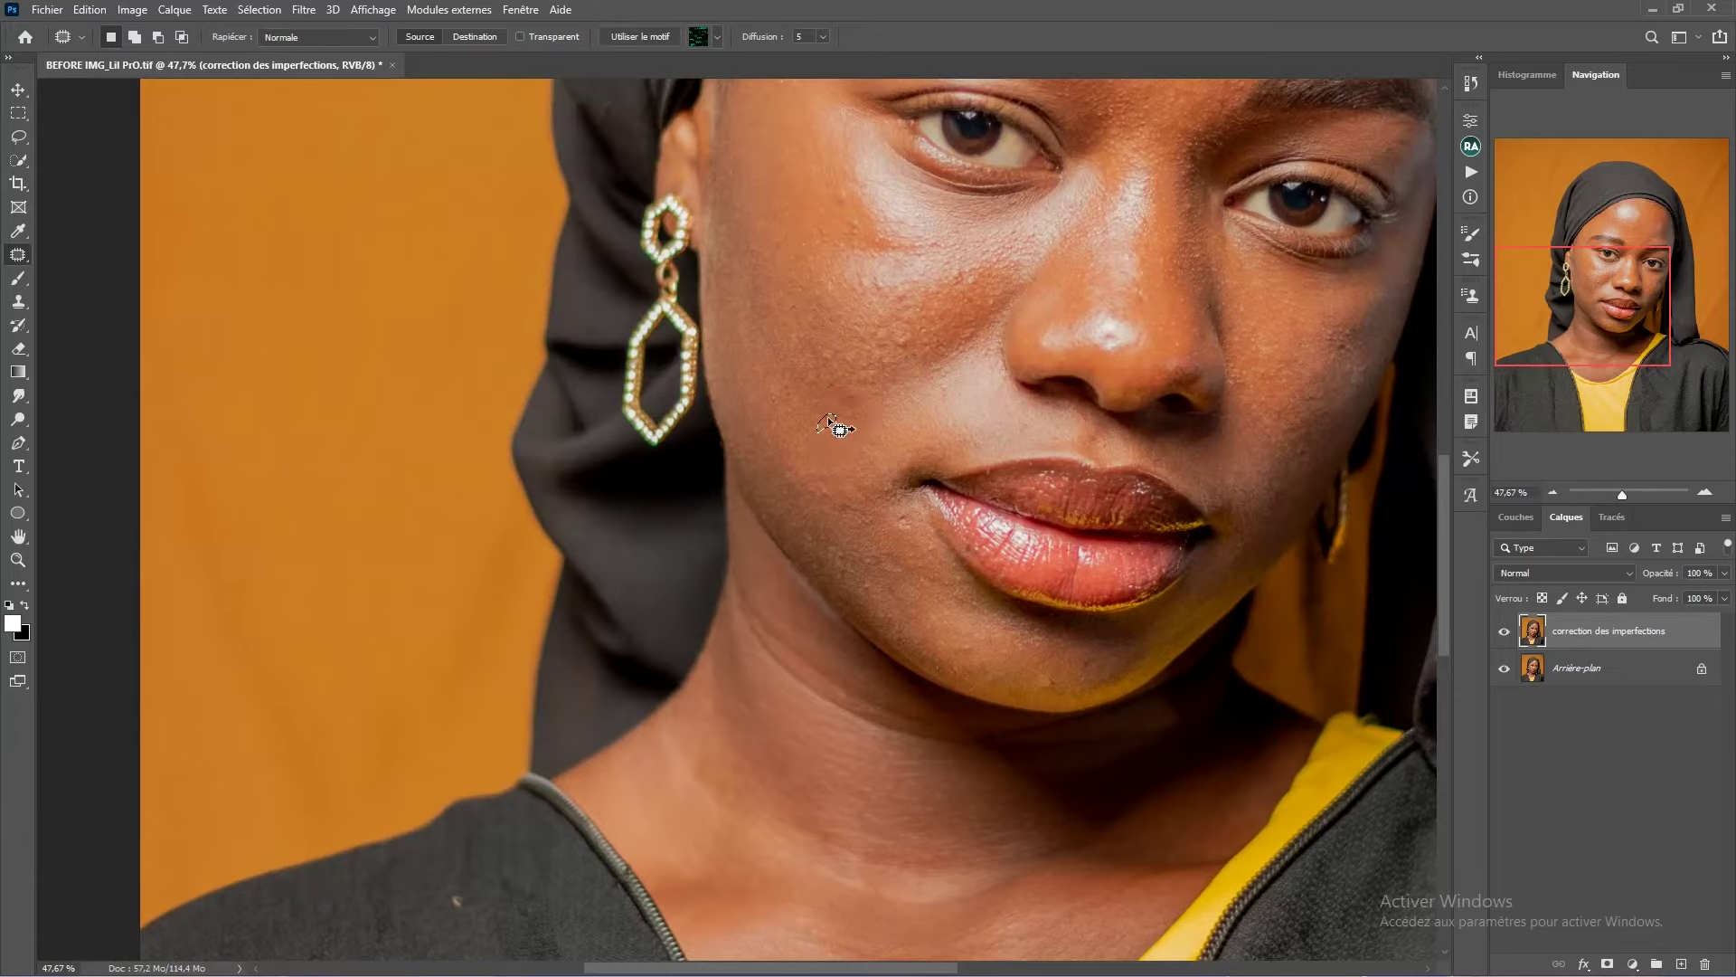
- Patch the small blemishes on the skin beside the mouth corner and on the chin
scroll(831, 432, "up", 3)
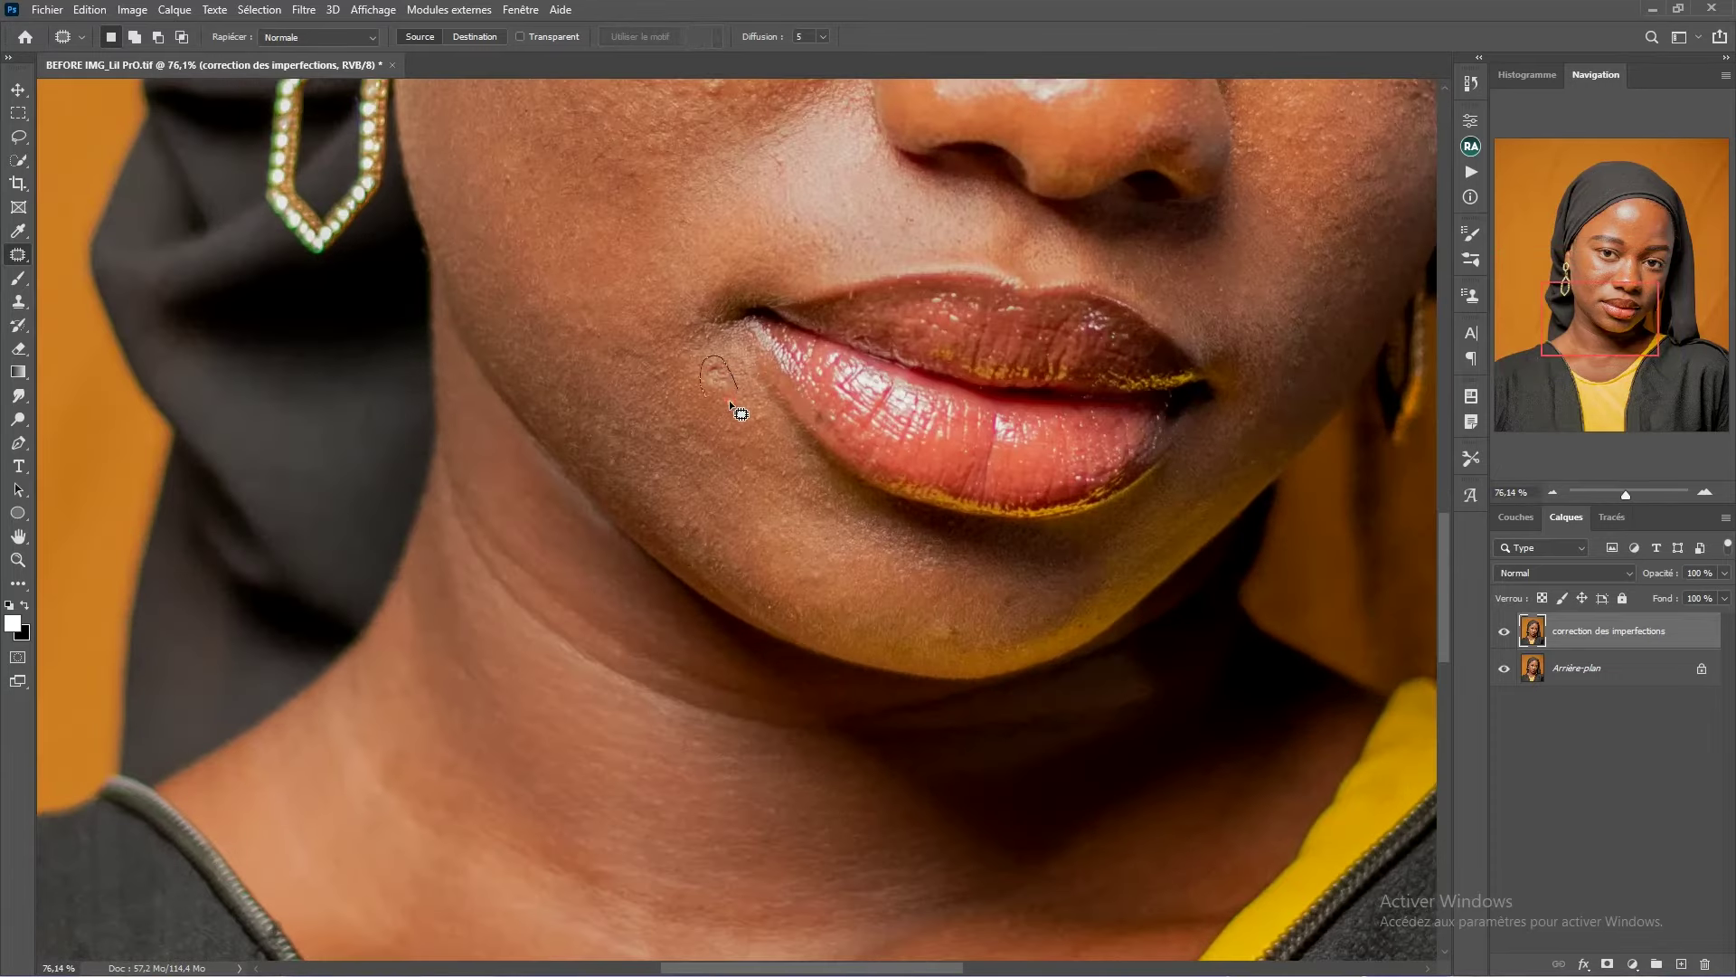
scroll(759, 357, "down", 3)
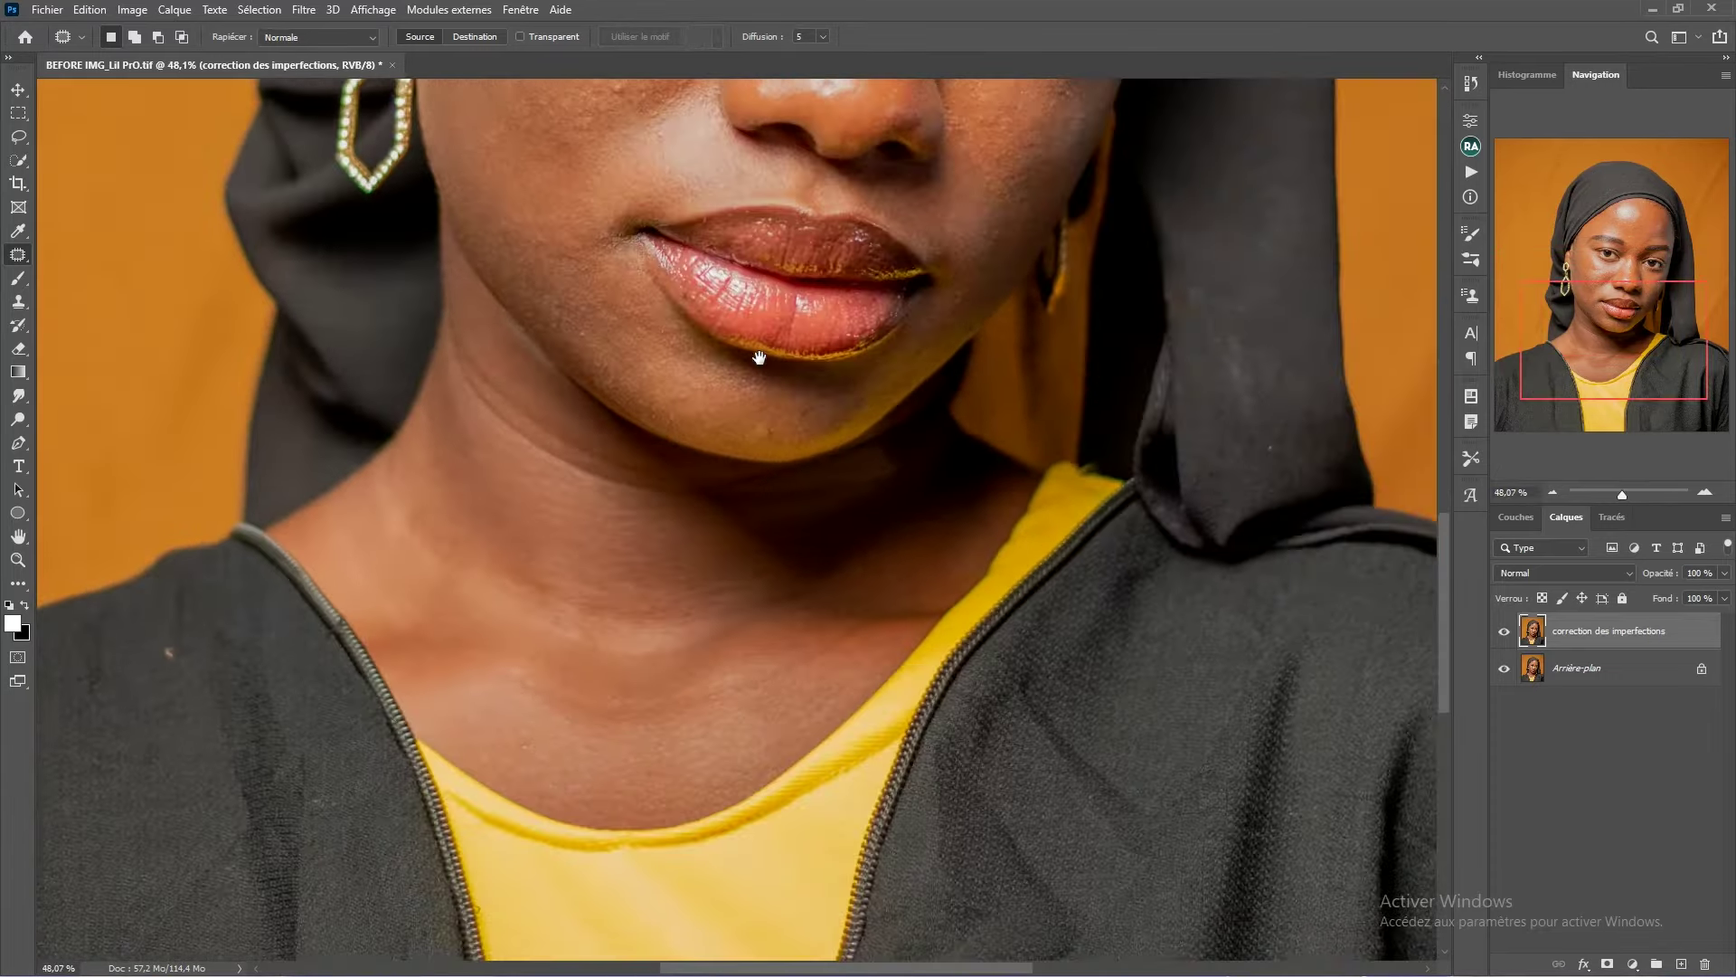
scroll(760, 357, "up", 3)
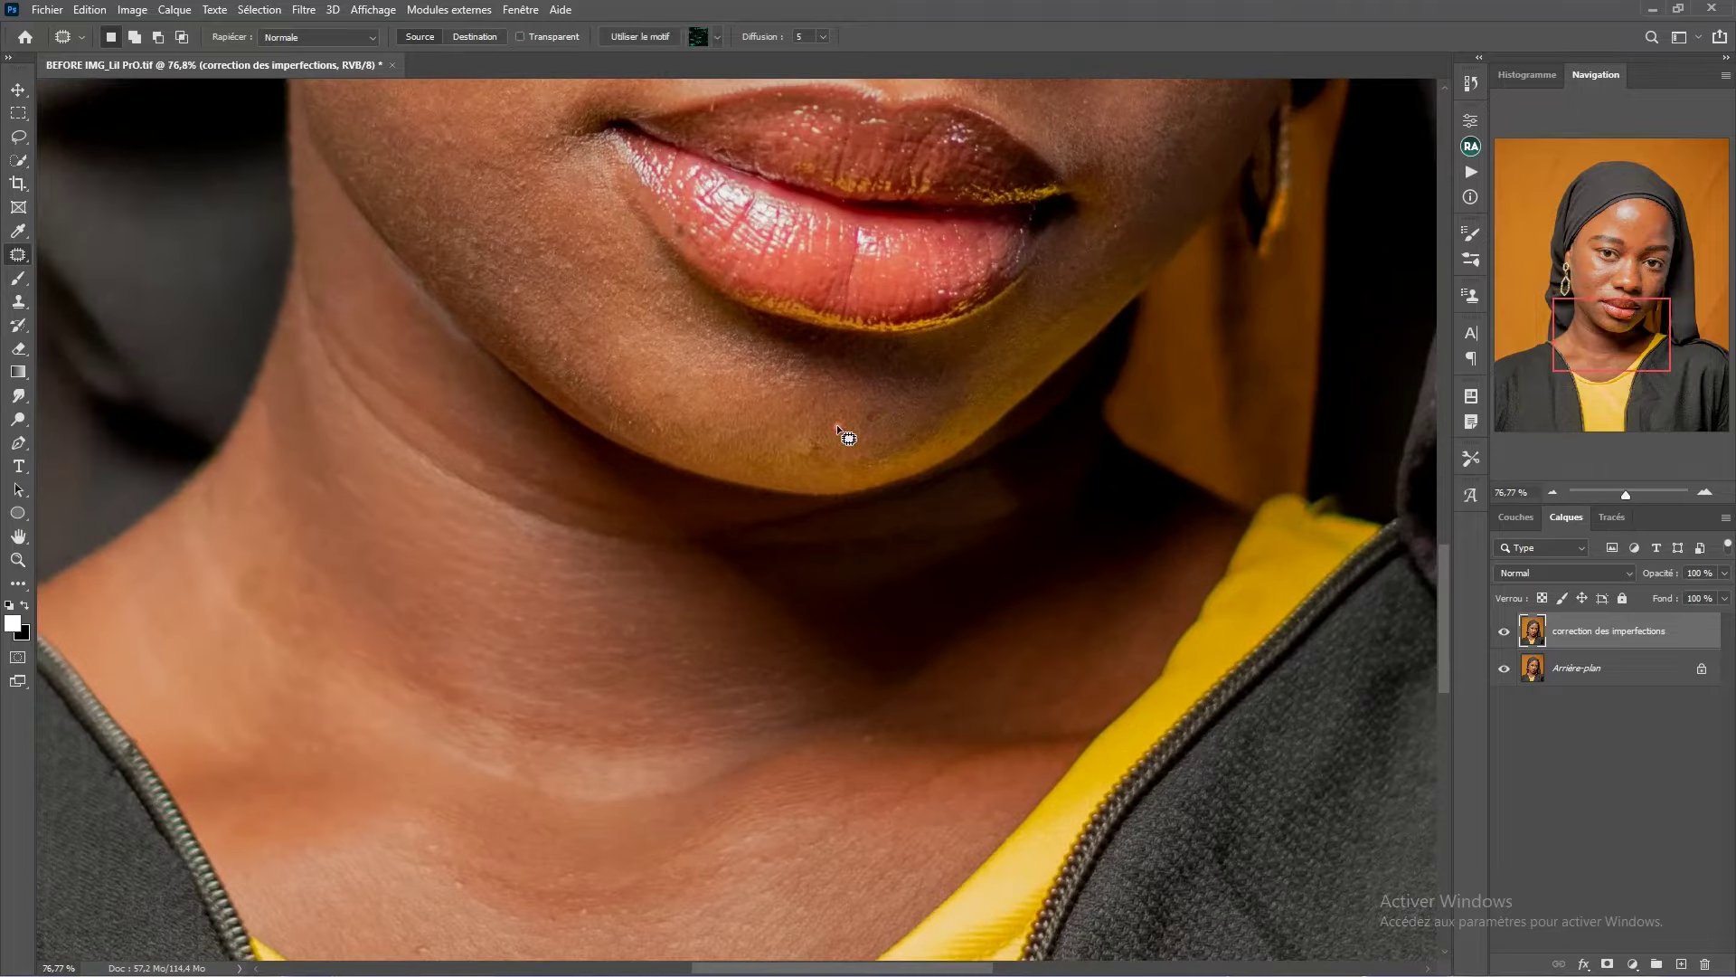
left_click(854, 440)
scroll(854, 439, "down", 3)
scroll(791, 312, "up", 2)
left_click_drag(633, 424, 644, 422)
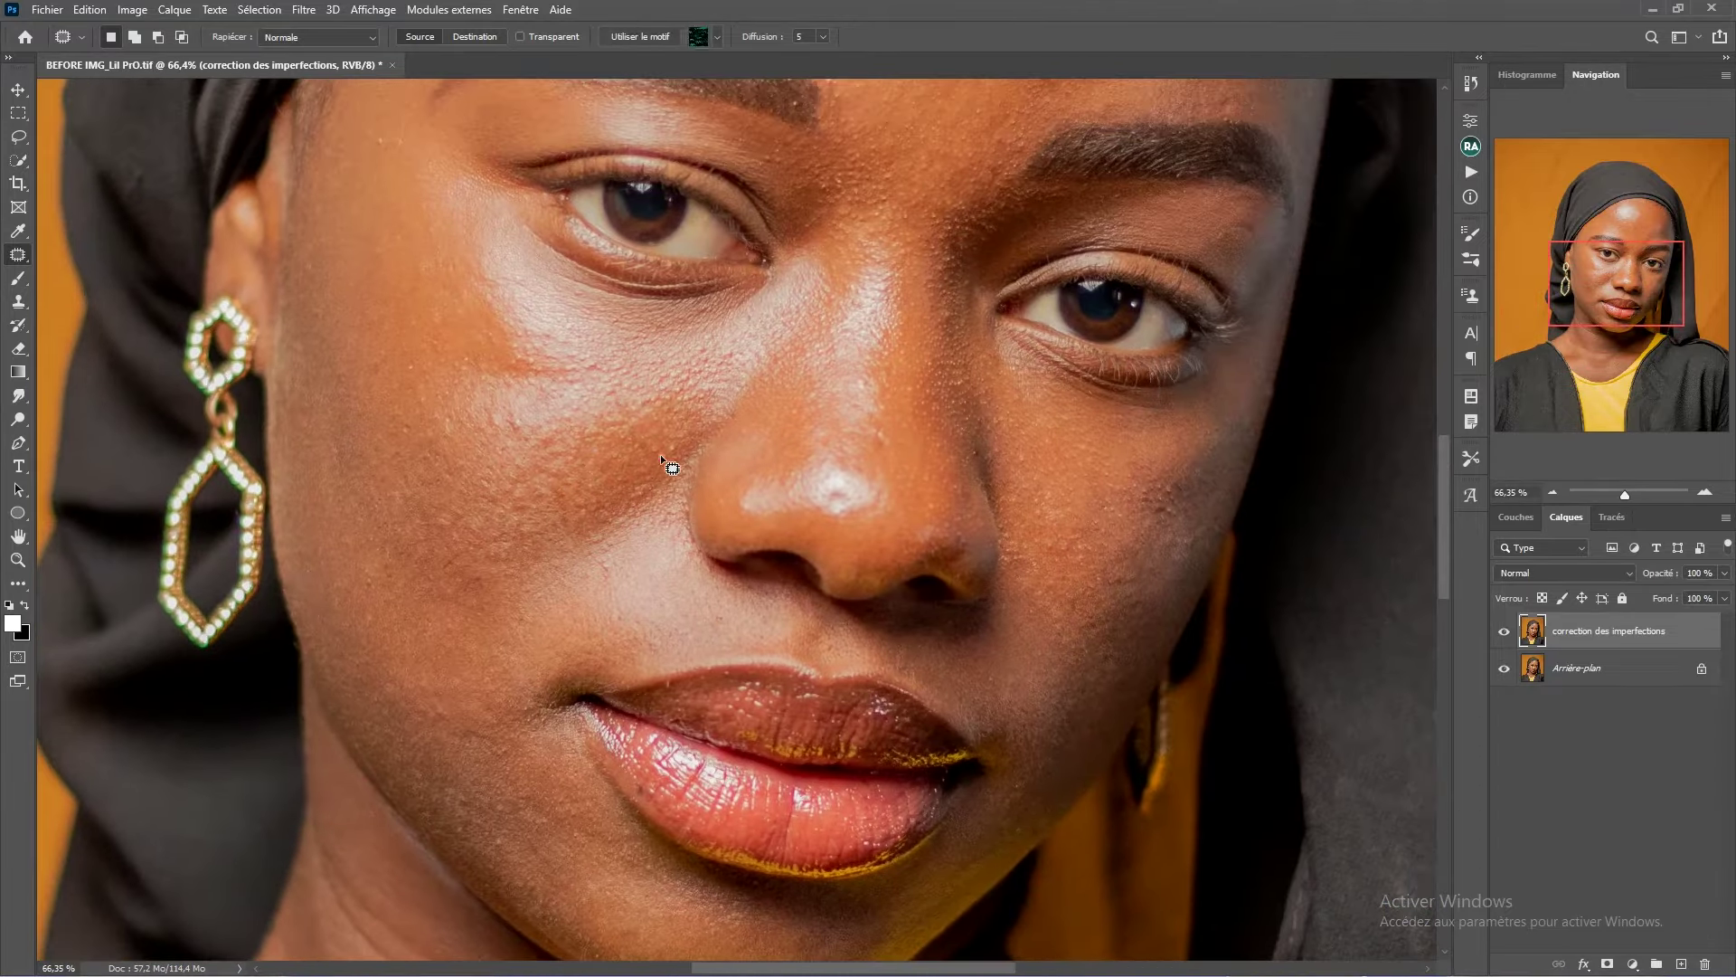
- Patch the small marks on the upper forehead near the hairline and headscarf edge
scroll(644, 424, "down", 1)
left_click(890, 396)
scroll(977, 358, "down", 2)
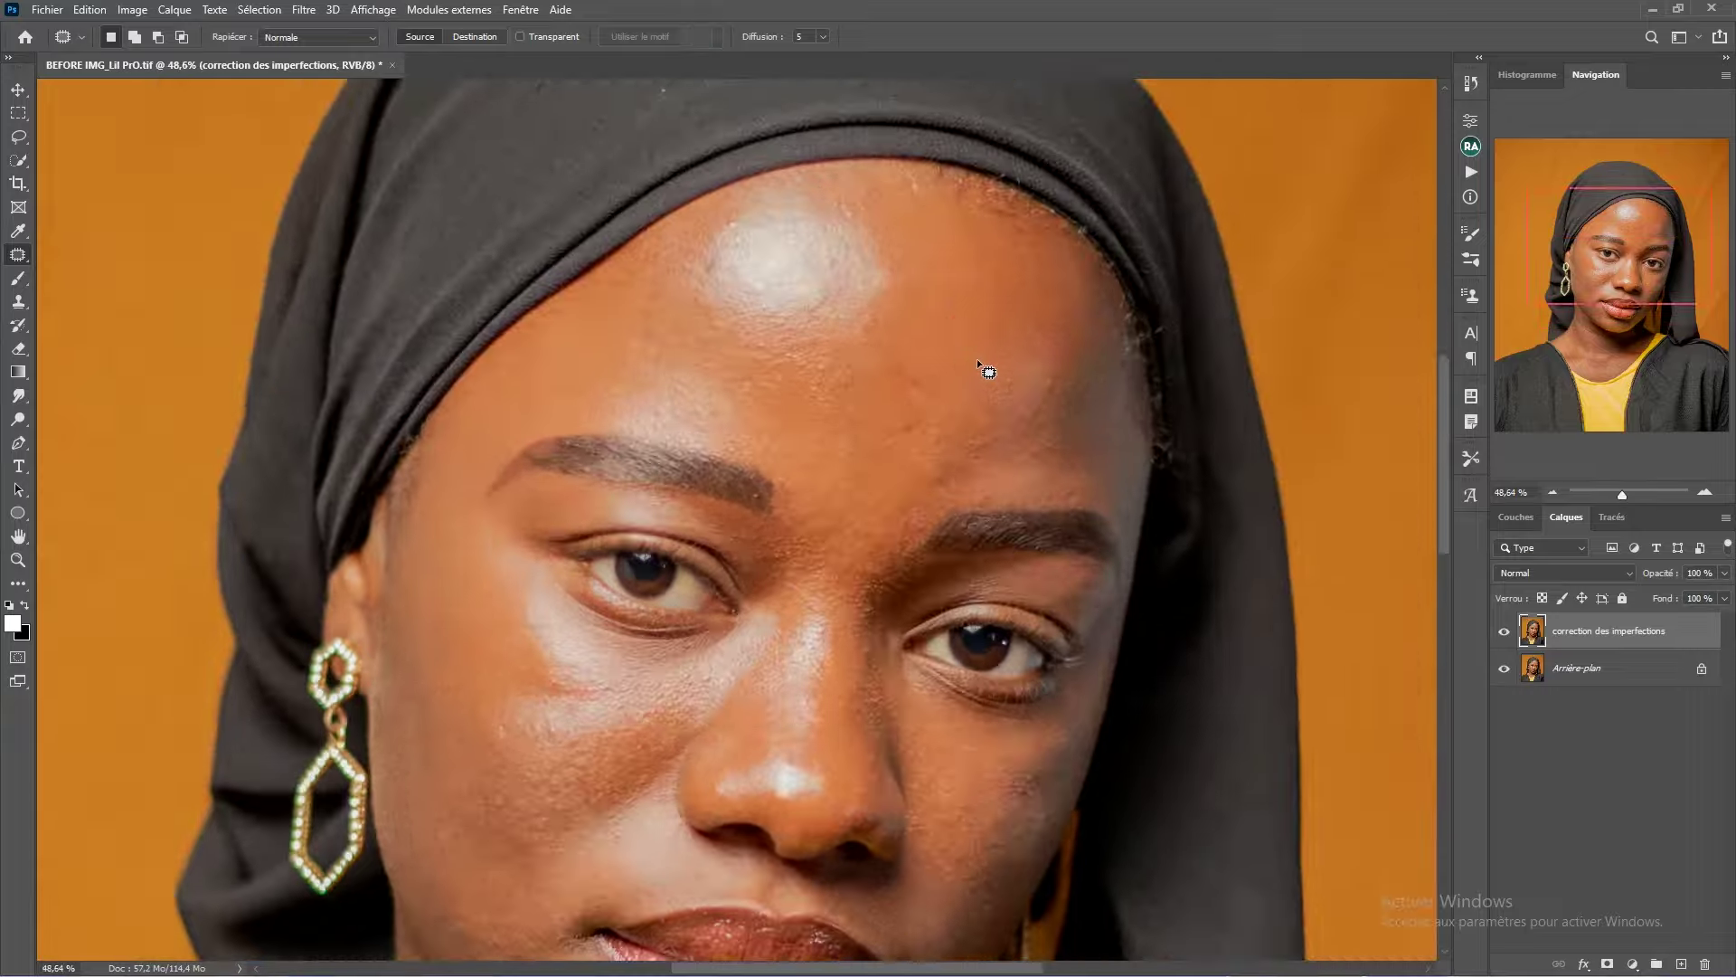
scroll(977, 358, "down", 3)
scroll(814, 290, "up", 5)
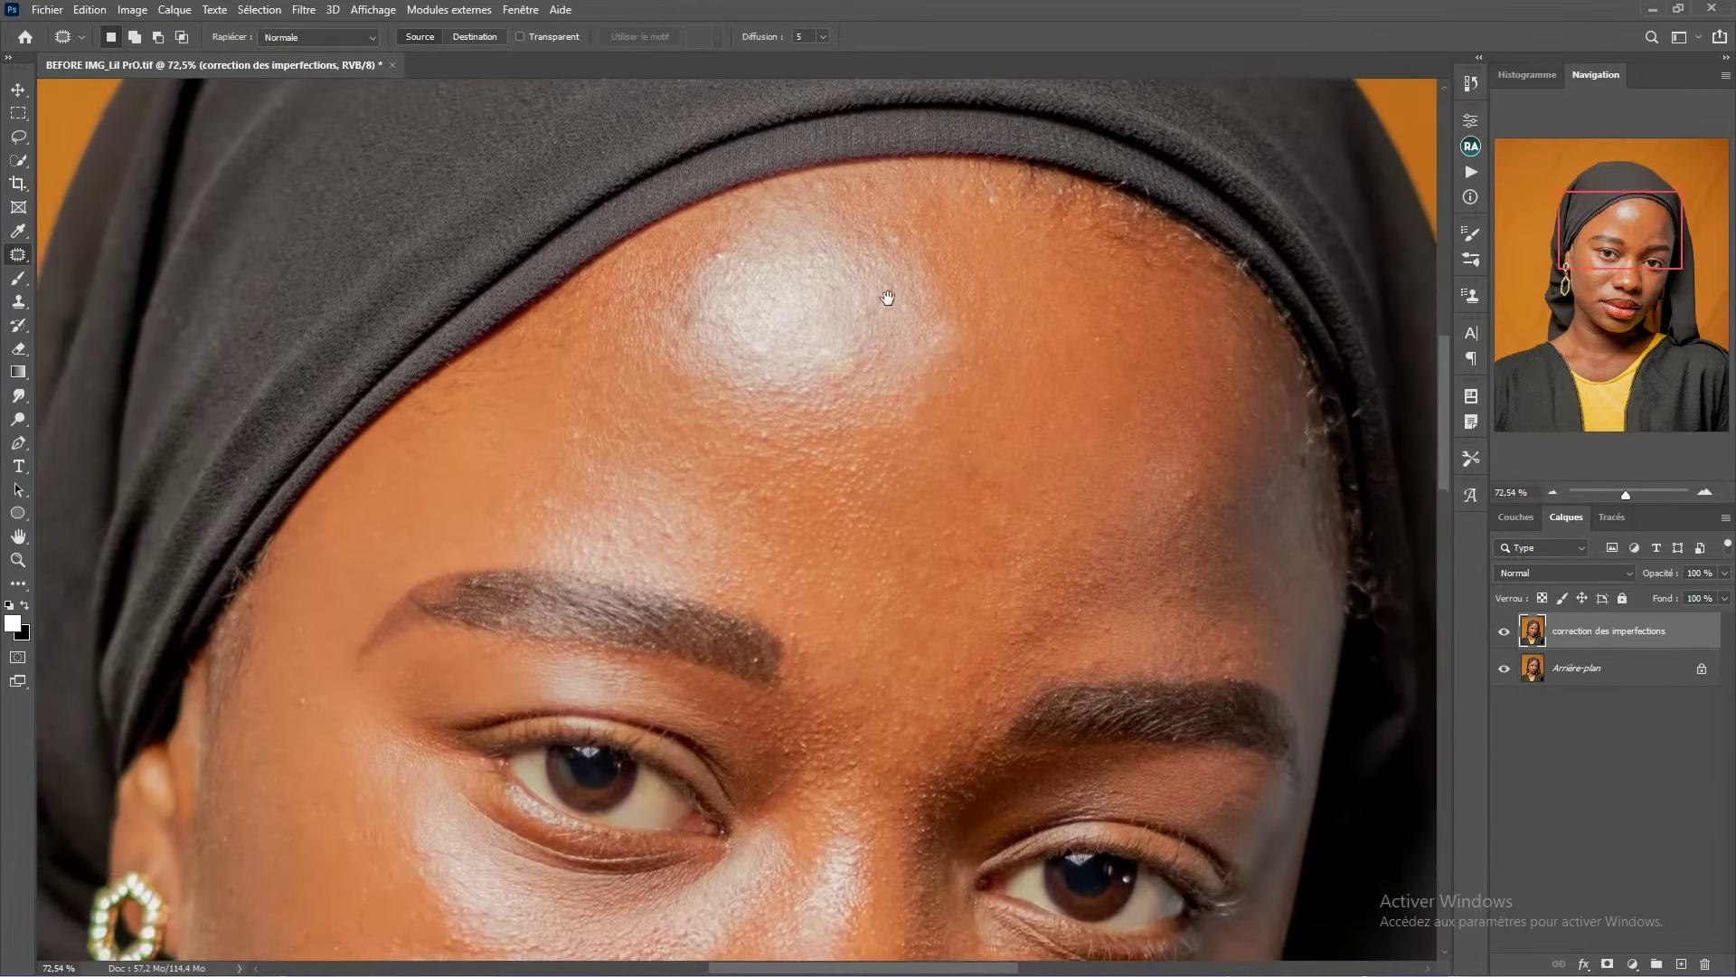
left_click_drag(887, 297, 895, 379)
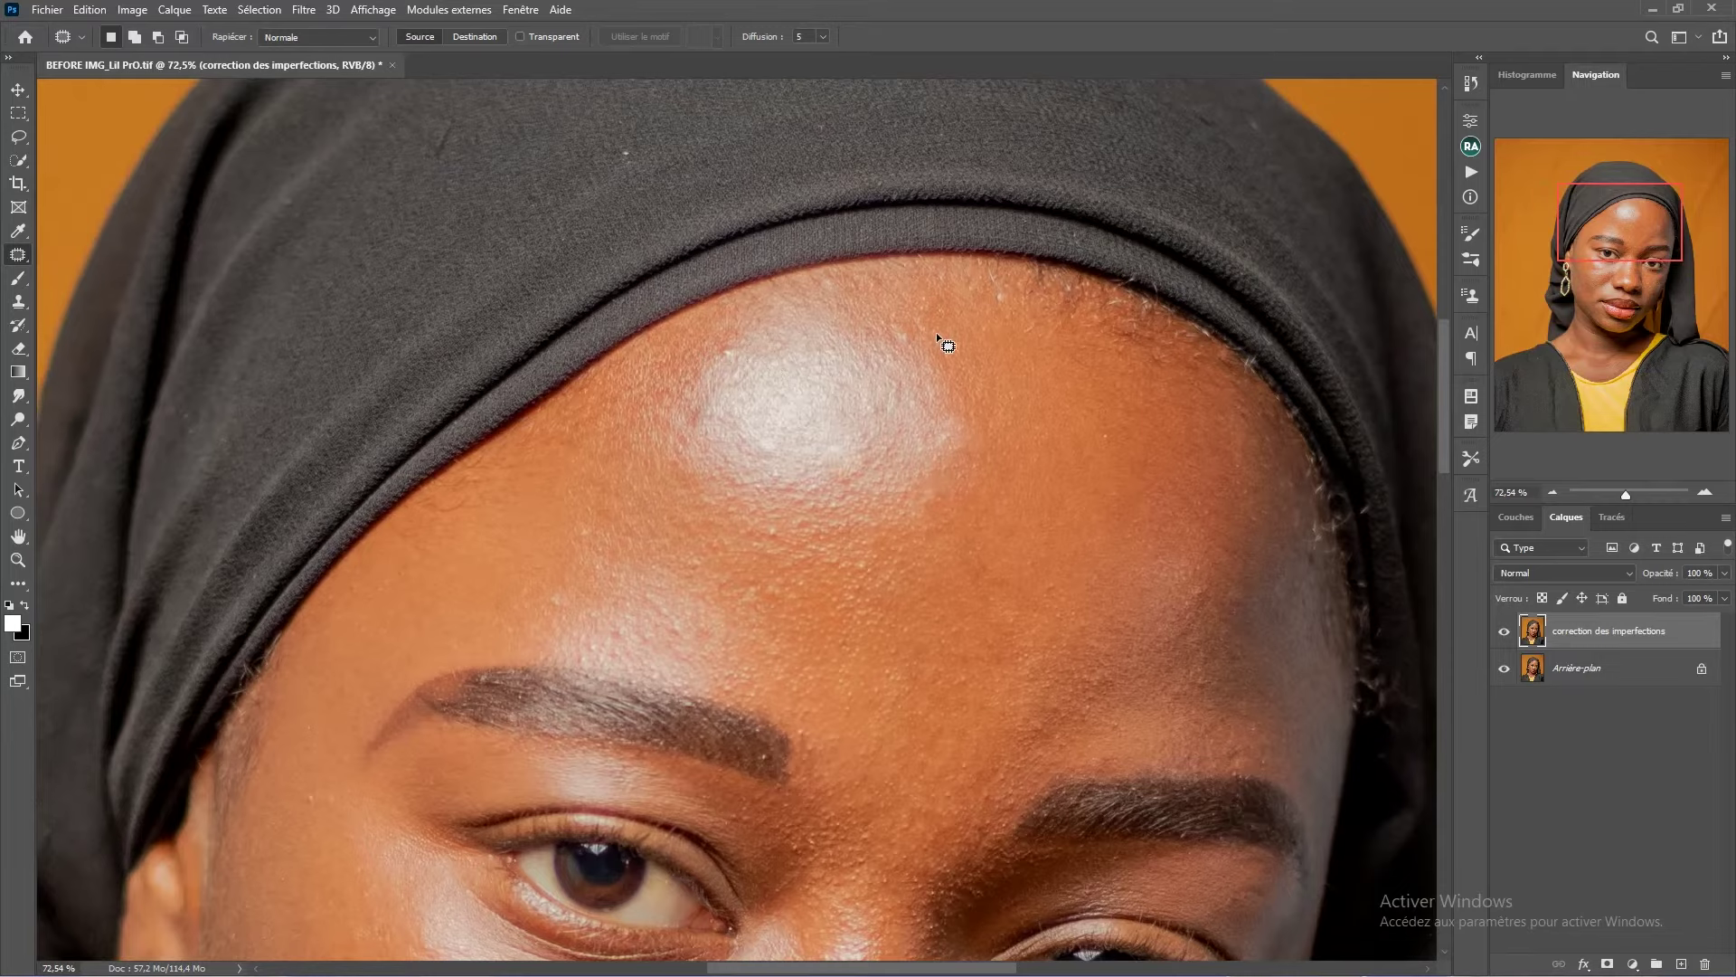
left_click(824, 289)
scroll(860, 299, "down", 4)
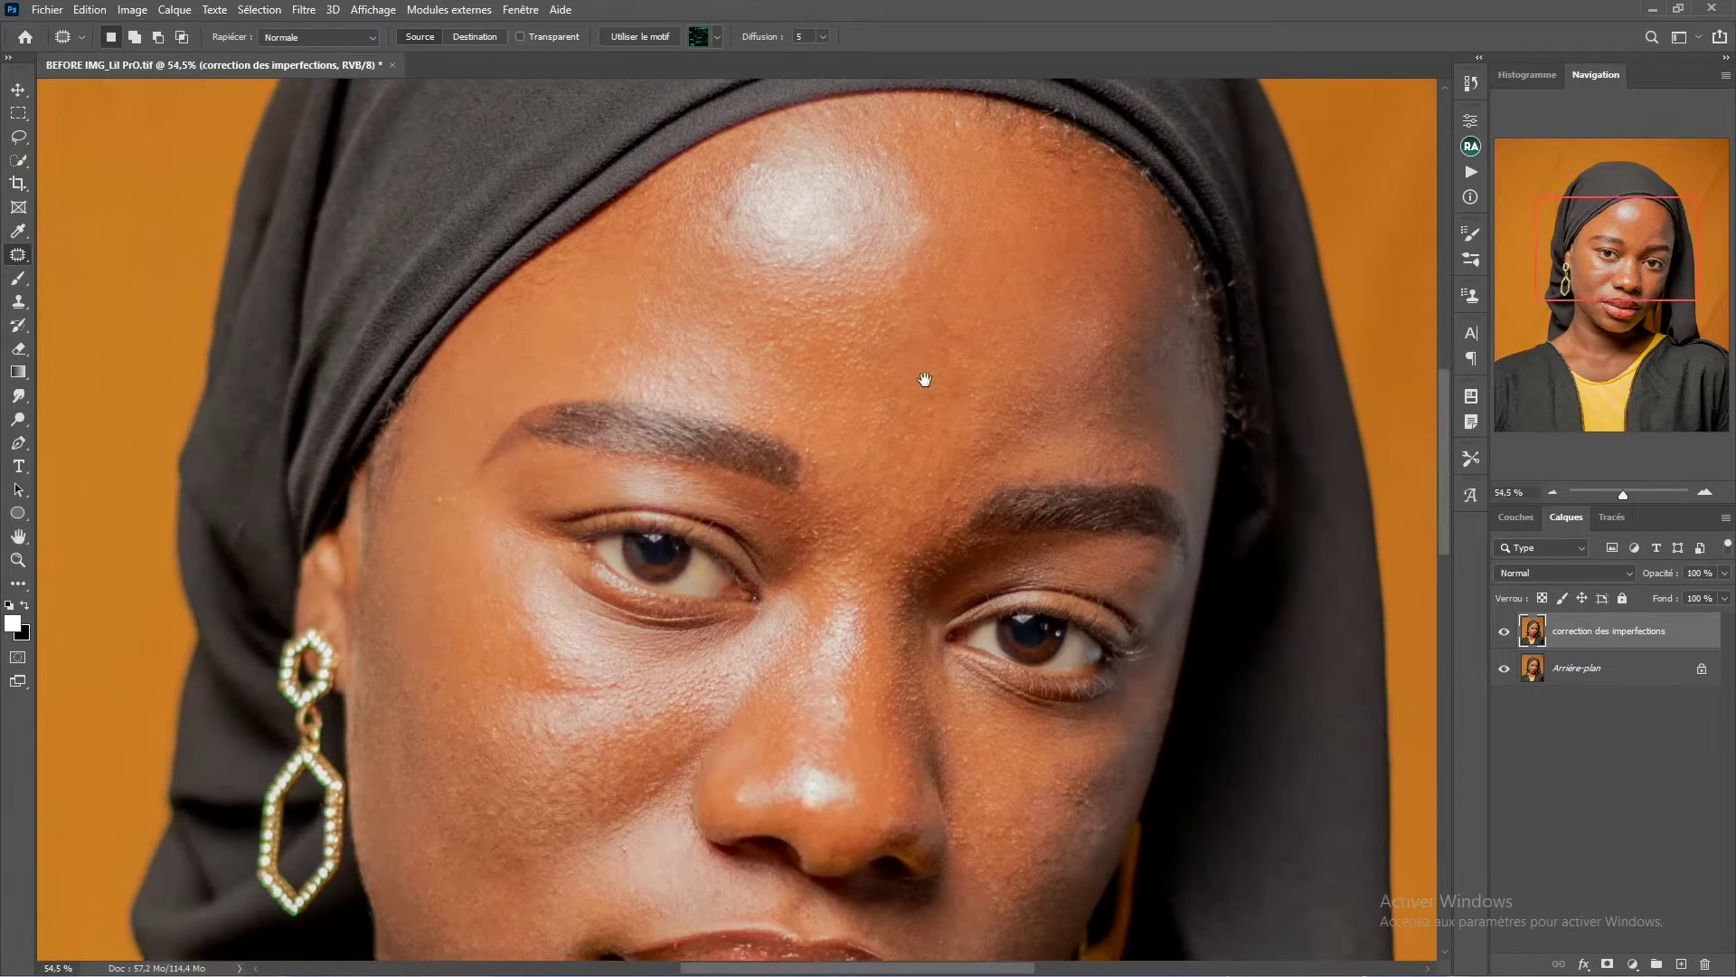
- Inspect the retouched forehead, nose and cheeks, comparing the face with the imperfection-correction layer hidden and shown
left_click_drag(925, 379, 903, 342)
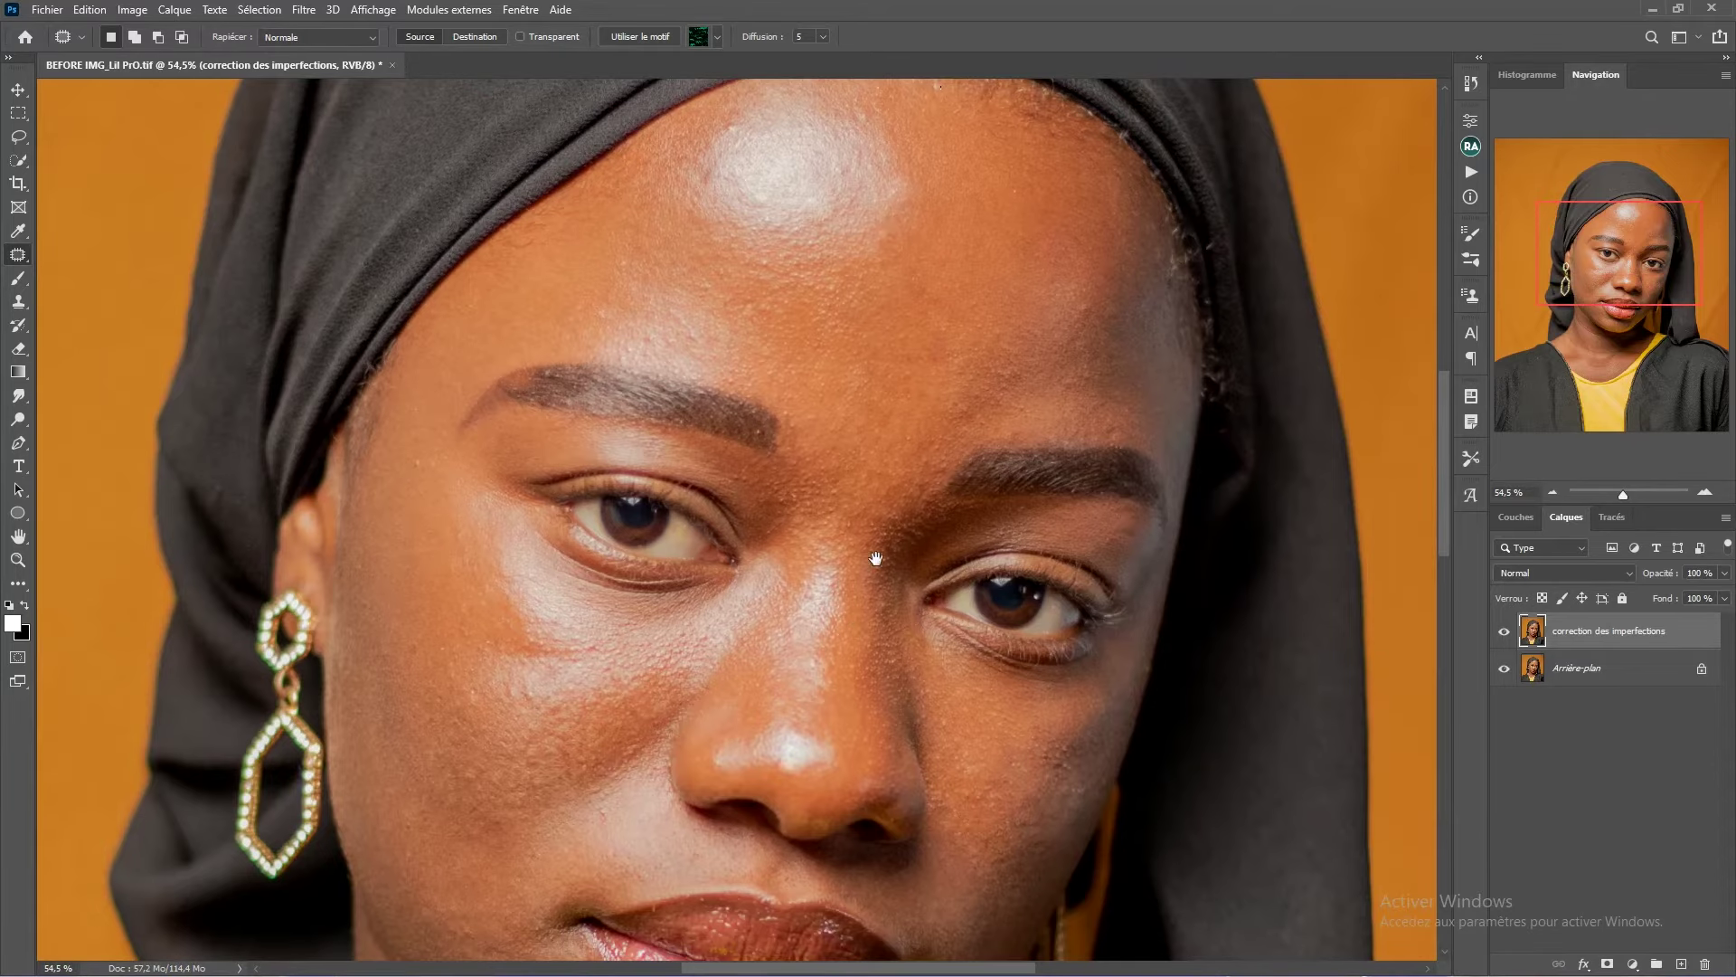
left_click_drag(875, 558, 873, 467)
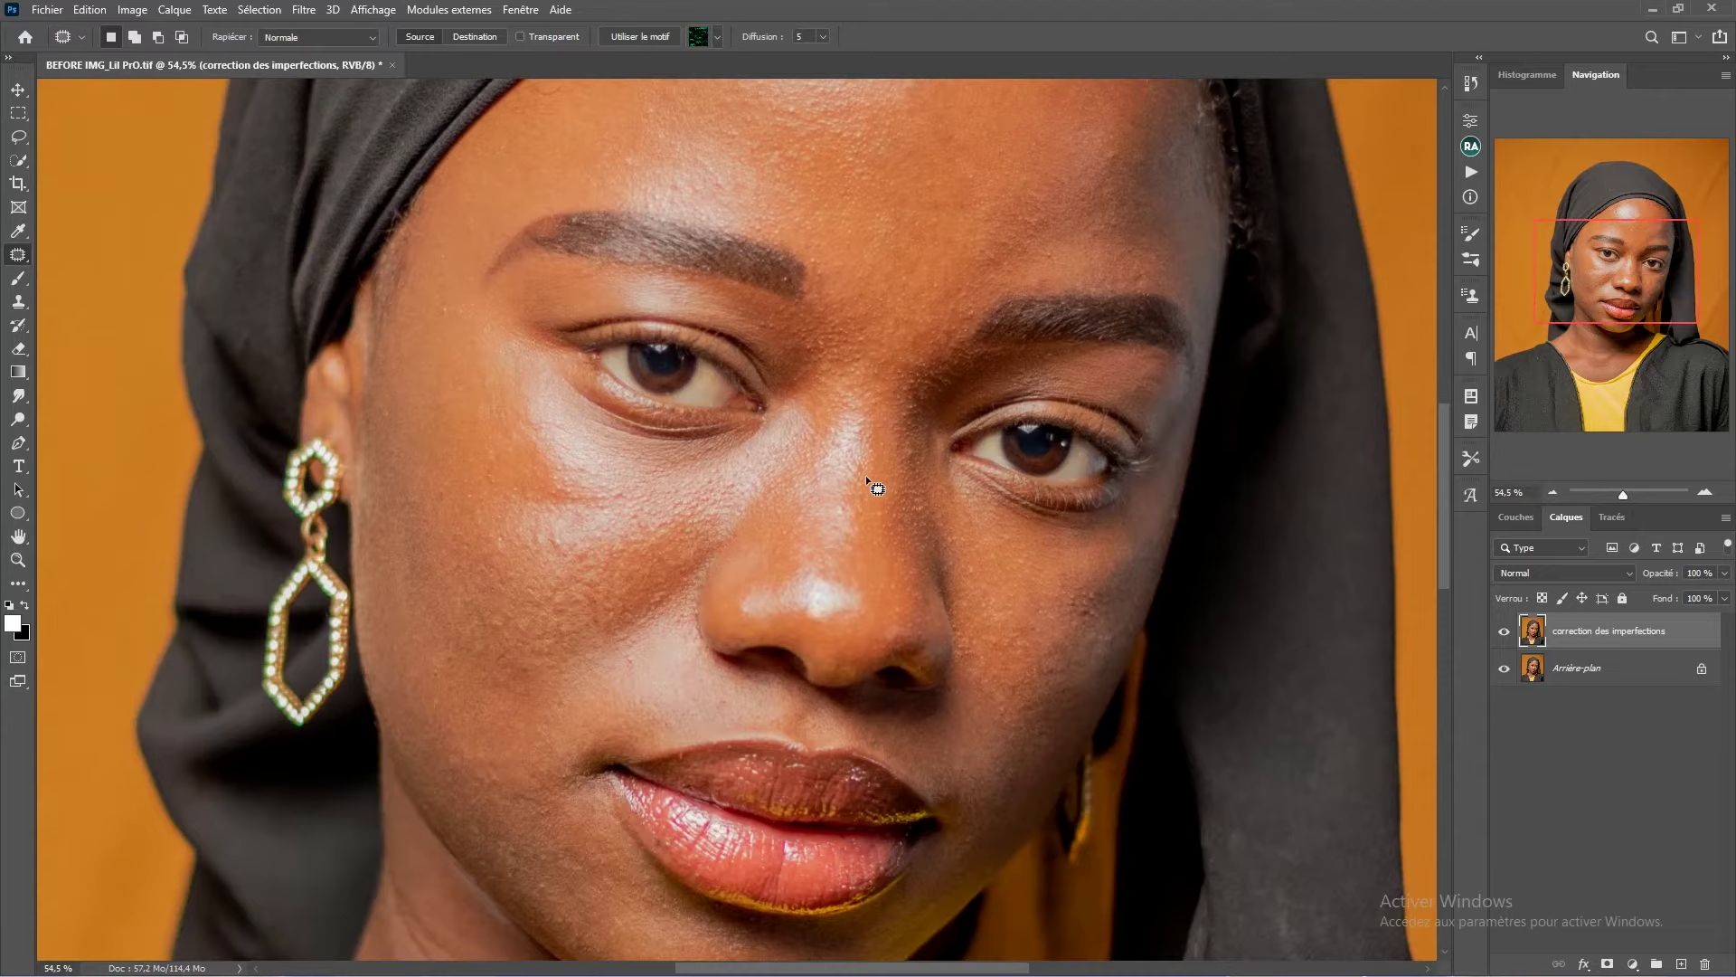
scroll(829, 512, "down", 1)
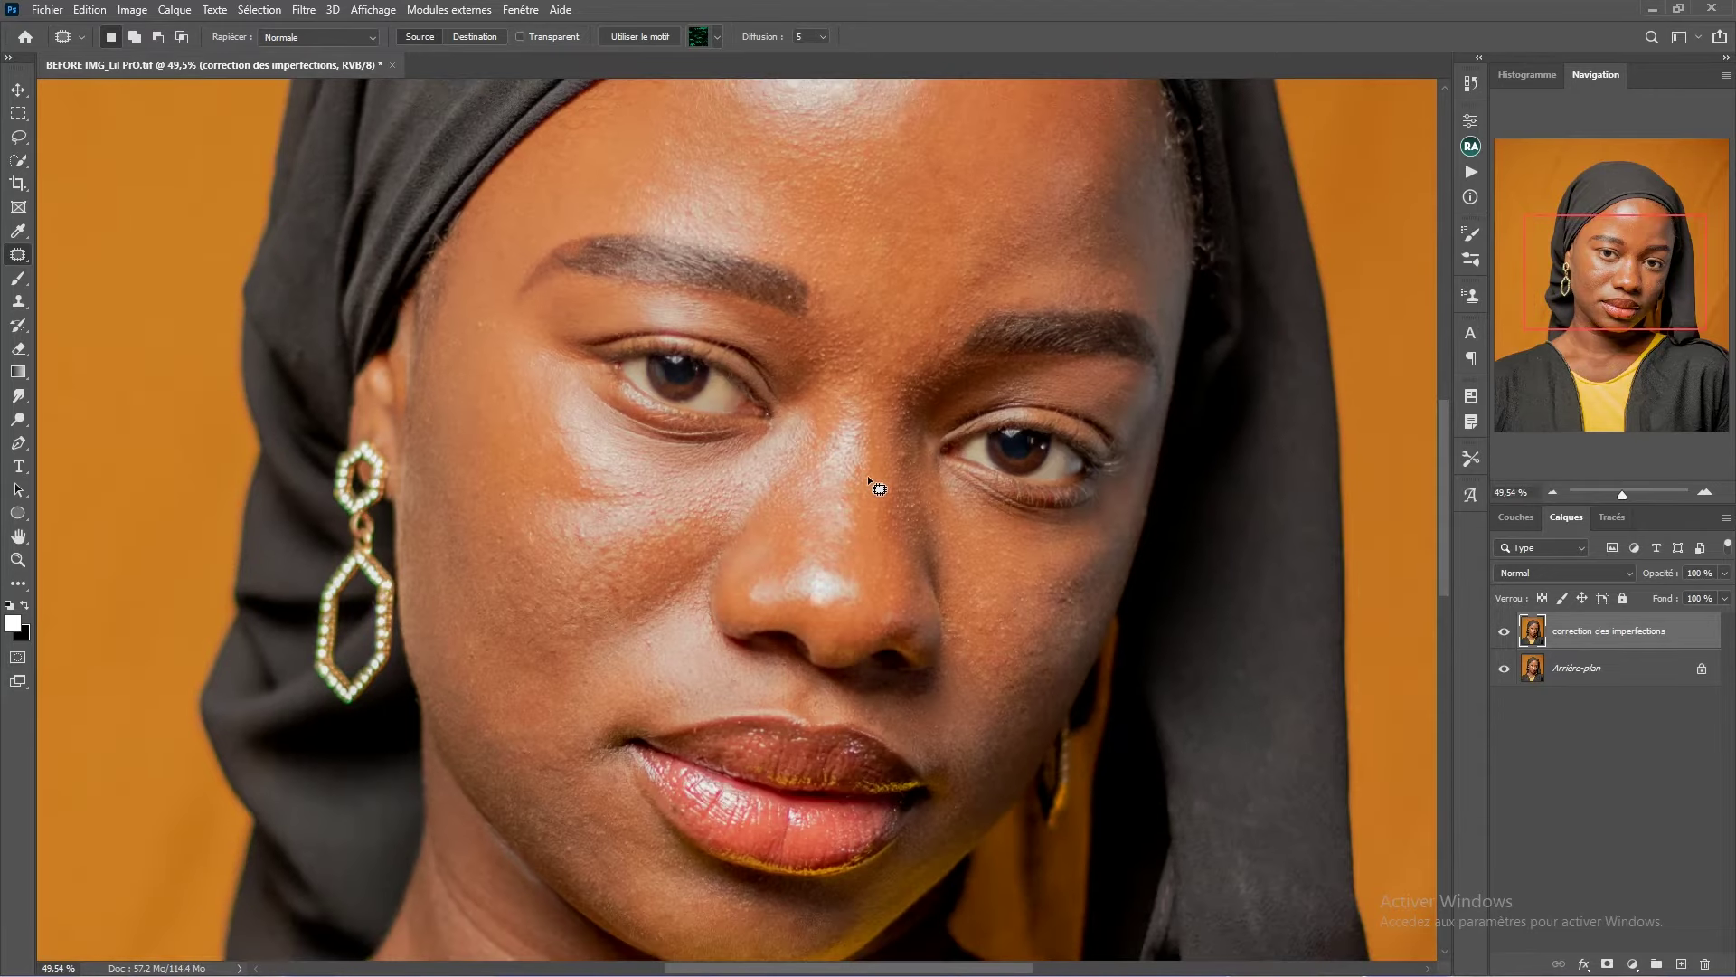
scroll(771, 441, "up", 2)
left_click_drag(771, 442, 673, 821)
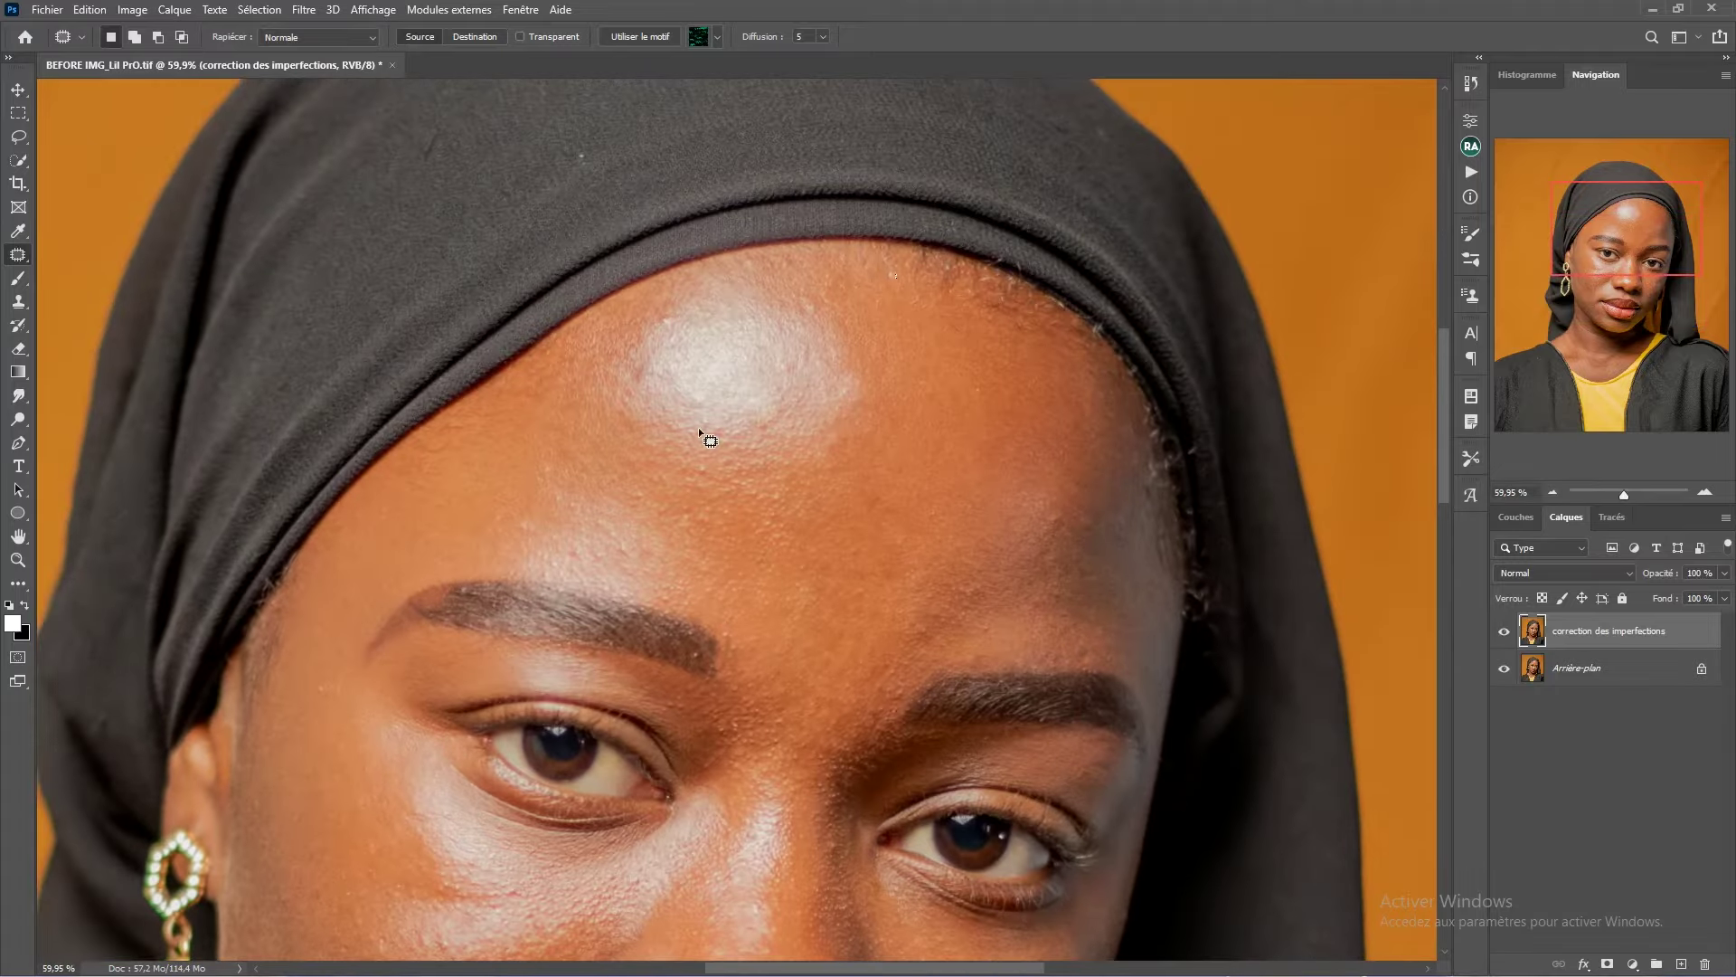
left_click_drag(662, 348, 729, 292)
left_click(920, 259)
left_click_drag(875, 424, 899, 344)
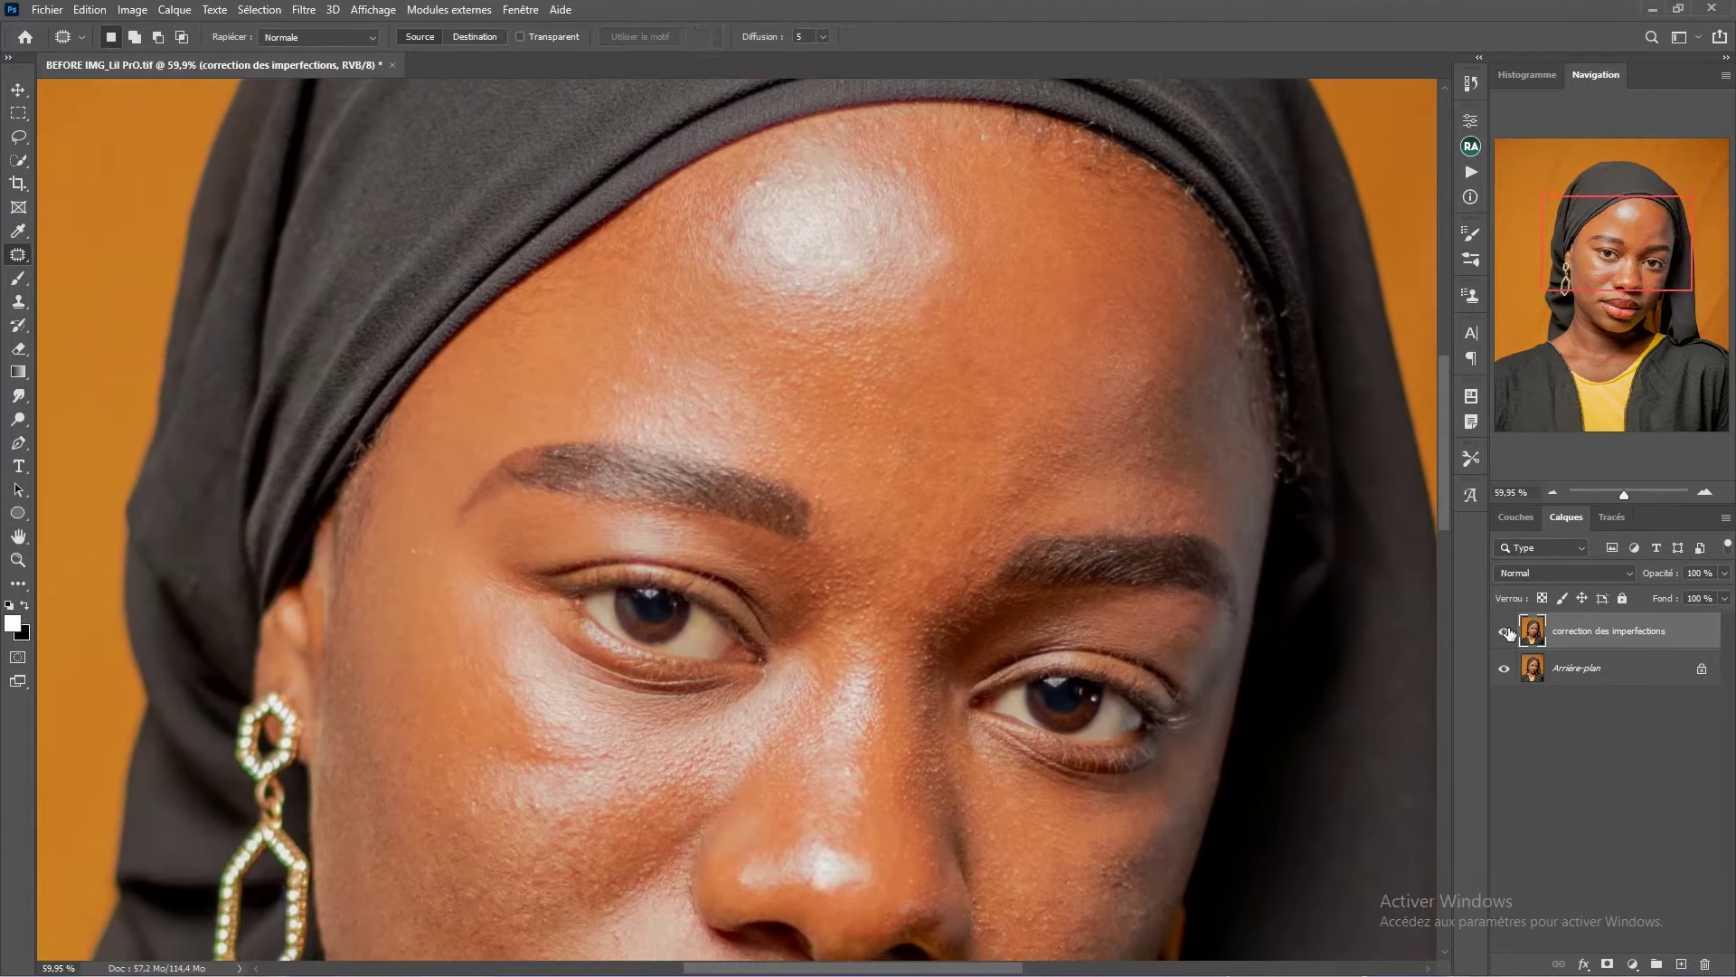
left_click_drag(1163, 661, 1113, 580)
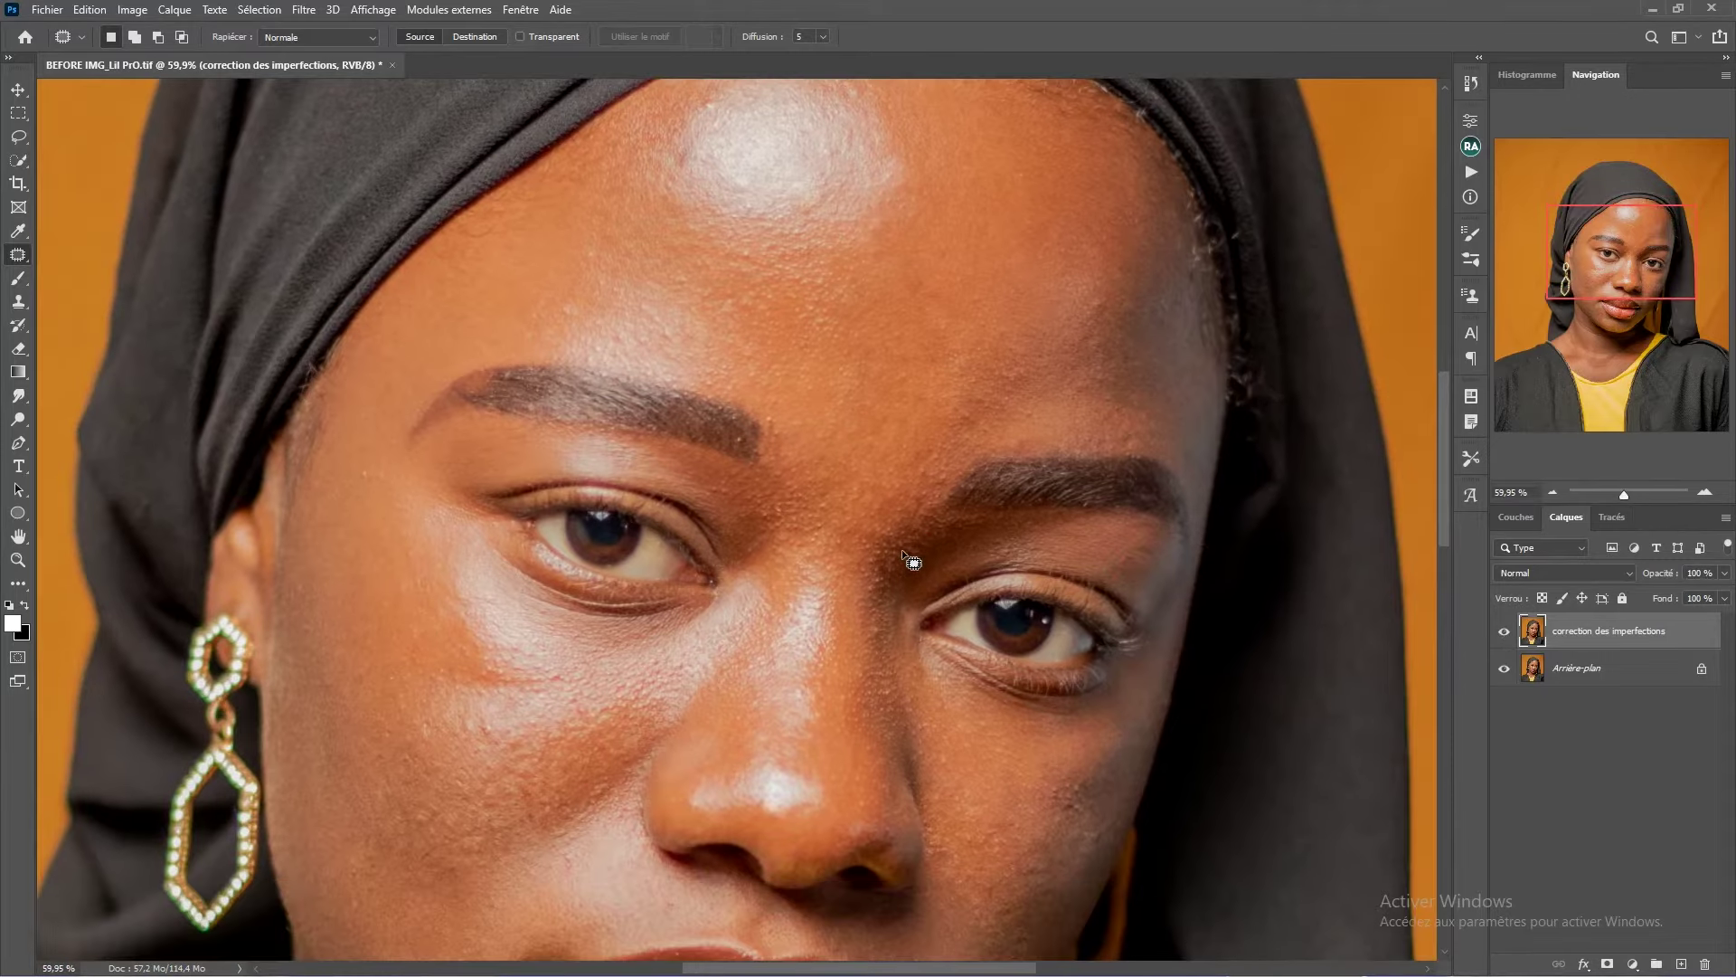
scroll(895, 551, "down", 1)
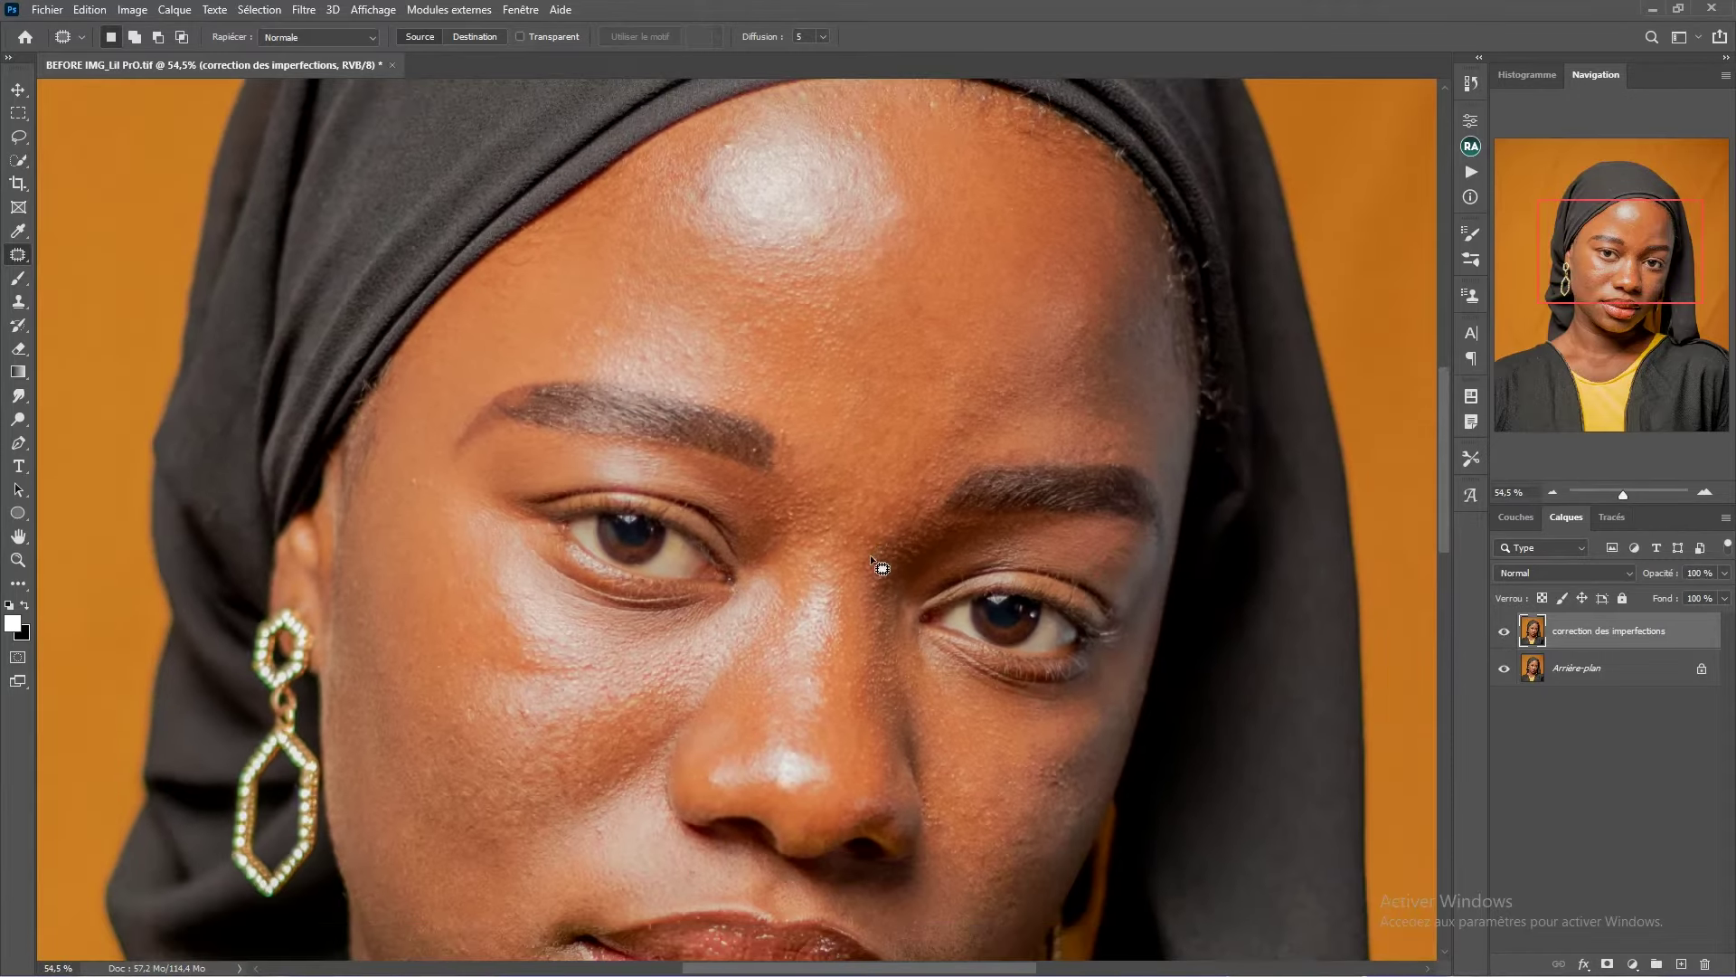
left_click(1504, 633)
left_click(1504, 633)
scroll(898, 579, "down", 2)
scroll(805, 604, "up", 2)
left_click_drag(761, 622, 914, 475)
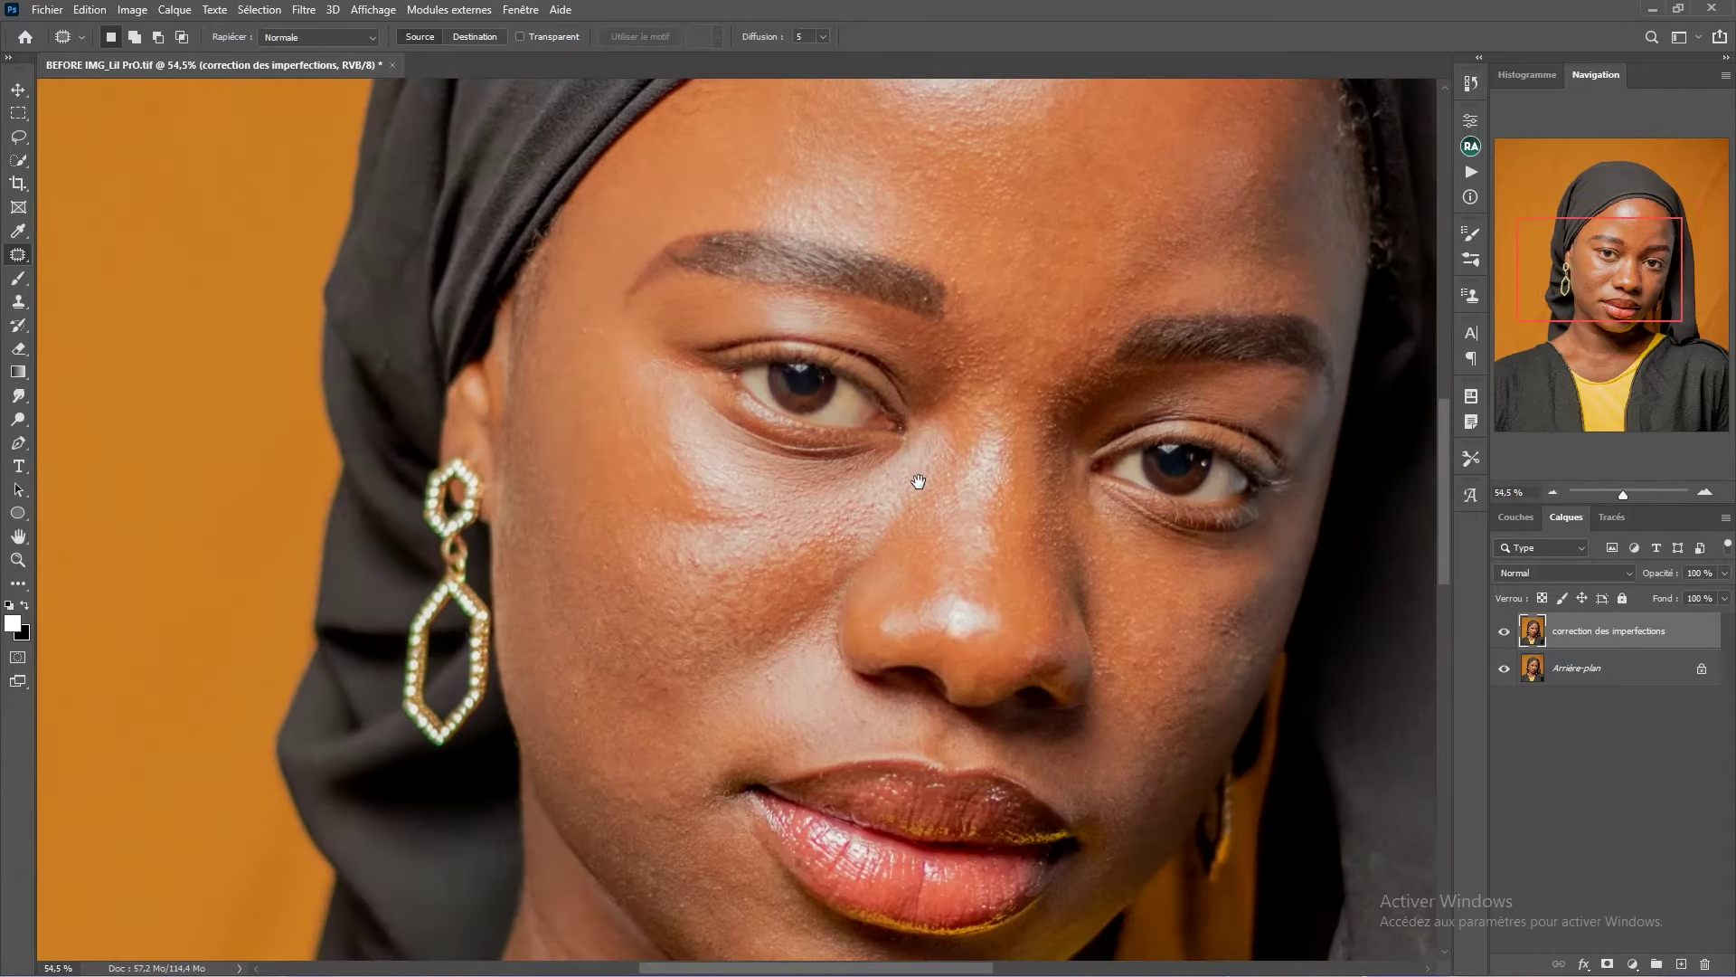
- Patch the large uneven-toned area beneath the eye on the lit cheek and clear the selection
scroll(792, 482, "down", 1)
mouse_move(778, 493)
left_mouse_down()
mouse_move(817, 467)
mouse_move(691, 430)
left_mouse_up()
scroll(816, 465, "up", 1)
mouse_move(687, 510)
left_mouse_down()
mouse_move(768, 541)
mouse_move(827, 489)
left_mouse_up()
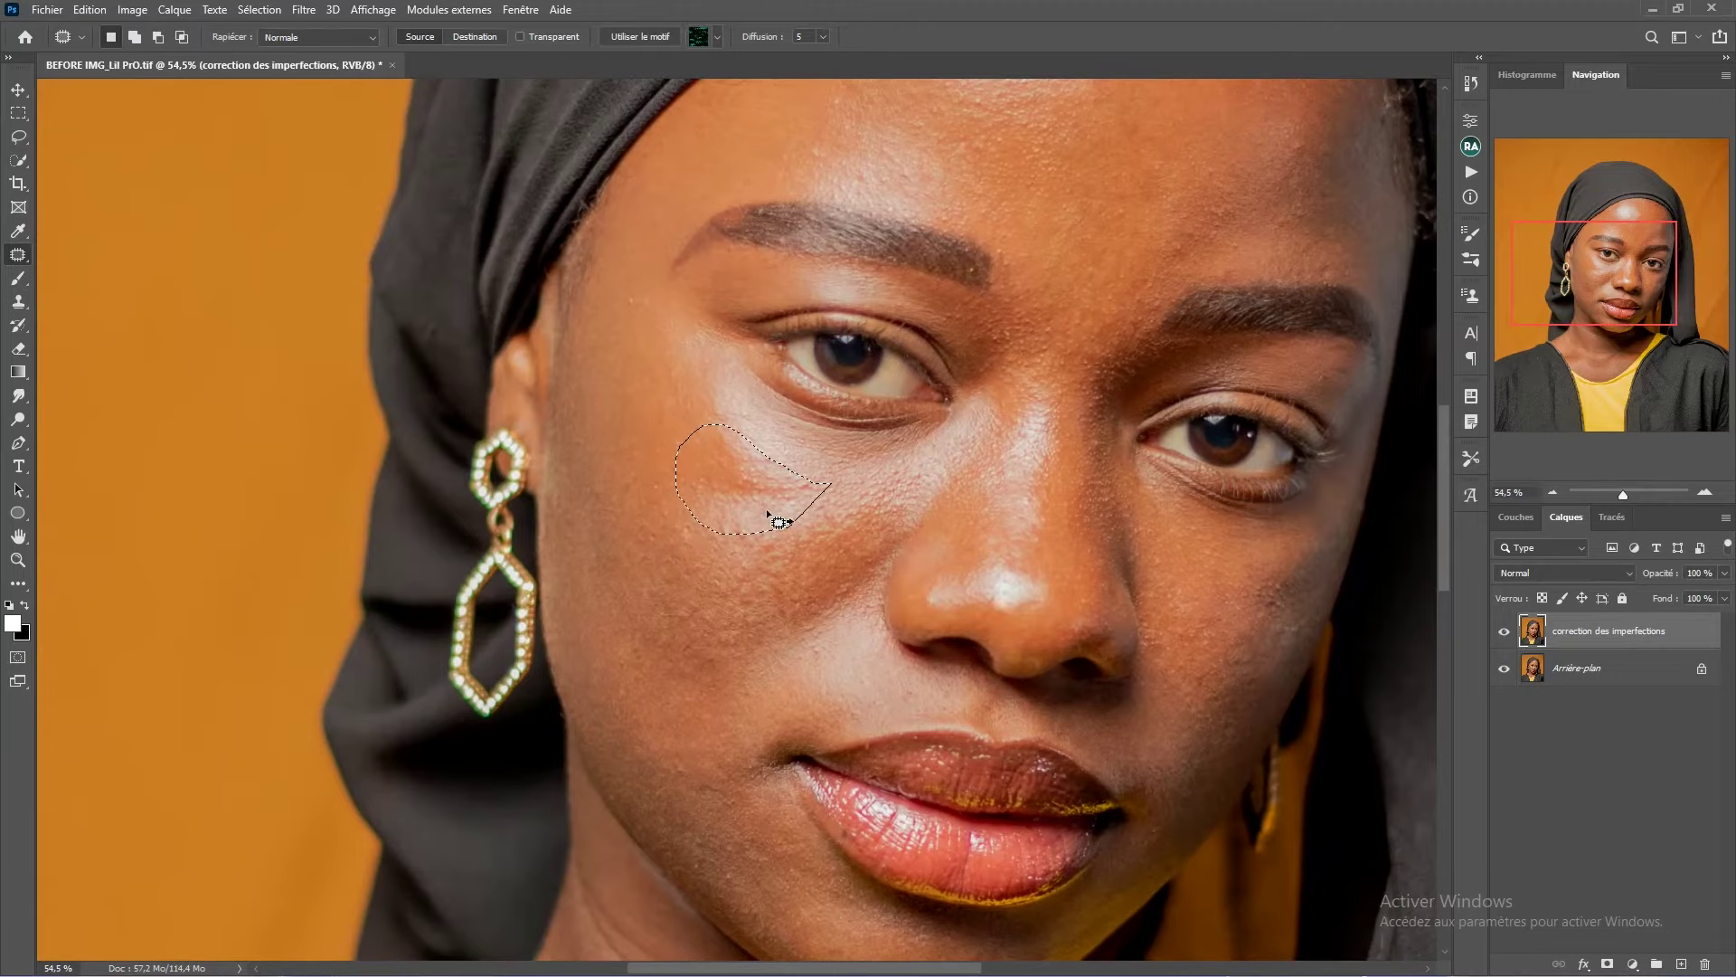
left_click_drag(769, 558, 744, 515)
key("ctrl+d")
- Patch the small dark mark remaining on the outer part of the lit cheek and clear the selection
scroll(1007, 513, "down", 4)
scroll(588, 448, "up", 6)
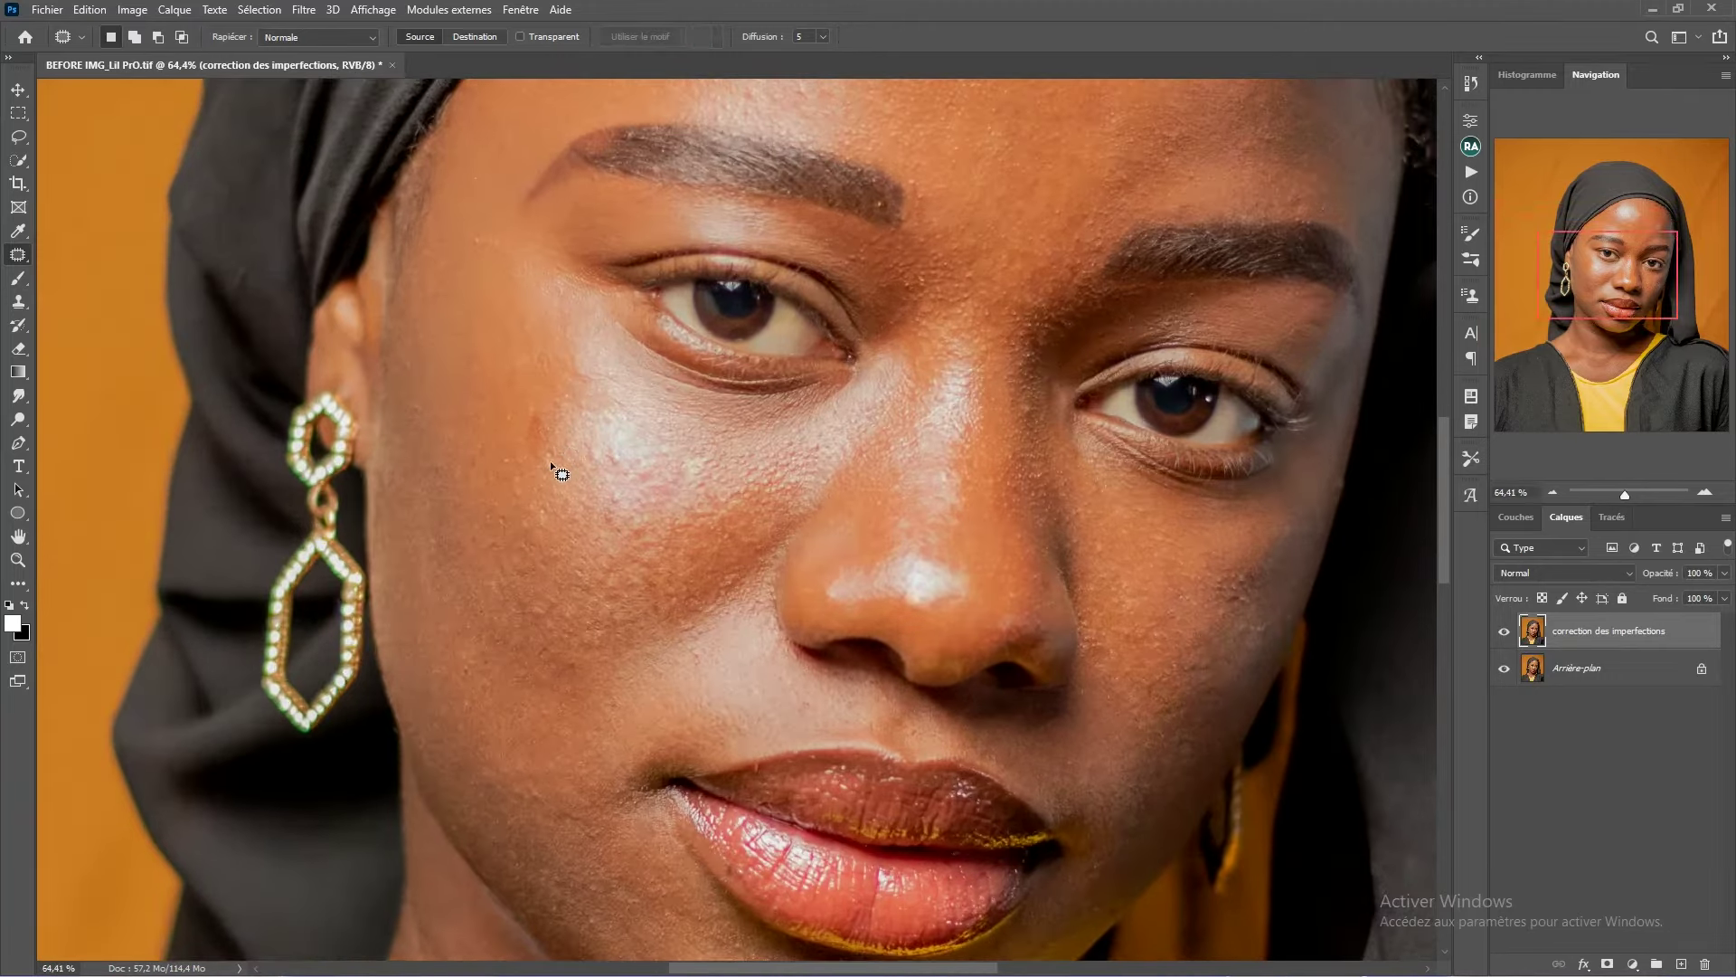
left_click_drag(525, 481, 512, 434)
left_click_drag(526, 449, 471, 443)
key("ctrl+d")
- Patch the dark, uneven area on the shaded cheek beneath the outer corner of the eye
scroll(597, 471, "down", 3)
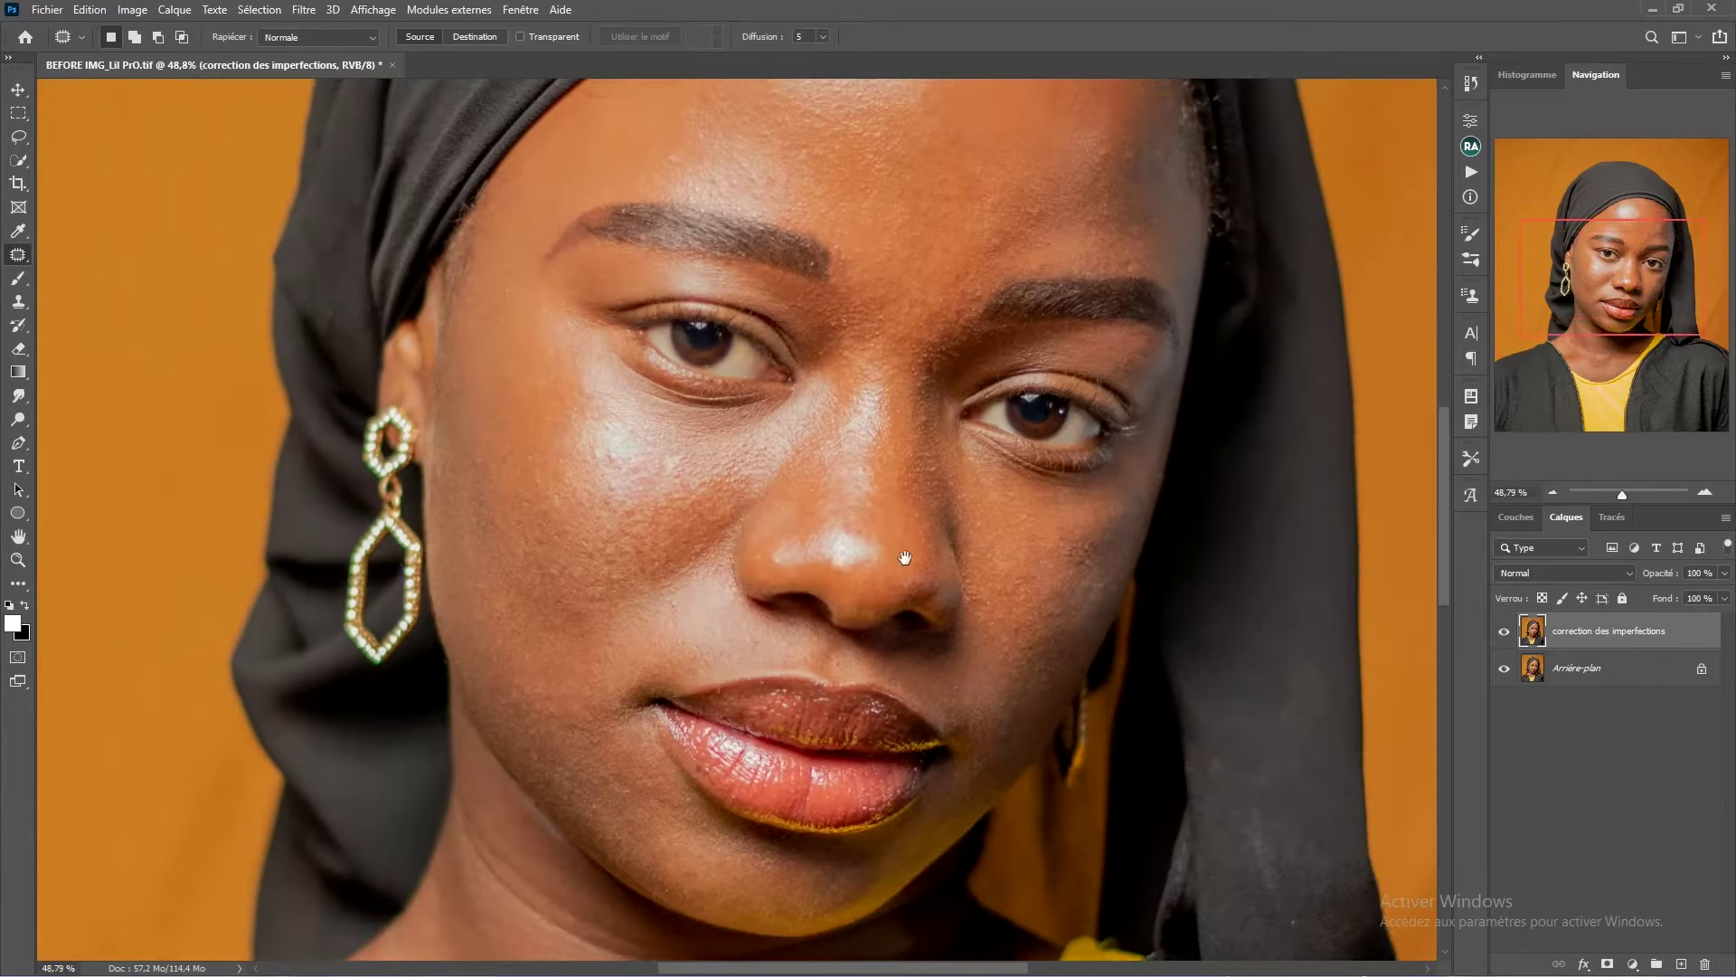
left_click_drag(901, 555, 731, 429)
mouse_move(889, 408)
left_mouse_down()
mouse_move(865, 477)
mouse_move(902, 461)
left_mouse_up()
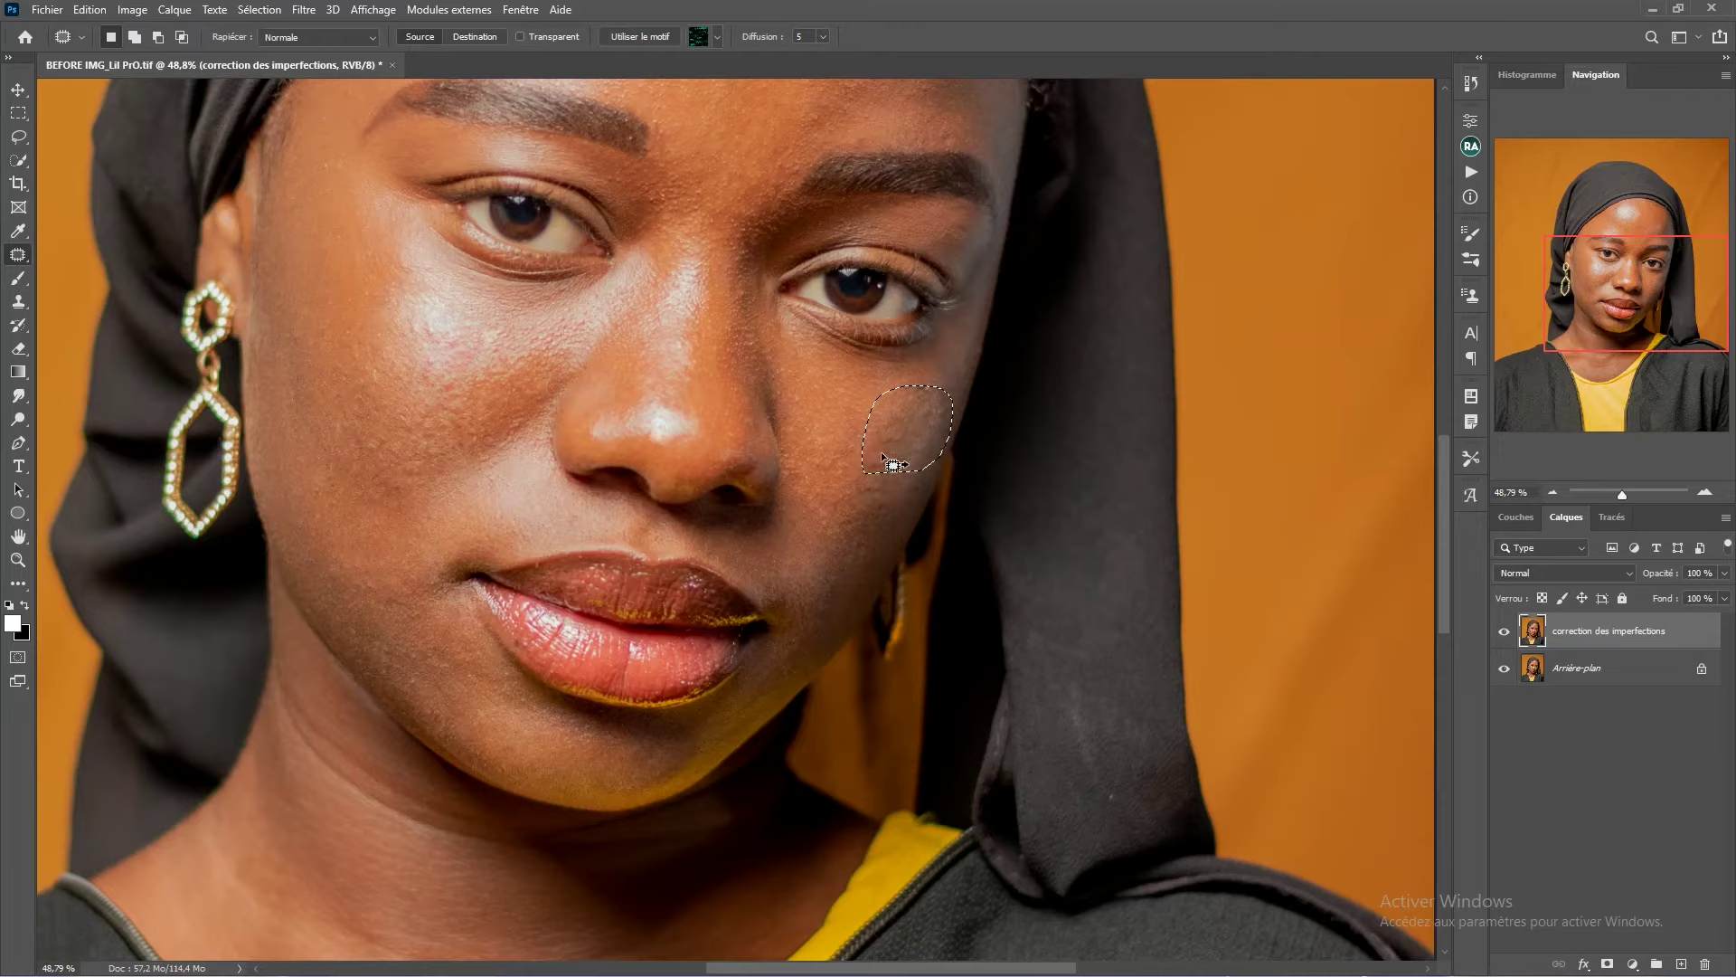
key("ctrl+d")
mouse_move(908, 407)
left_mouse_down()
mouse_move(929, 377)
mouse_move(893, 488)
left_mouse_up()
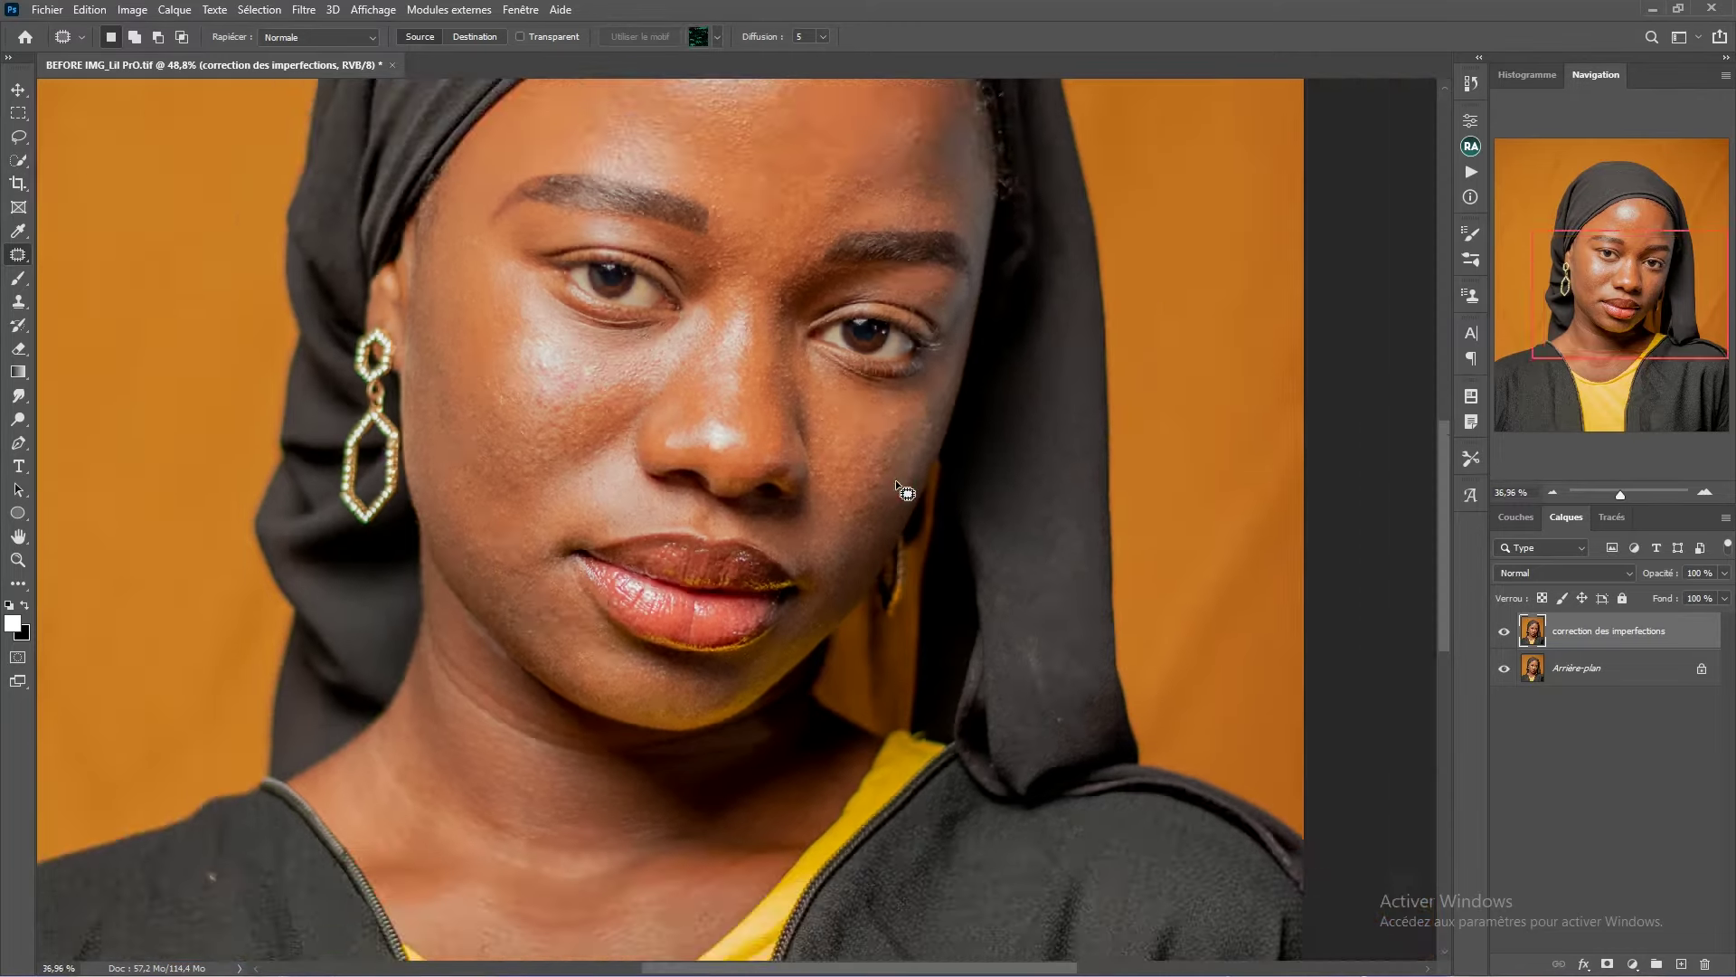
key("ctrl+d")
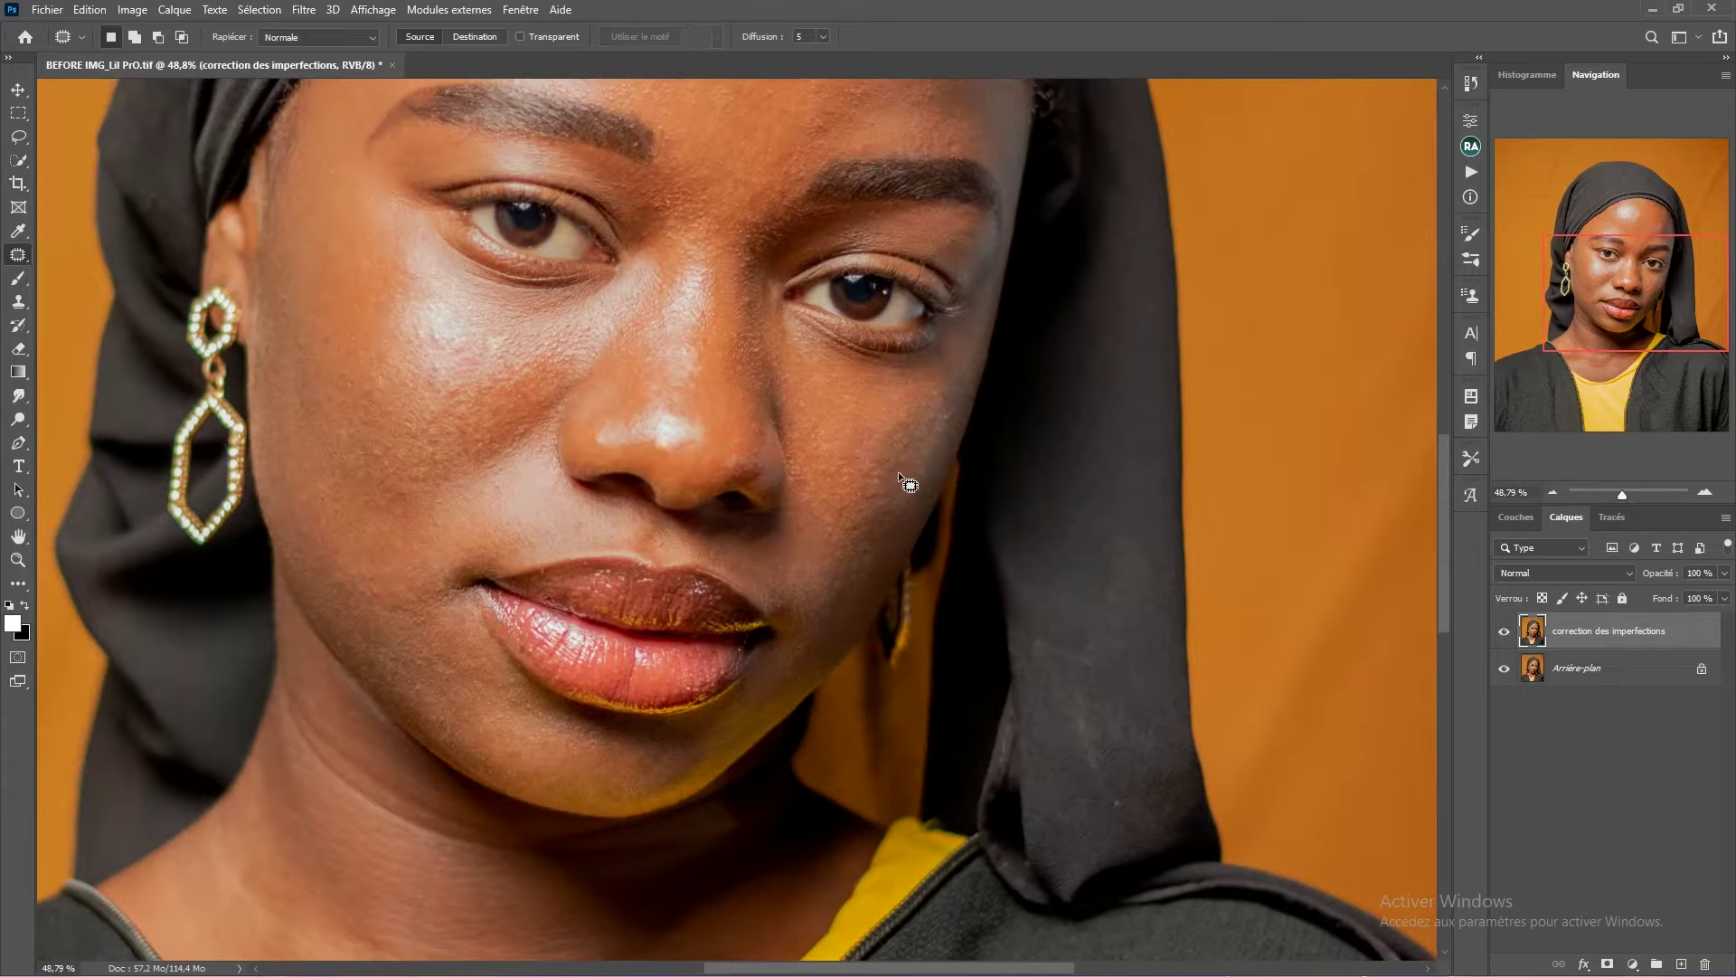
left_click_drag(857, 470, 897, 512)
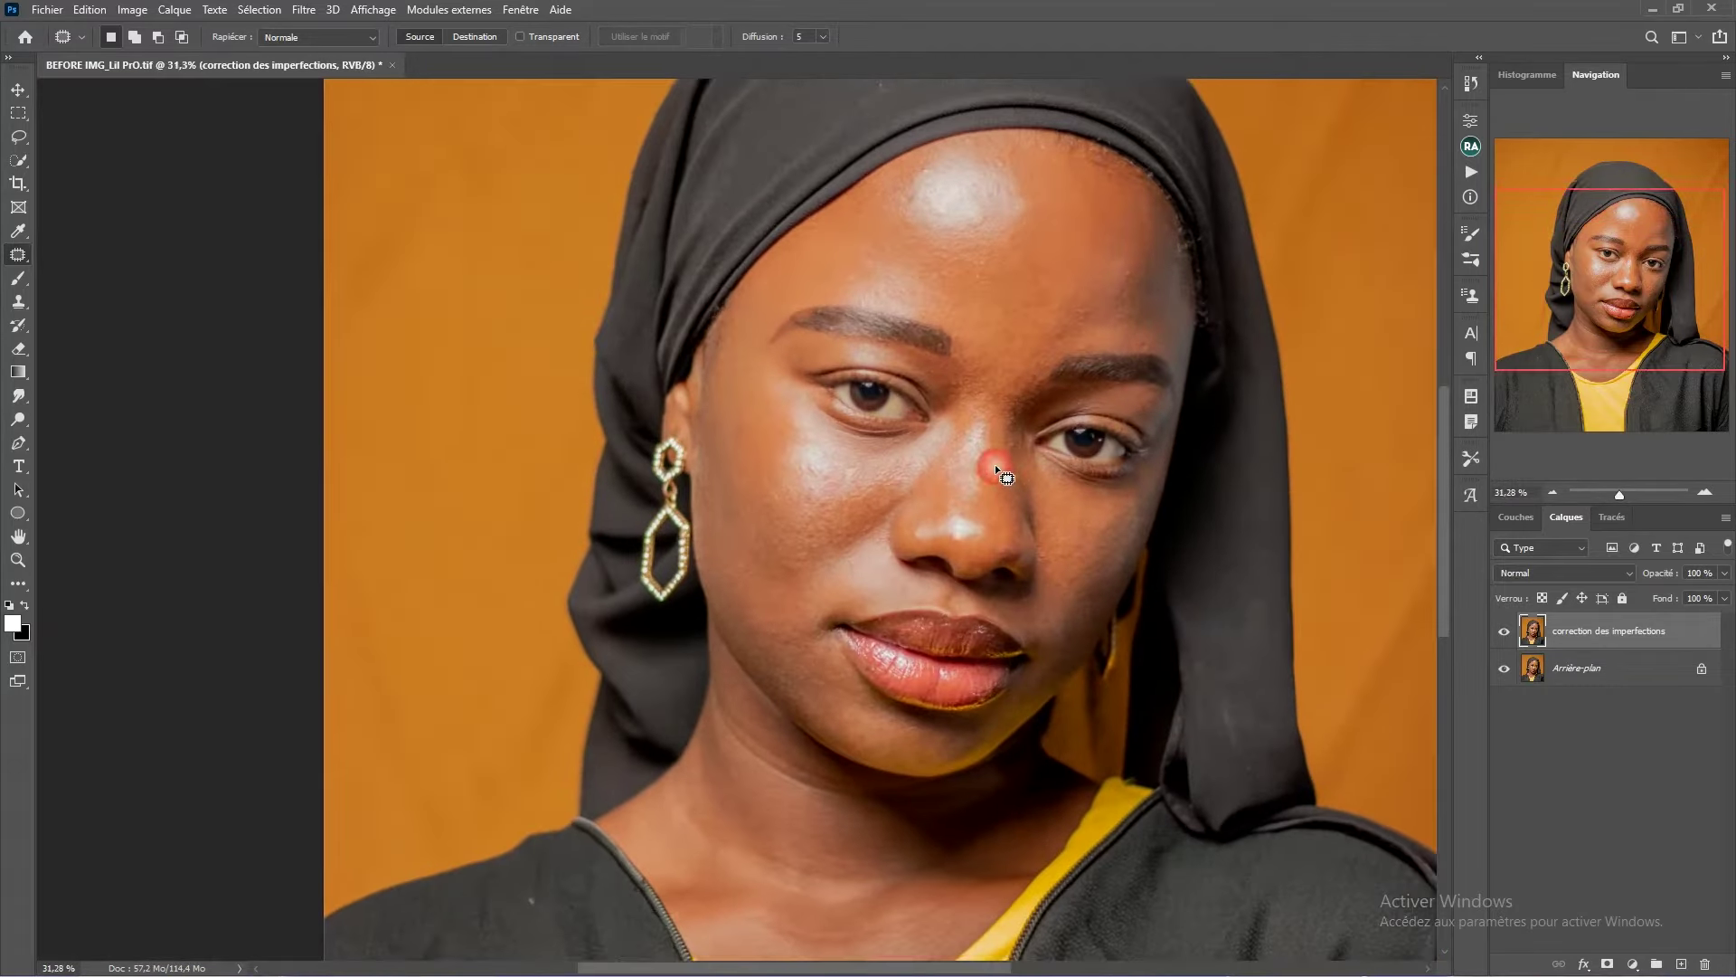
- Compare the whole portrait with the imperfection-correction layer hidden and shown
left_click_drag(1068, 470, 956, 522)
left_click(1505, 632)
left_click(1505, 631)
scroll(890, 444, "up", 1)
scroll(890, 441, "down", 4)
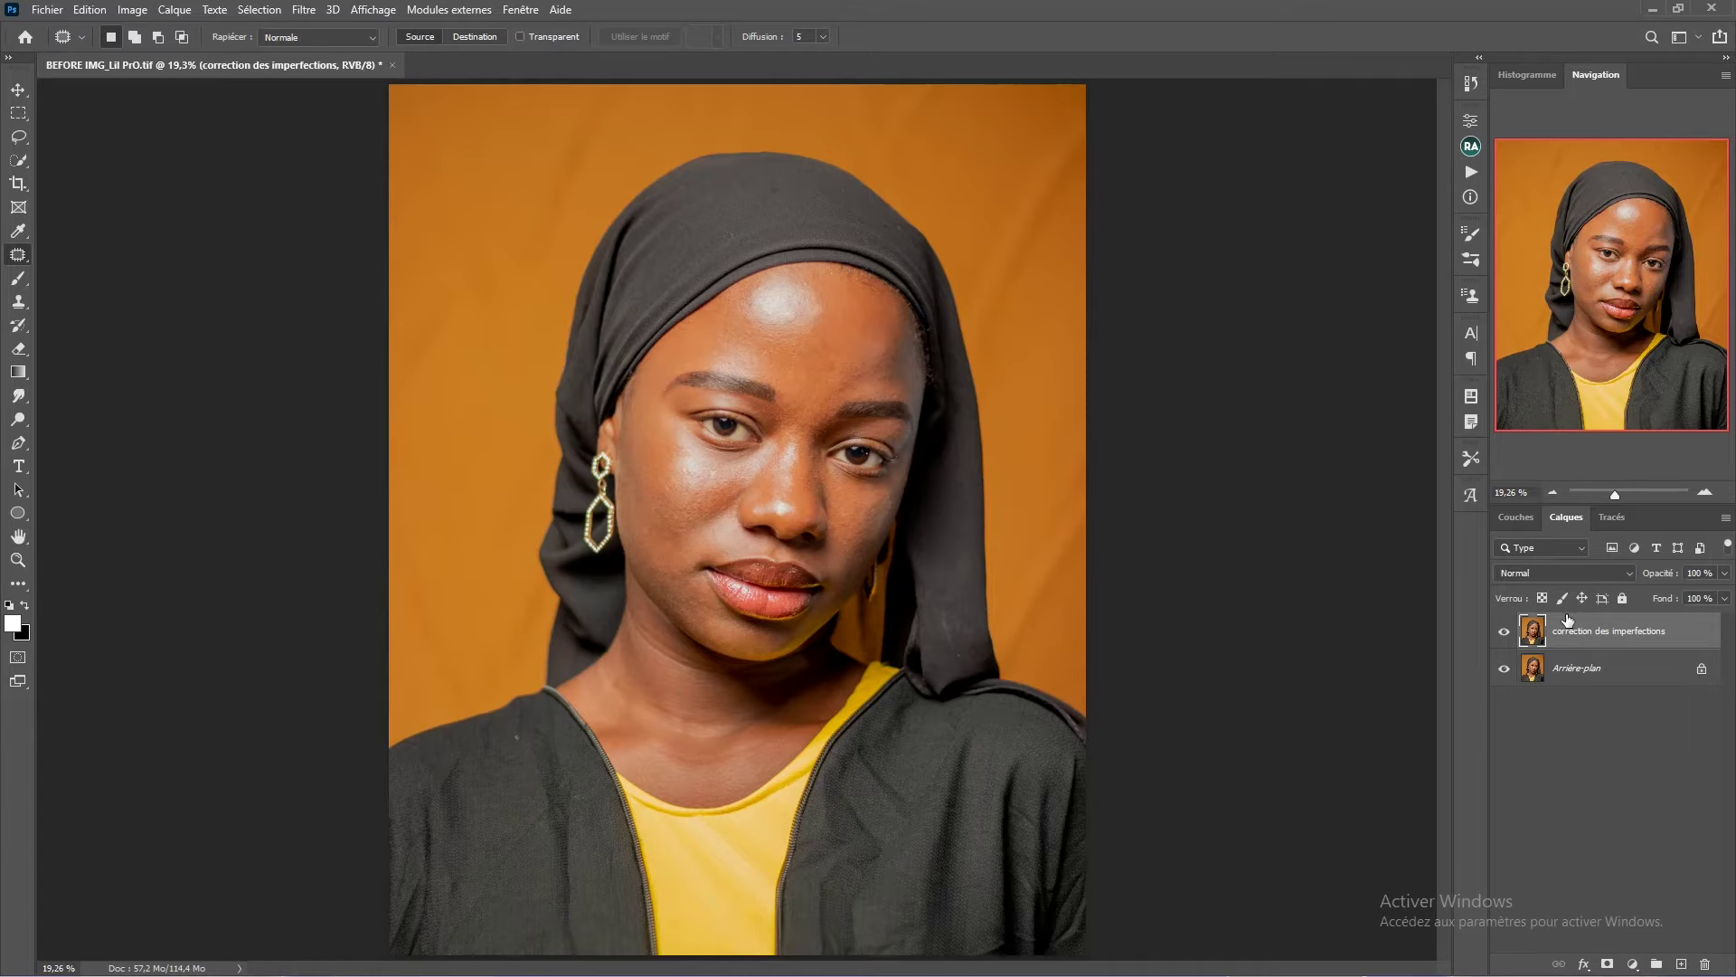
- Duplicate the imperfection-correction layer twice and rename the uppermost copy HF
key("ctrl+j")
key("ctrl+j")
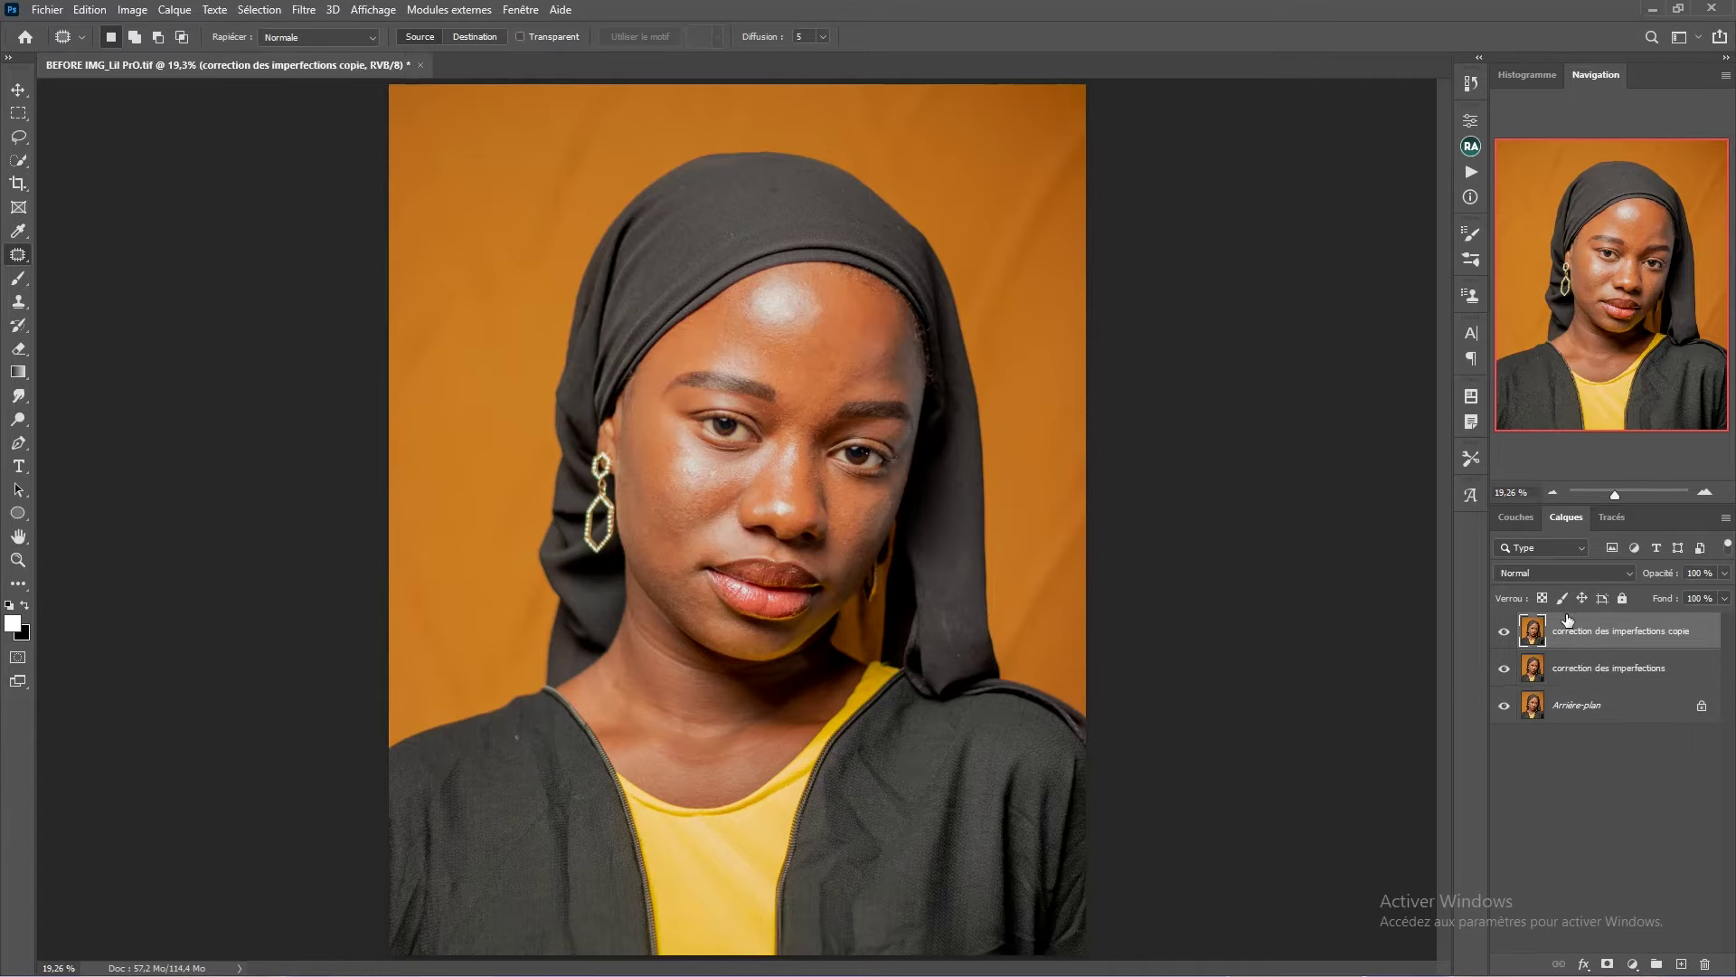
double_click(1583, 632)
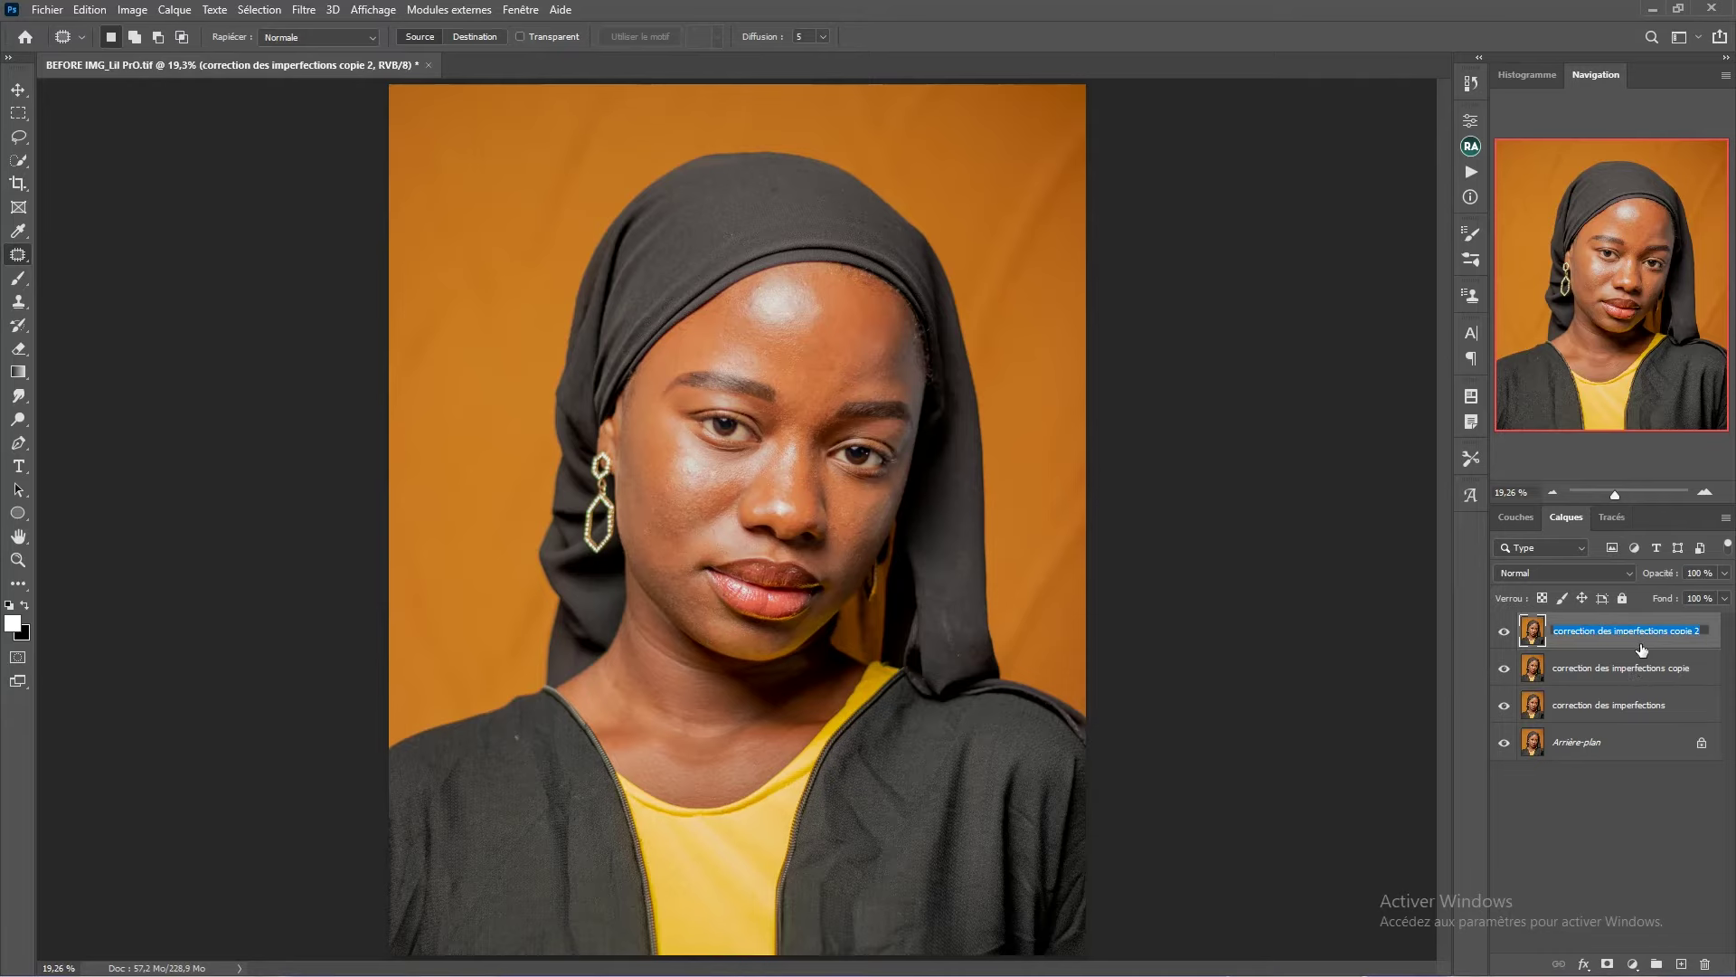
type("HF")
- Rename the remaining copy of the imperfection-correction layer as BF
double_click(1579, 670)
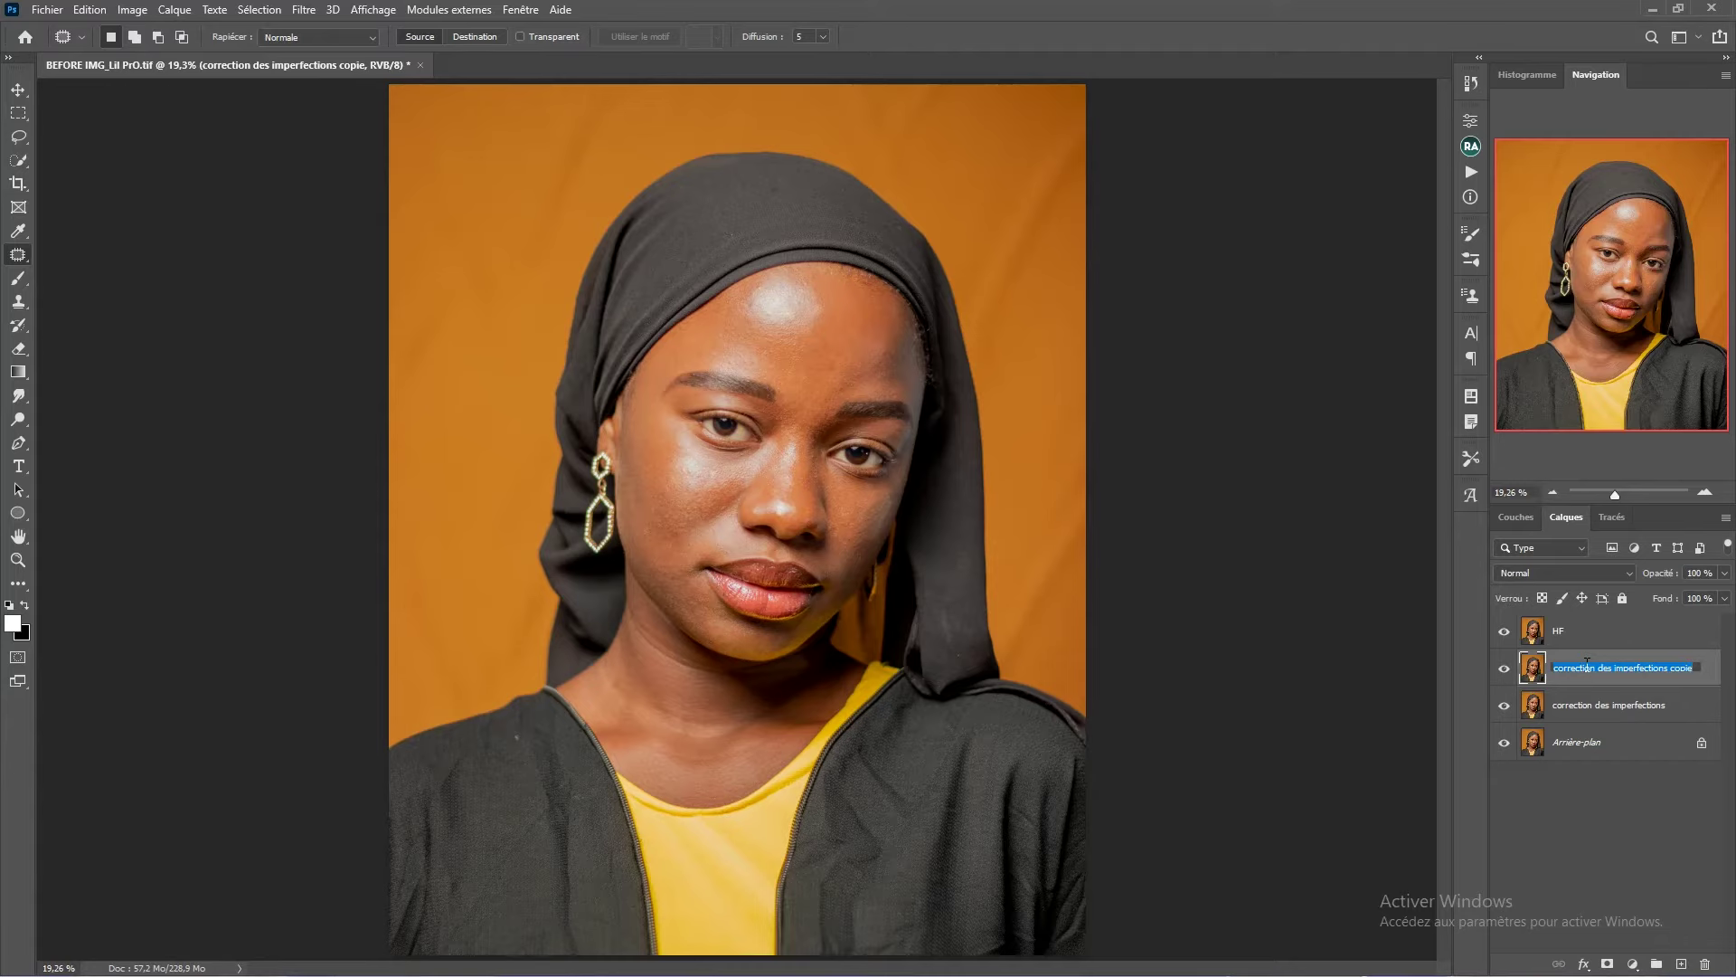
type("BF")
key("Return")
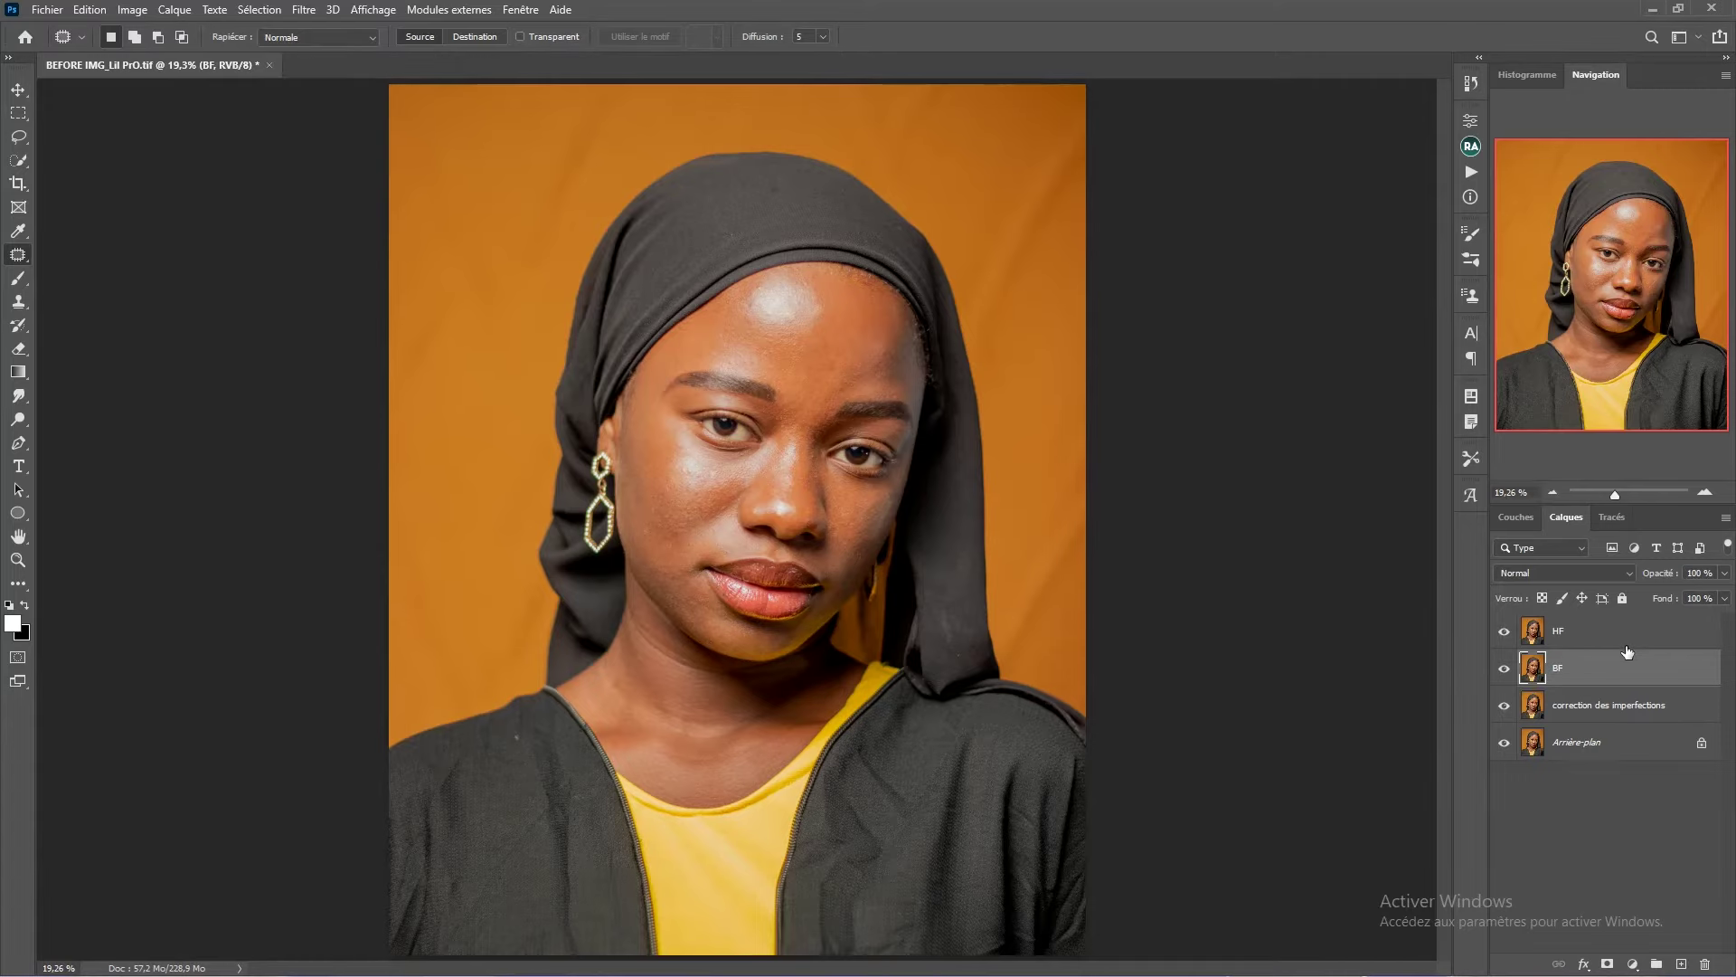
- Select the HF and BF layers together and put them in a new layer group
left_click(1584, 632, "shift")
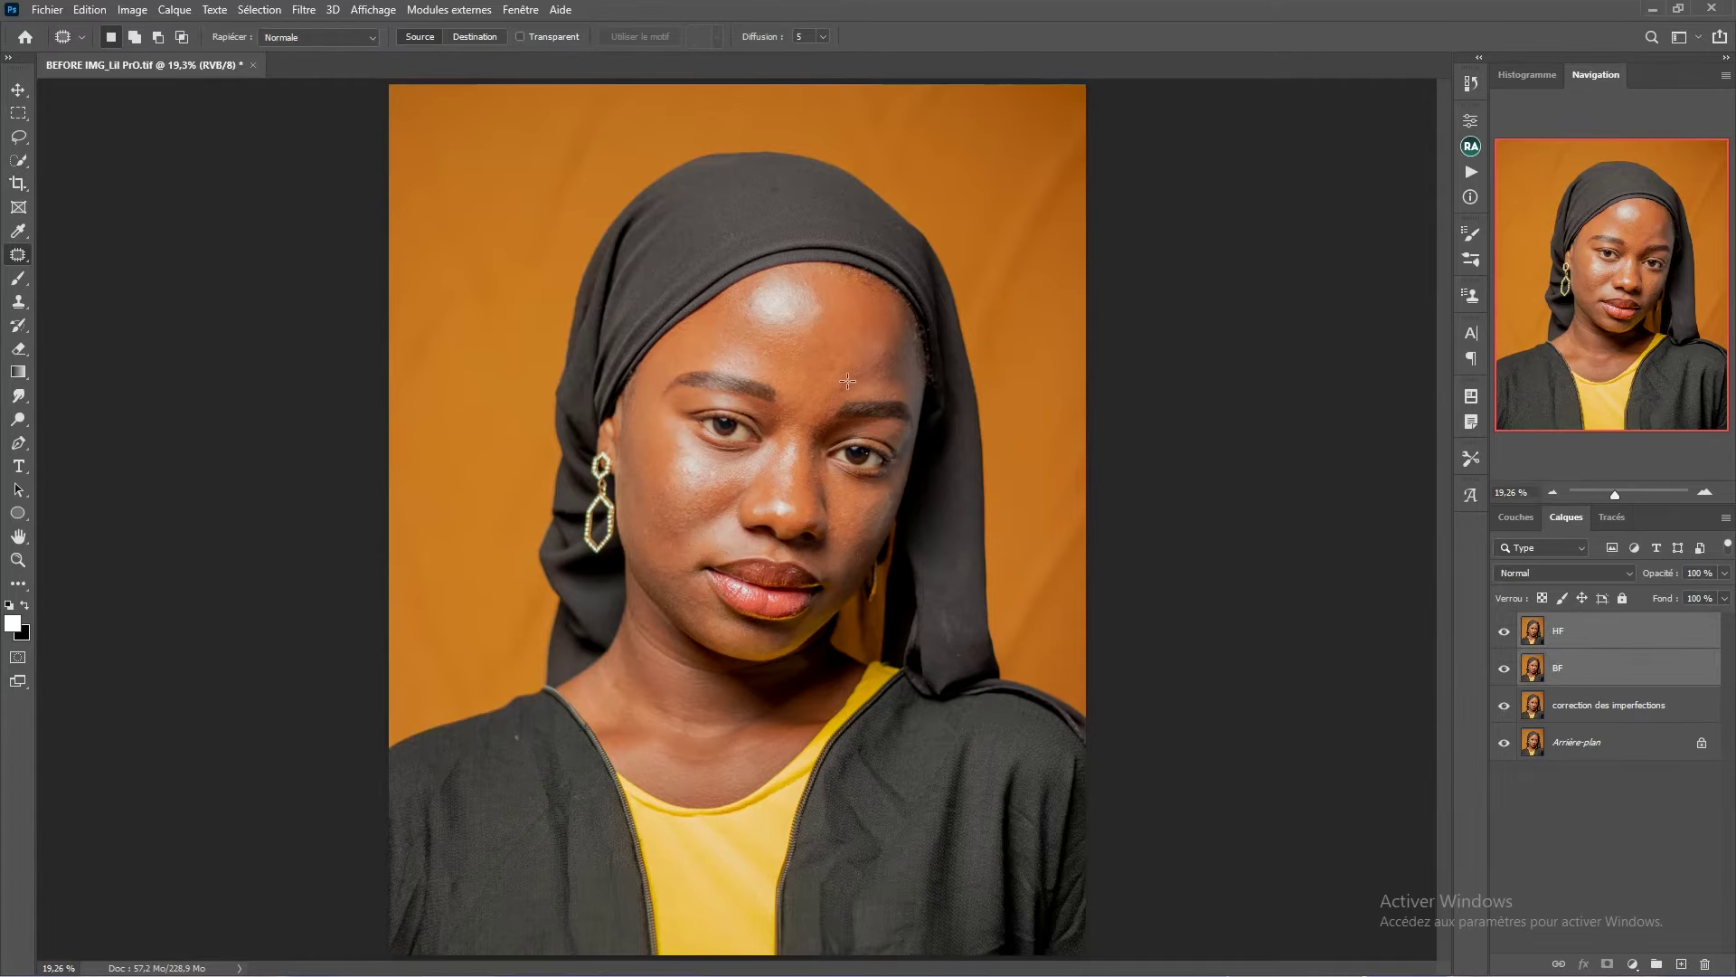
scroll(744, 410, "up", 2)
scroll(744, 410, "up", 5)
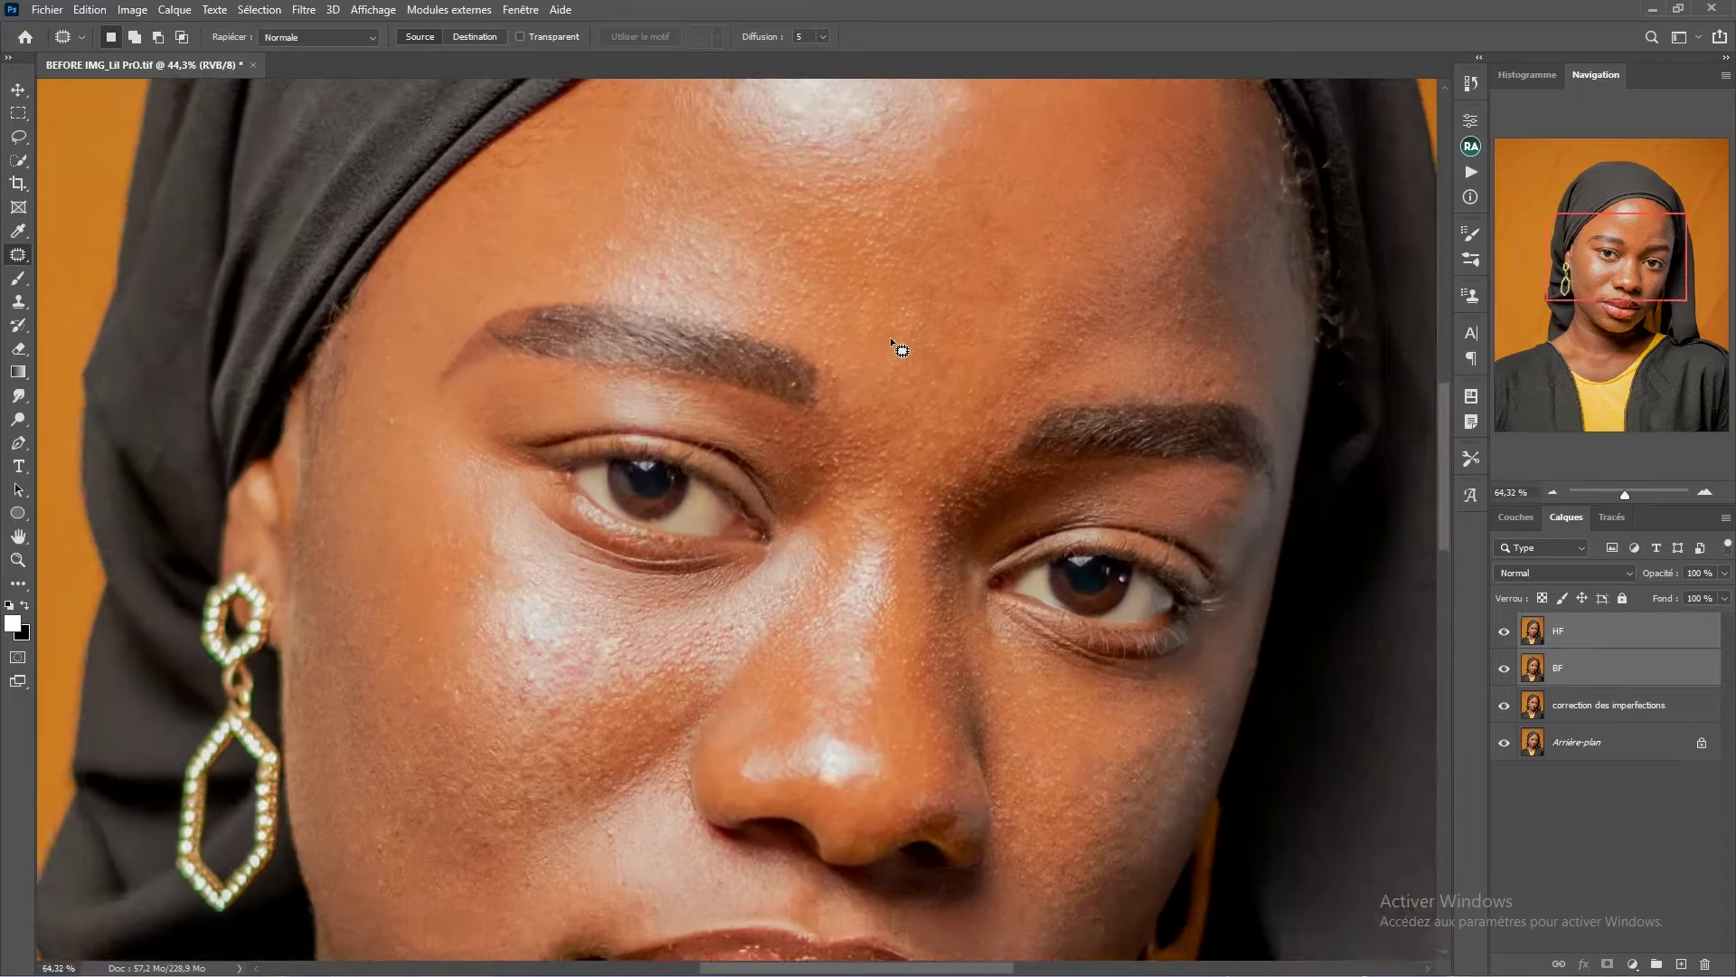
scroll(892, 380, "down", 5)
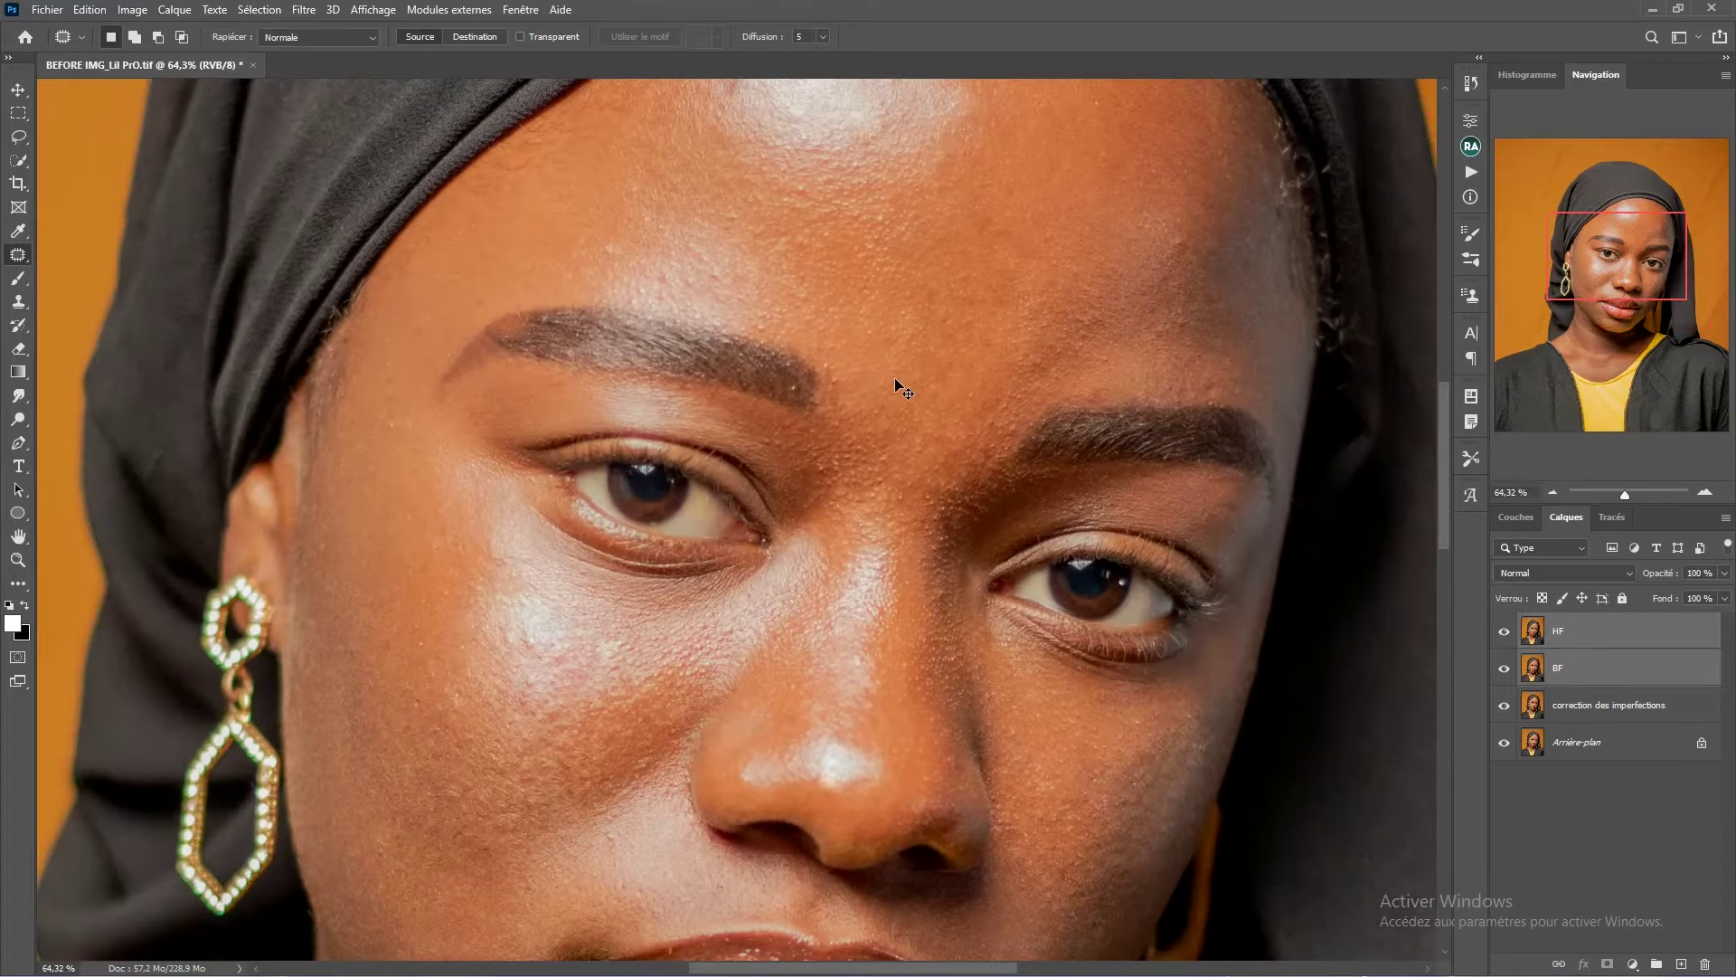
scroll(893, 377, "down", 2)
scroll(894, 377, "up", 3)
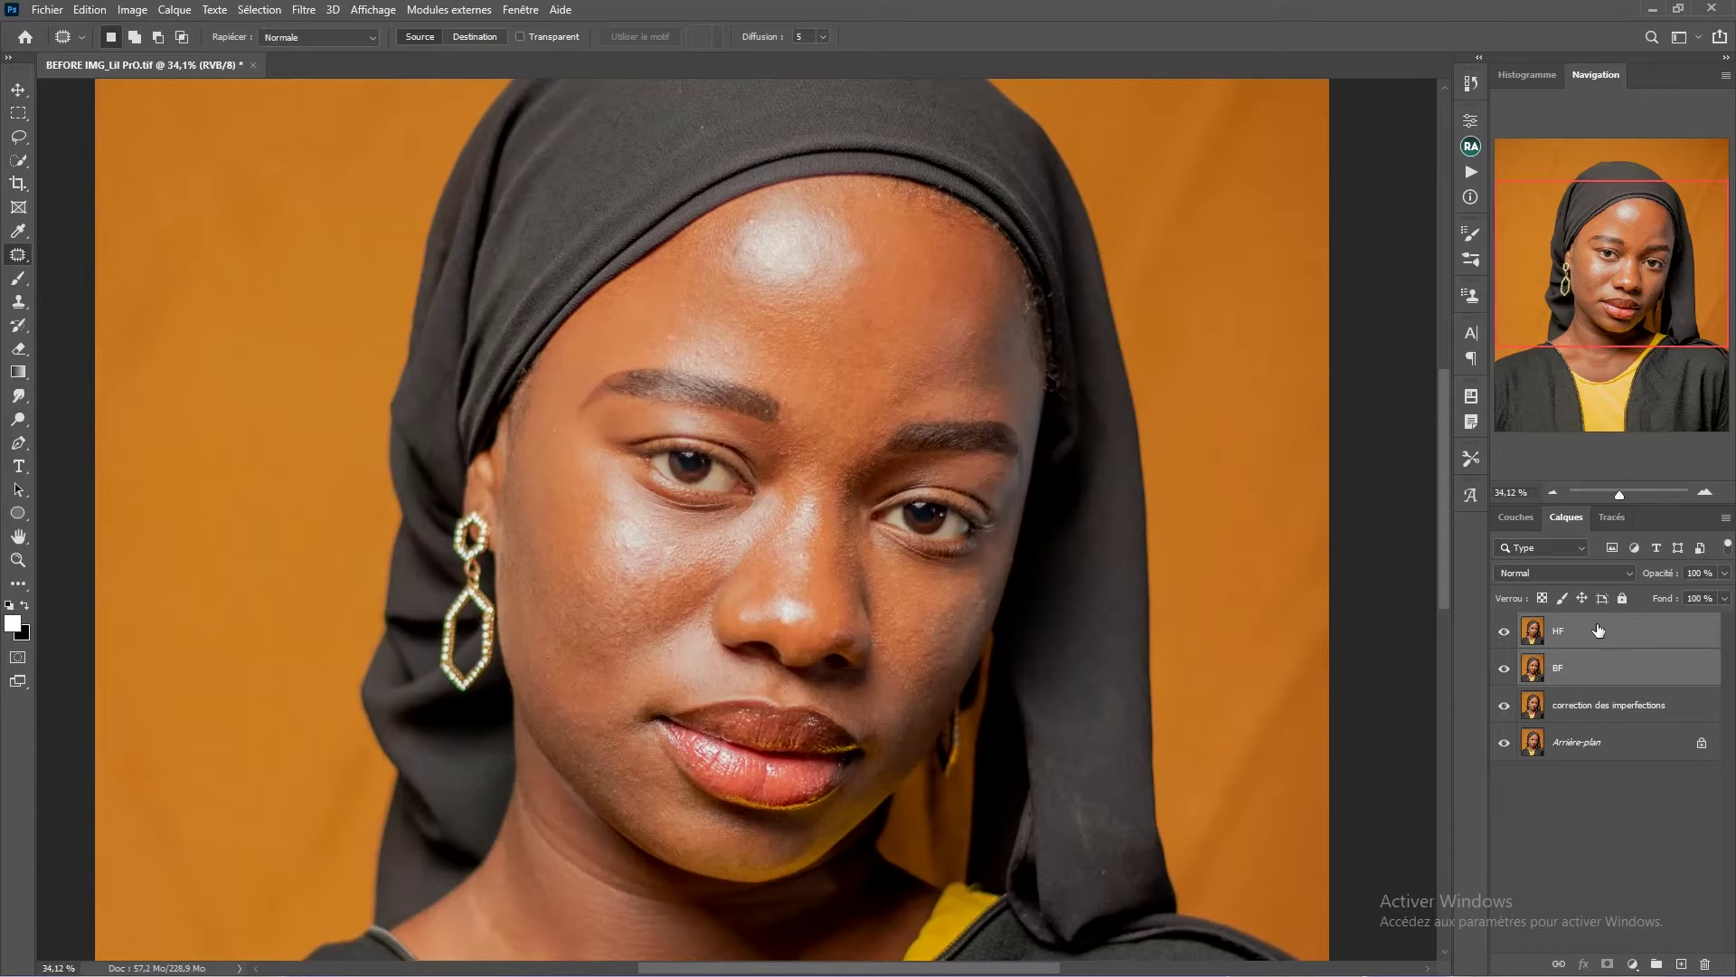
left_click(1609, 646)
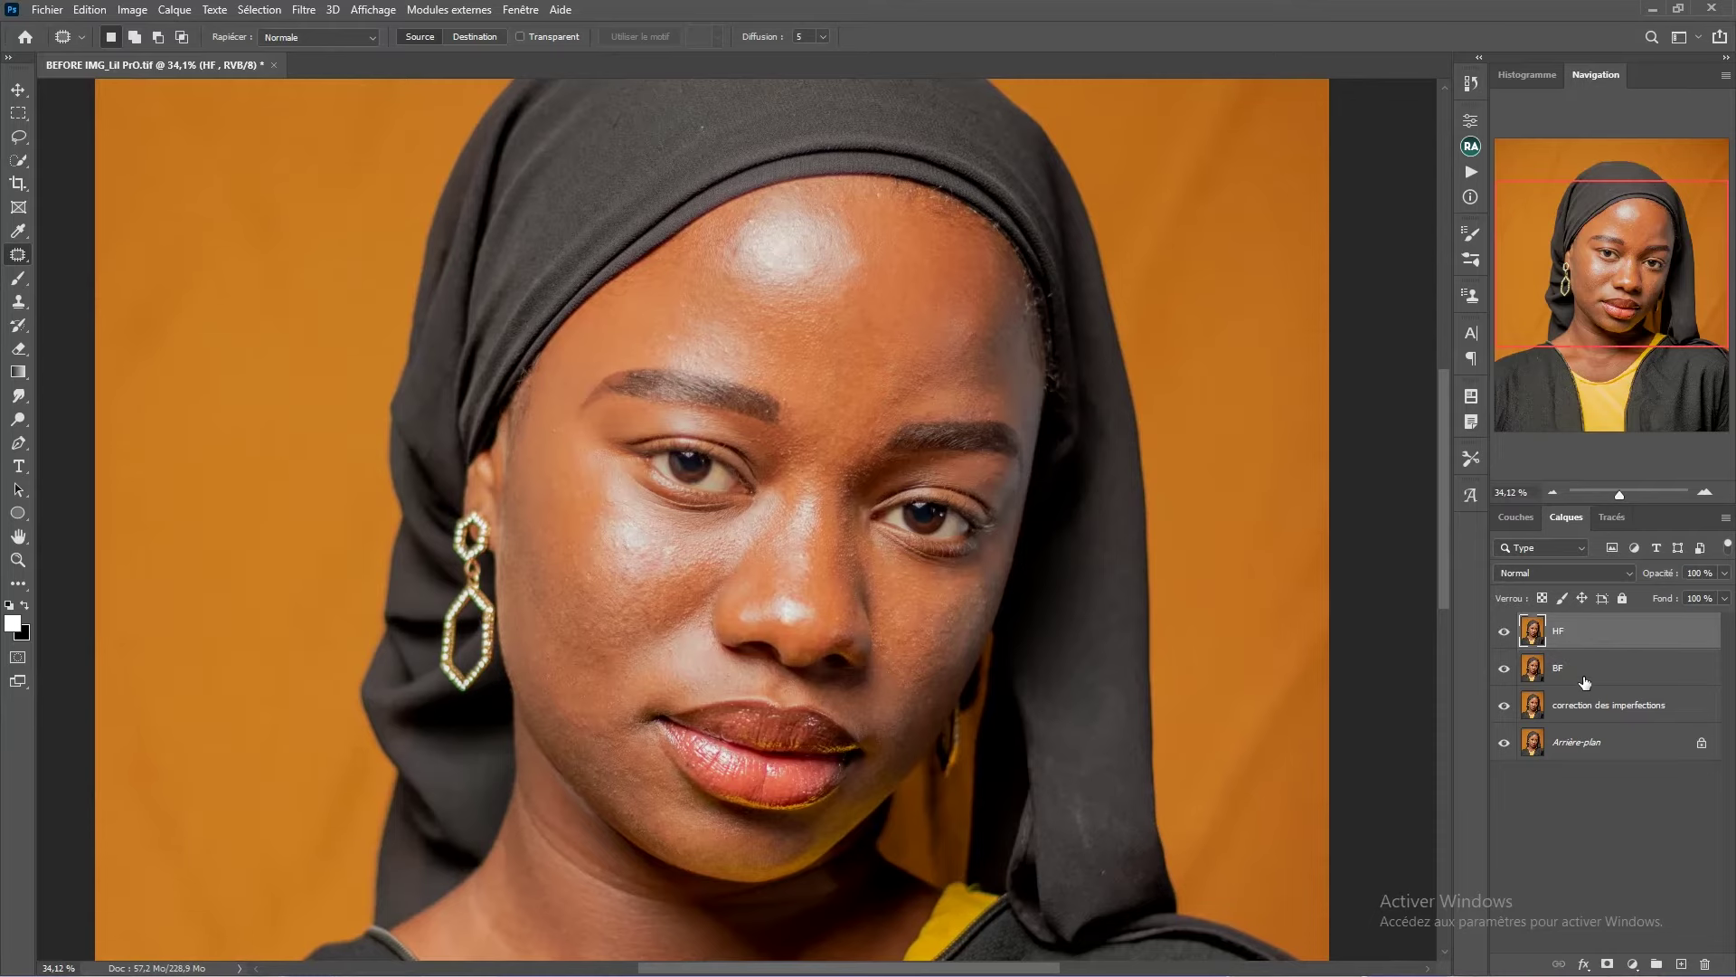
left_click(1585, 668, "shift")
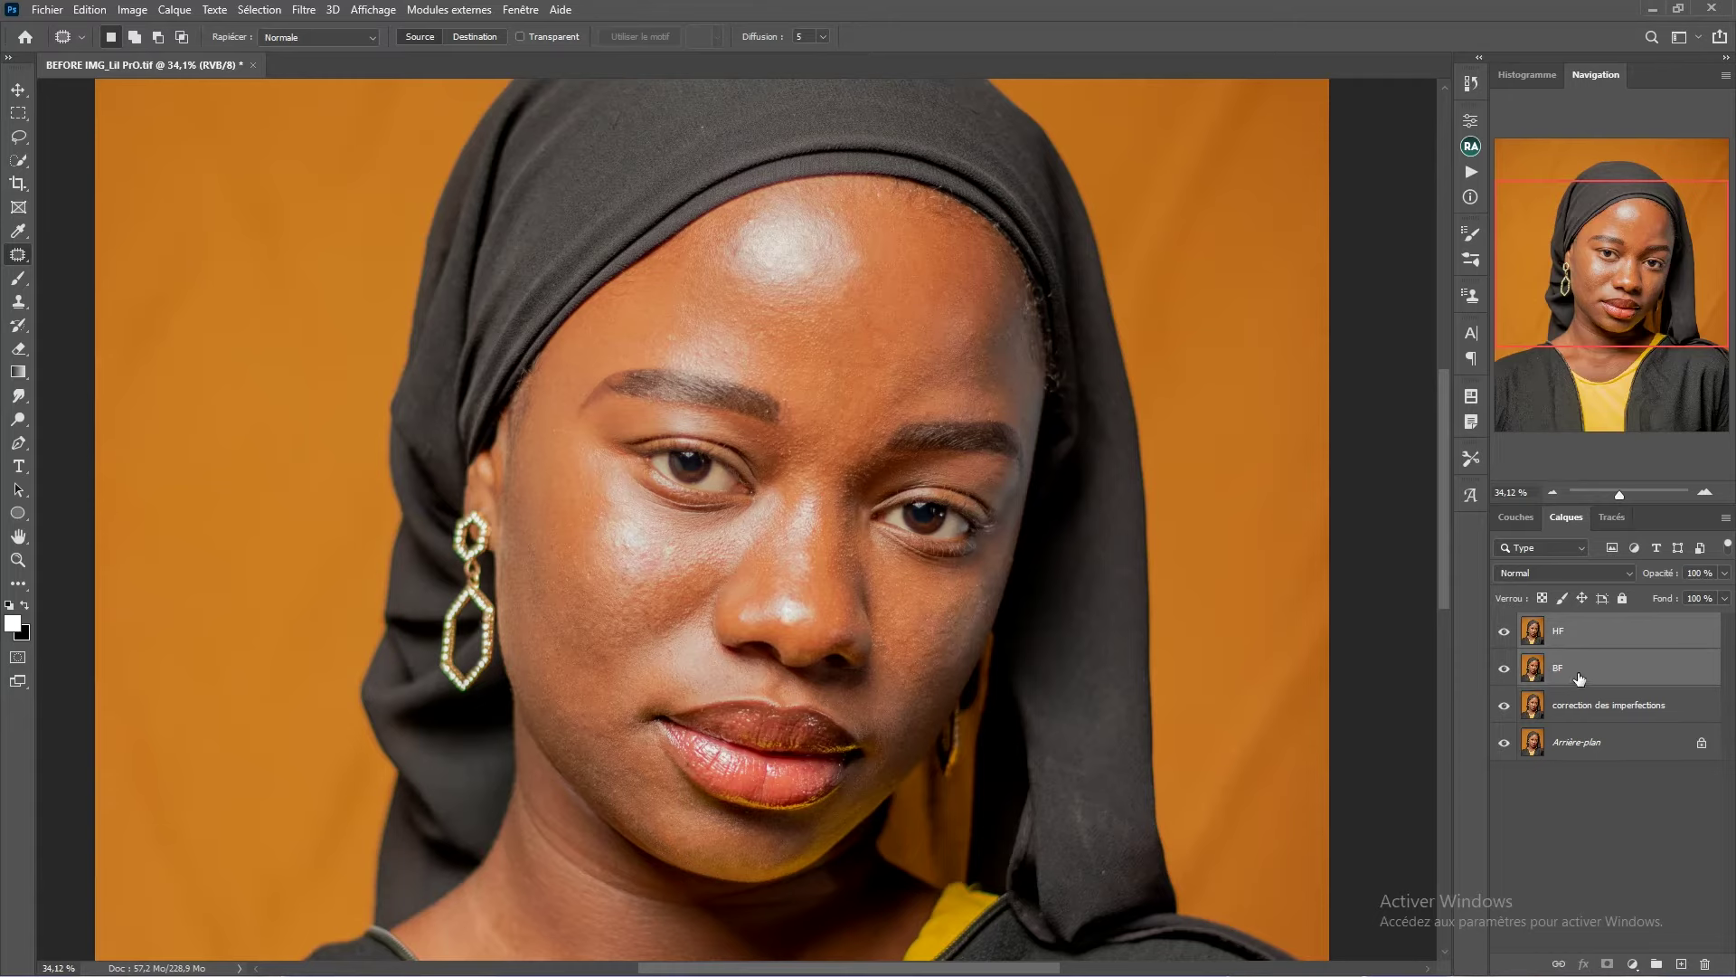
left_click_drag(1601, 638, 1657, 960)
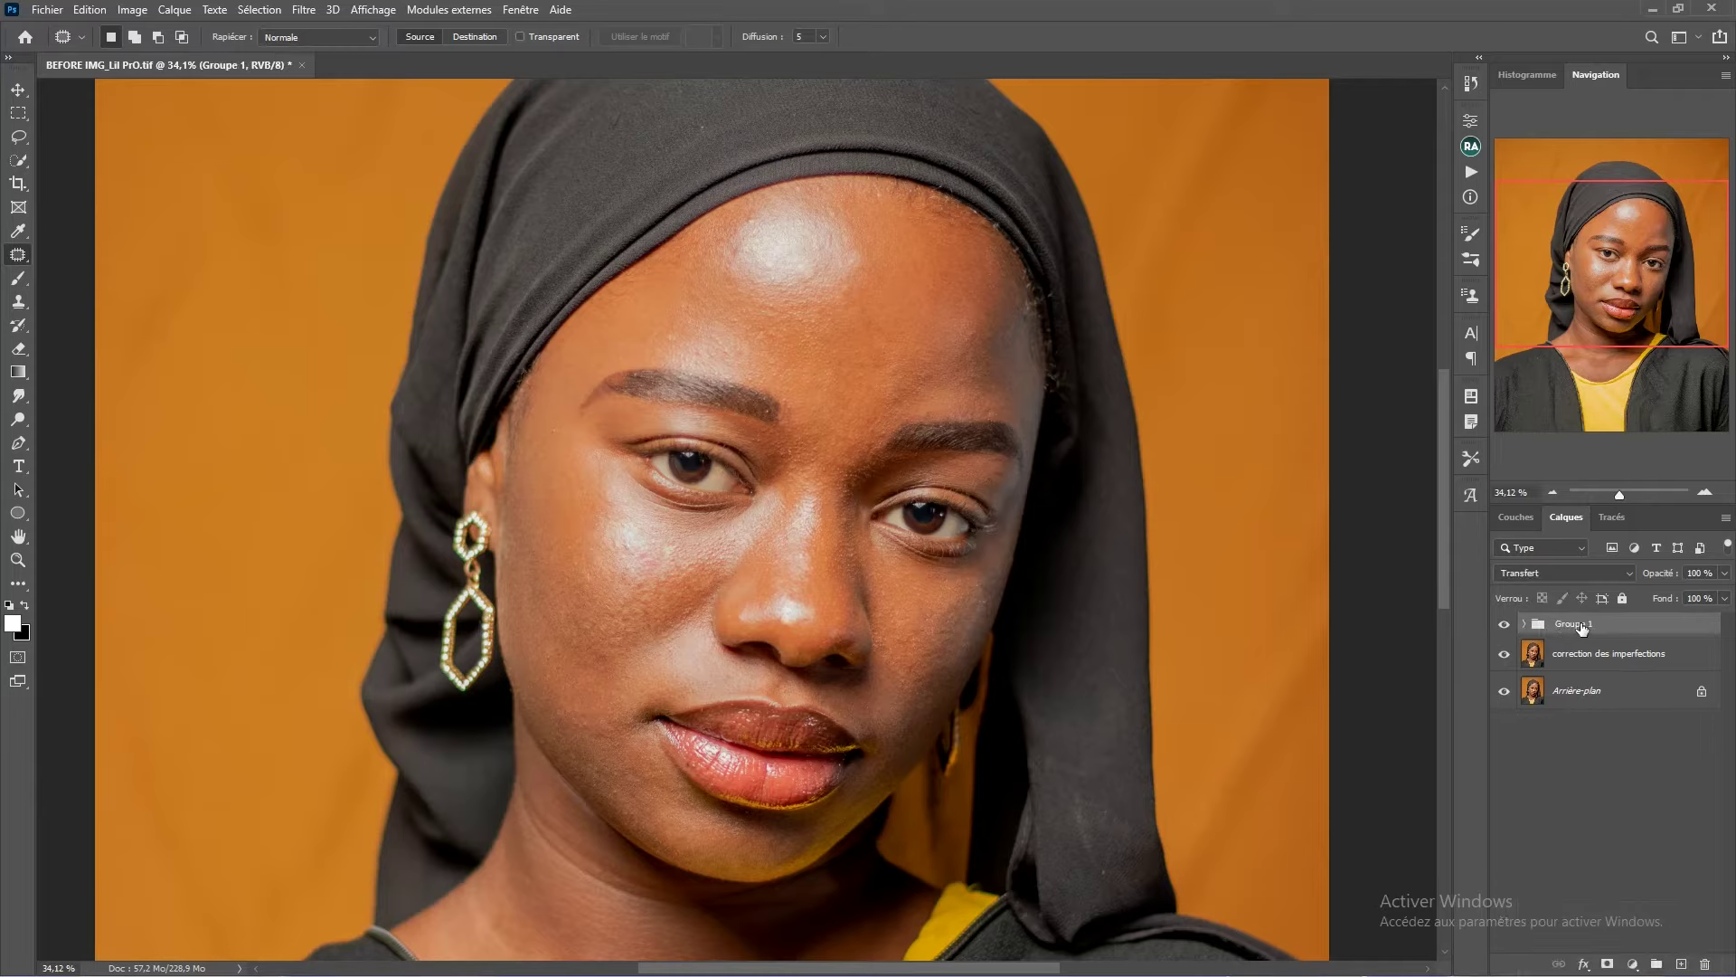
- Rename the group holding the HF and BF layers as SF
left_click(1526, 625)
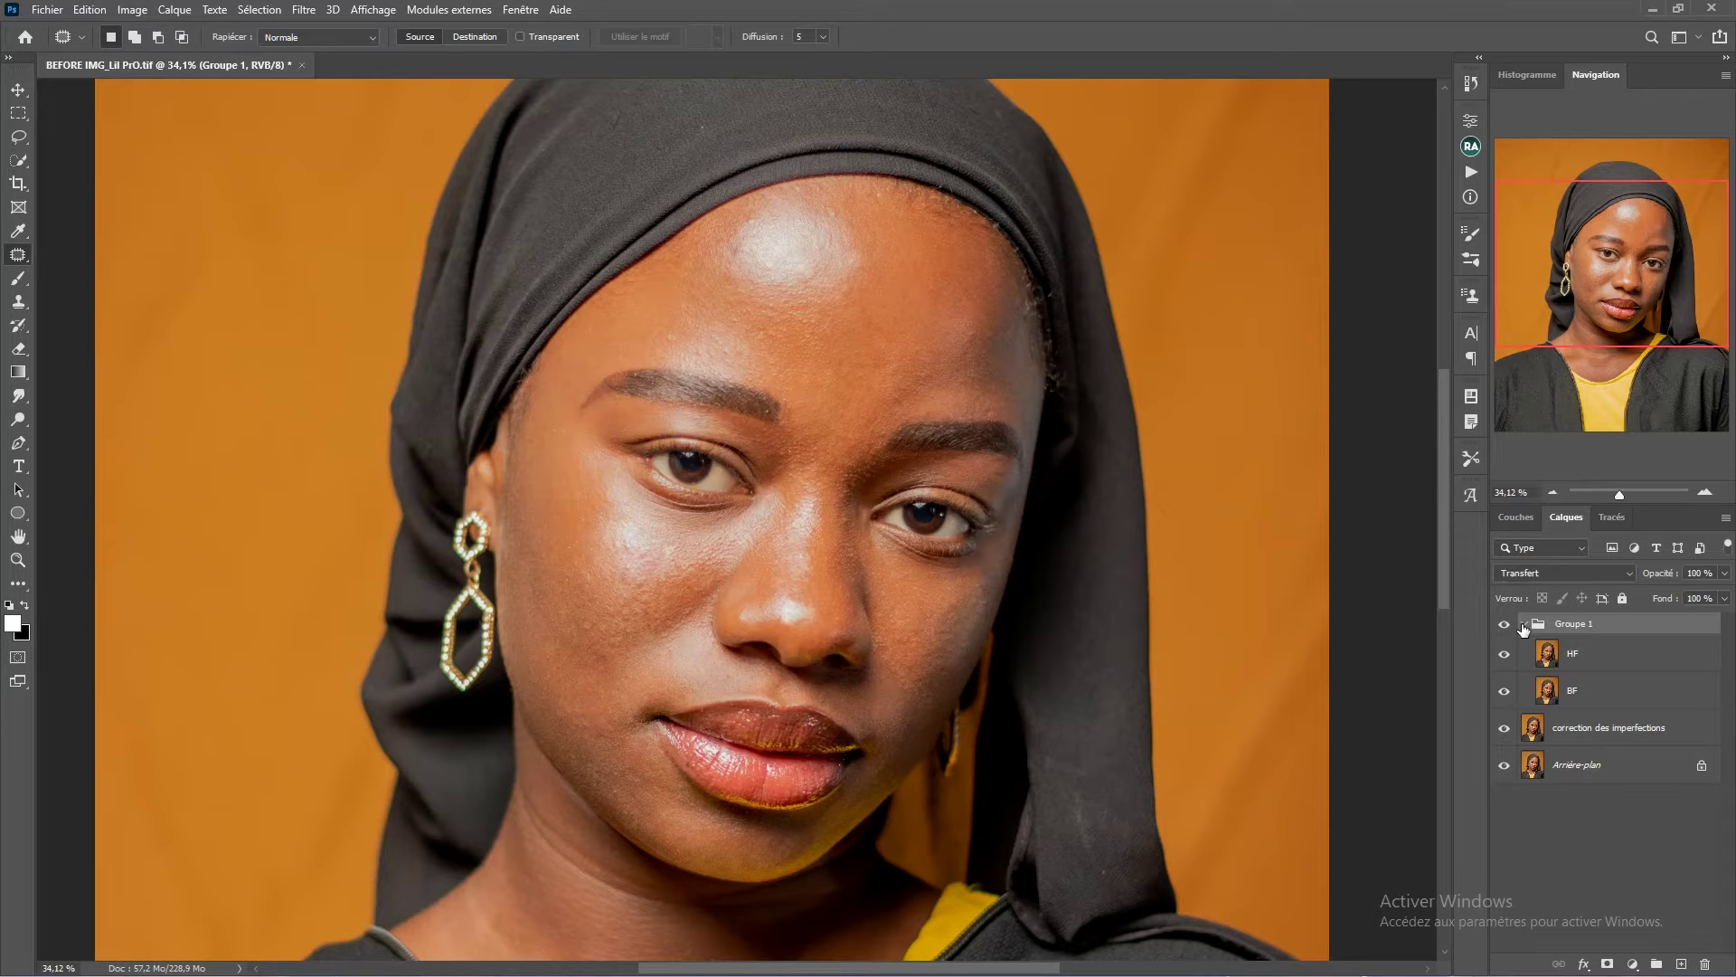
left_click(1526, 625)
left_click(1526, 625)
double_click(1572, 624)
type("sf")
key("Return")
left_click(1506, 624)
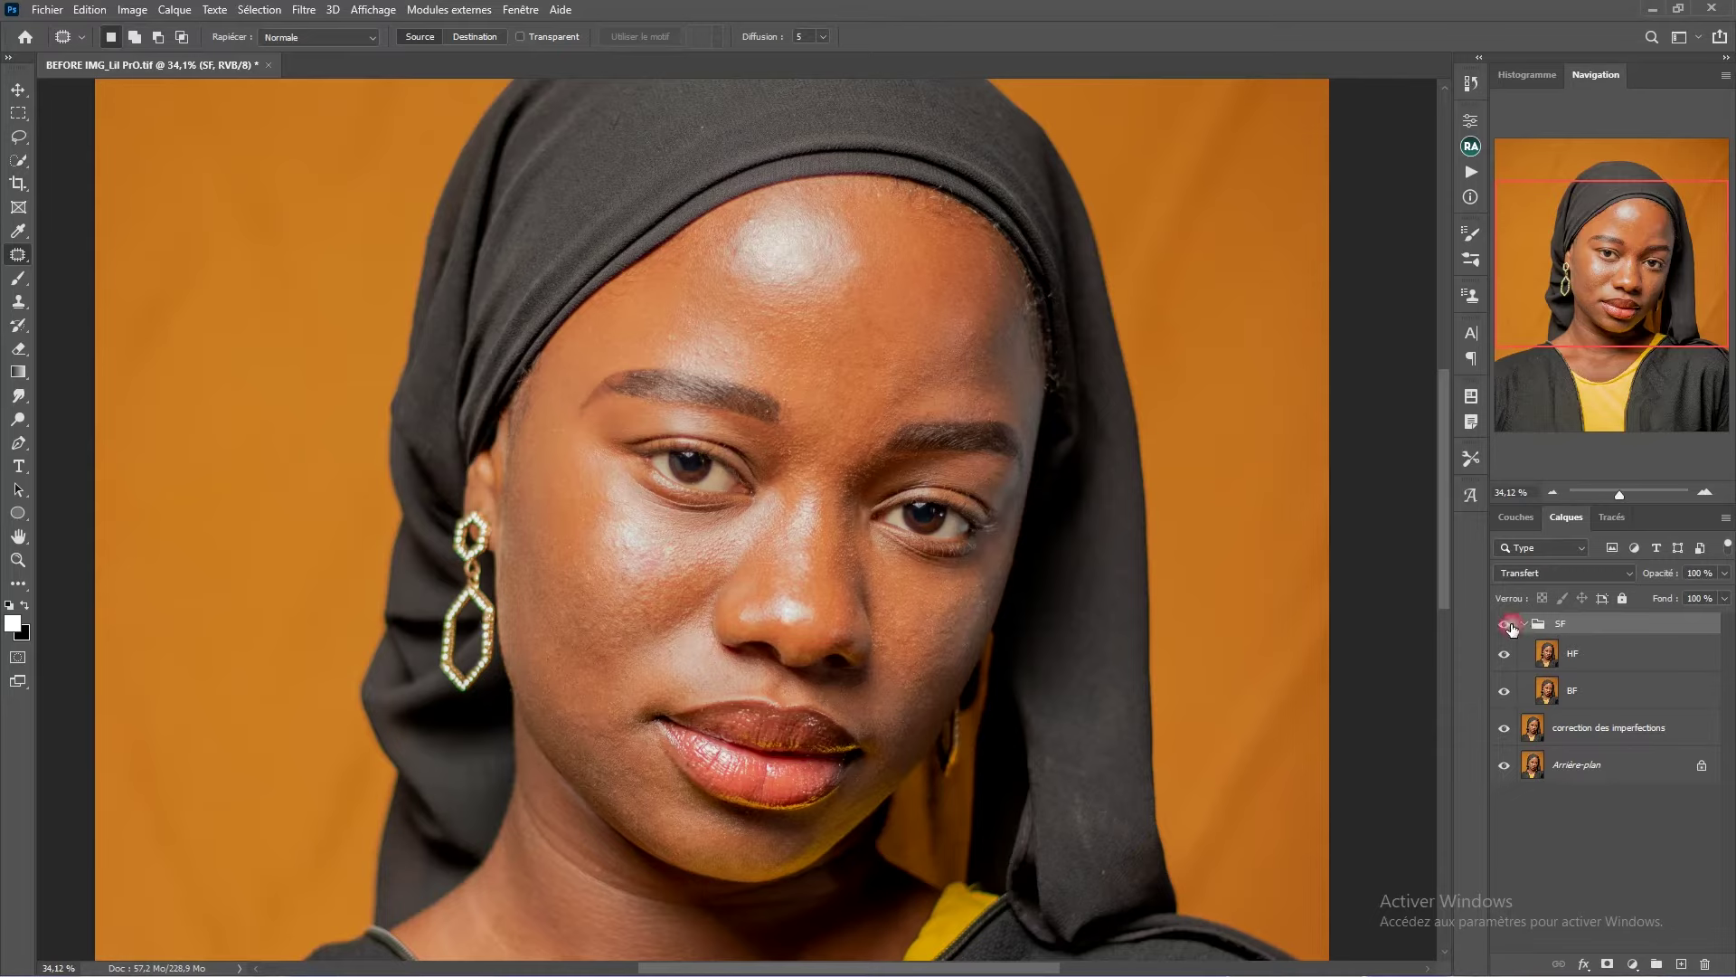
left_click(1523, 624)
- Compare the whole portrait with the SF group hidden and shown
scroll(870, 374, "down", 2)
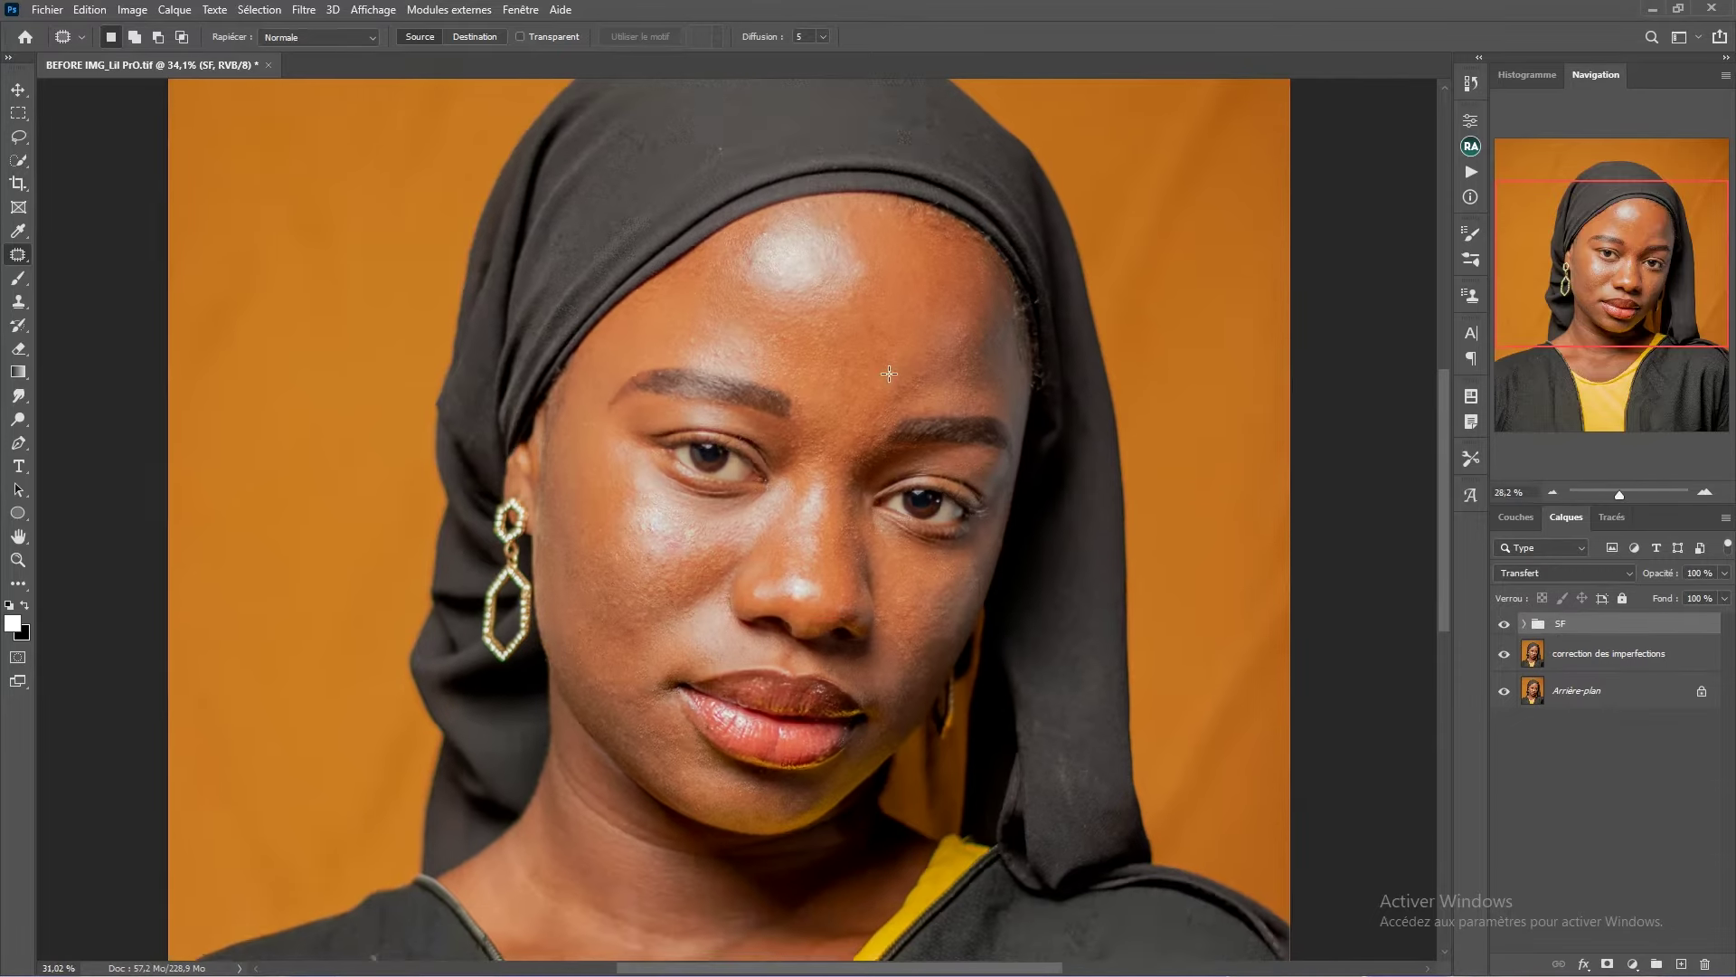
scroll(870, 373, "down", 10)
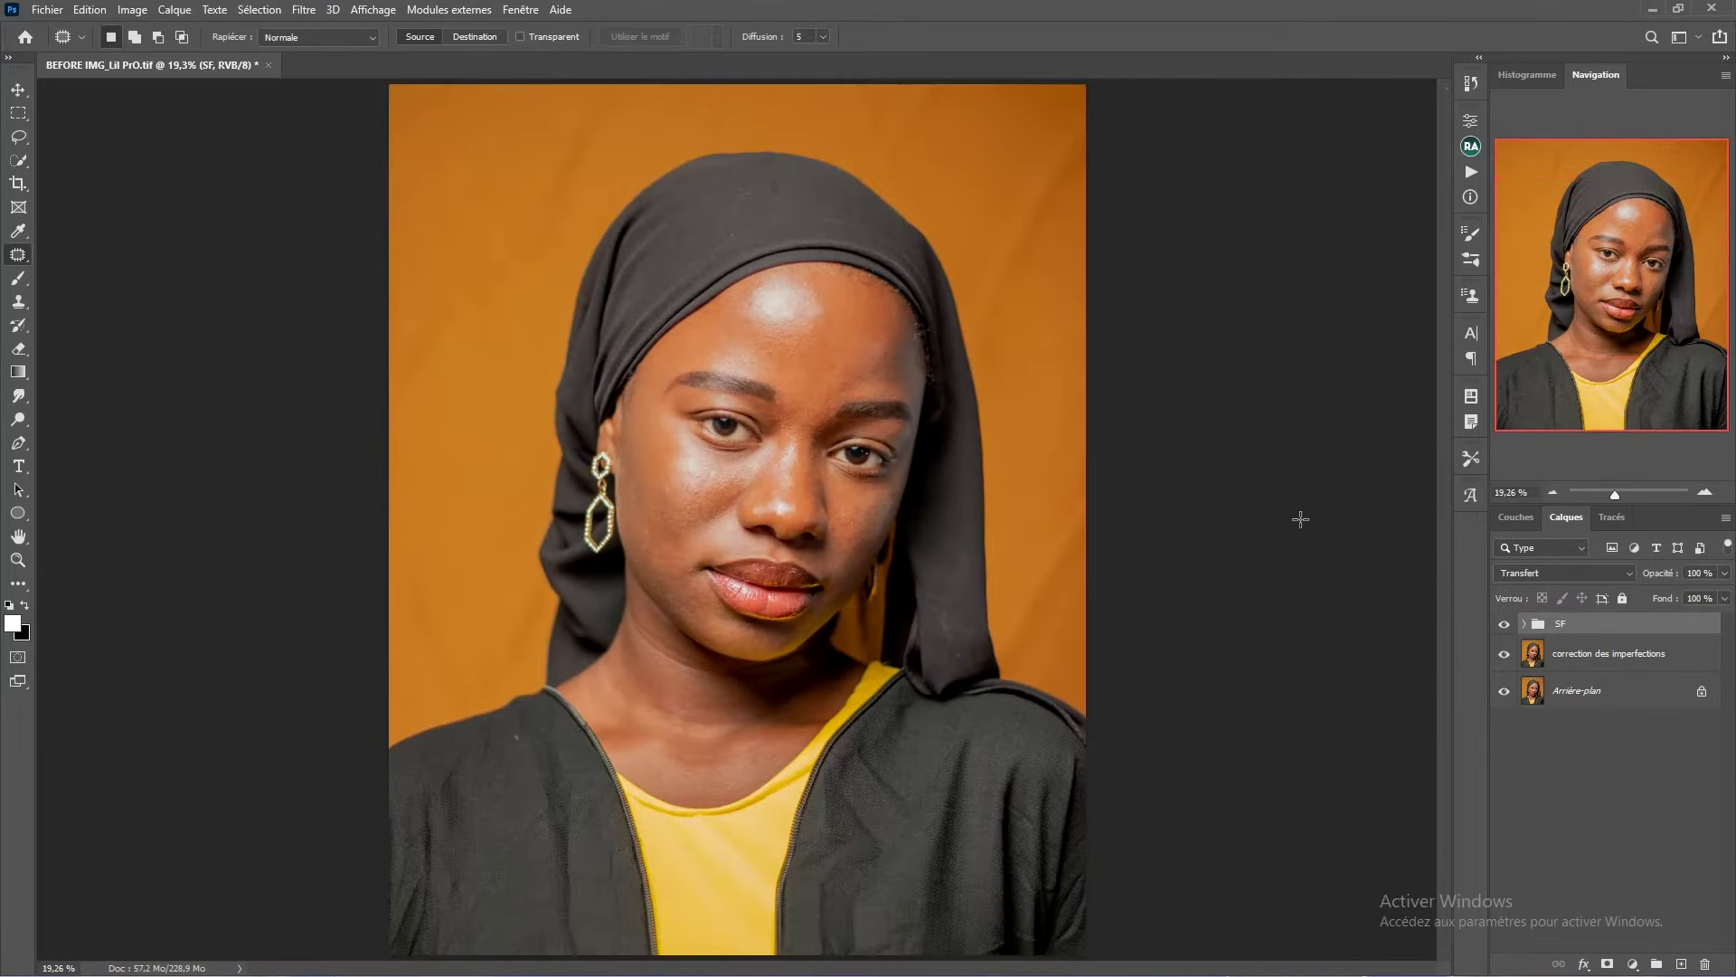
left_click(1504, 624)
left_click(1504, 626)
left_click(1505, 629)
left_click(1504, 629)
- Hide the HF layer and open the Gaussian blur filter (Flou gaussien) for the BF layer
left_click(1524, 624)
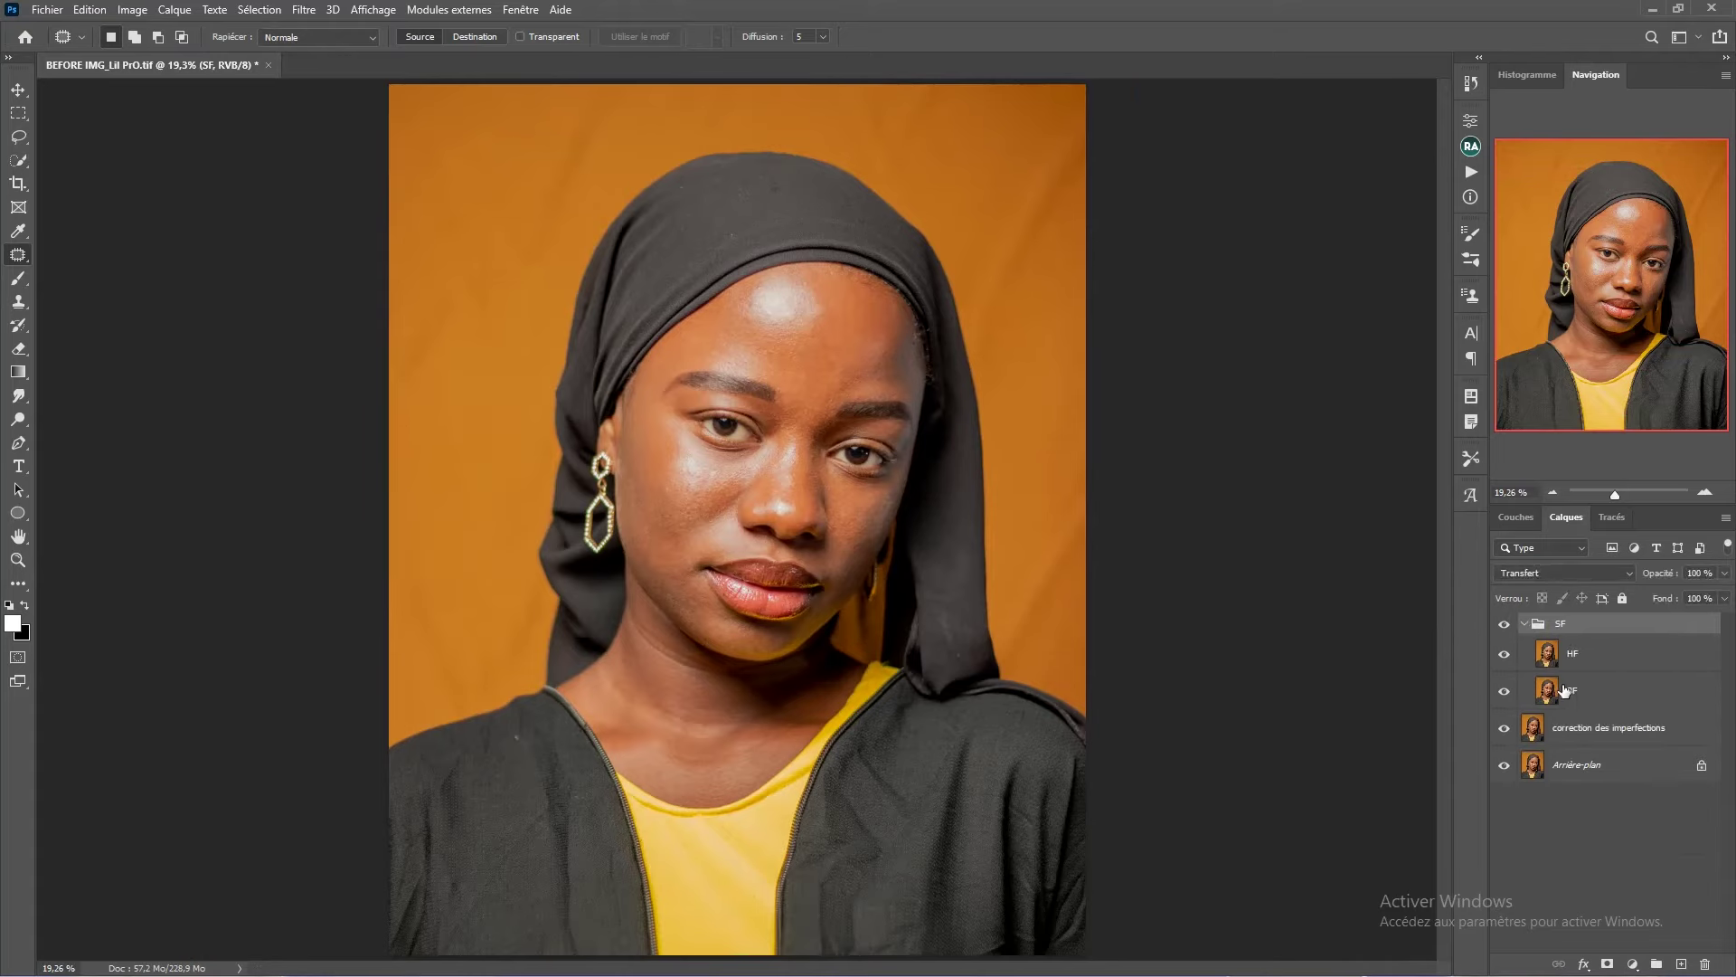
left_click(1592, 696)
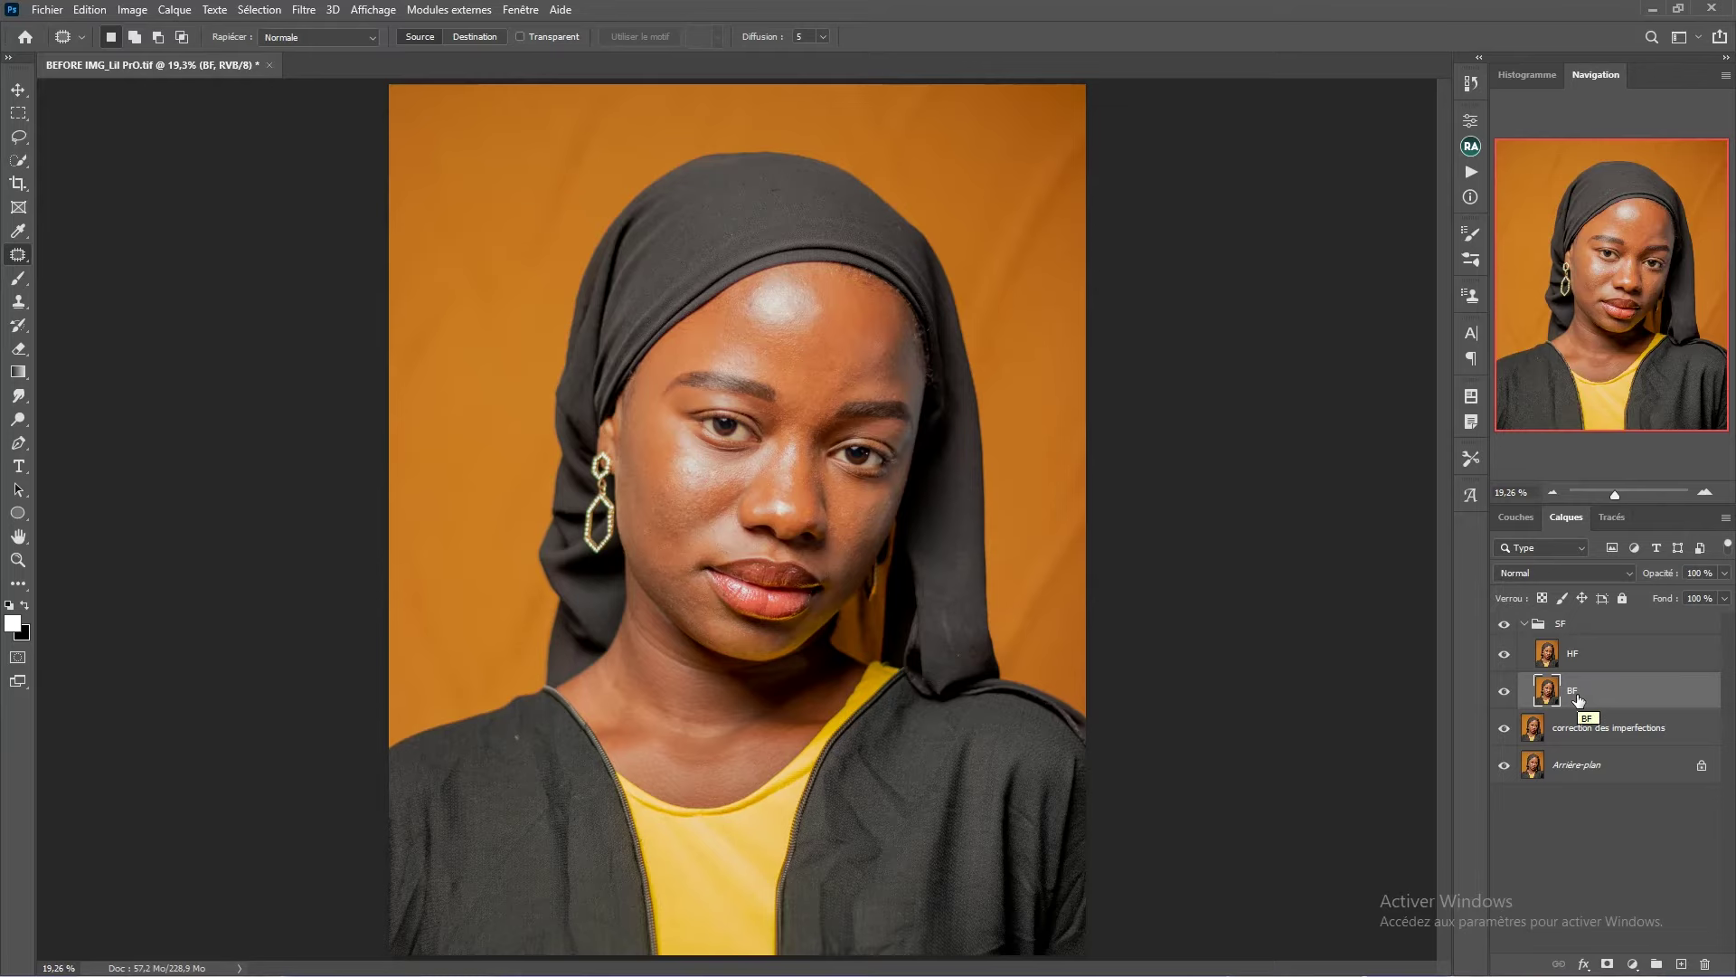
left_click(1501, 660)
left_click(306, 10)
left_click(312, 10)
left_click(303, 10)
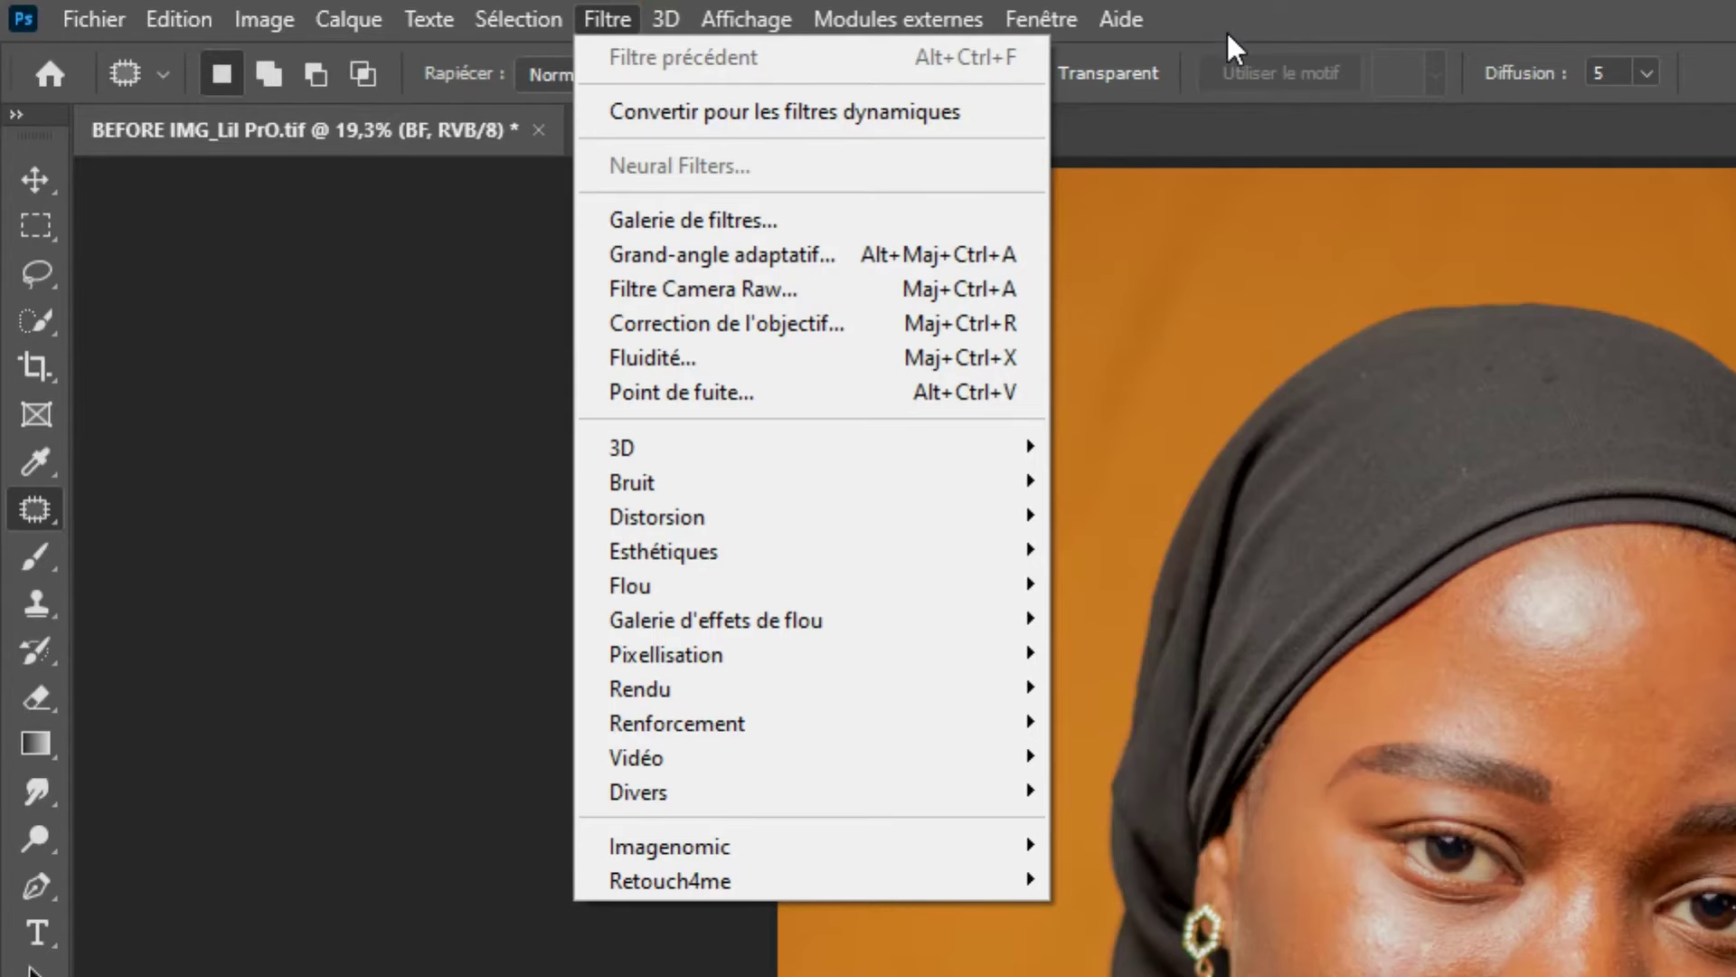
mouse_move(634, 585)
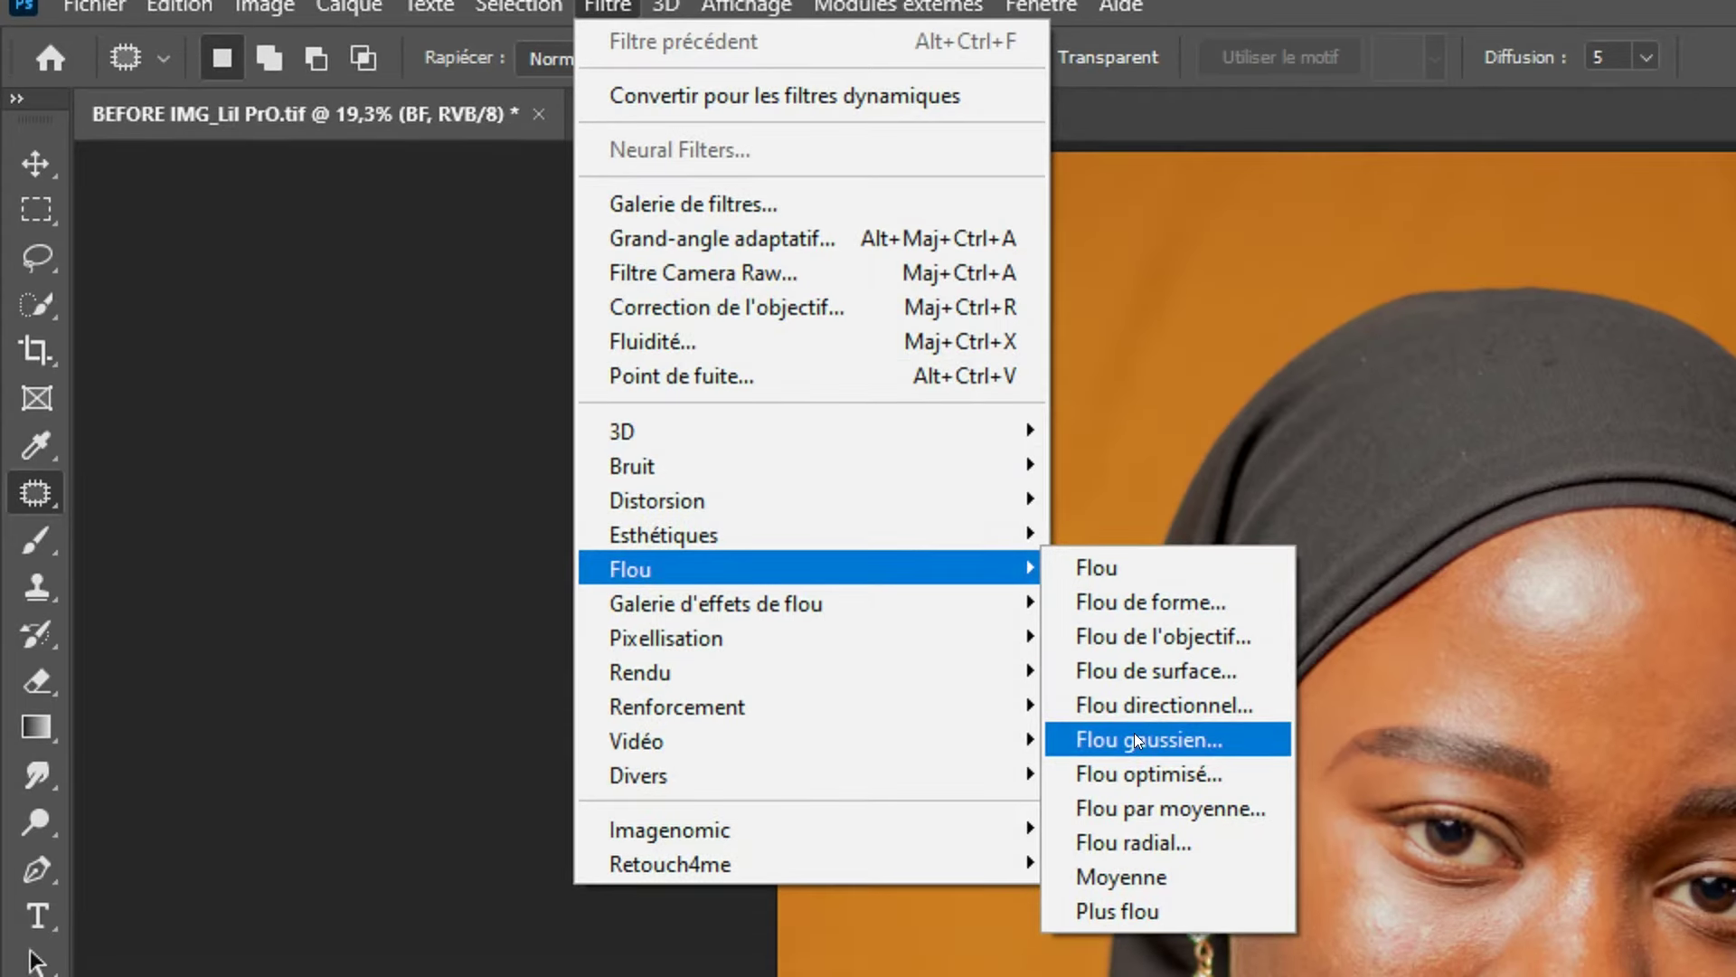
left_click(1137, 741)
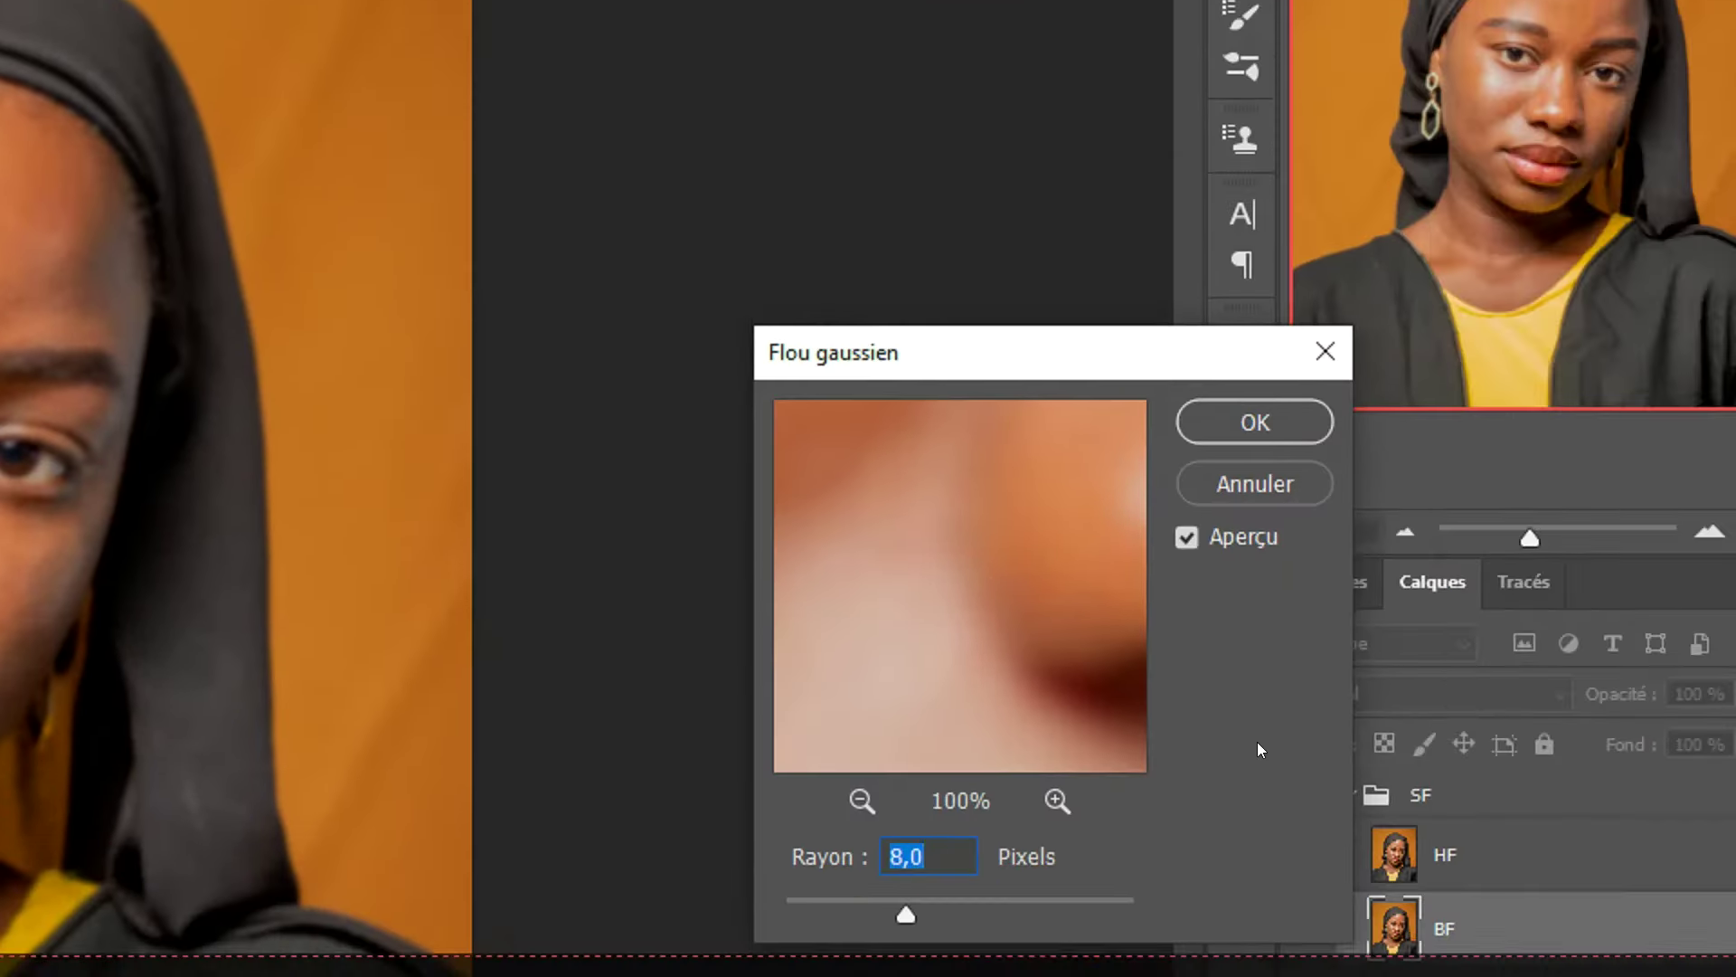
- Examine the blurred face in the Gaussian blur preview at 17% zoom
left_click_drag(916, 363, 536, 367)
left_click_drag(724, 605, 635, 566)
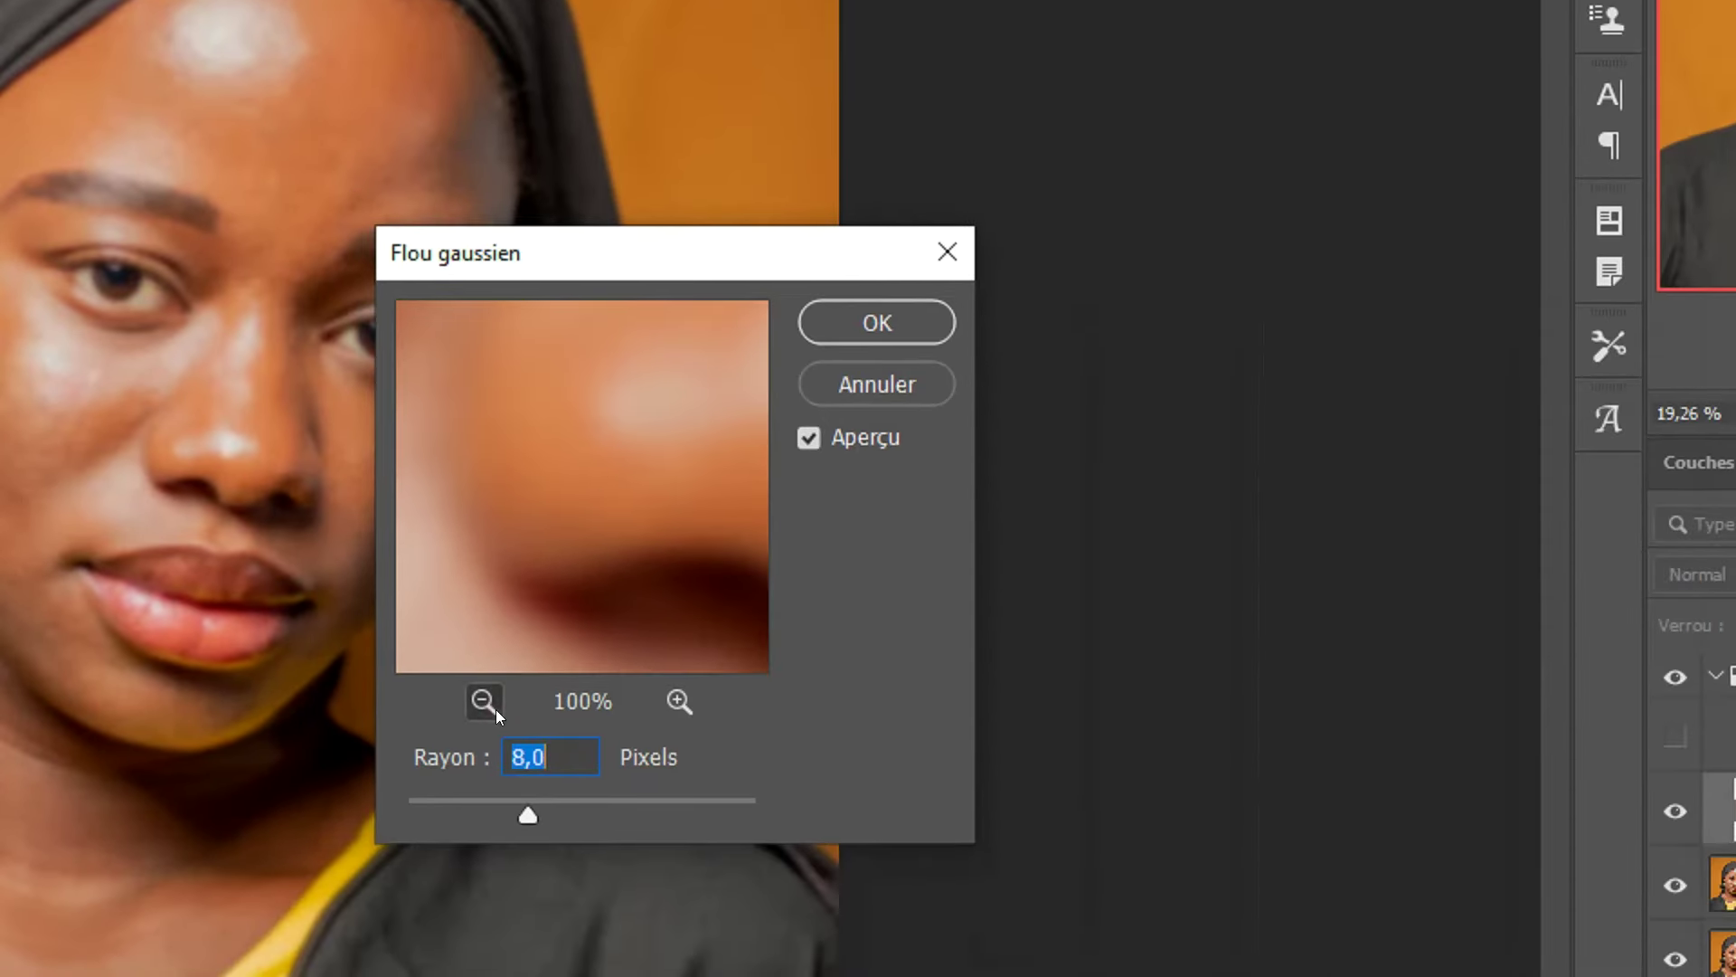
left_click(488, 807)
left_click(488, 807)
left_click(495, 703)
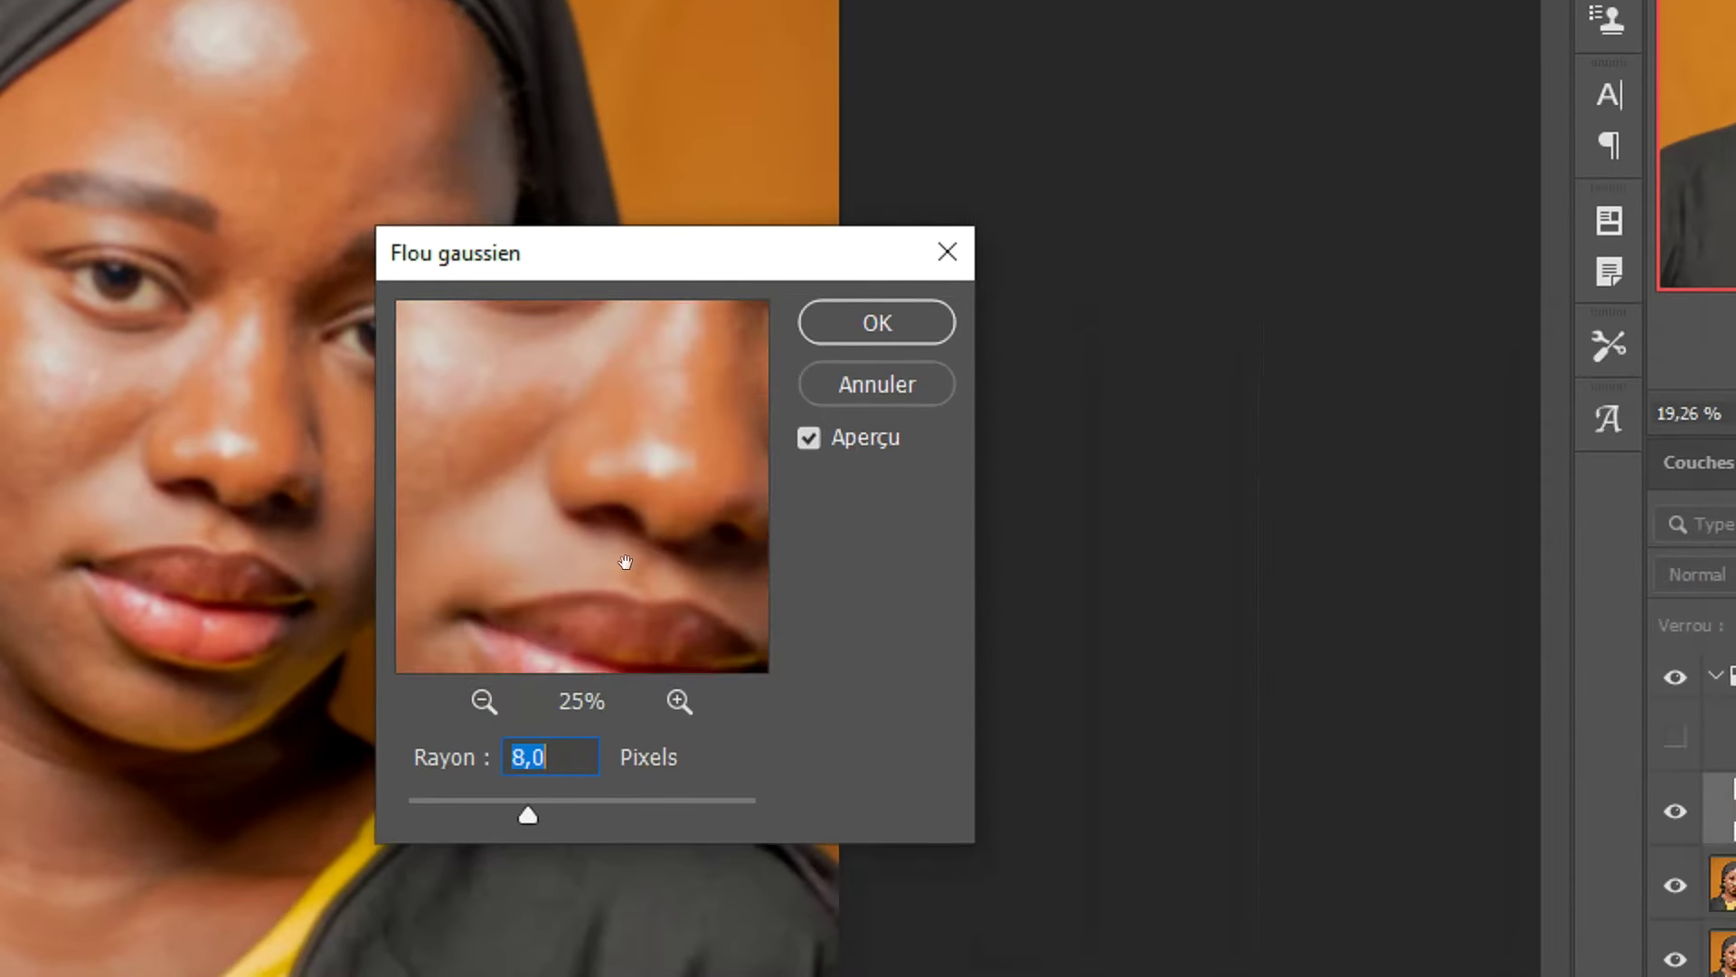
left_click(482, 704)
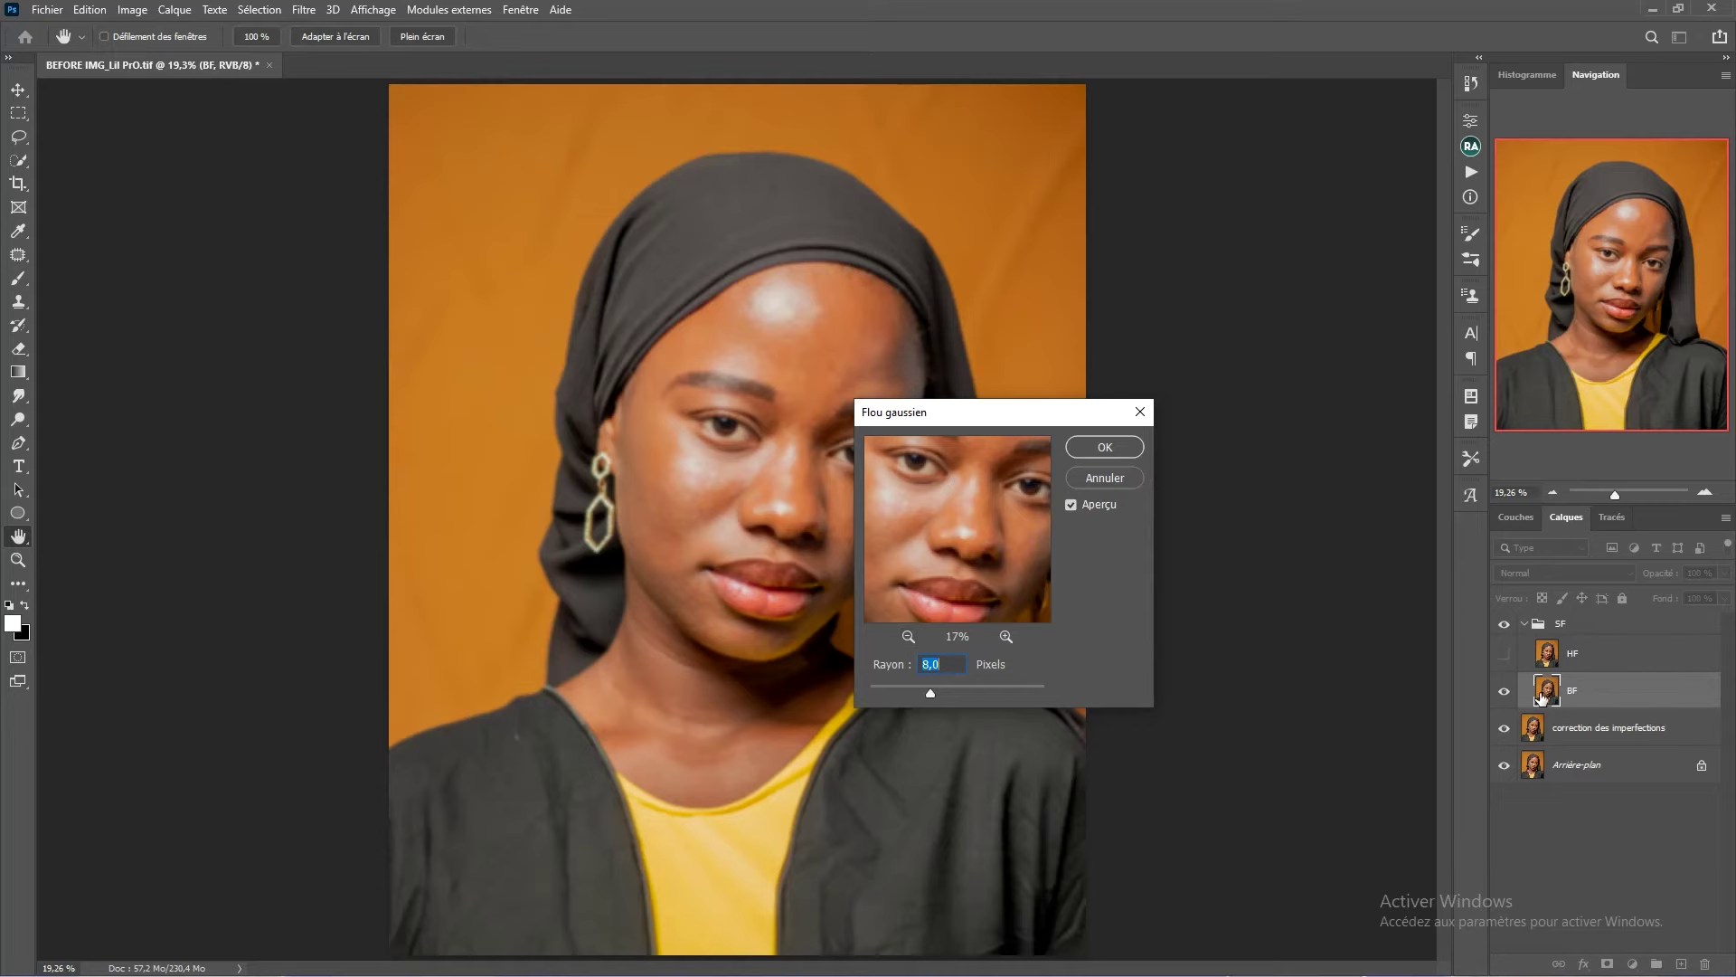
left_click_drag(937, 532, 975, 509)
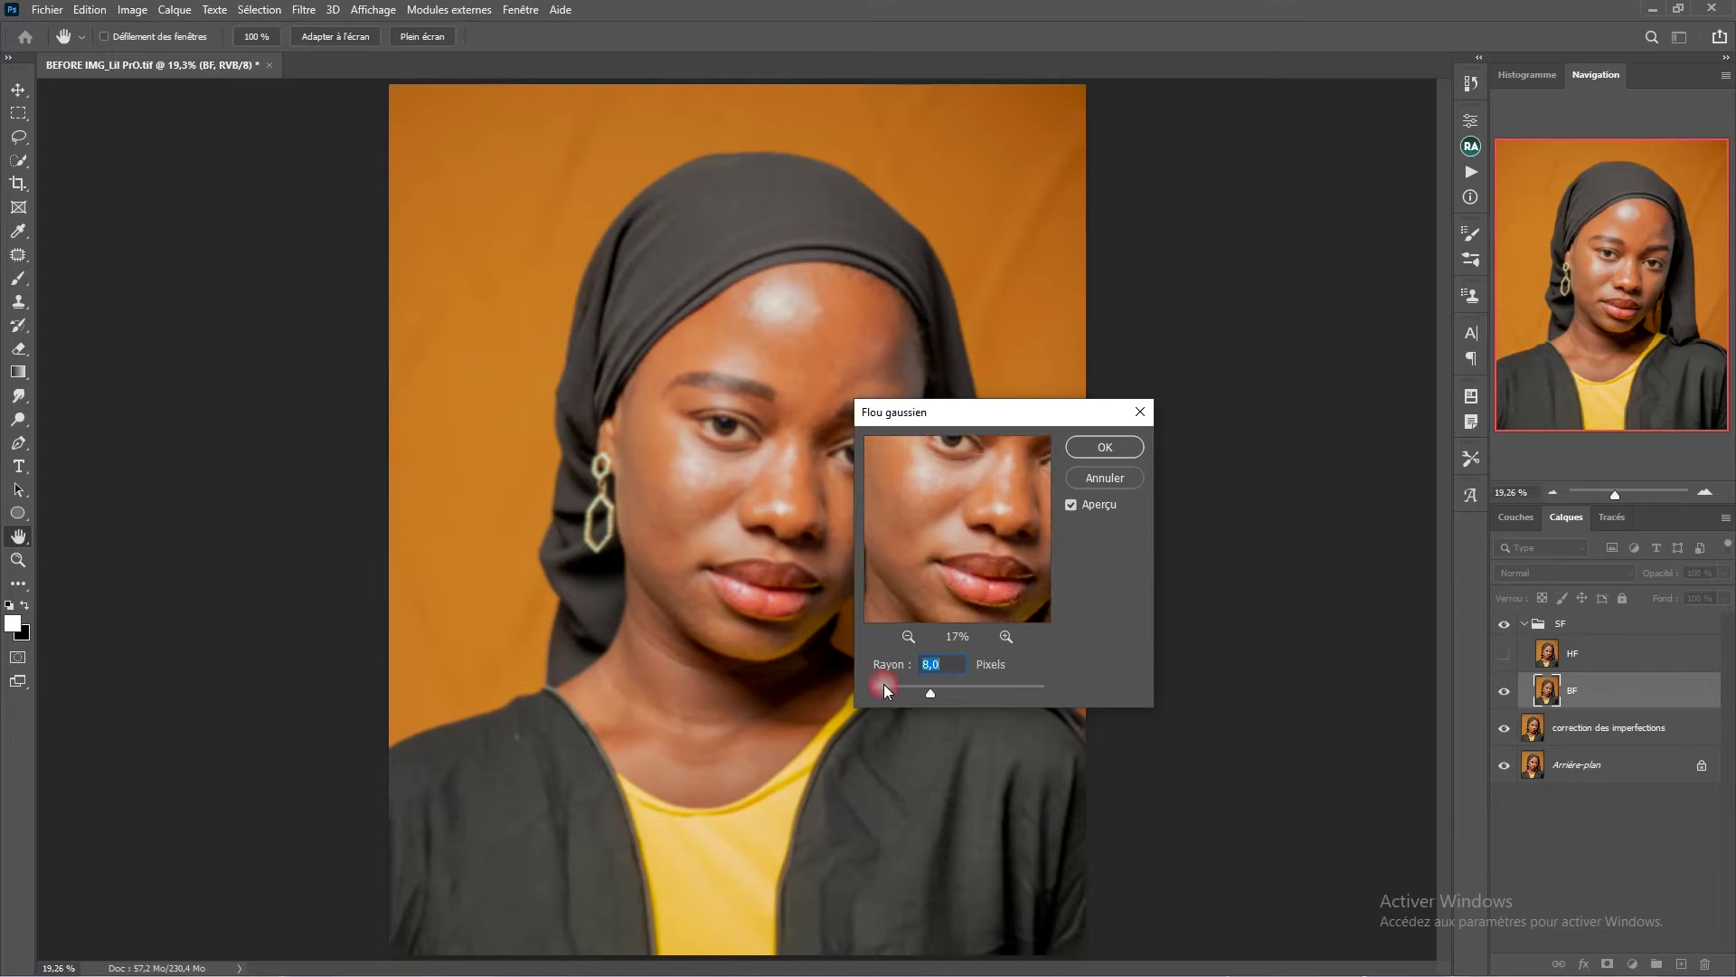
- Try a minimal blur radius of 0,2 pixels and inspect the skin texture of the forehead, eyes and cheeks in the filter preview
left_click_drag(843, 701, 872, 693)
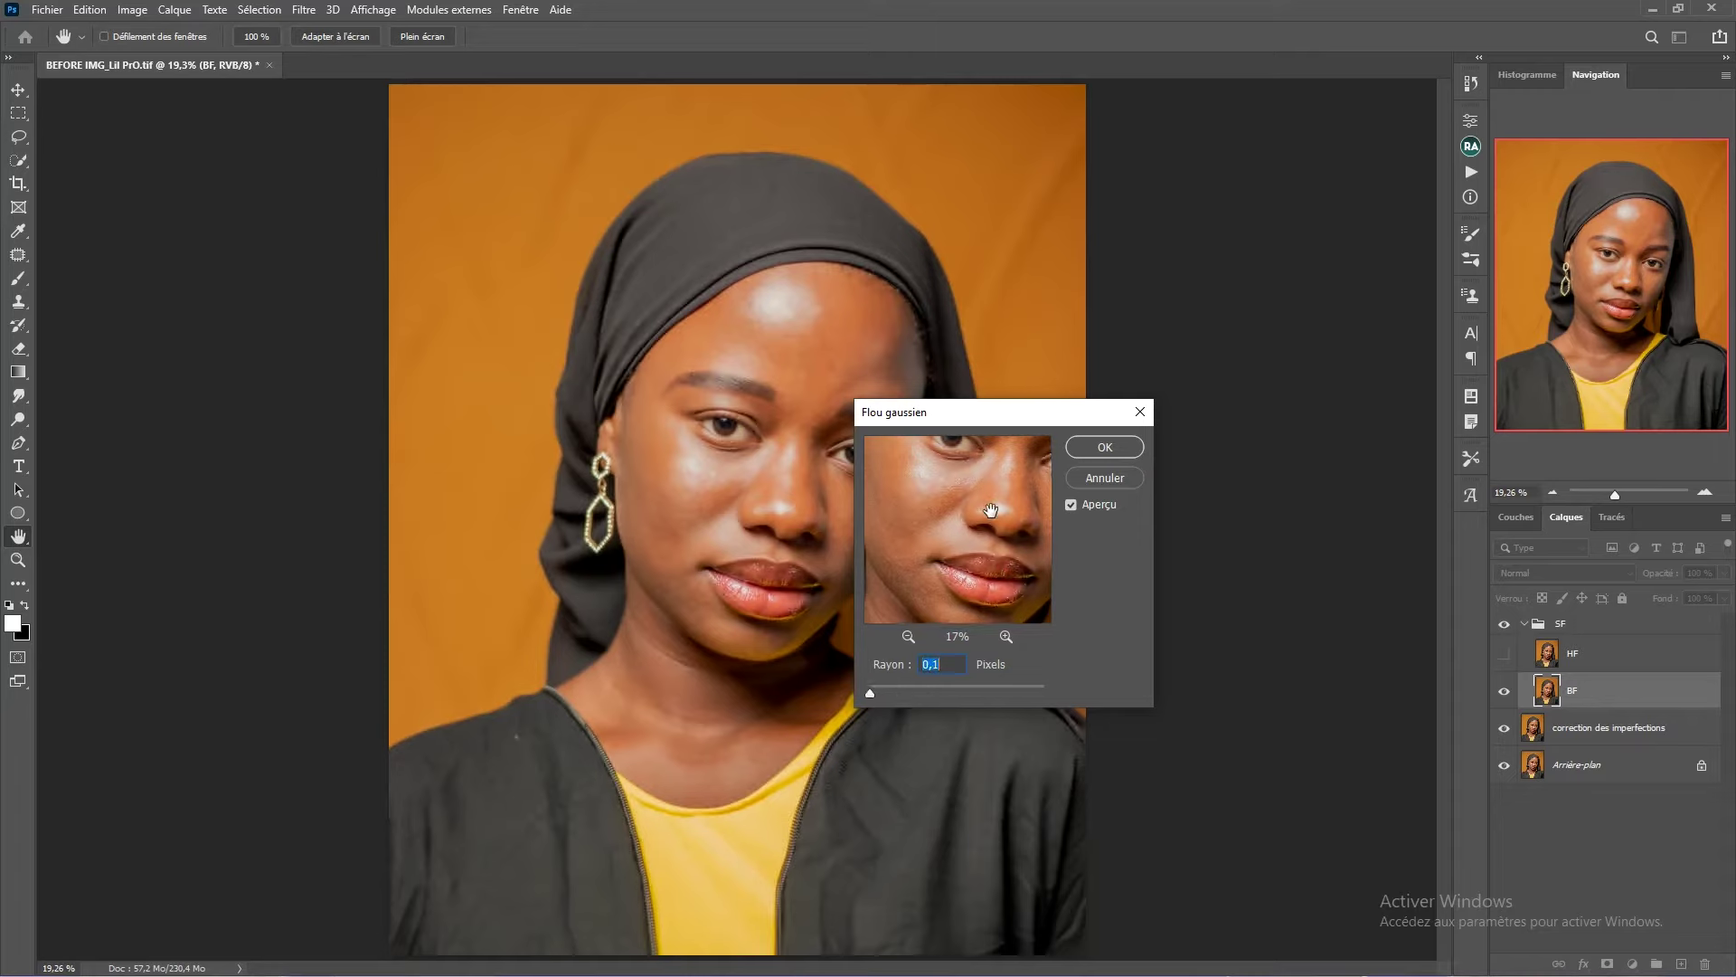
left_click(1006, 637)
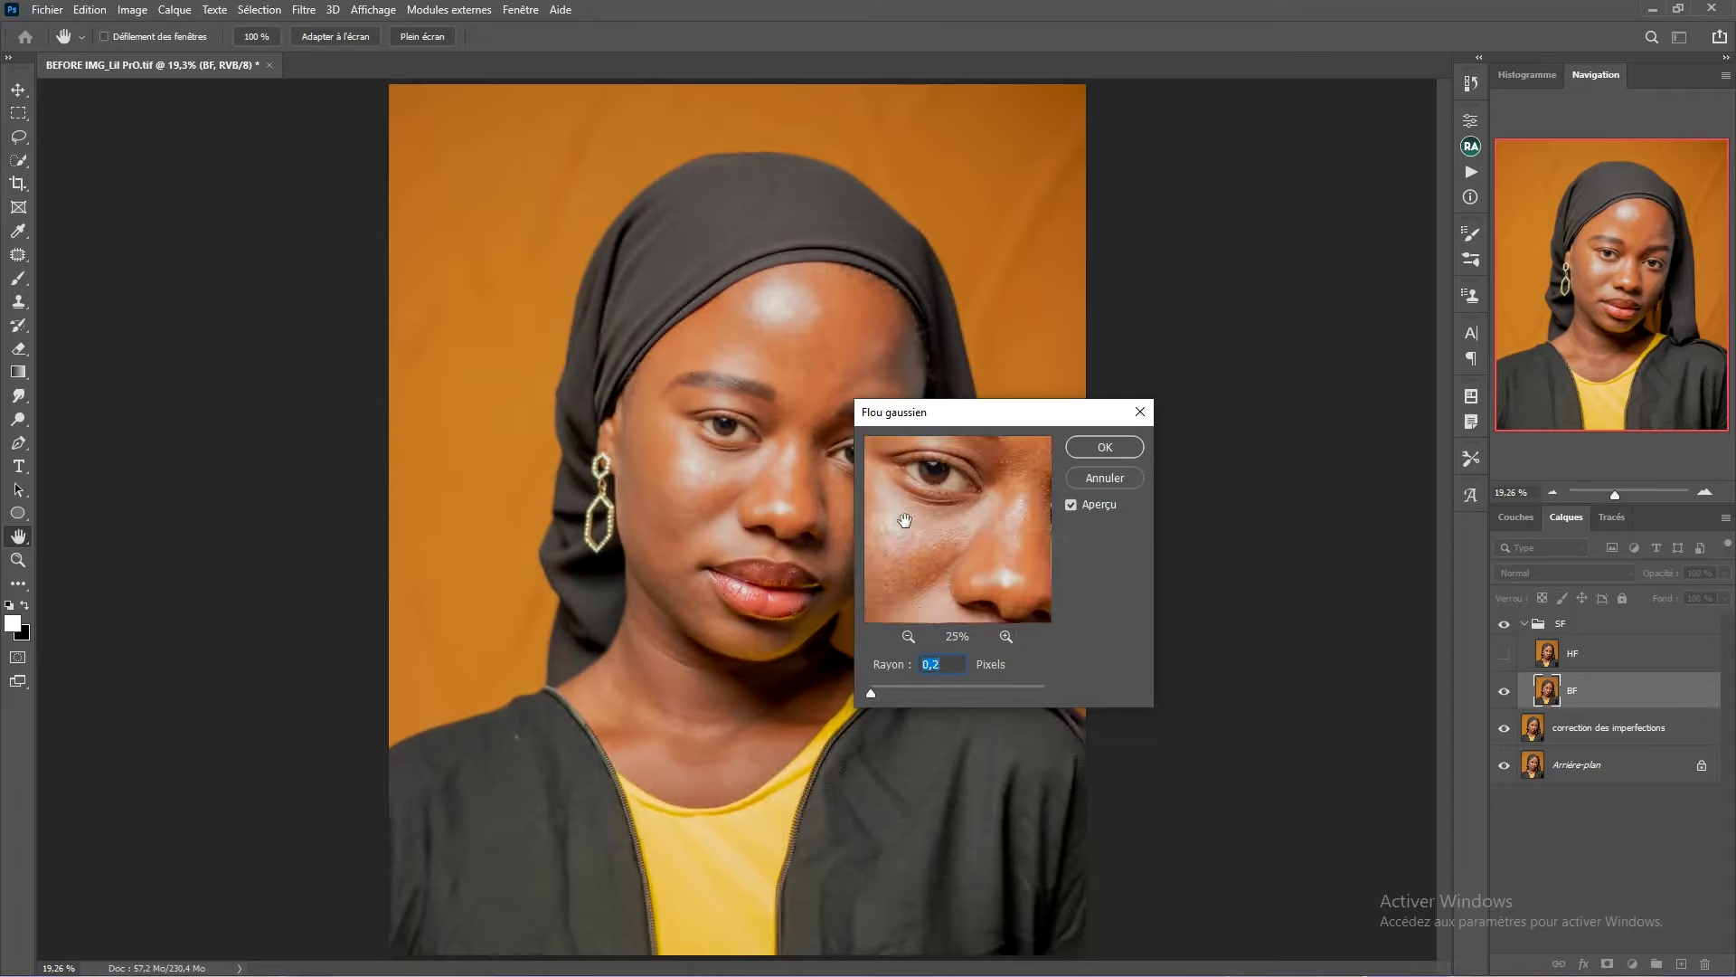
left_click_drag(898, 516, 955, 527)
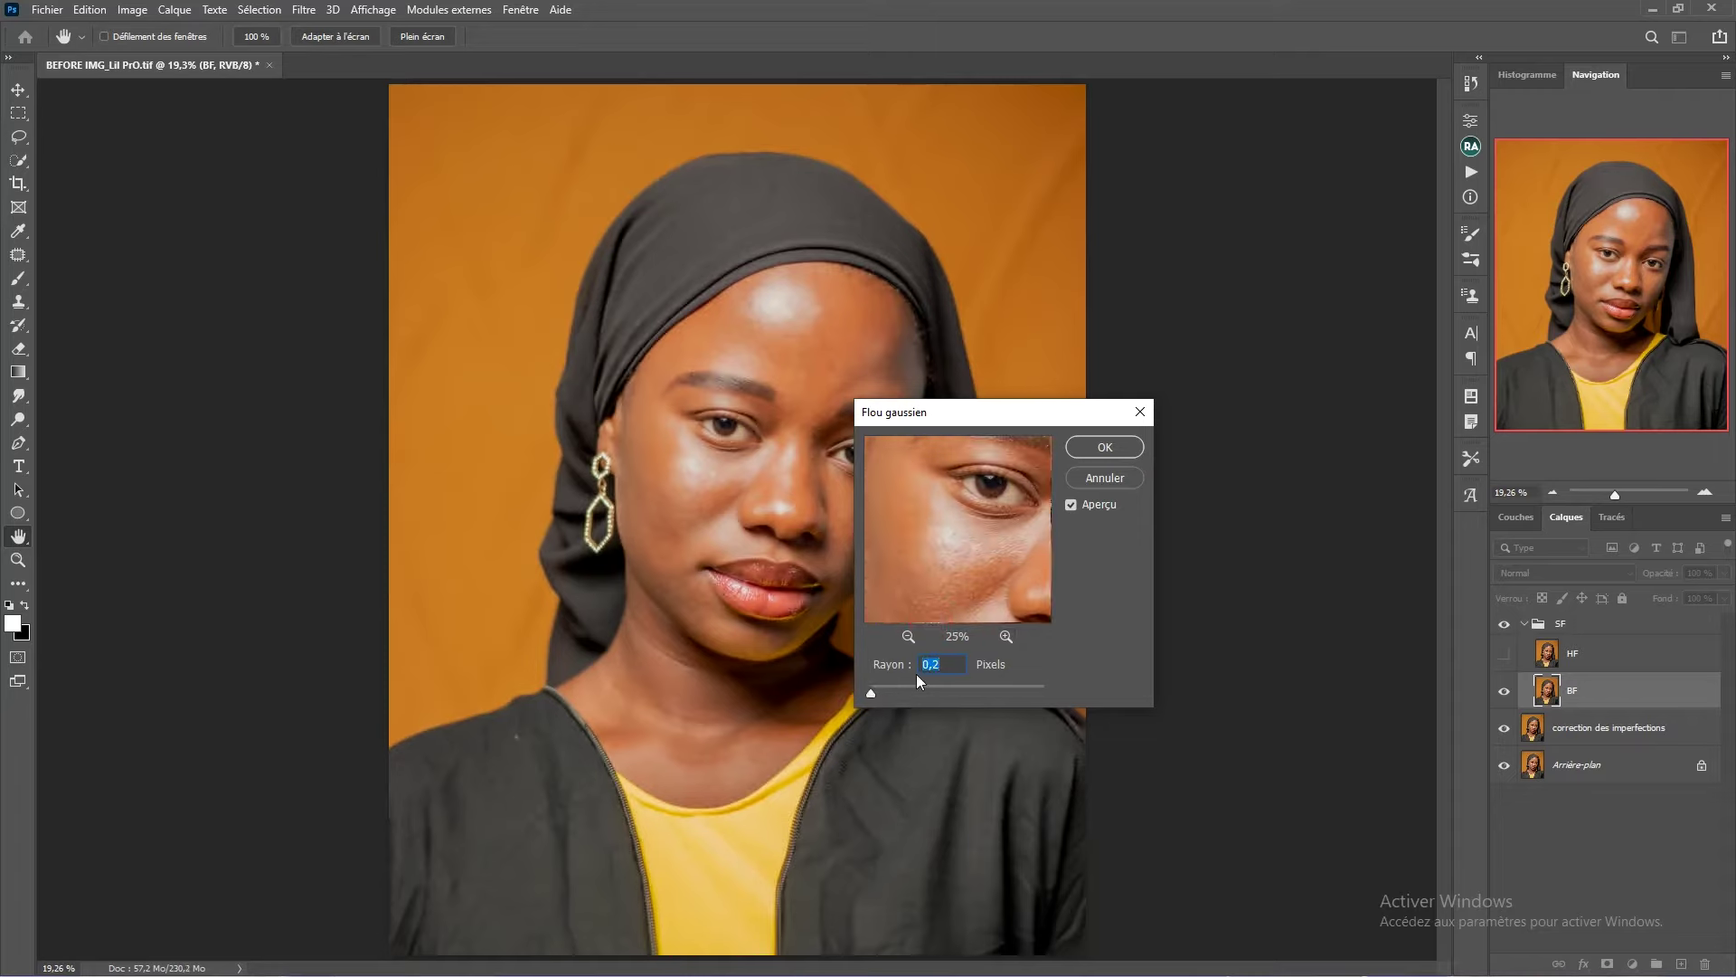
left_click_drag(867, 697, 846, 686)
left_click_drag(989, 521, 957, 539)
key("Up")
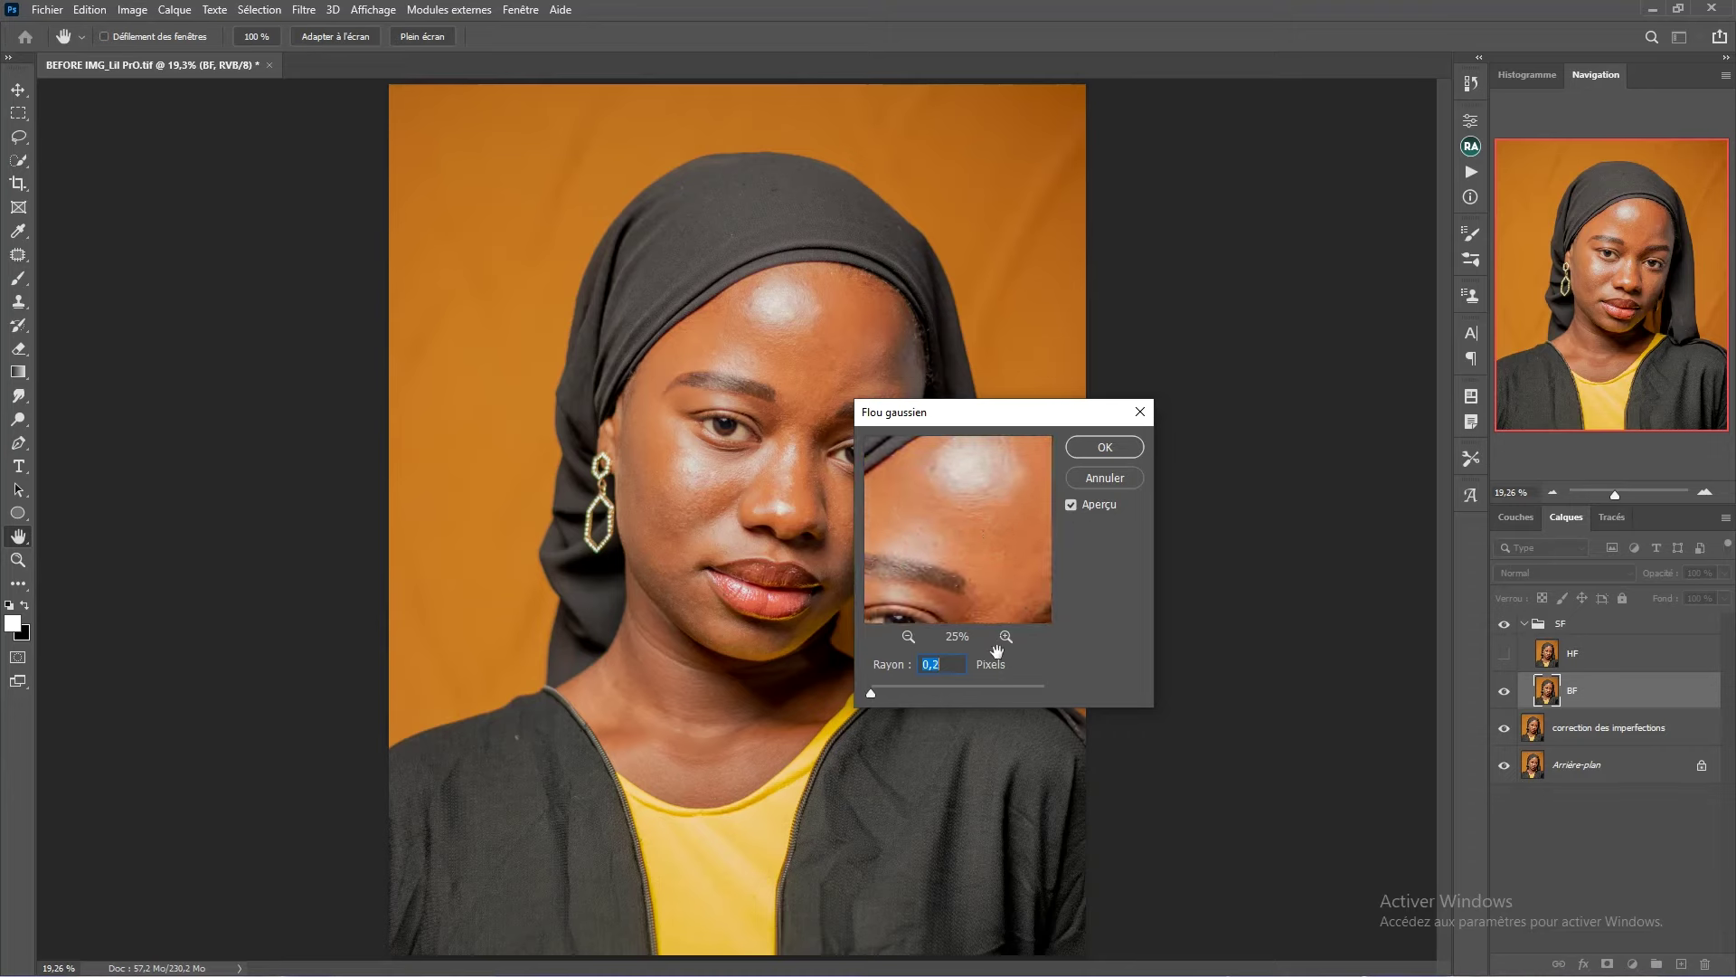
left_click(1006, 637)
left_click(1005, 636)
left_click_drag(1001, 589, 931, 497)
left_click_drag(1001, 581, 996, 457)
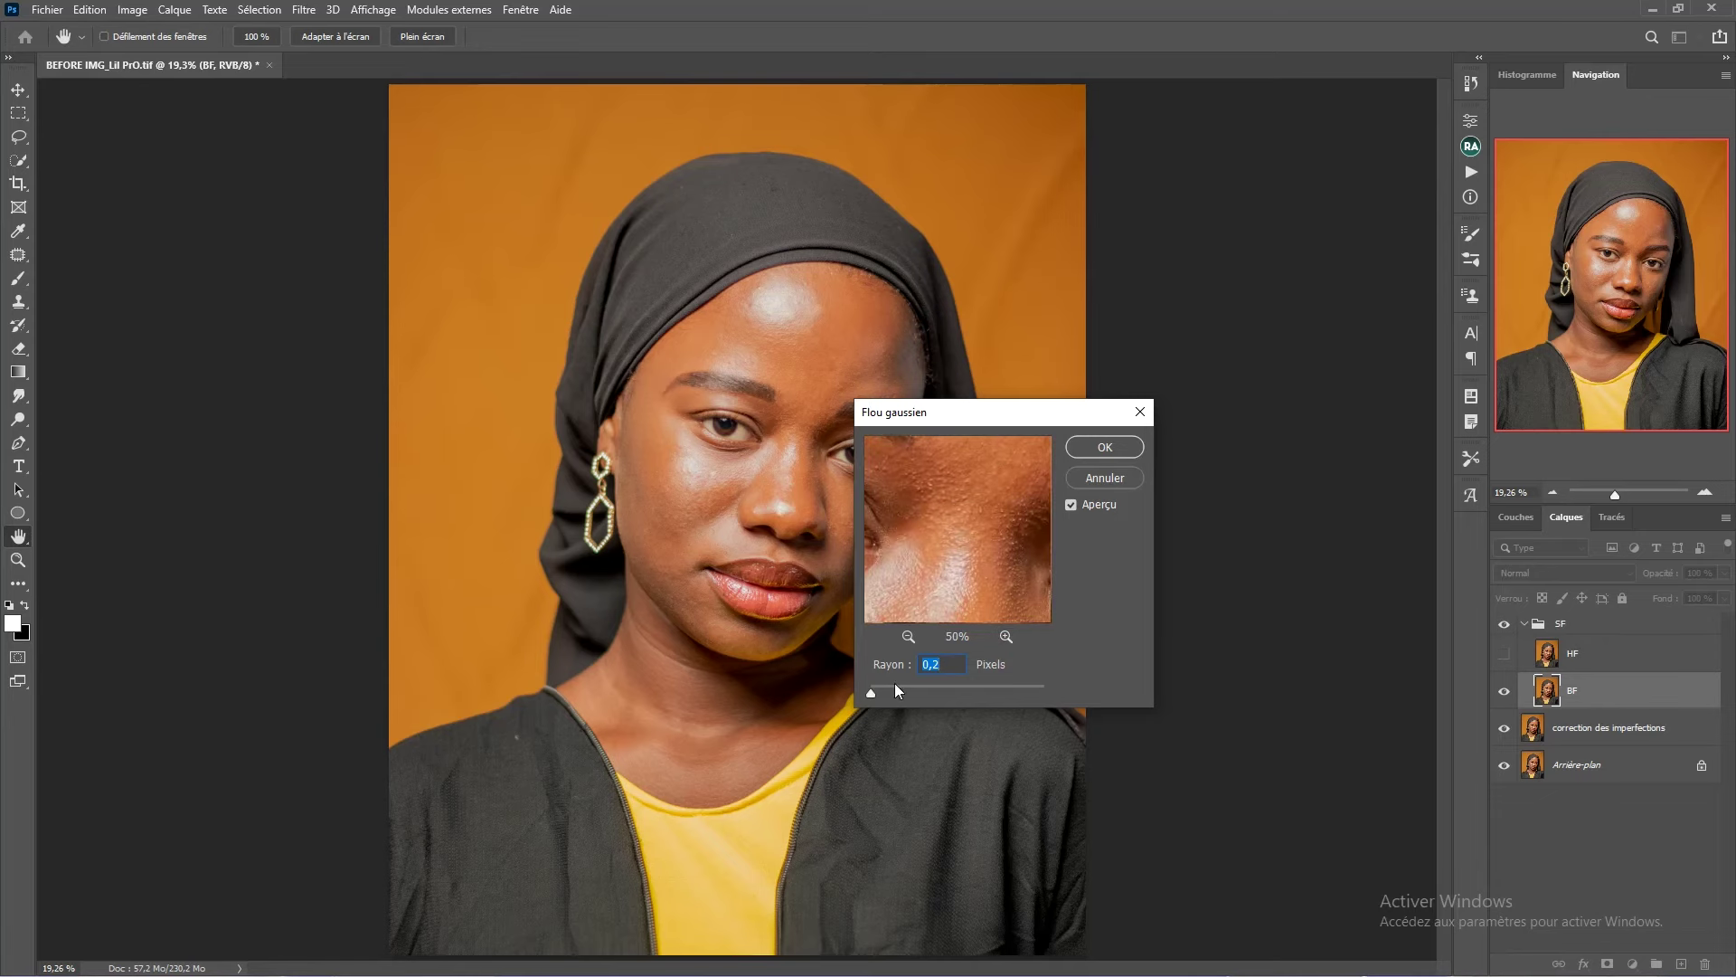
- Apply the Gaussian blur to the BF layer with a radius of 8,0 pixels and check the blurred portrait
left_click_drag(881, 696, 897, 692)
left_click_drag(915, 687, 926, 684)
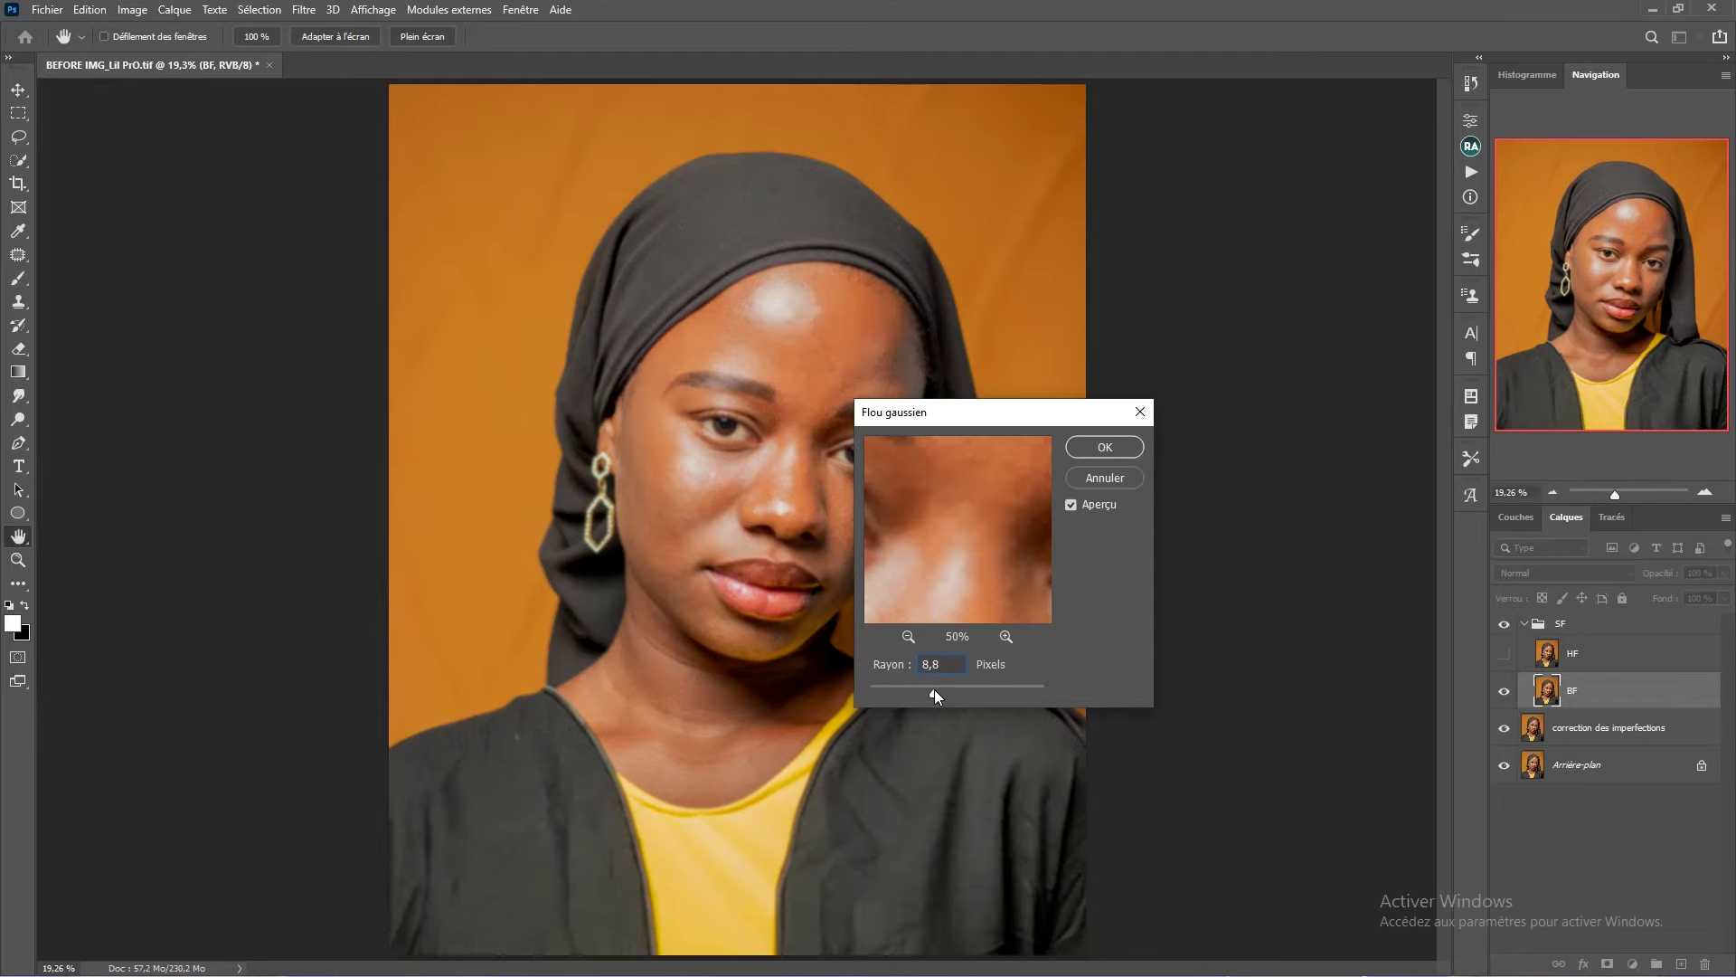
key("BackSpace")
key("BackSpace")
left_click(1029, 660)
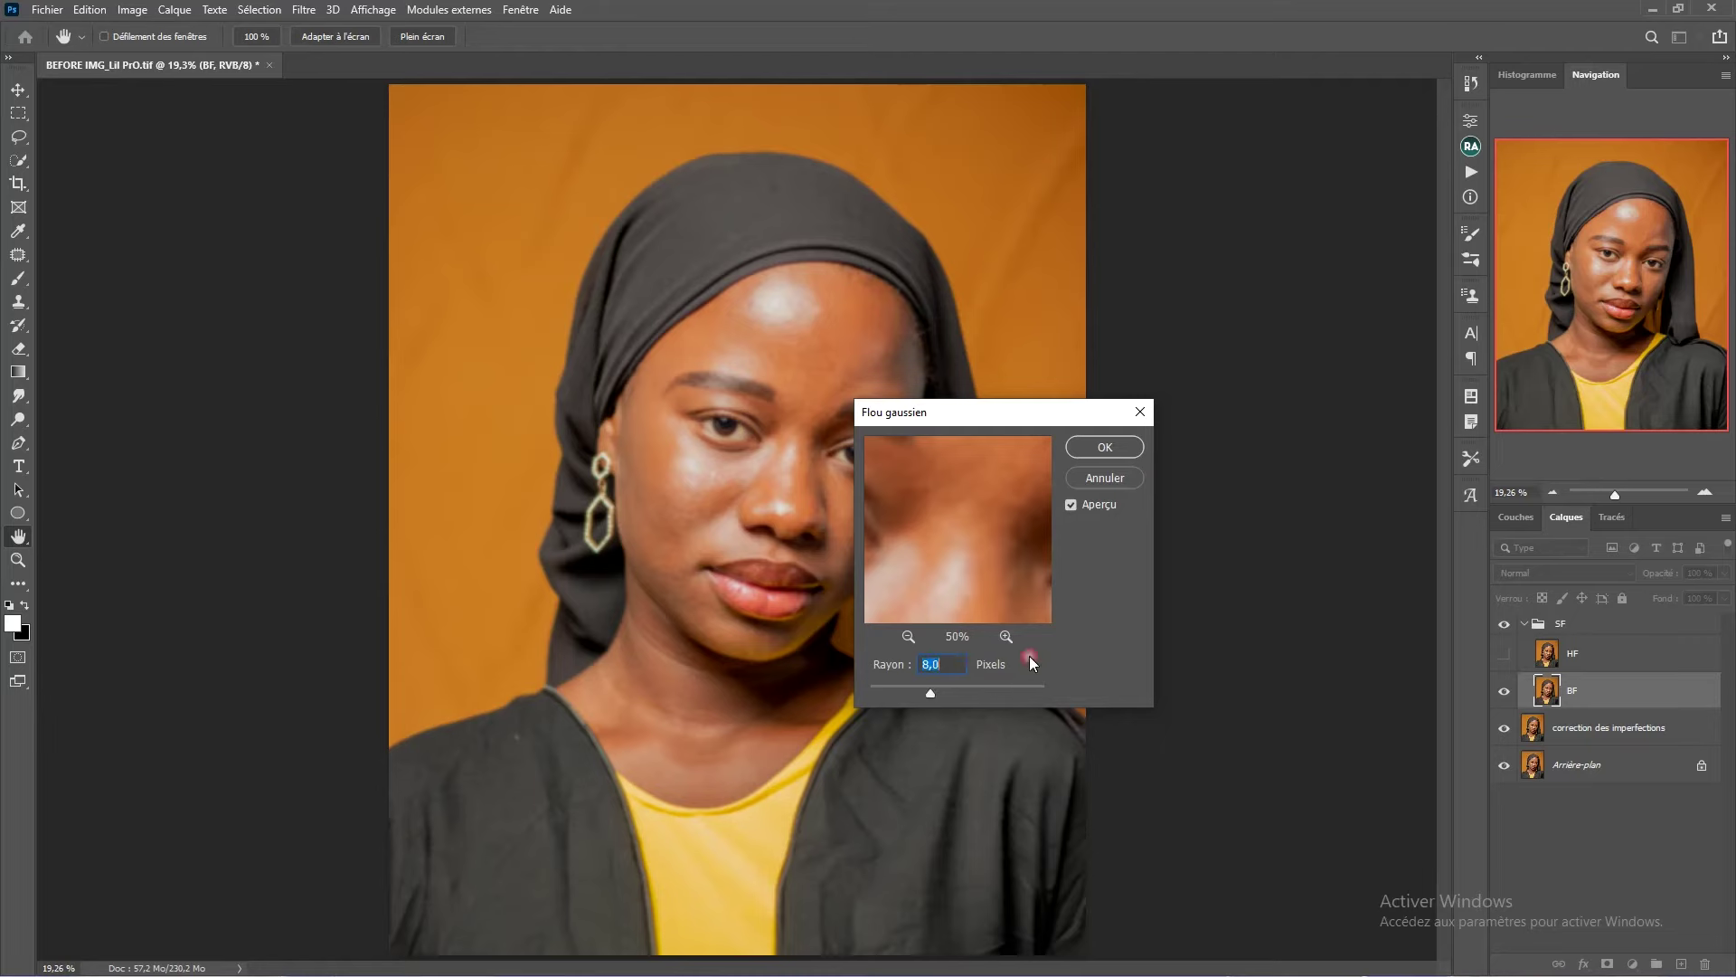
left_click(1101, 451)
key("j")
scroll(768, 406, "up", 3)
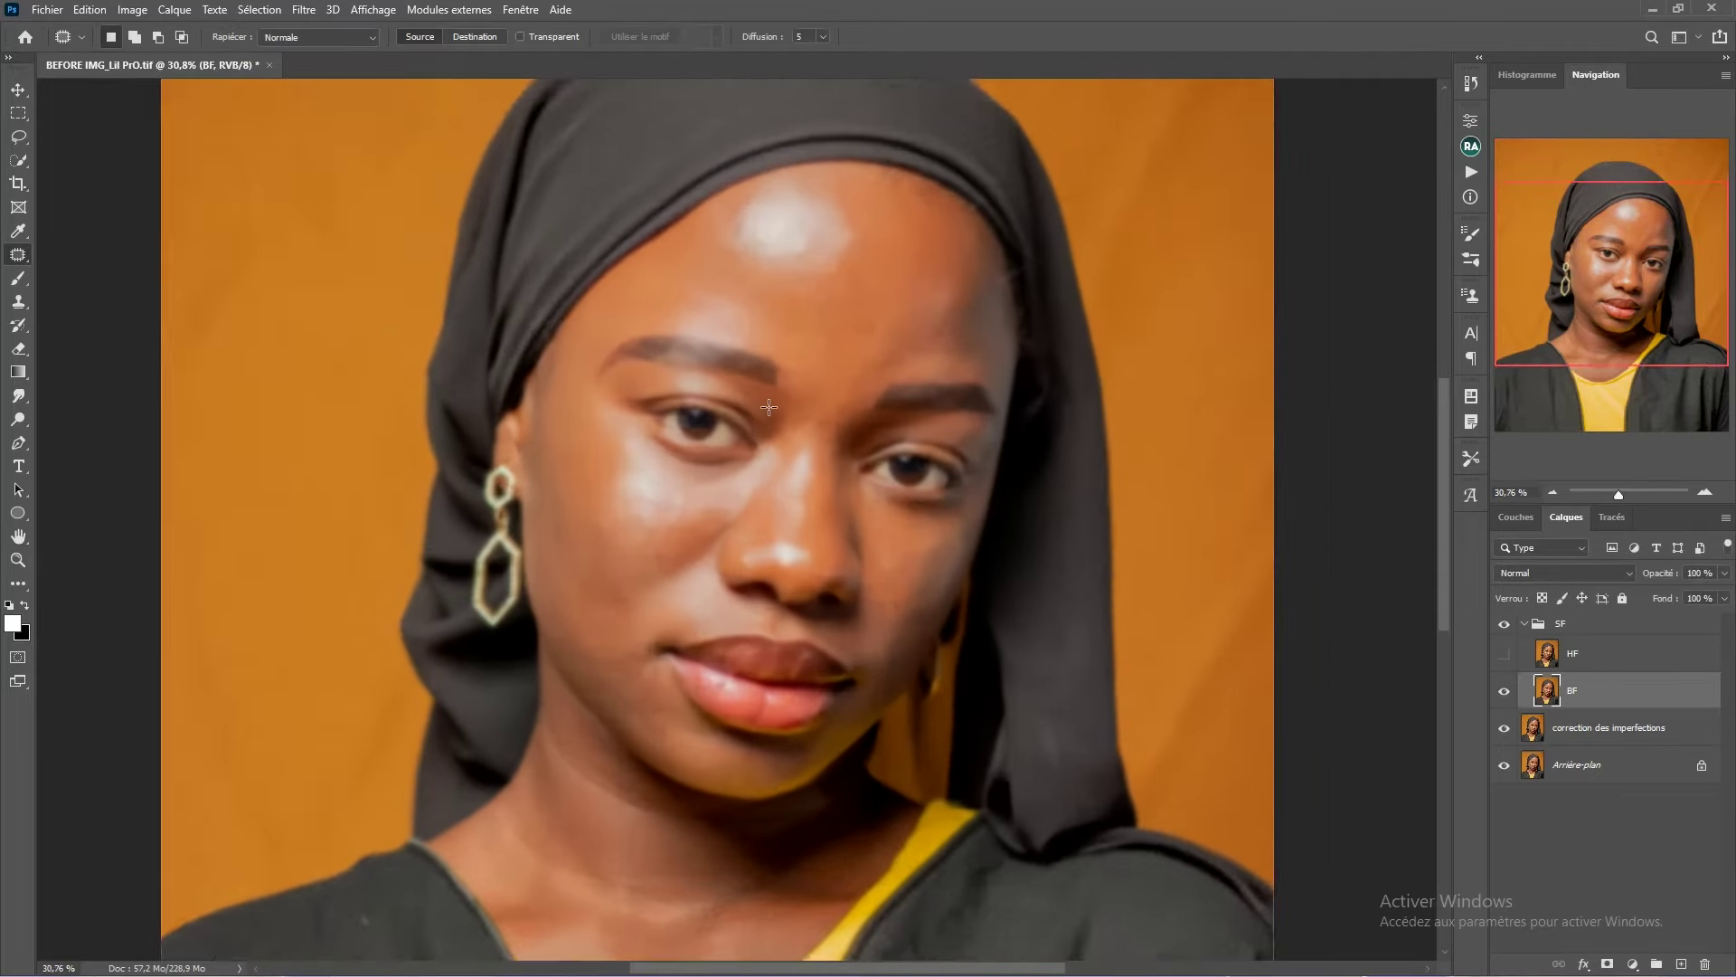
scroll(767, 405, "down", 3)
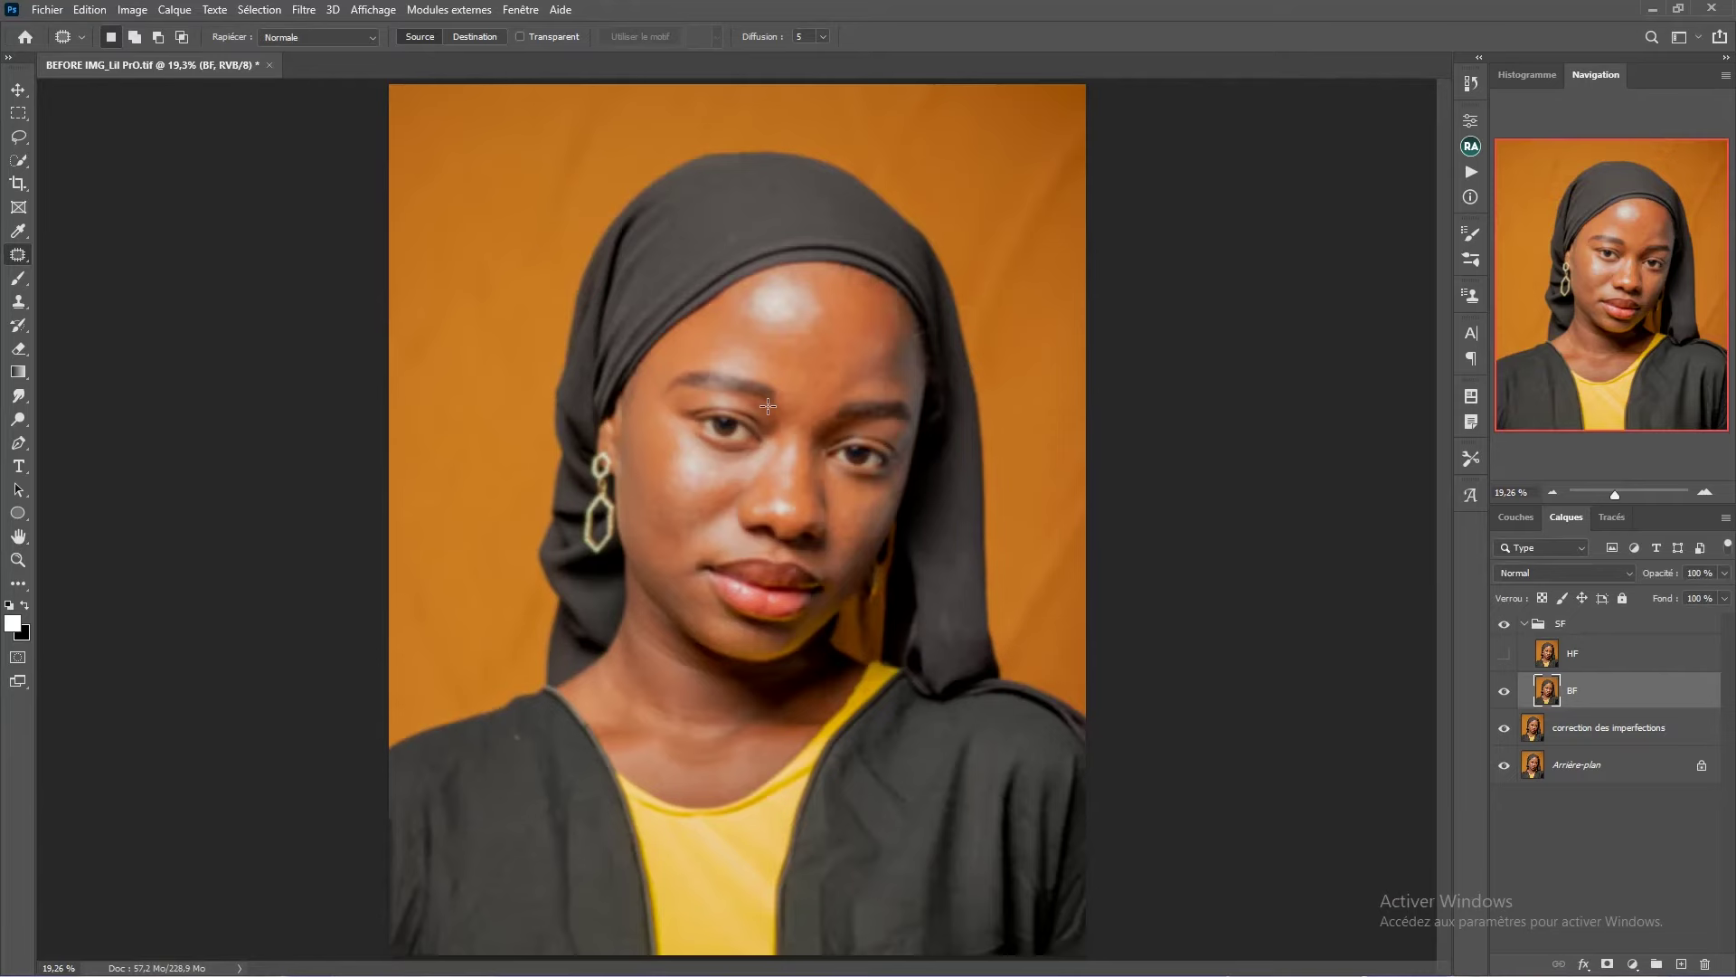
- Show and select the HF layer, and open Apply Image (Appliquer une image) for it
left_click(1504, 653)
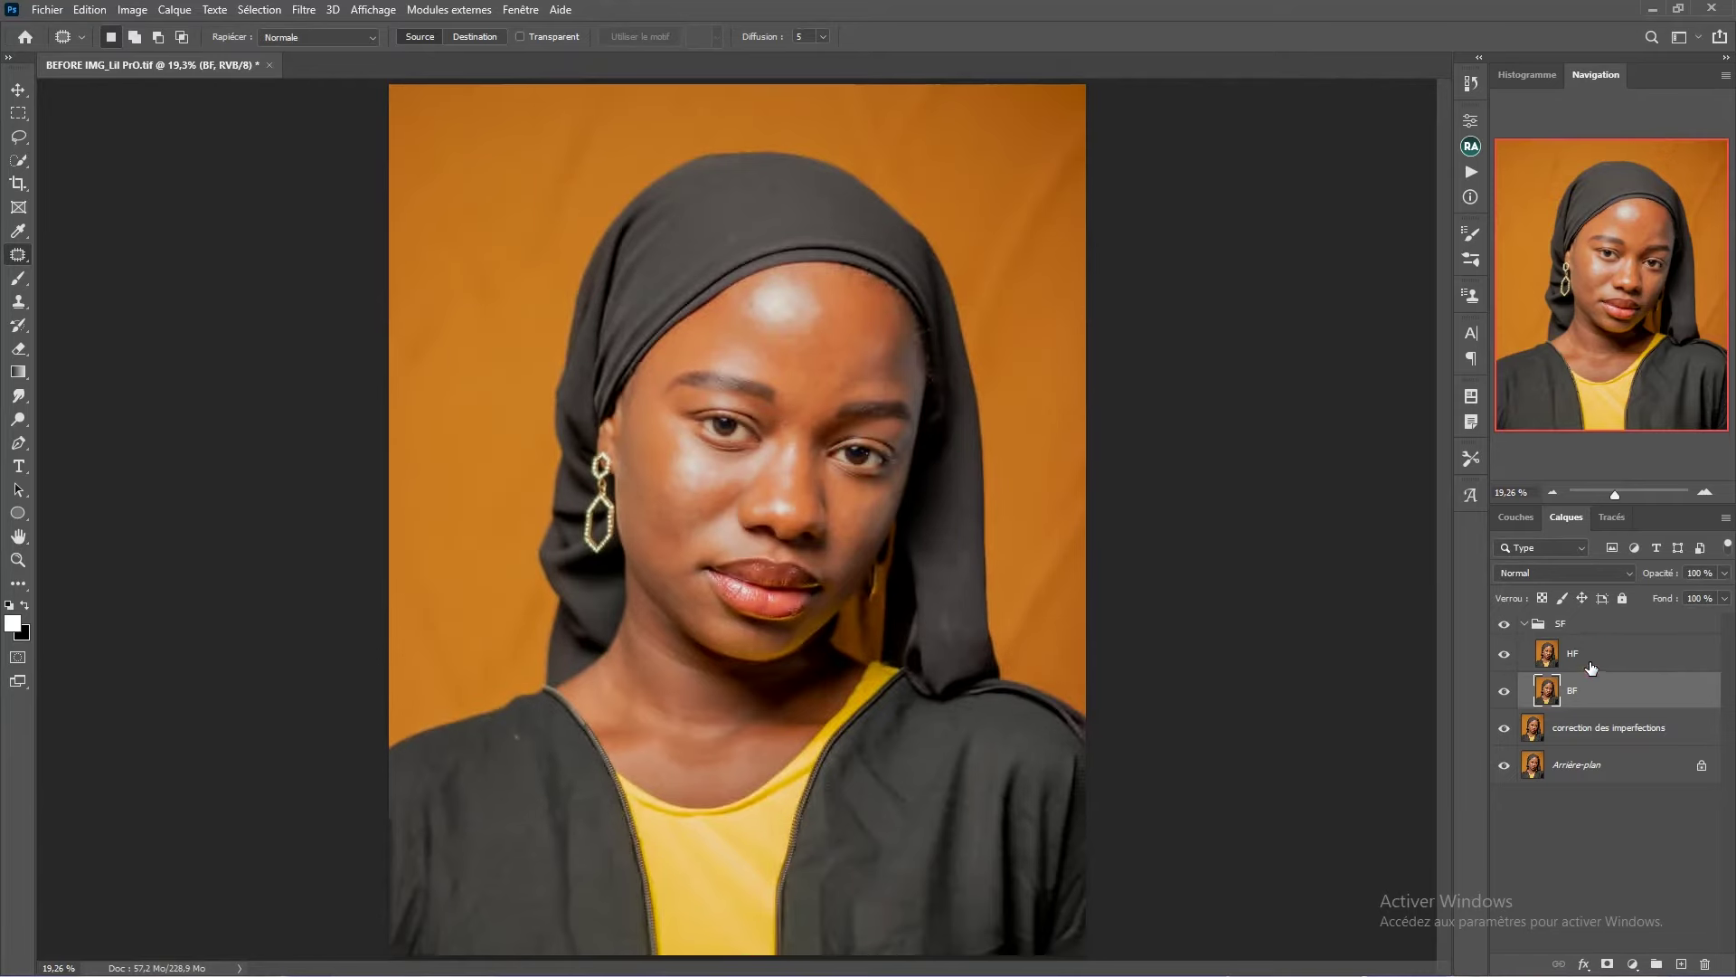
left_click(1590, 662)
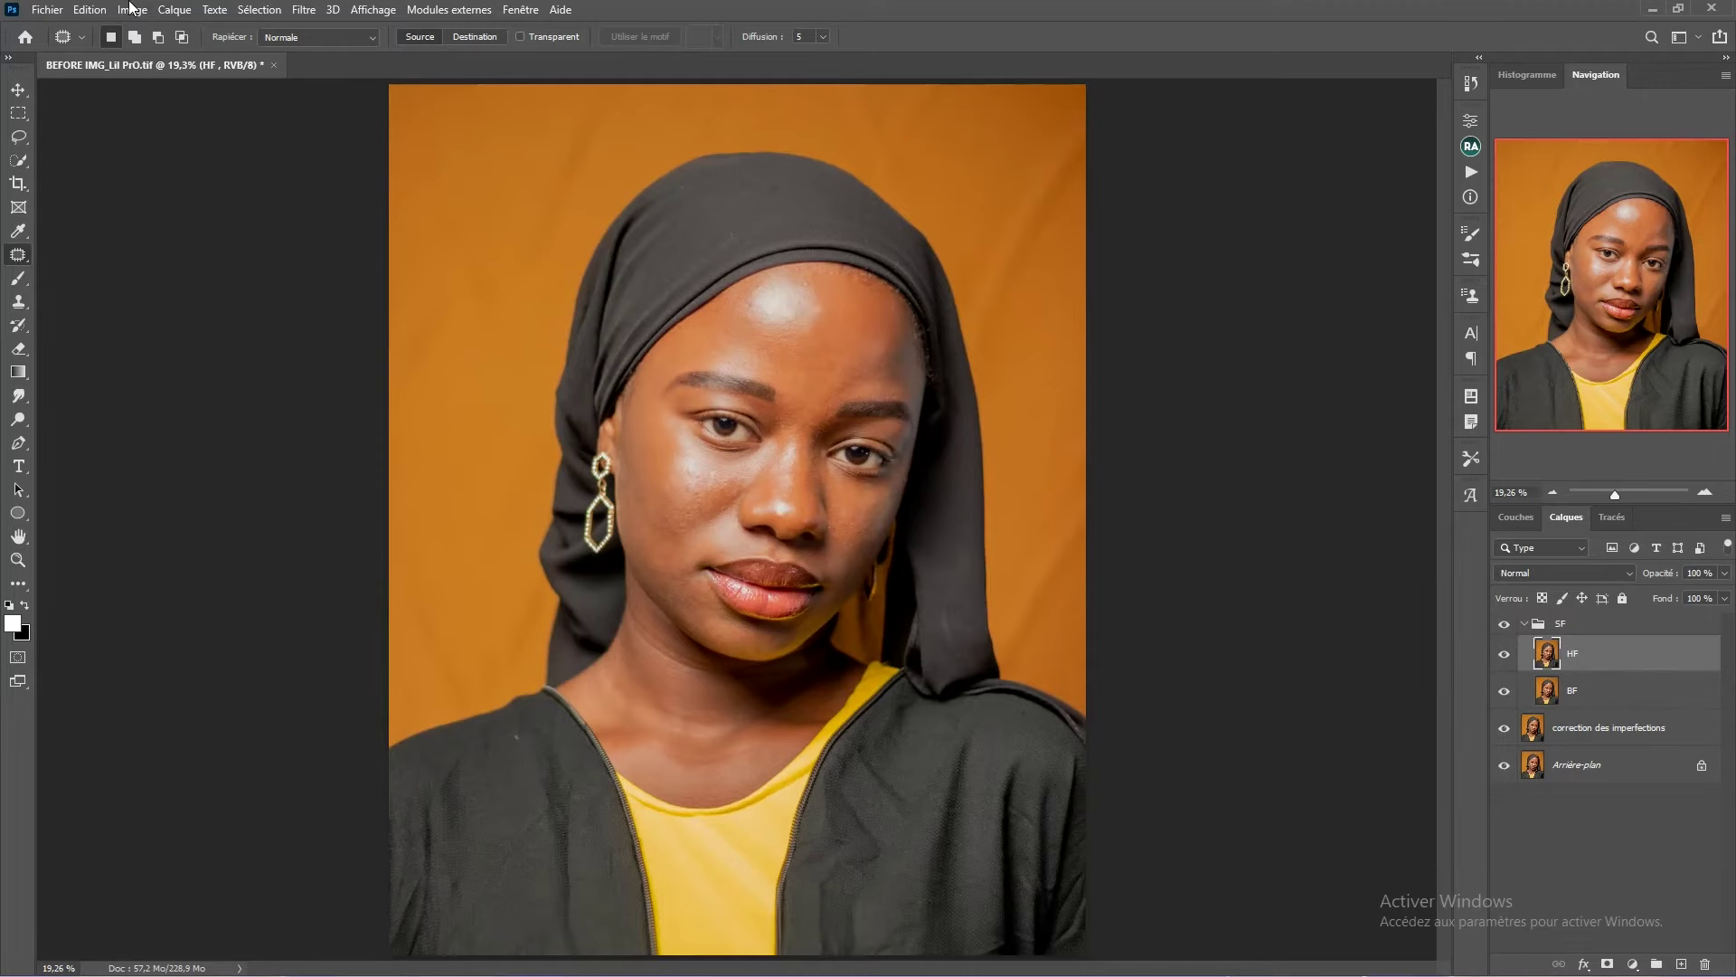
left_click(131, 9)
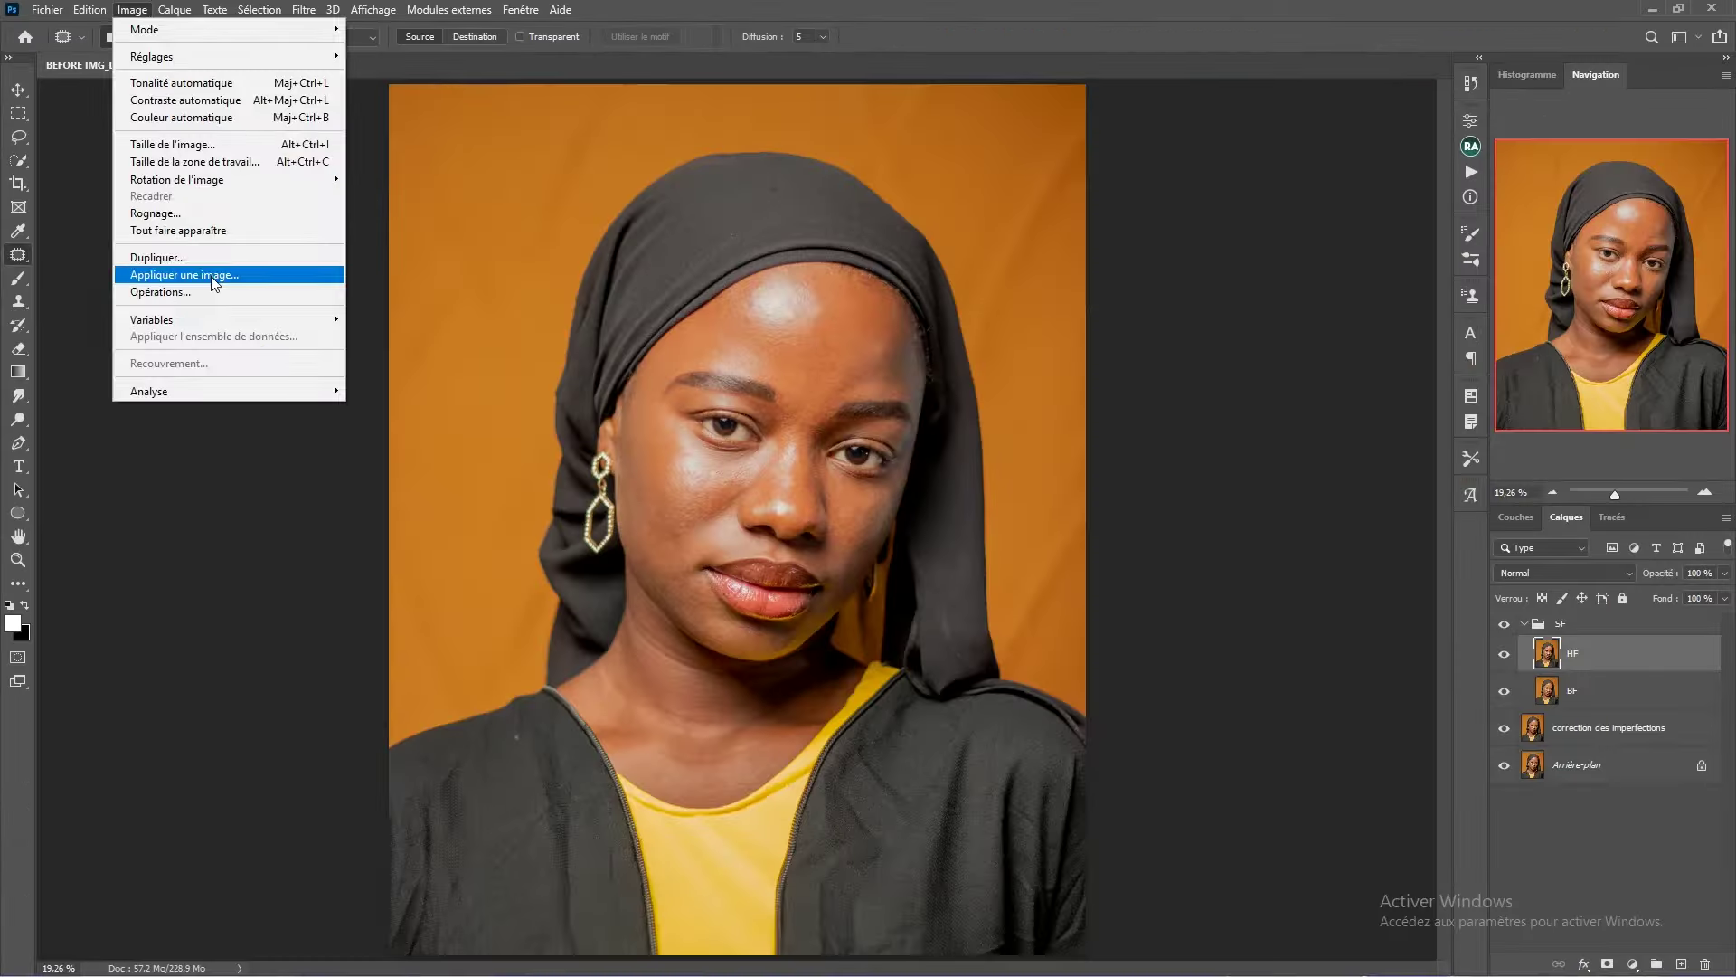
left_click(369, 549)
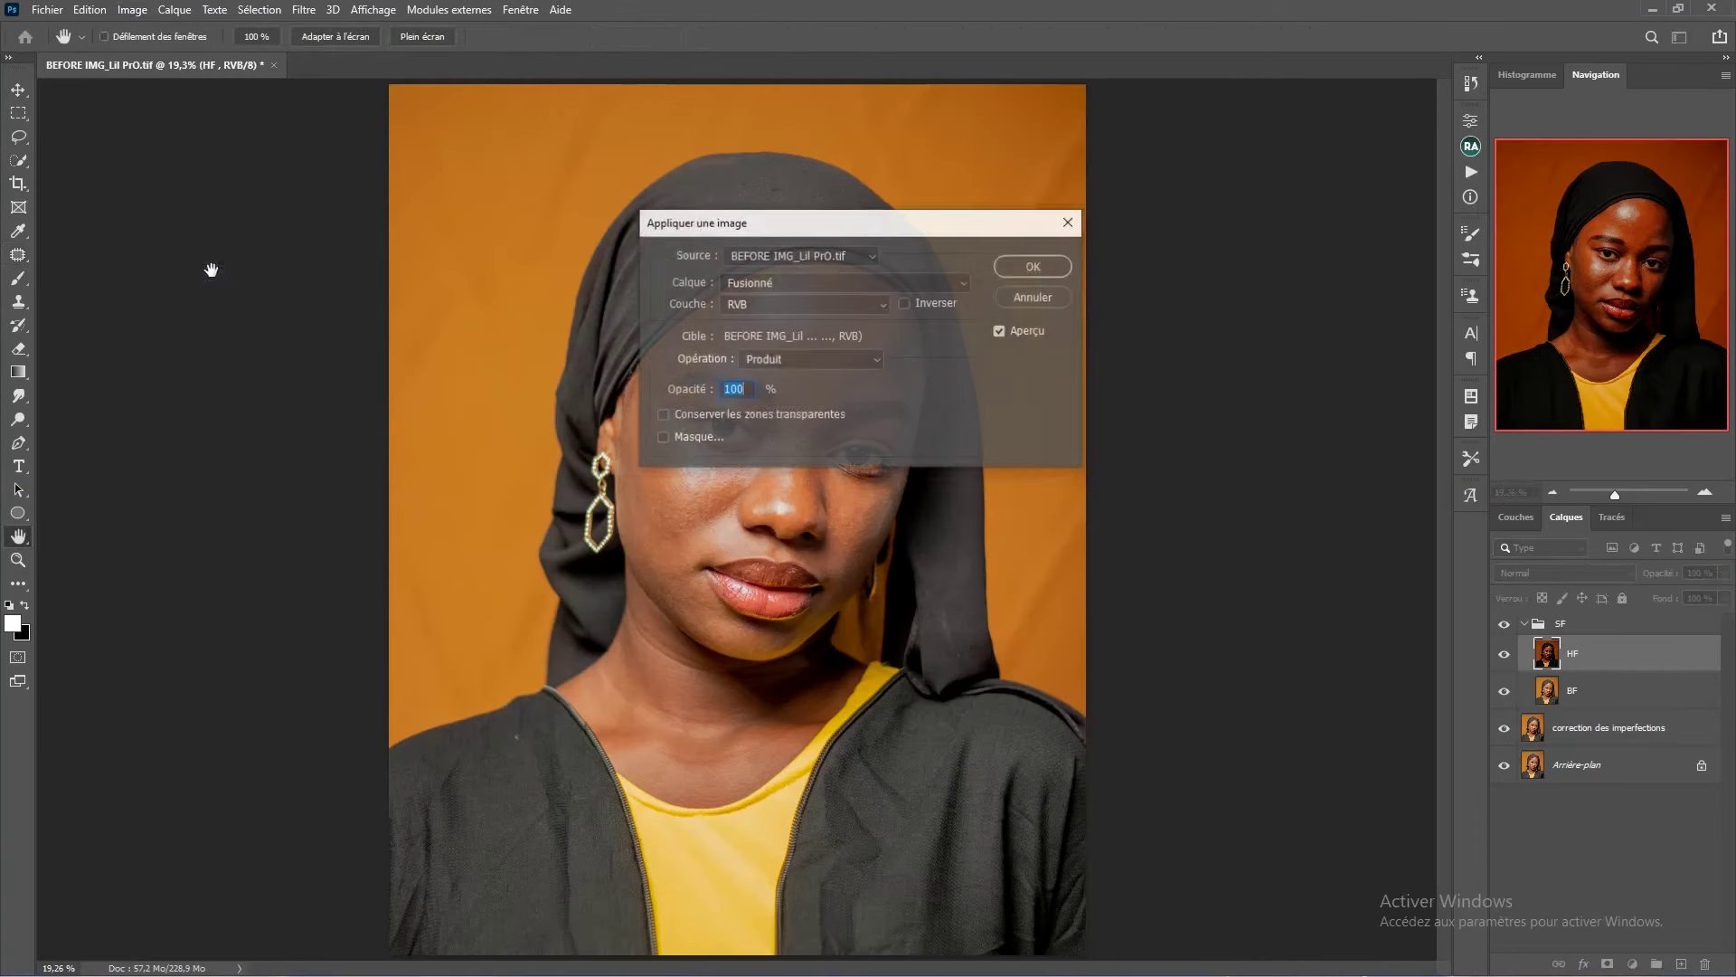
left_click_drag(828, 225, 803, 326)
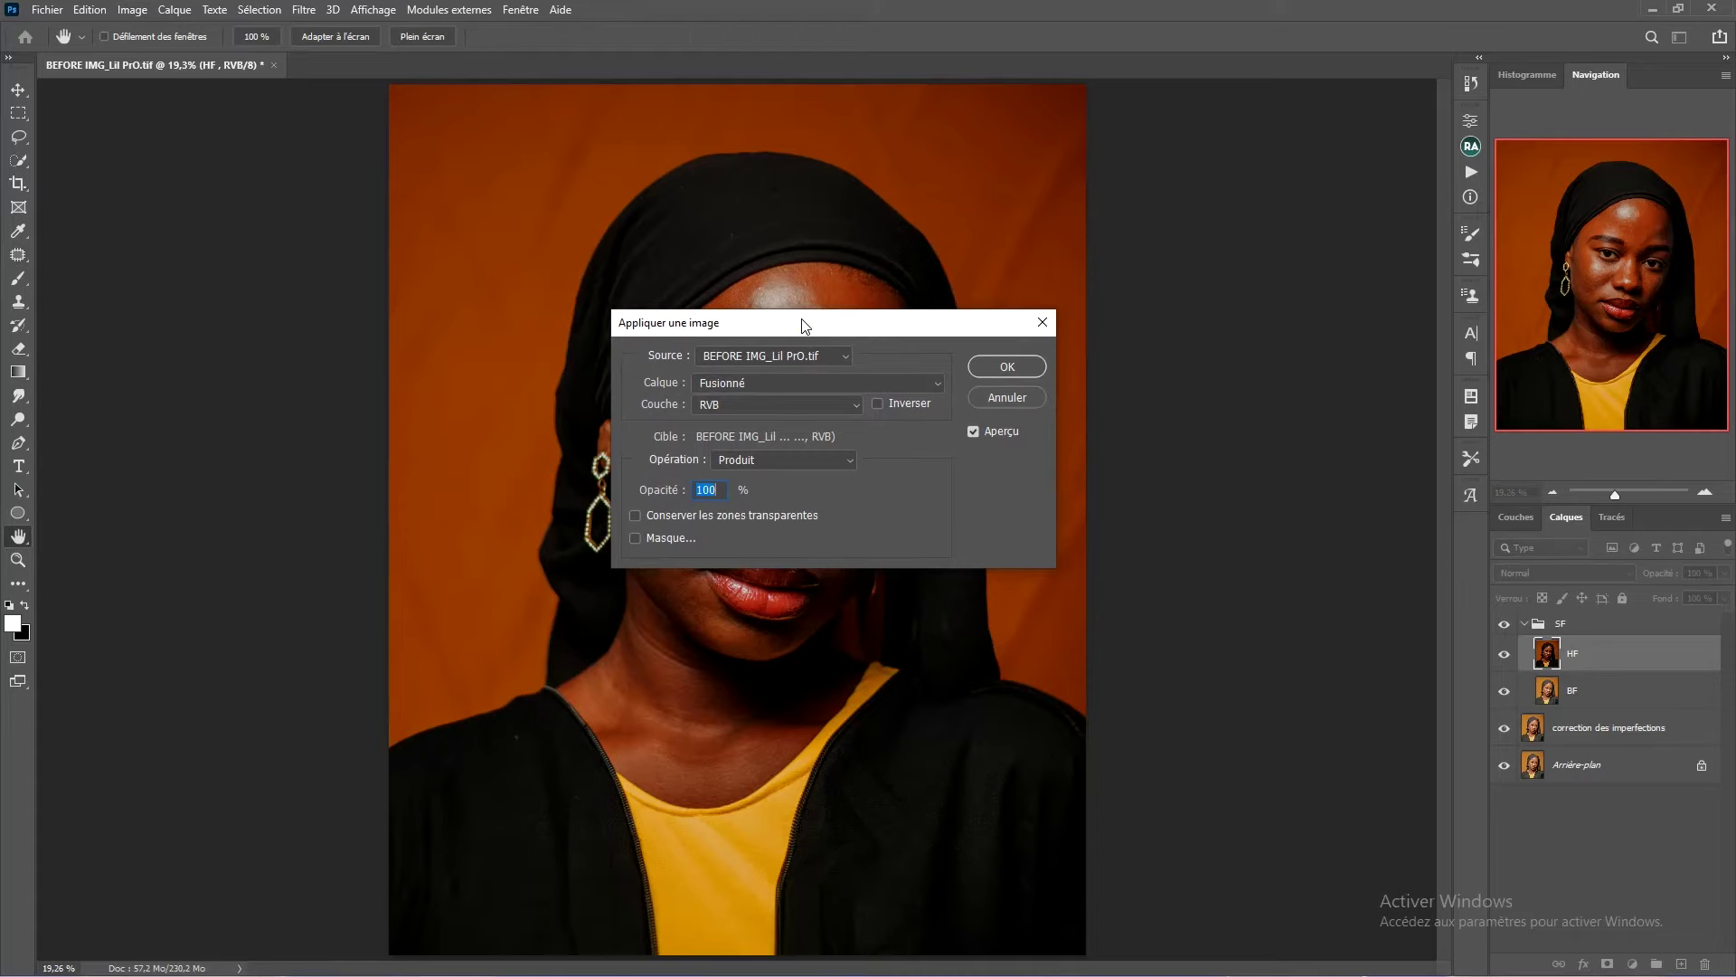
- Set Apply Image to use the BF layer, the RVB channel and the Soustraction operation, and uncover the face behind the dialog
left_click(769, 384)
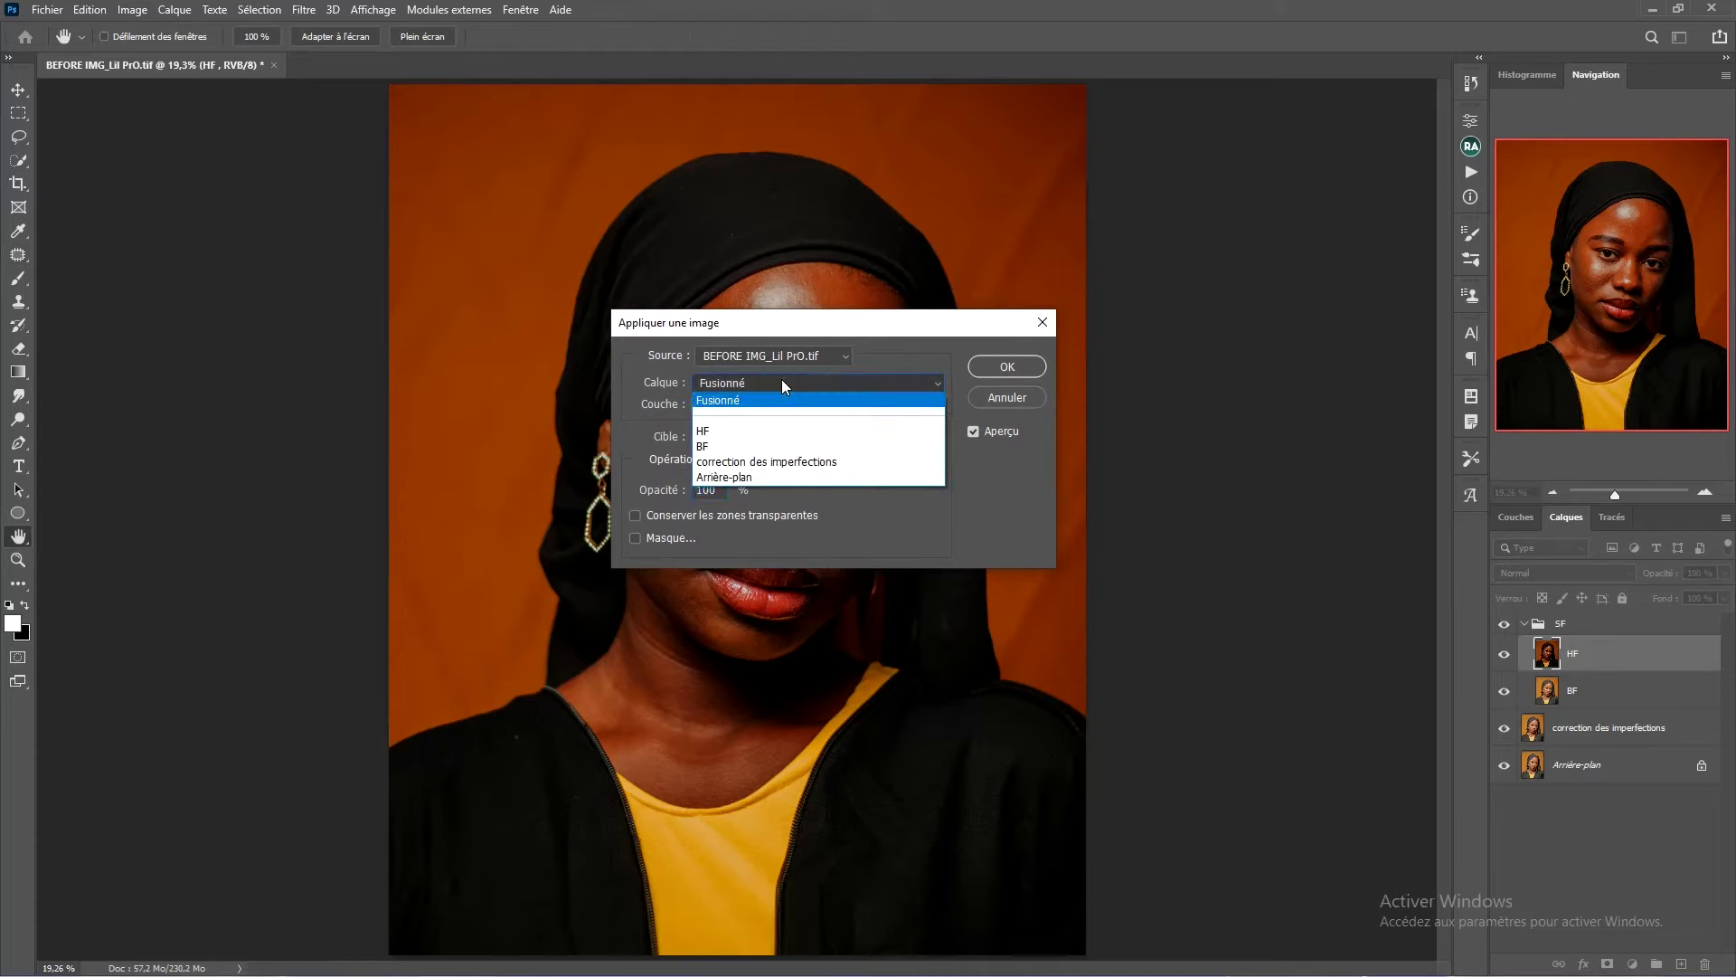
left_click(730, 447)
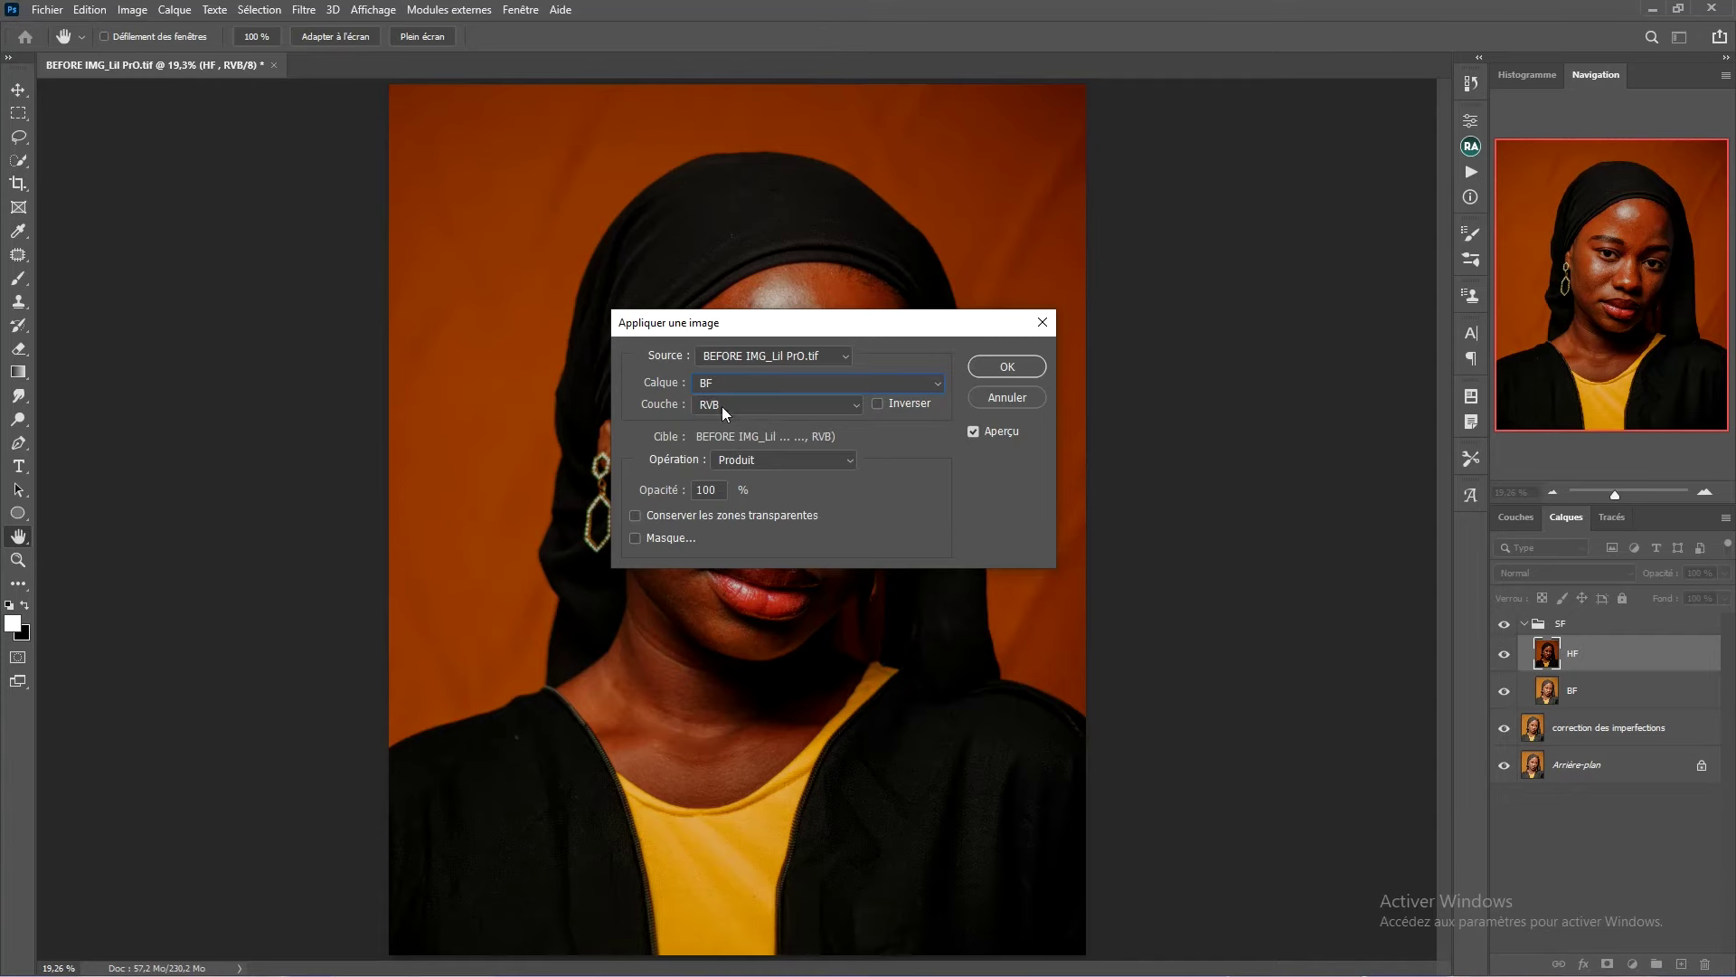
left_click(722, 405)
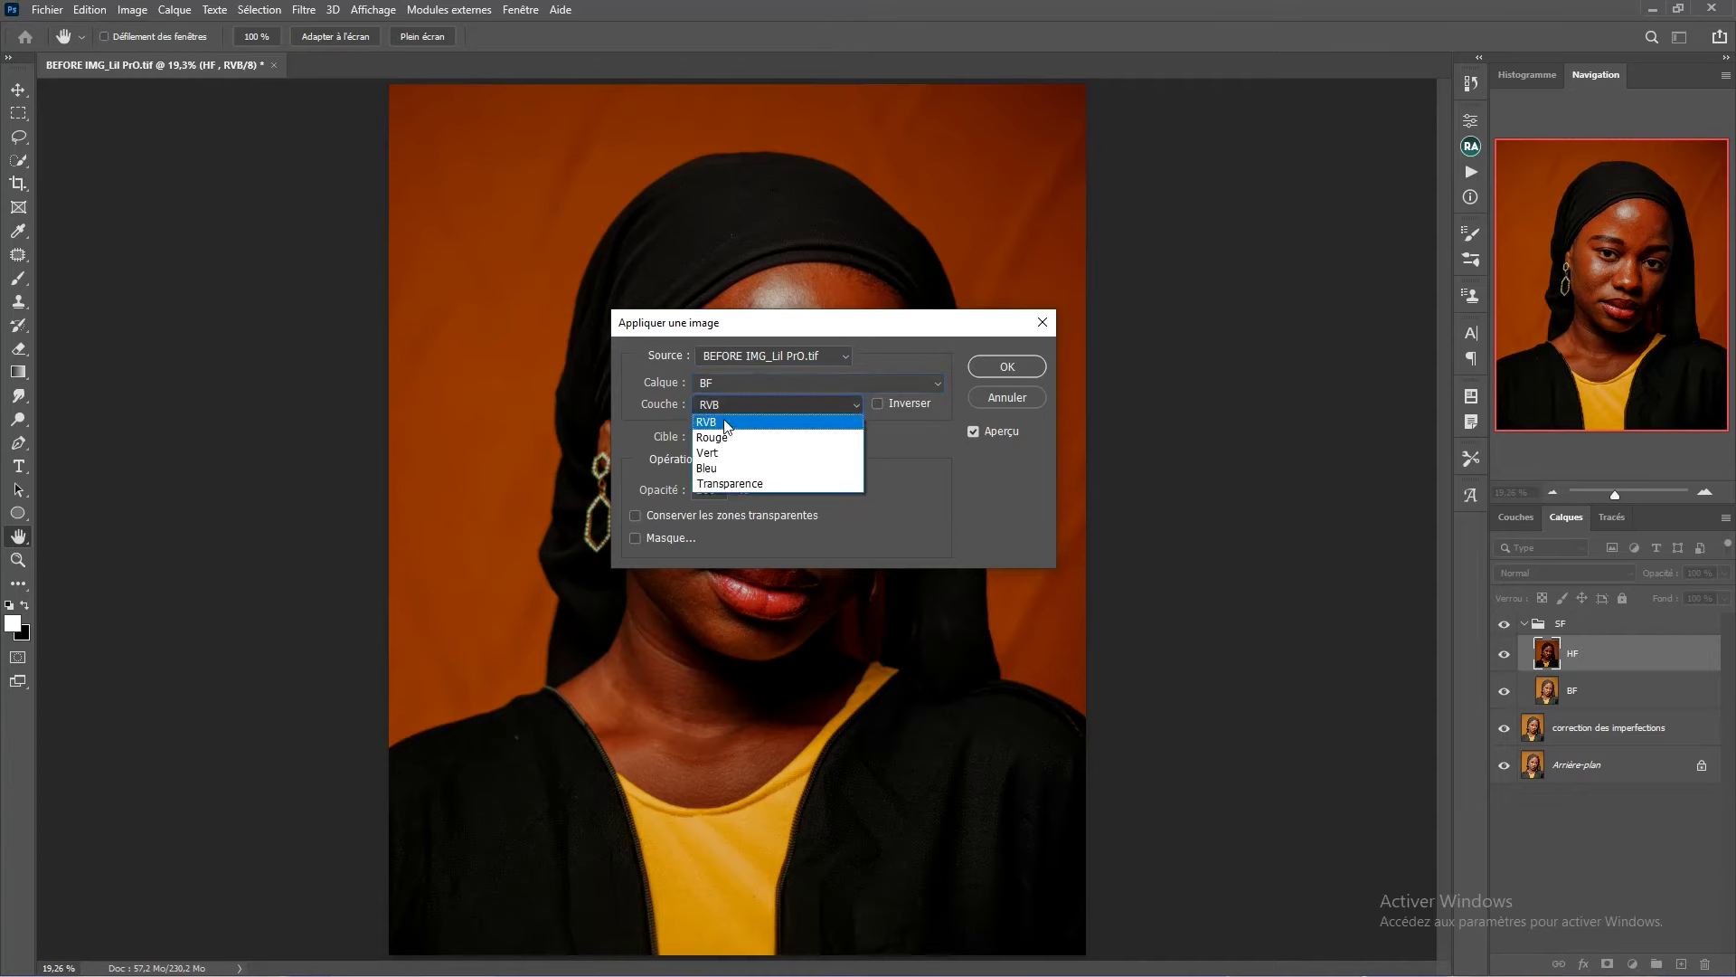
left_click(726, 425)
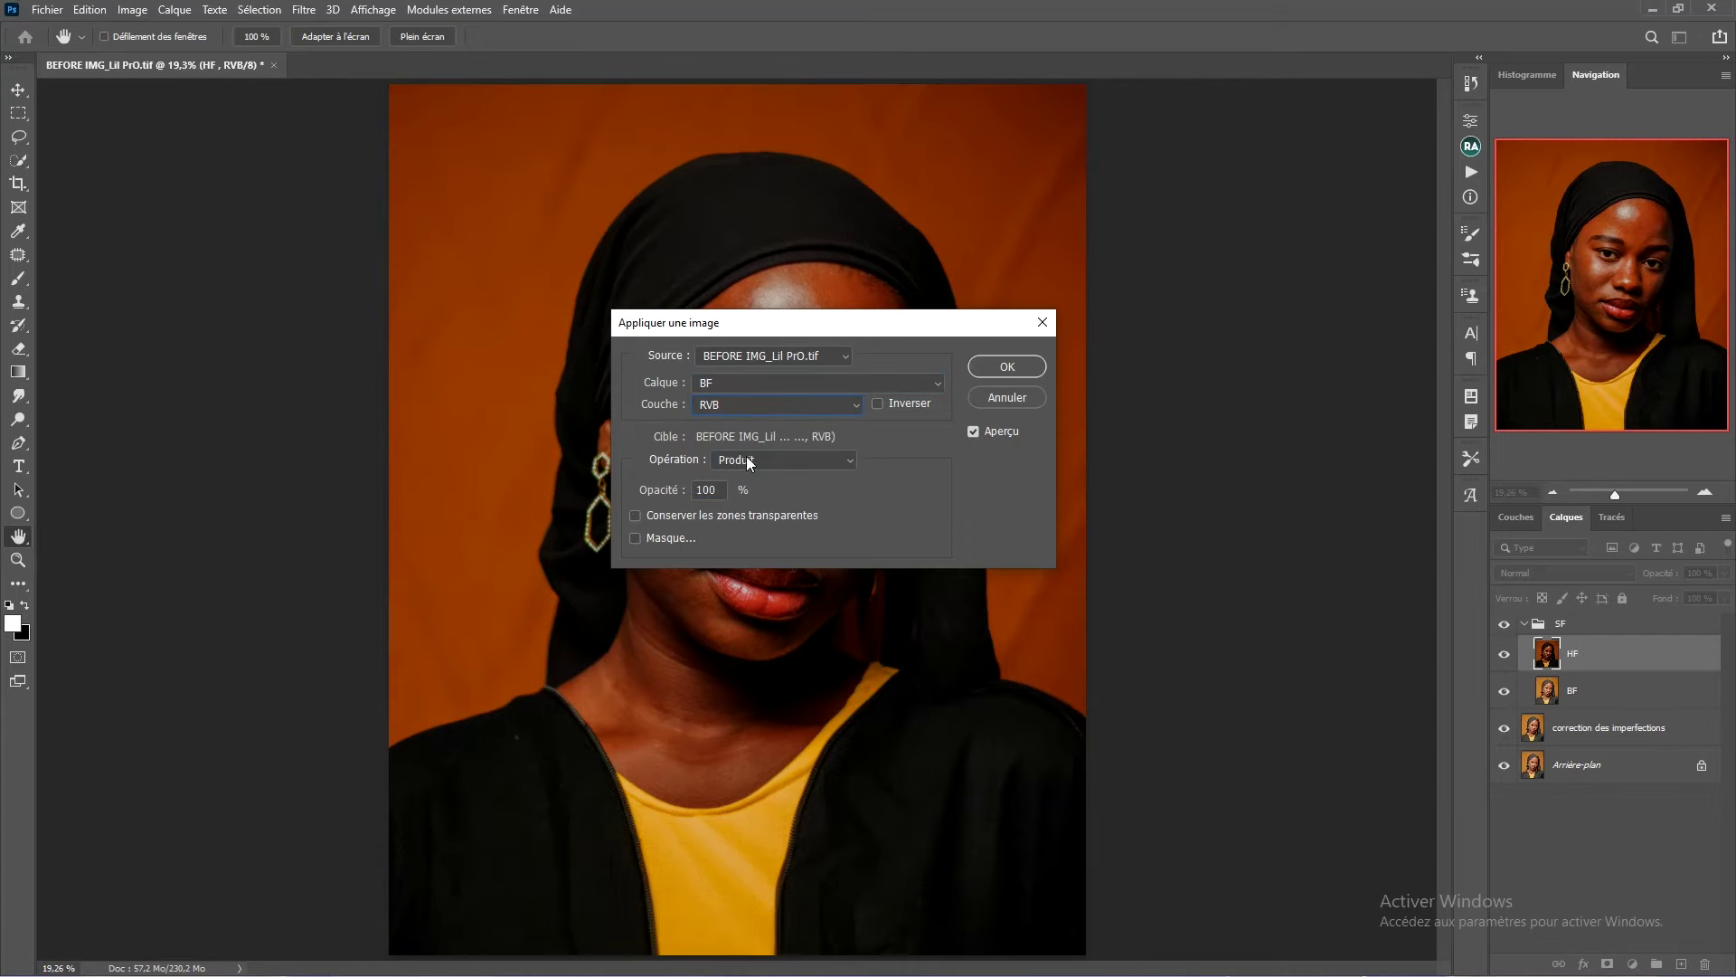
left_click(747, 459)
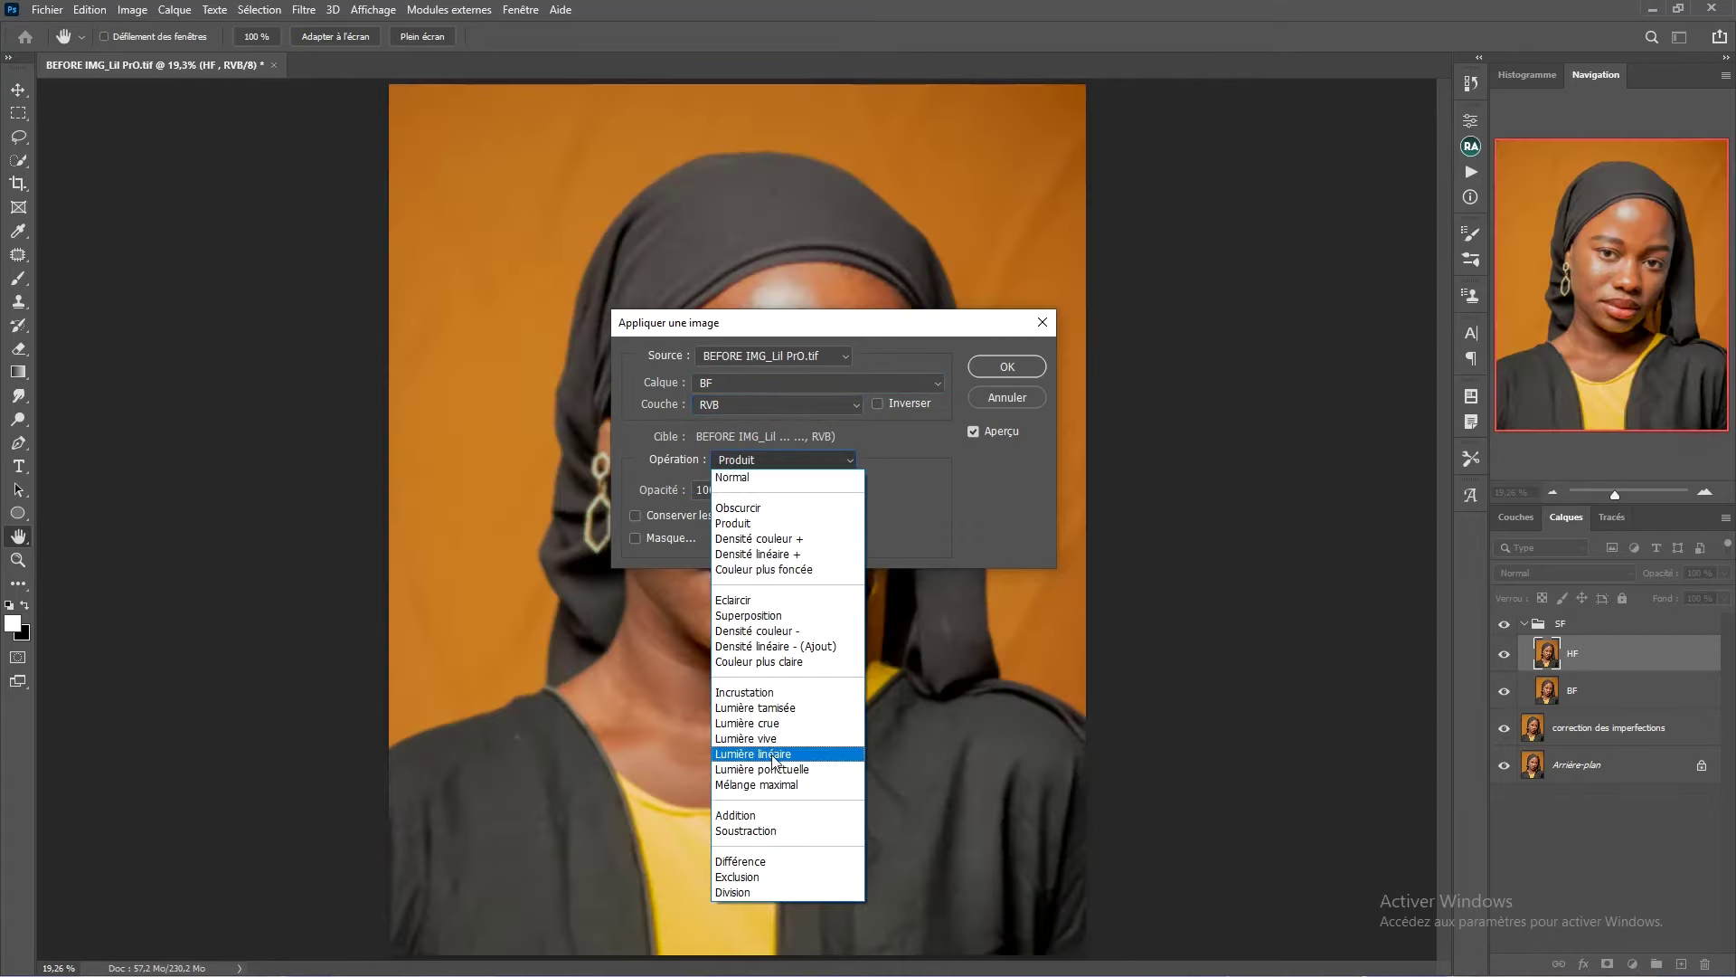
left_click(762, 830)
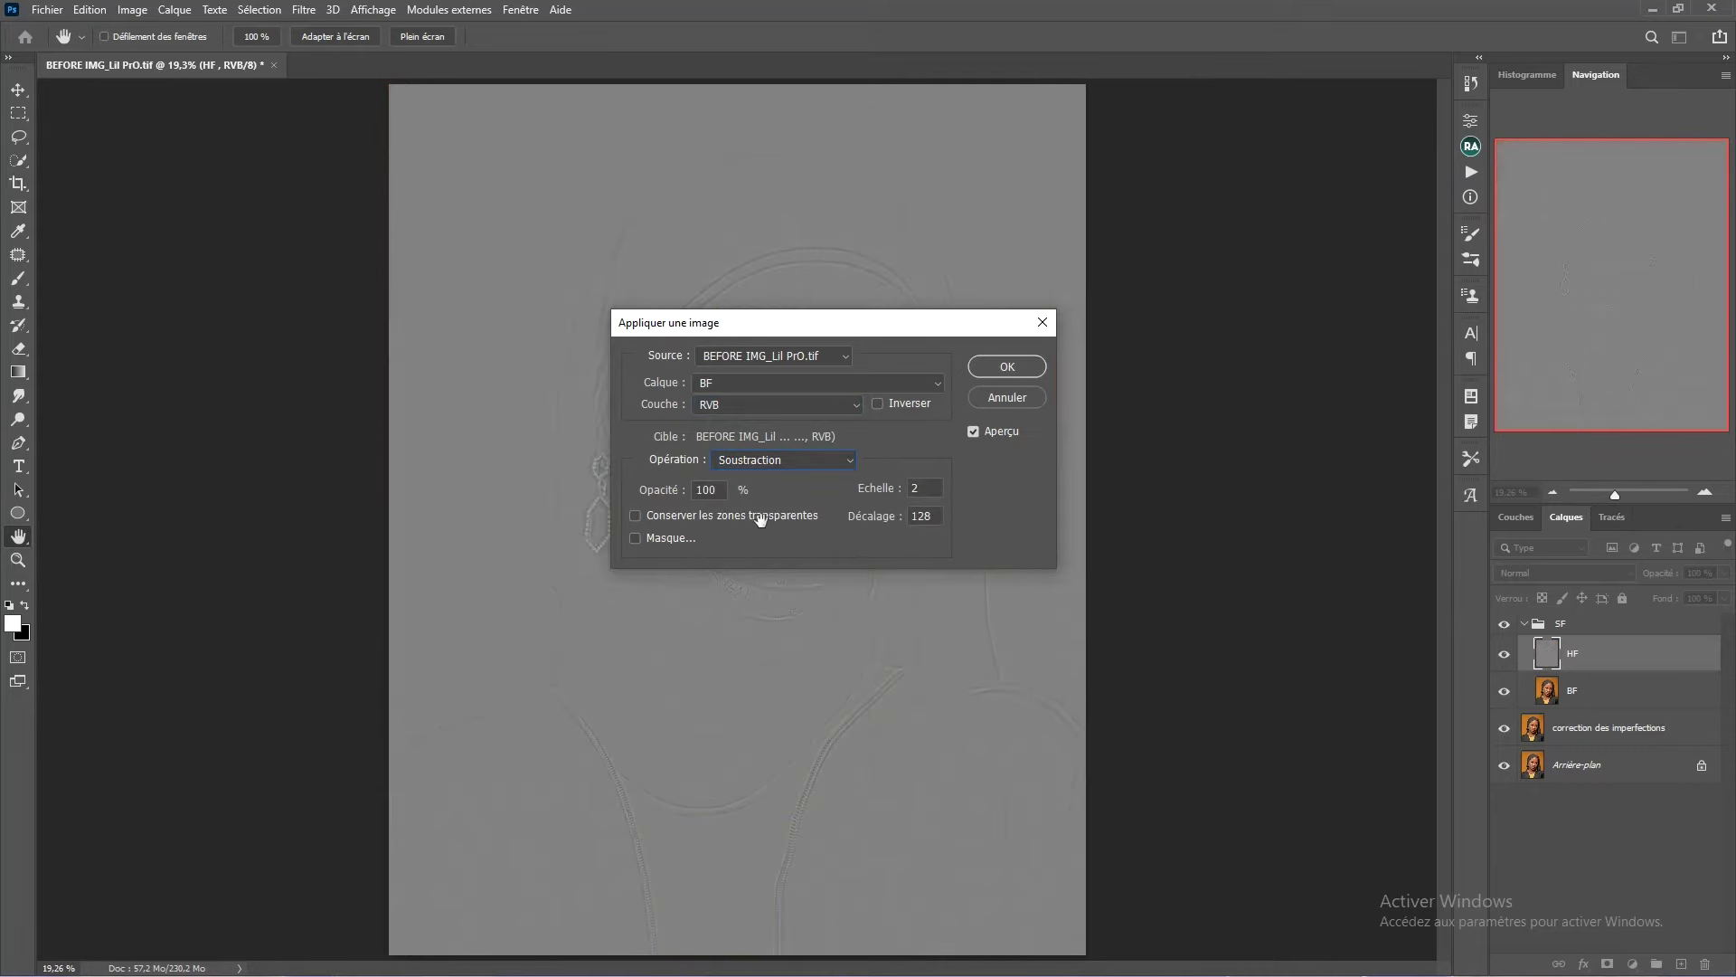
left_click_drag(807, 325, 834, 438)
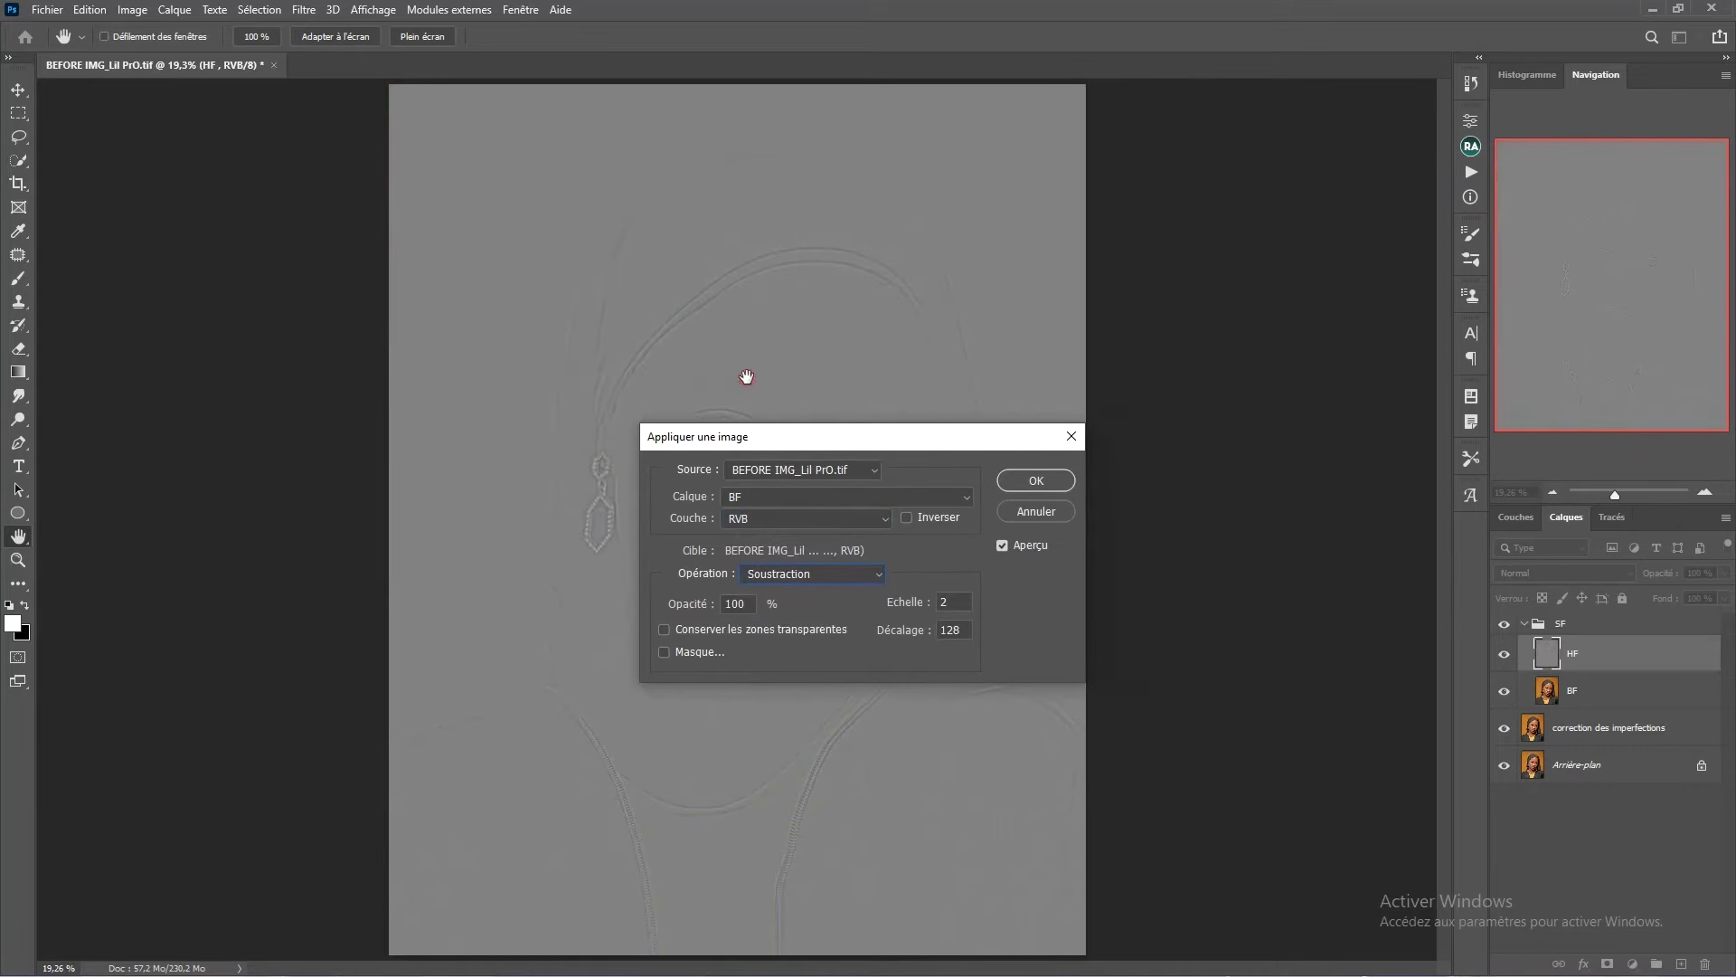
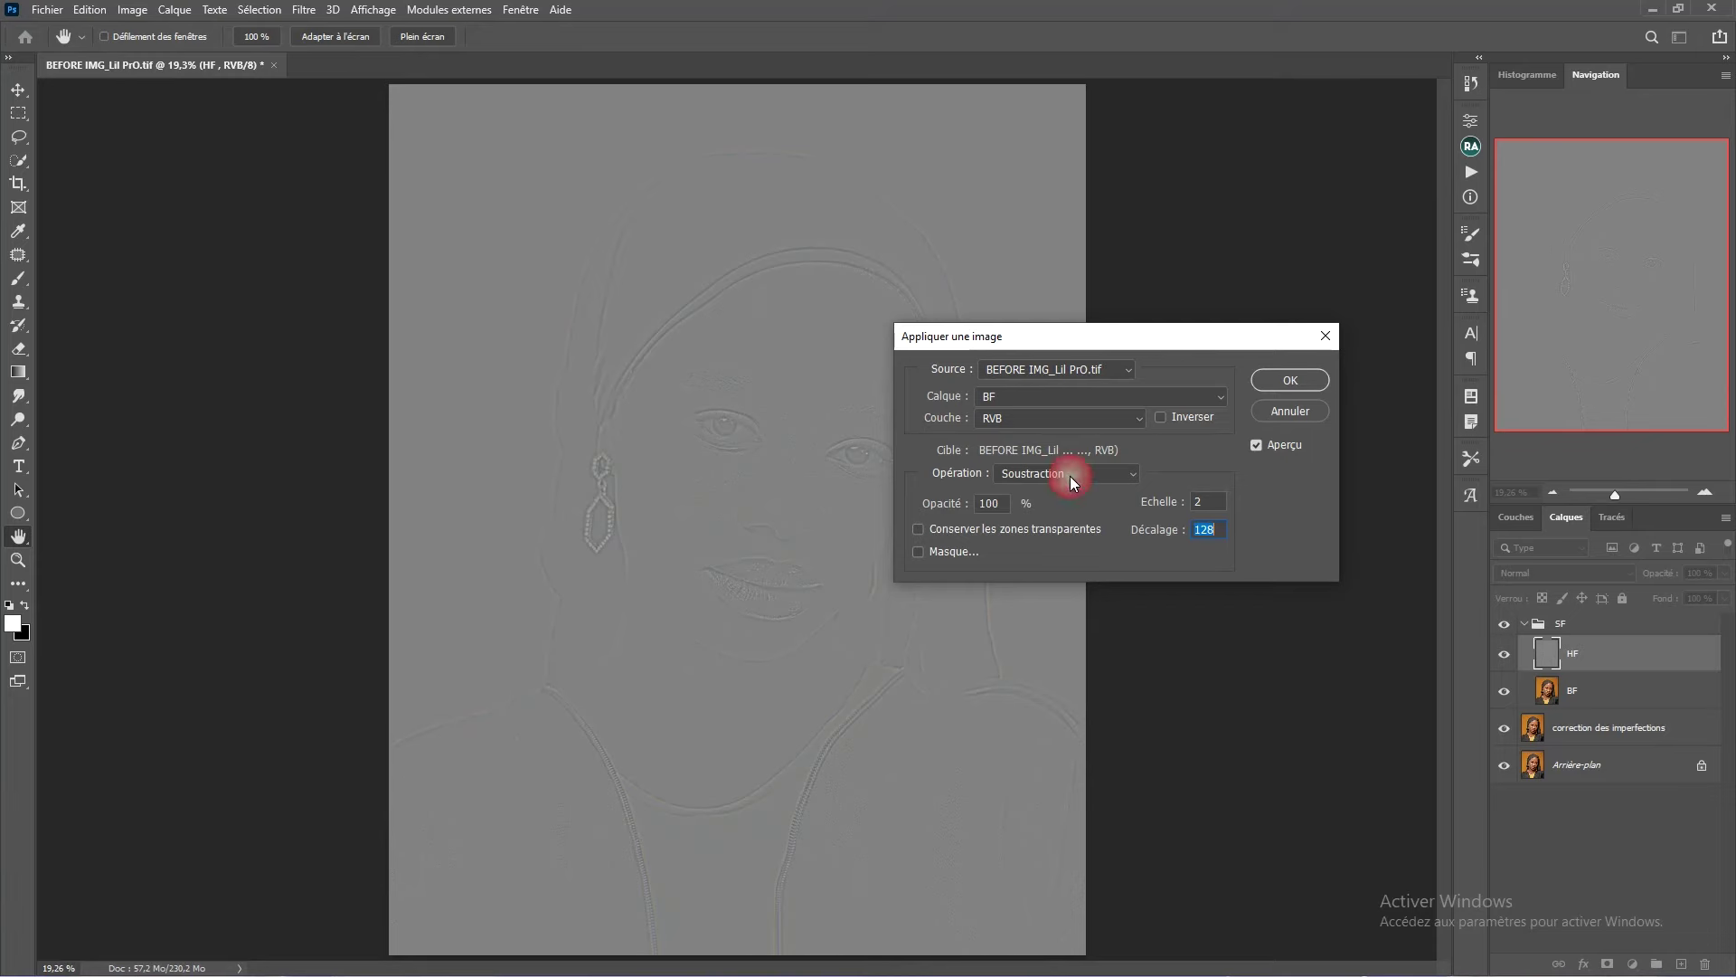
- Try the Addition operation with the BF source inverted, then return to Soustraction without inversion
left_click(1039, 474)
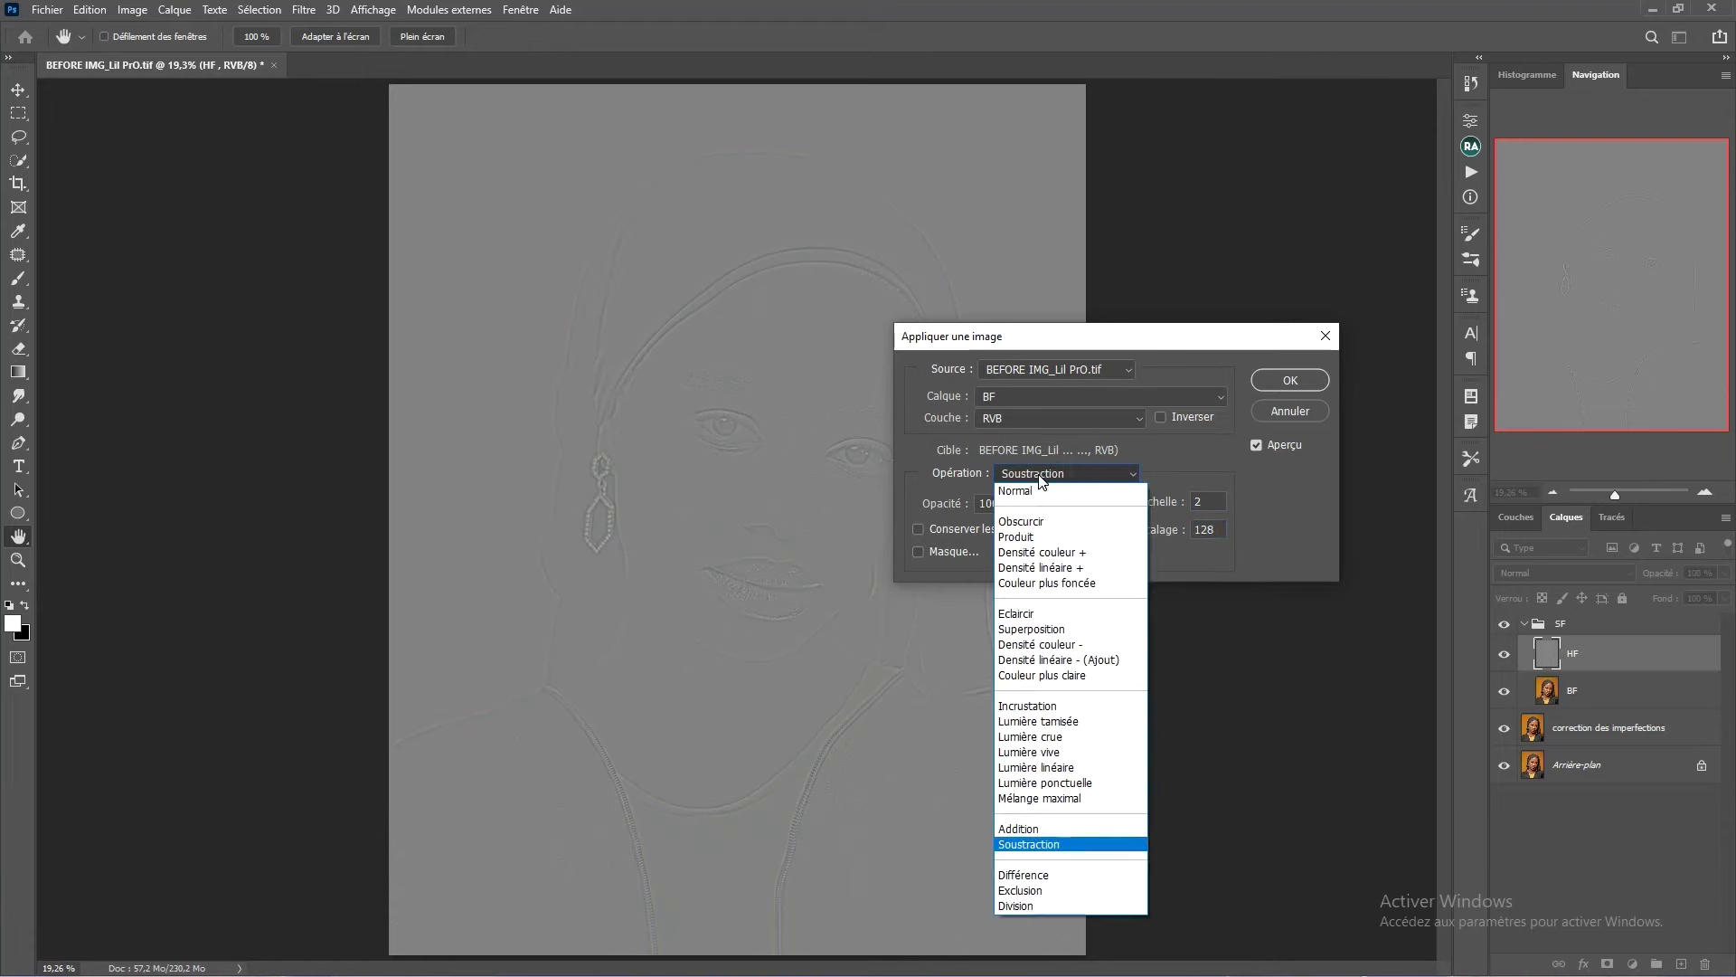
left_click(1037, 829)
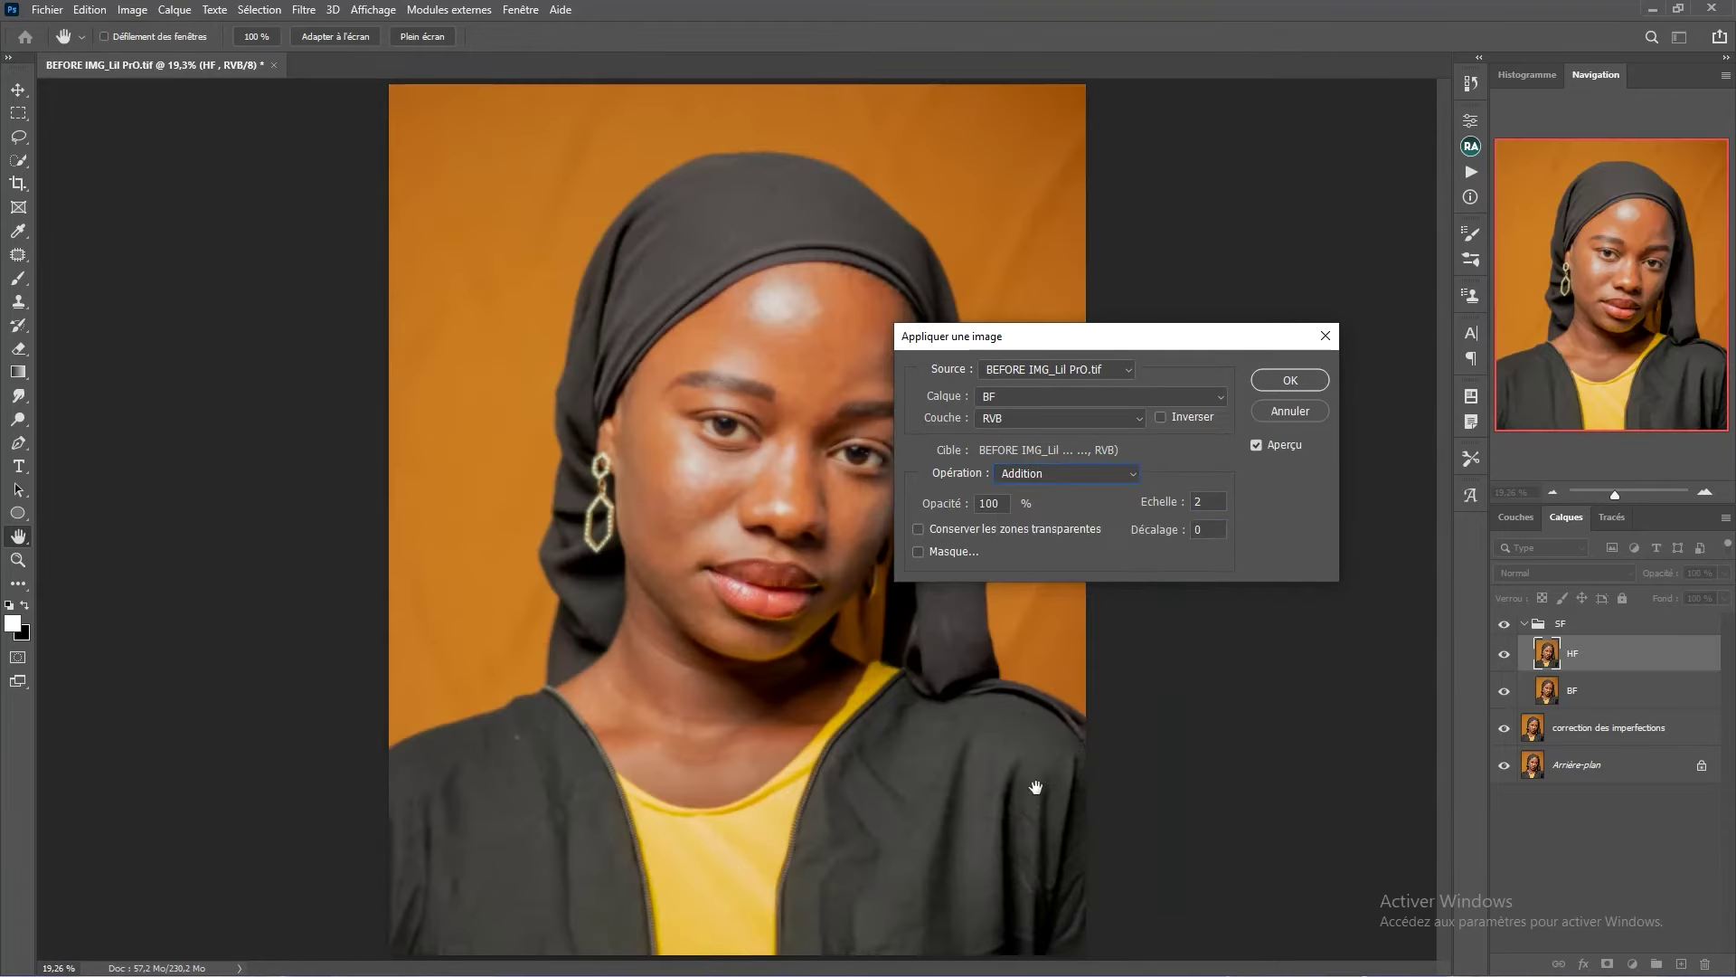
left_click(1160, 418)
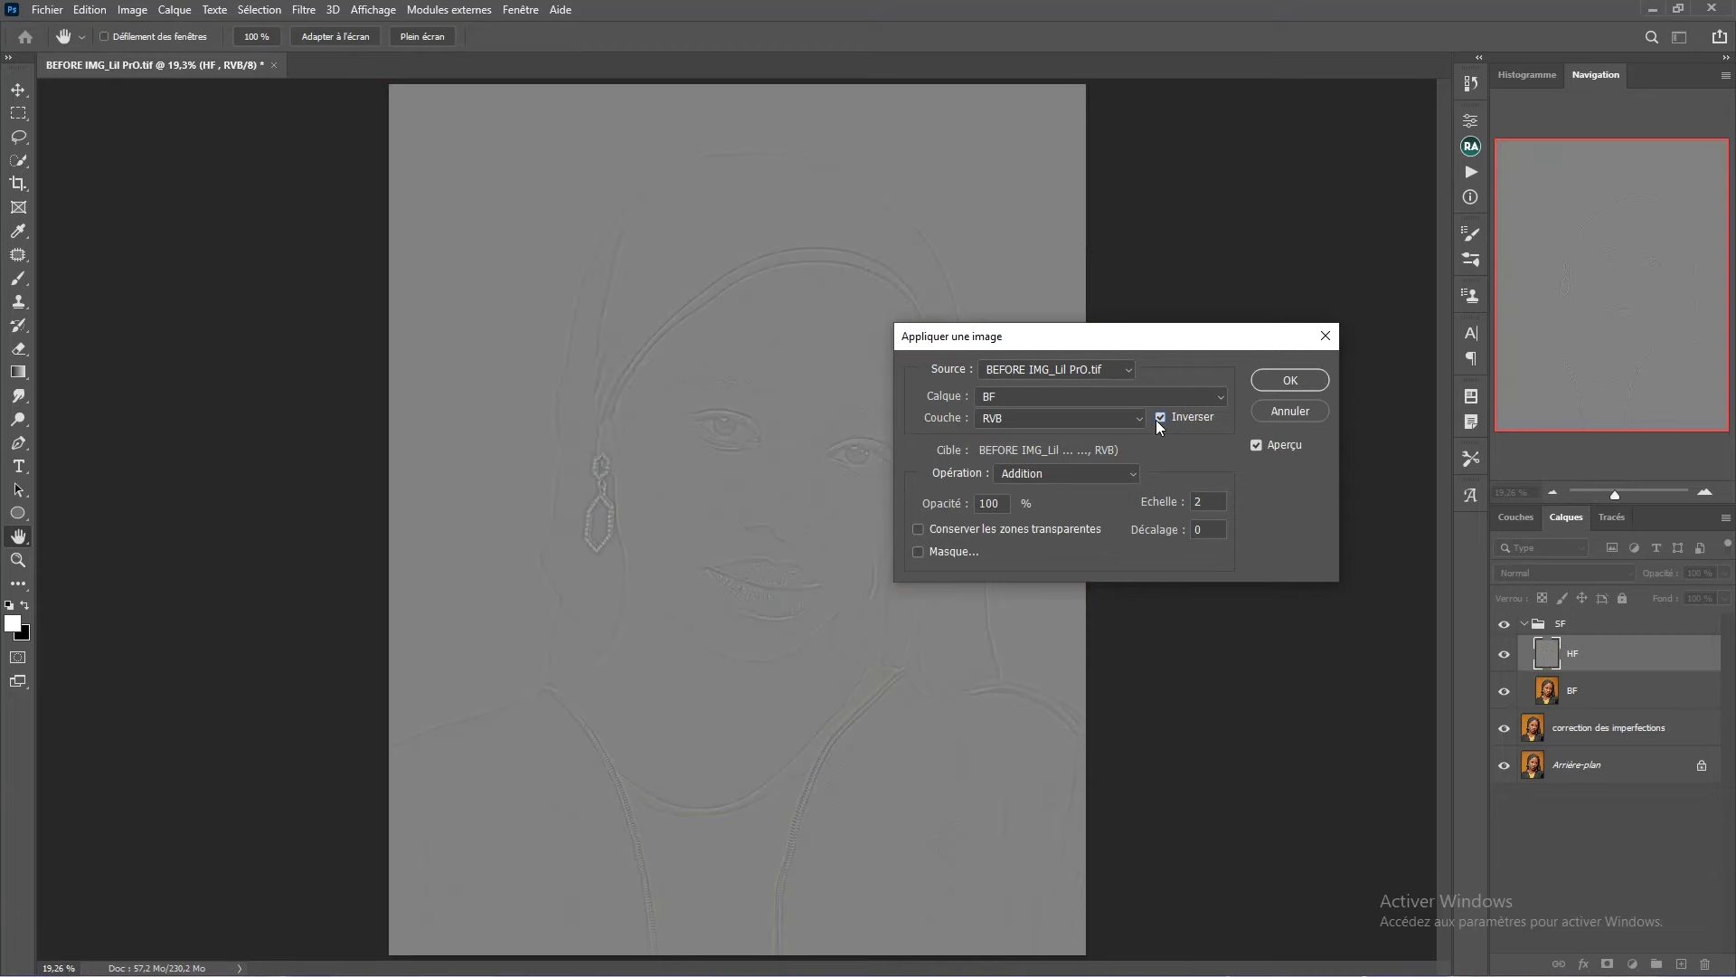
double_click(1201, 495)
left_click(1033, 469)
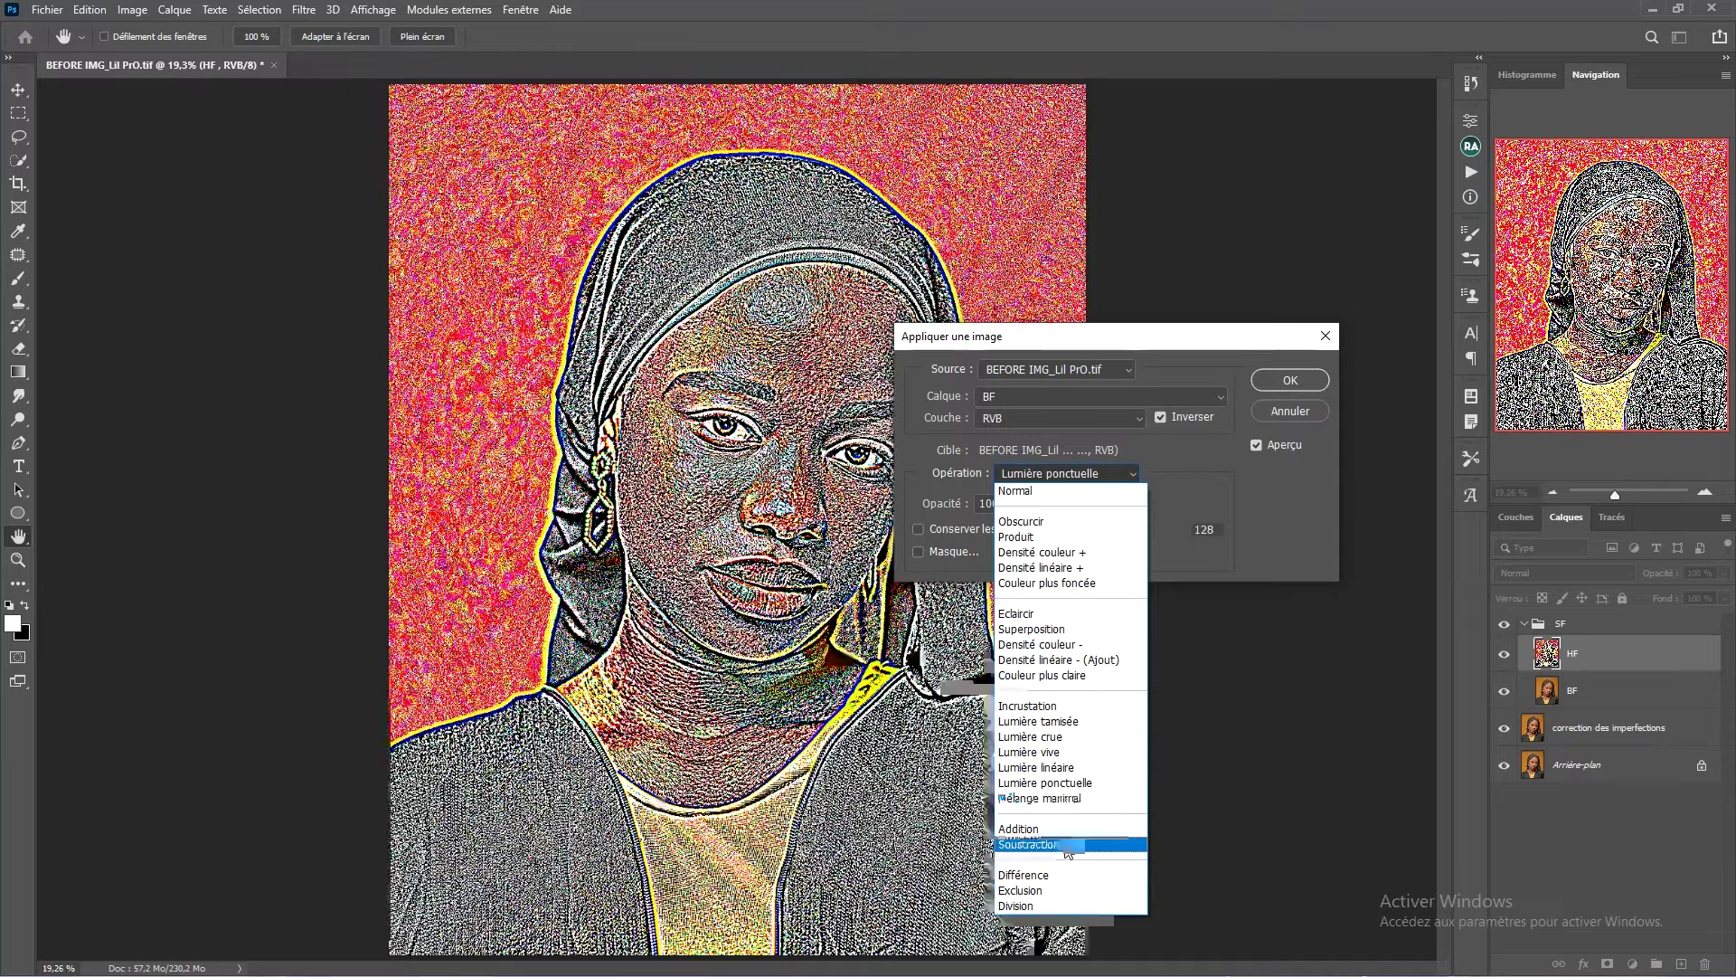
left_click(1036, 844)
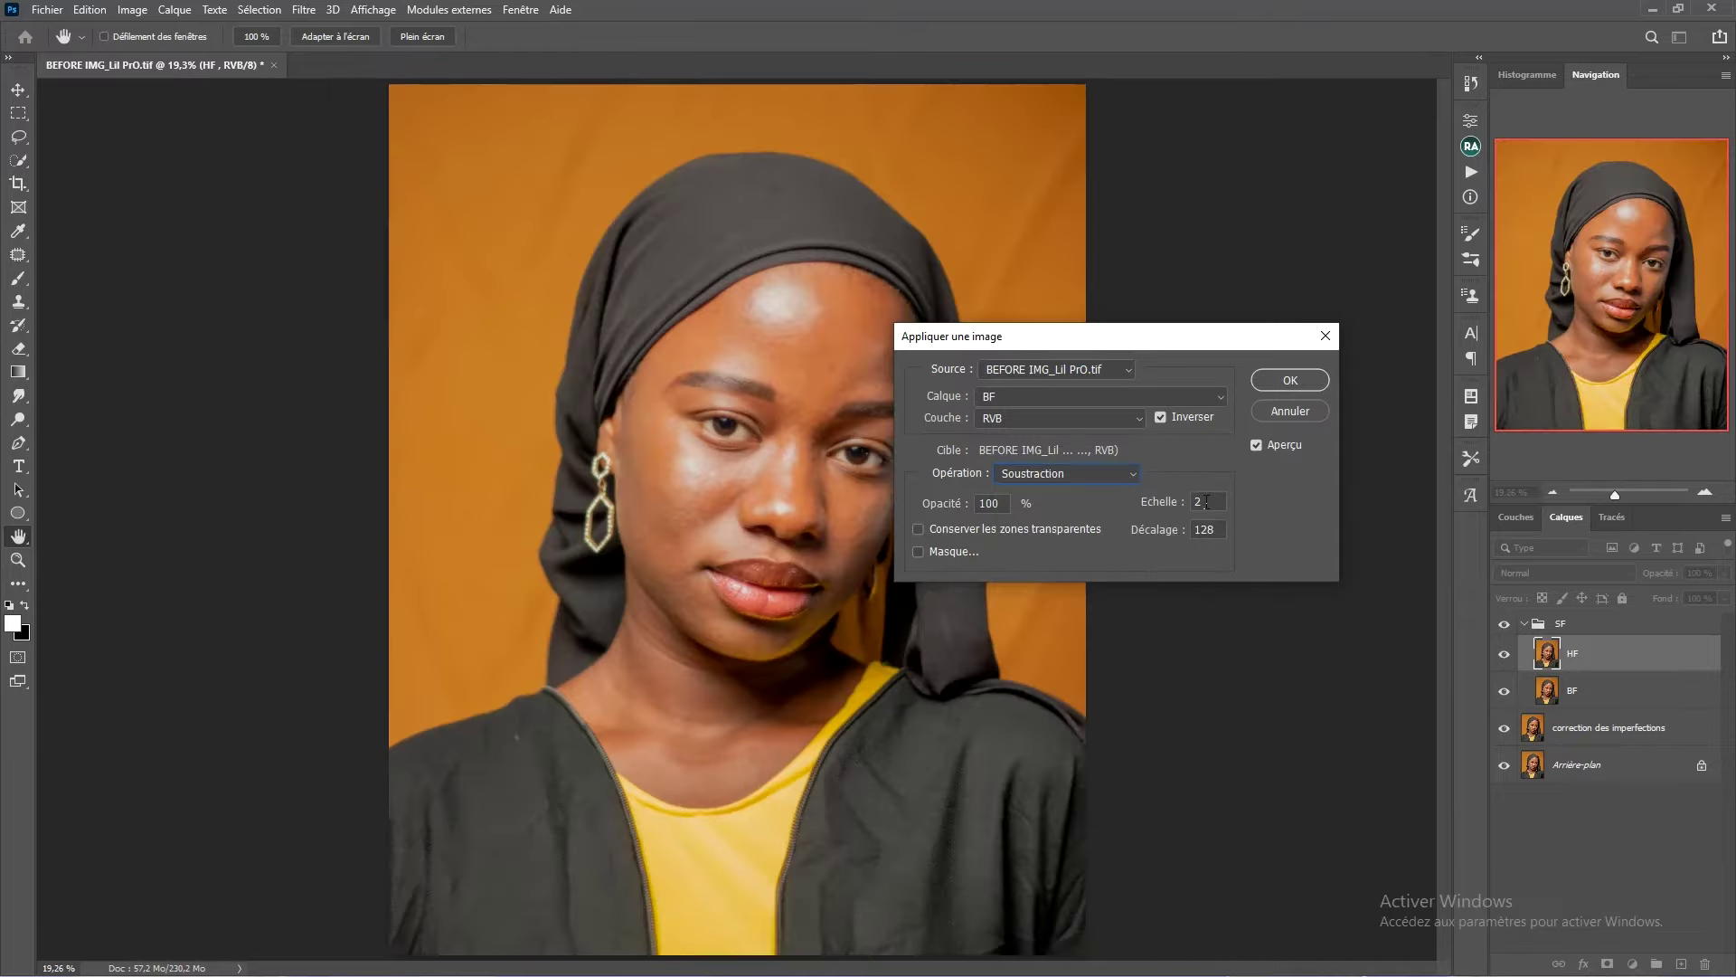
left_click(1160, 418)
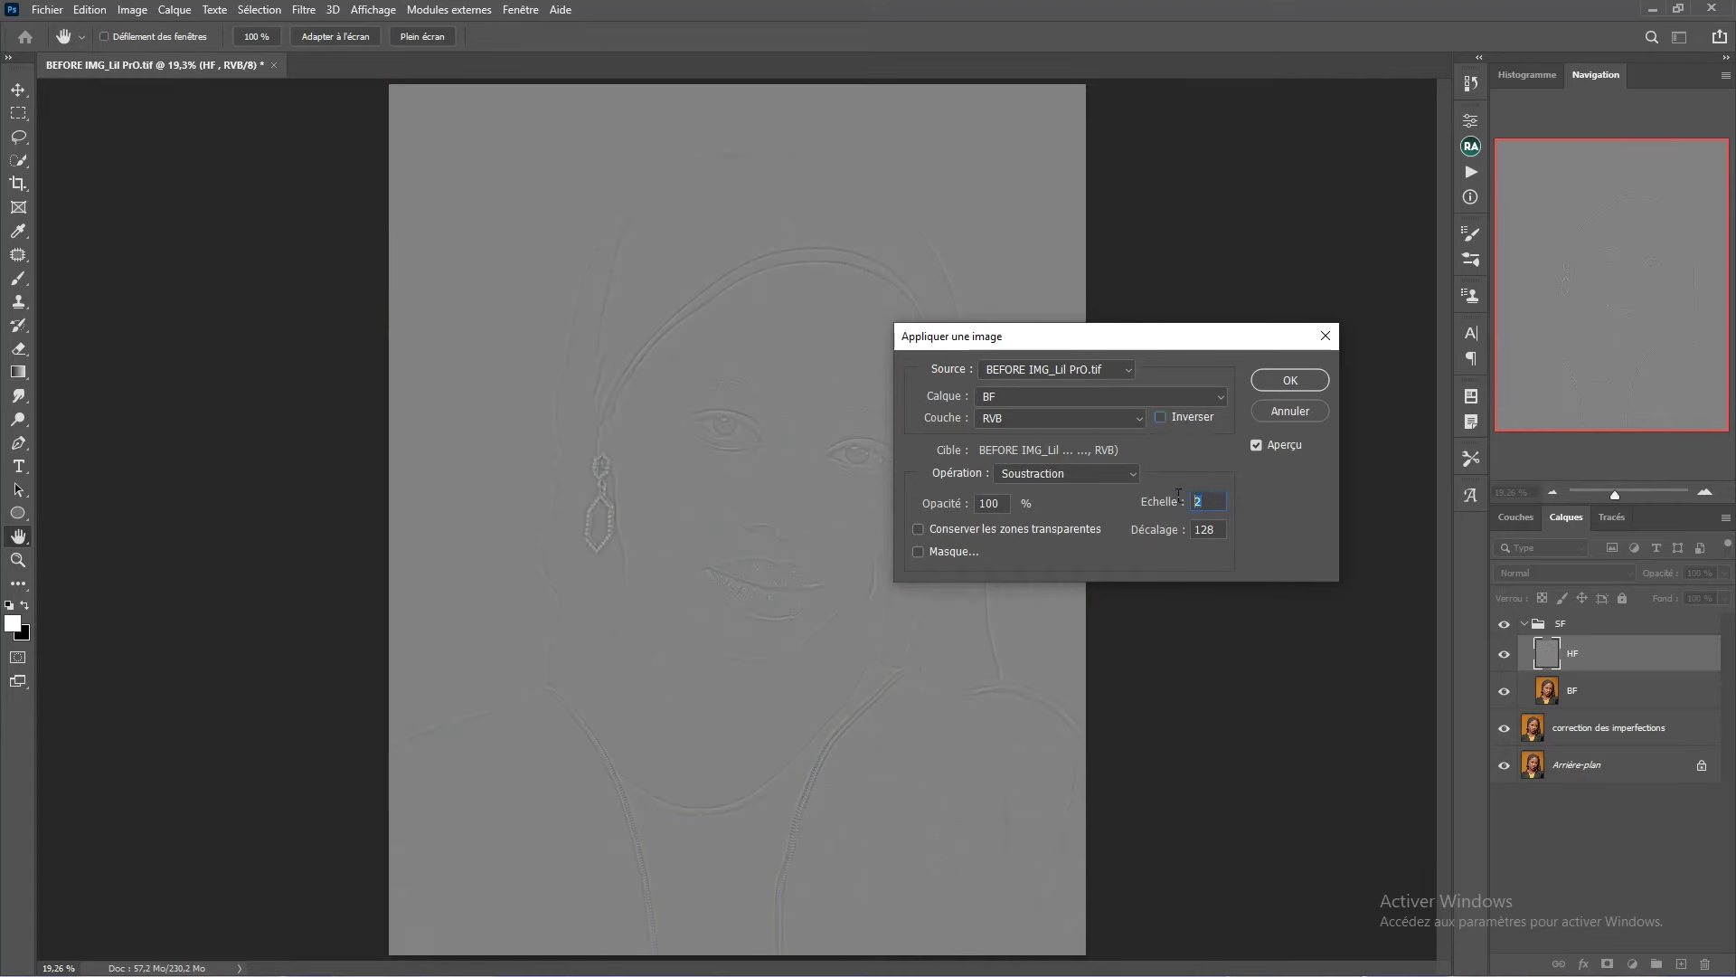
- Apply the BF subtraction to the HF layer with a scale of 2 and an offset of 128
left_click_drag(1218, 530, 1201, 516)
left_click(1159, 532)
left_click(1290, 380)
- Set the HF layer's blend mode to Lumière linéaire and check the recombined face up close
key("j")
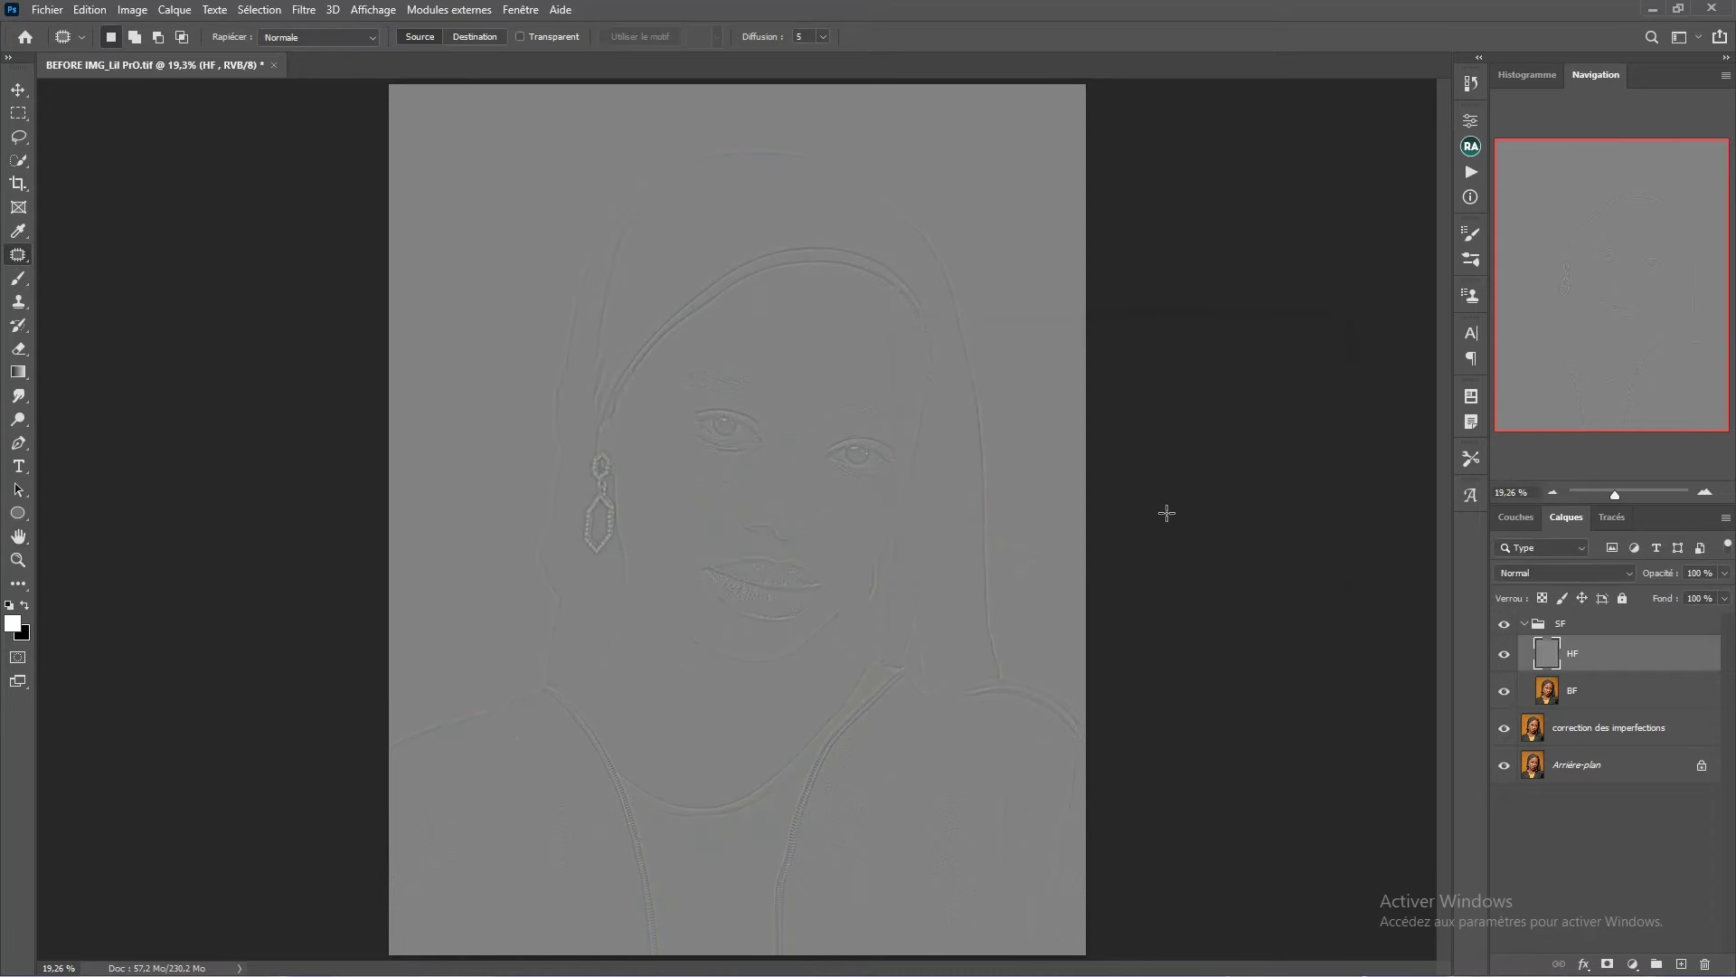
scroll(719, 420, "up", 5)
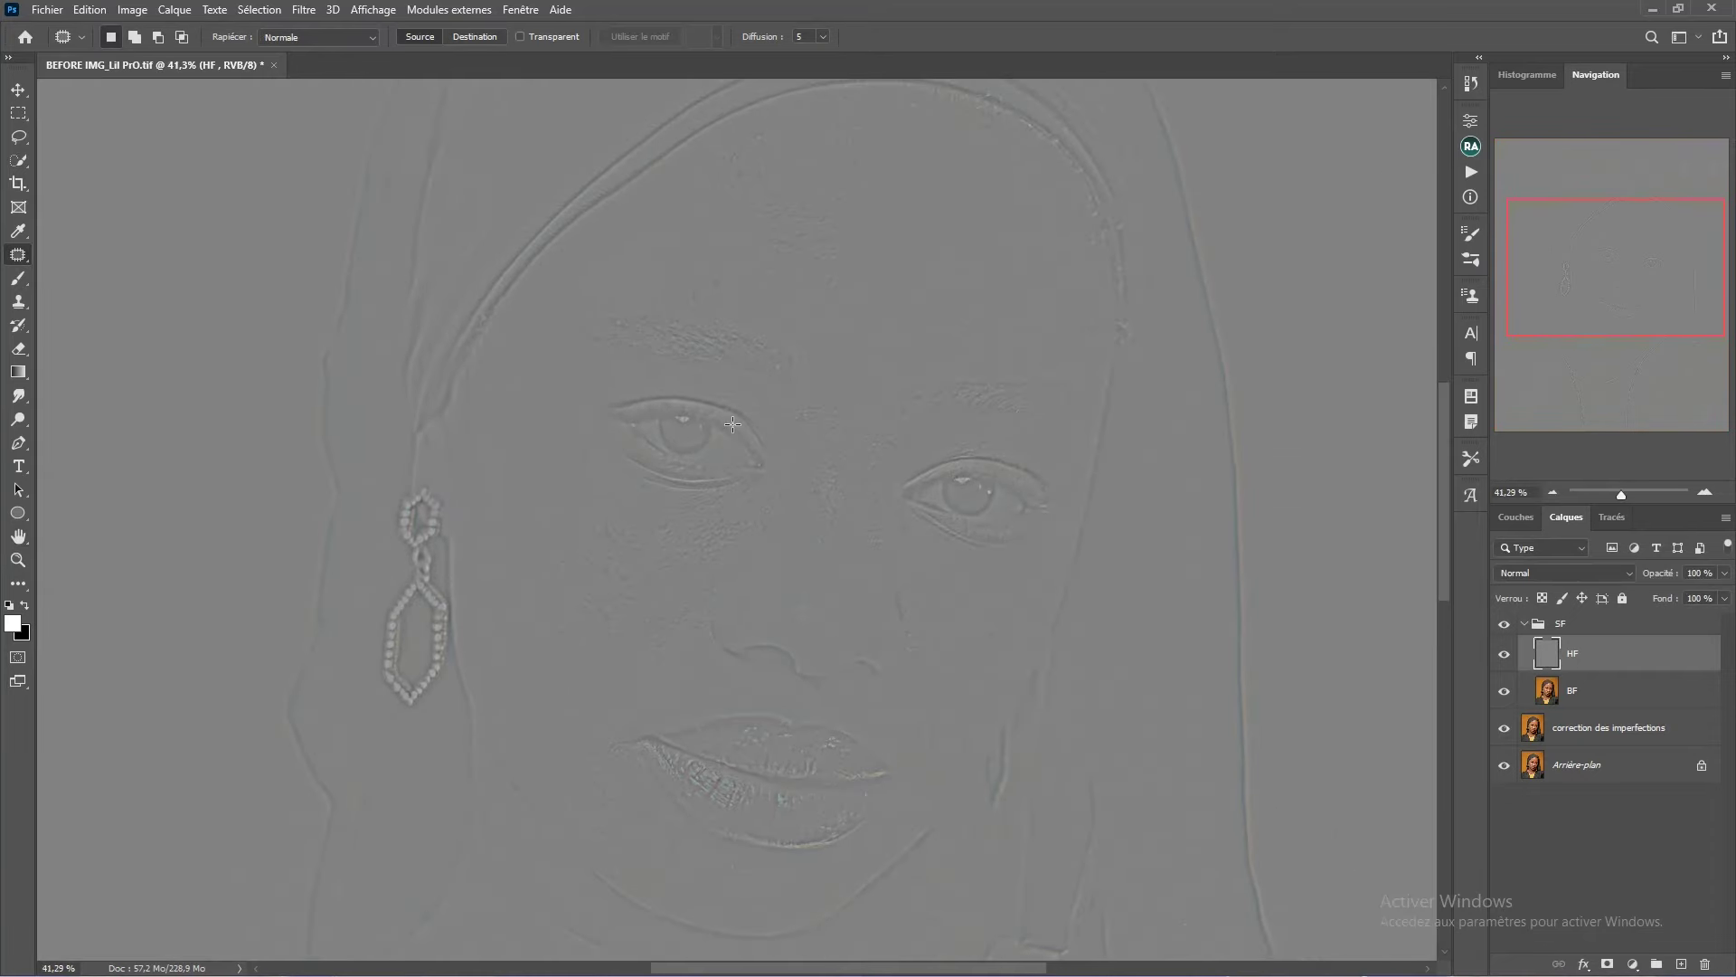
scroll(737, 430, "down", 5)
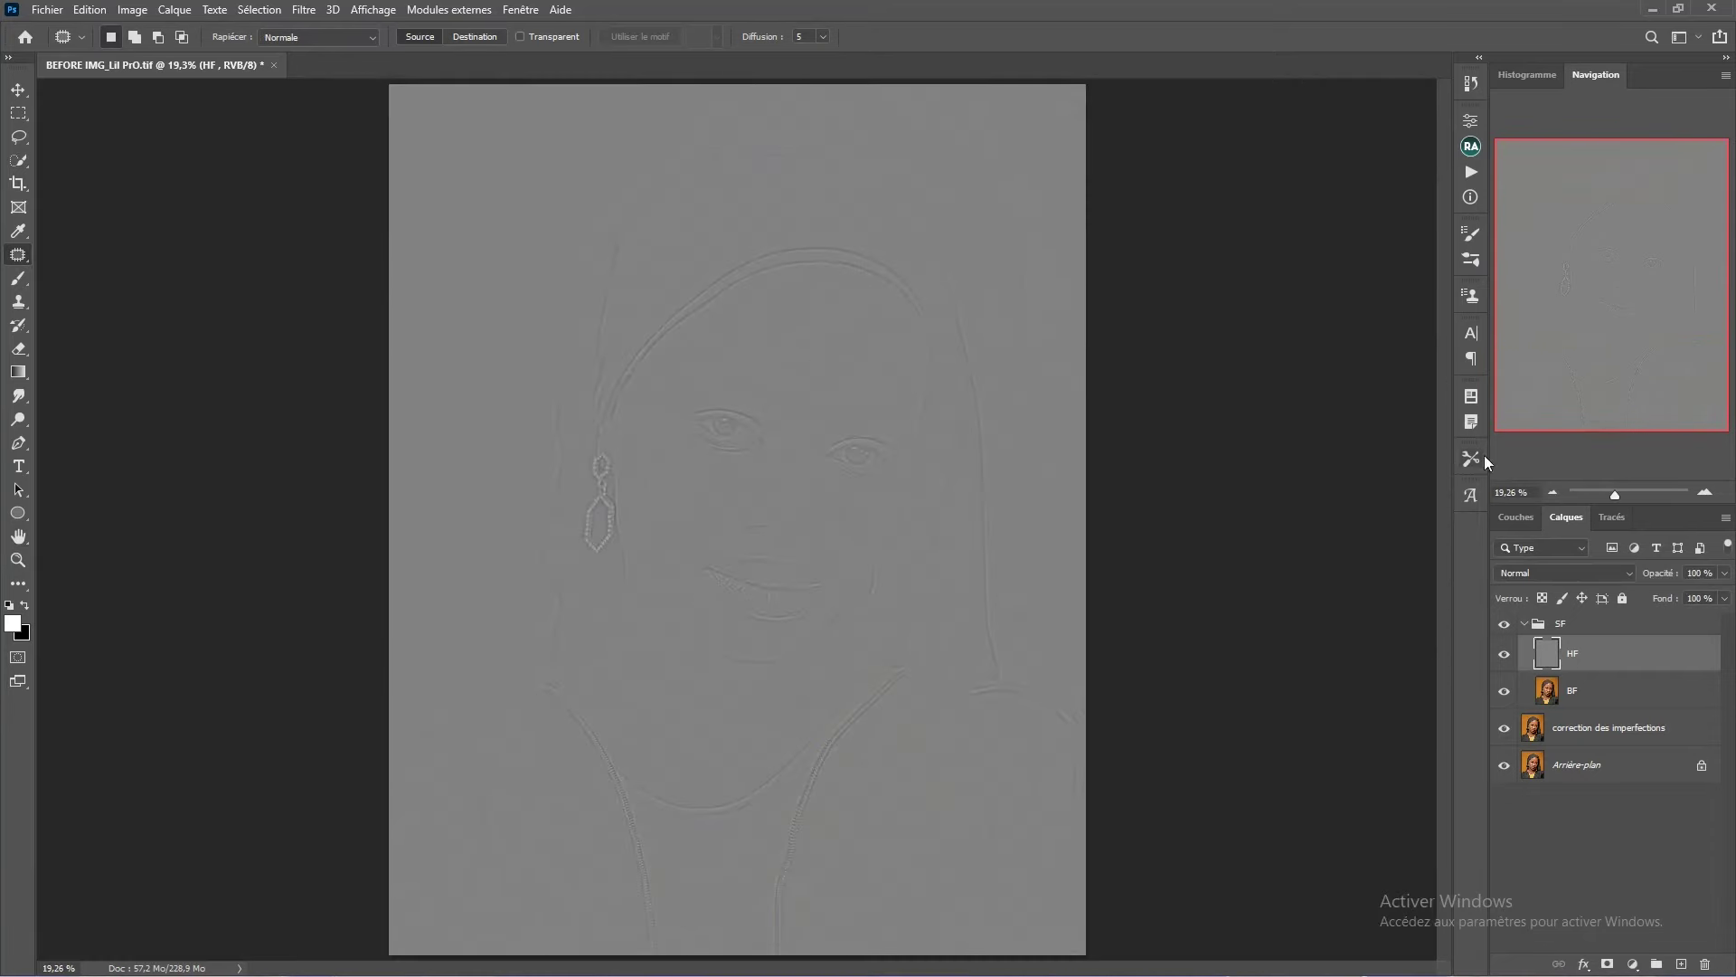
left_click(1548, 572)
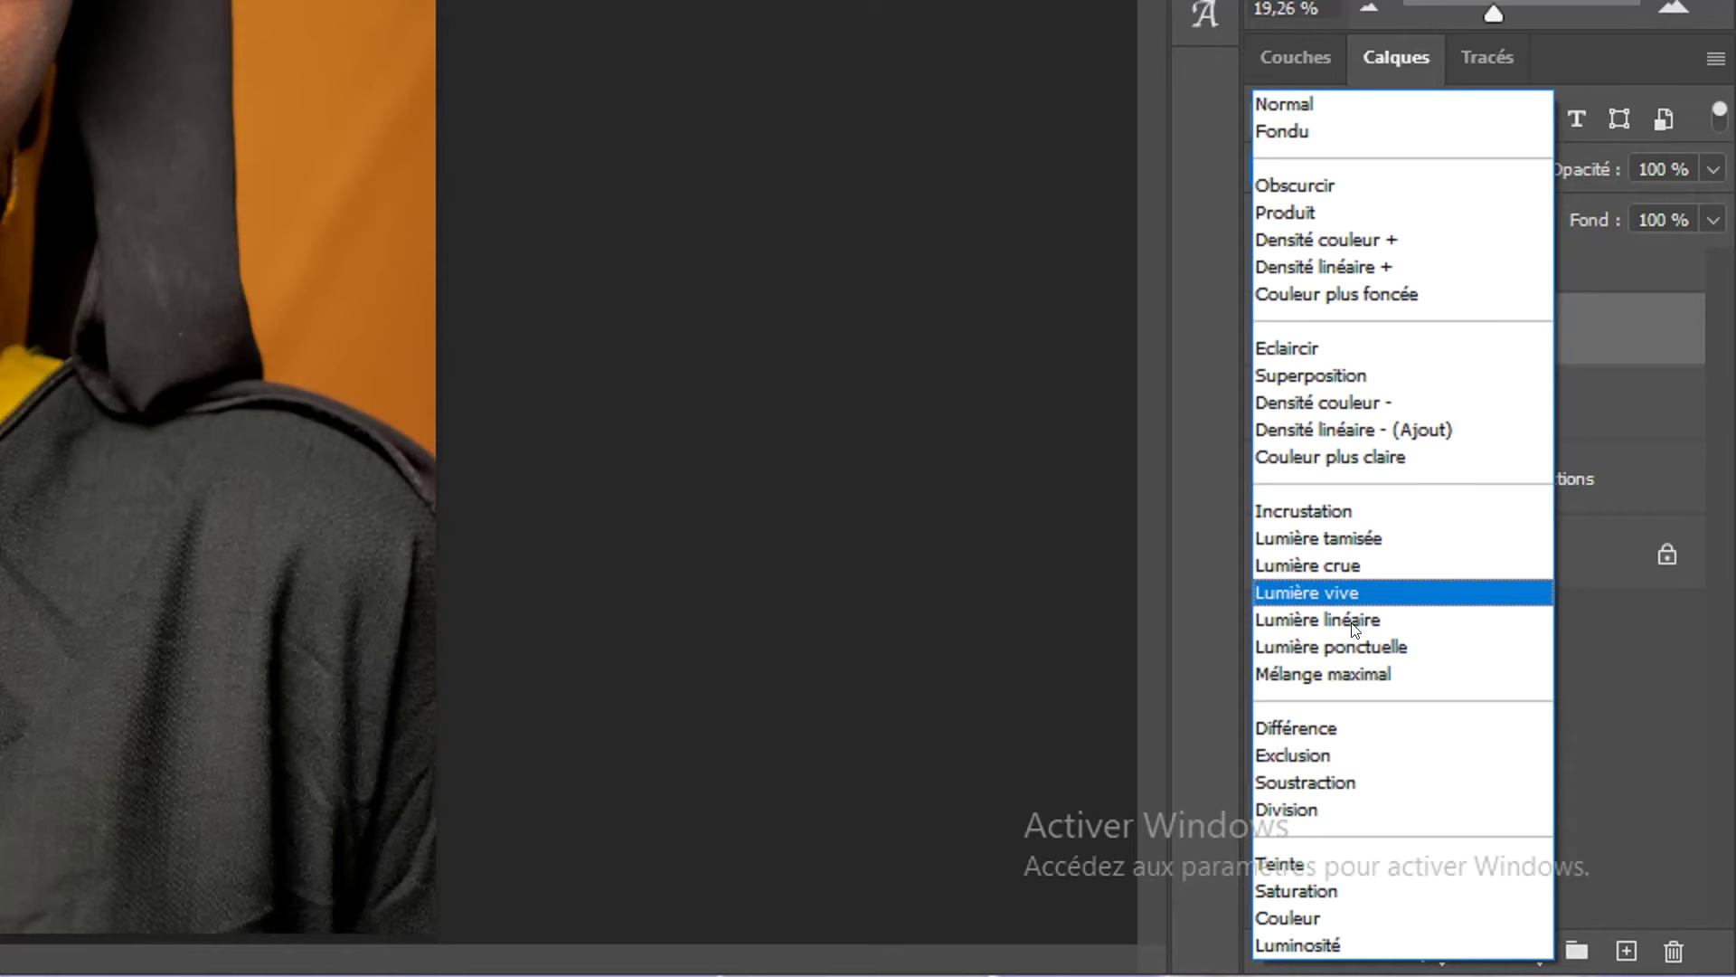
left_click(1353, 623)
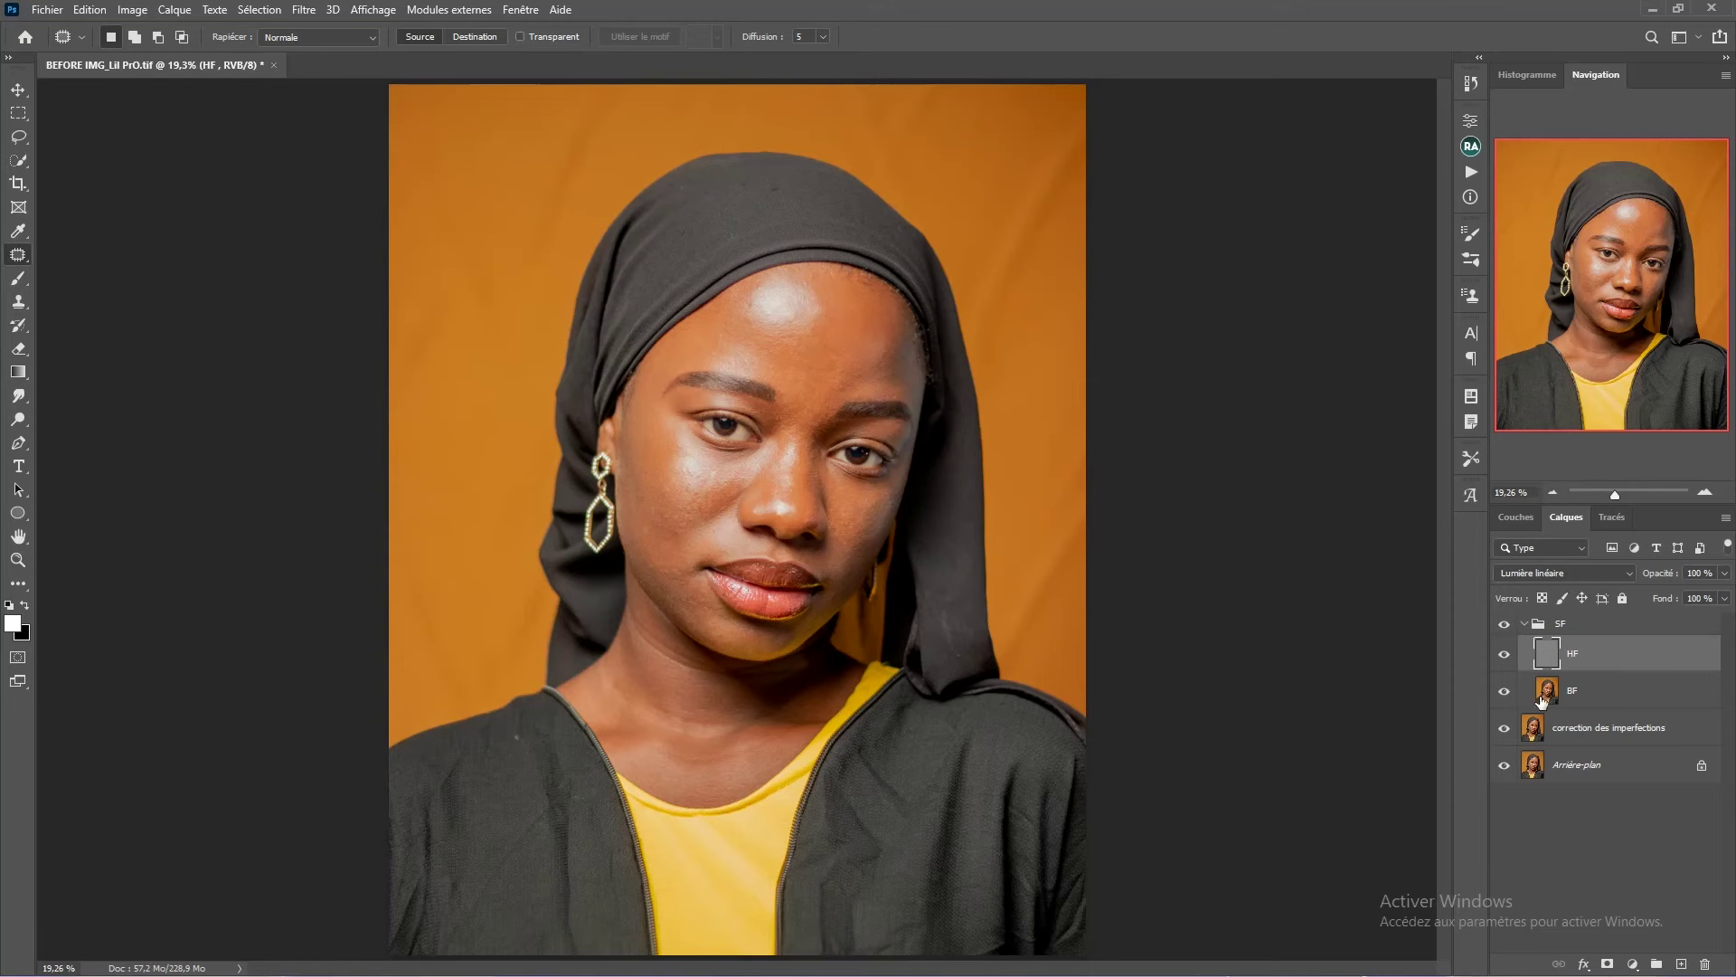
scroll(898, 438, "up", 8)
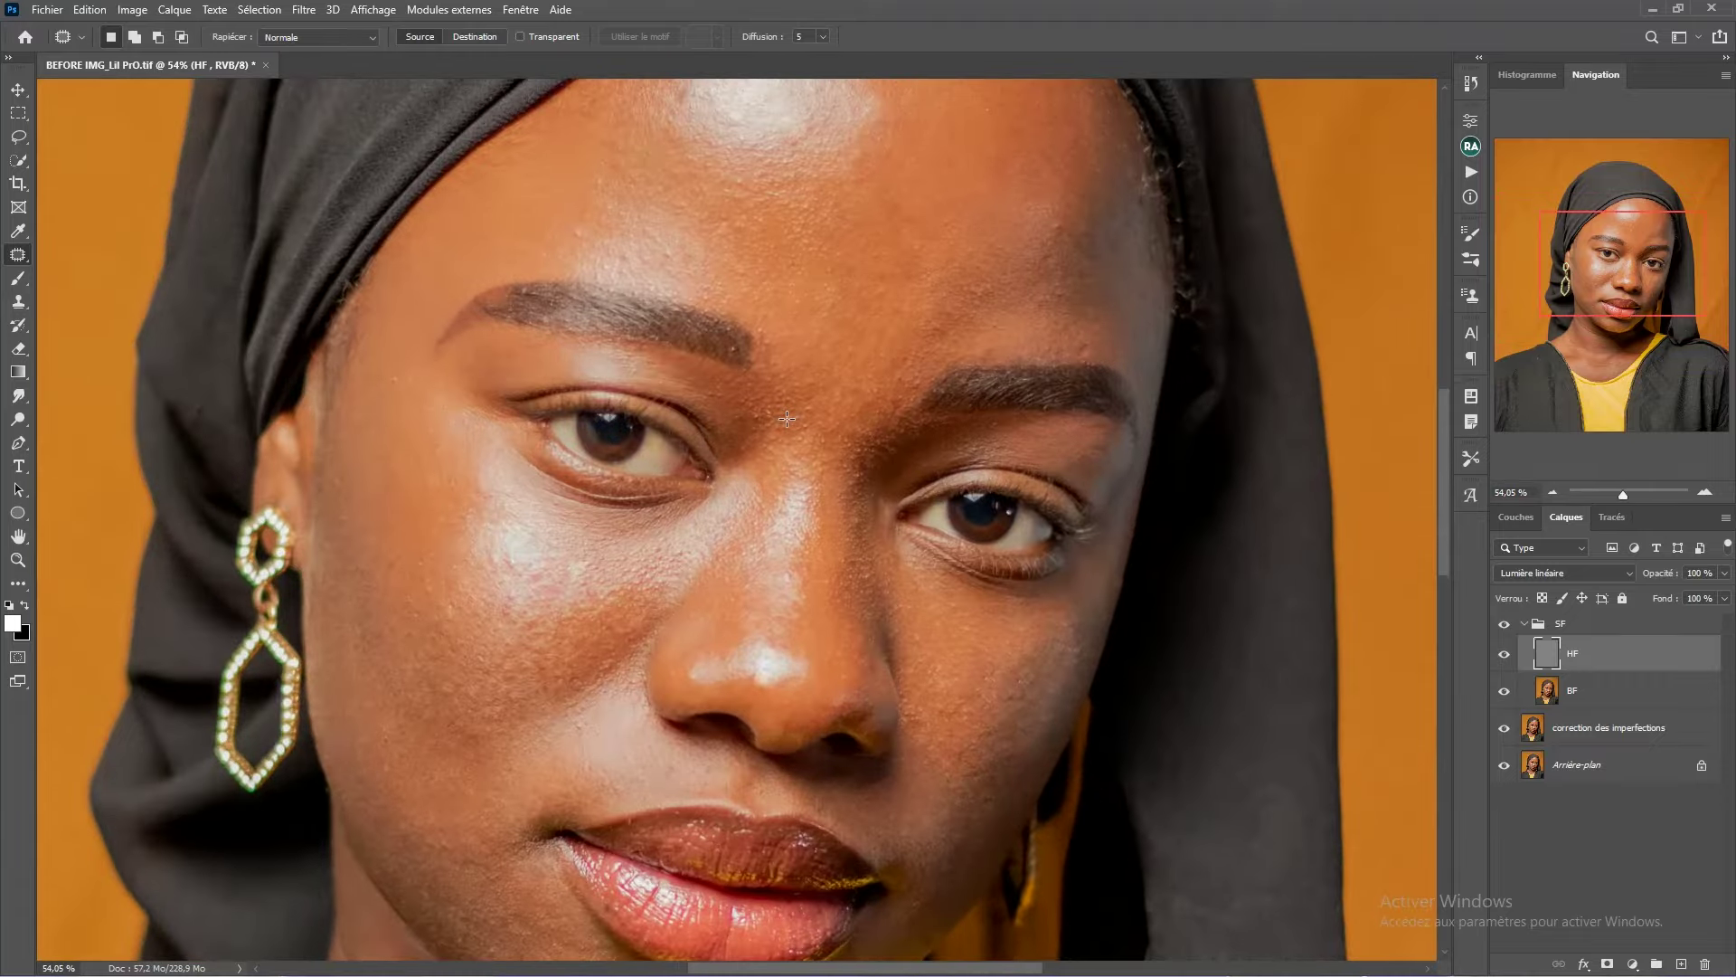
scroll(787, 418, "down", 4)
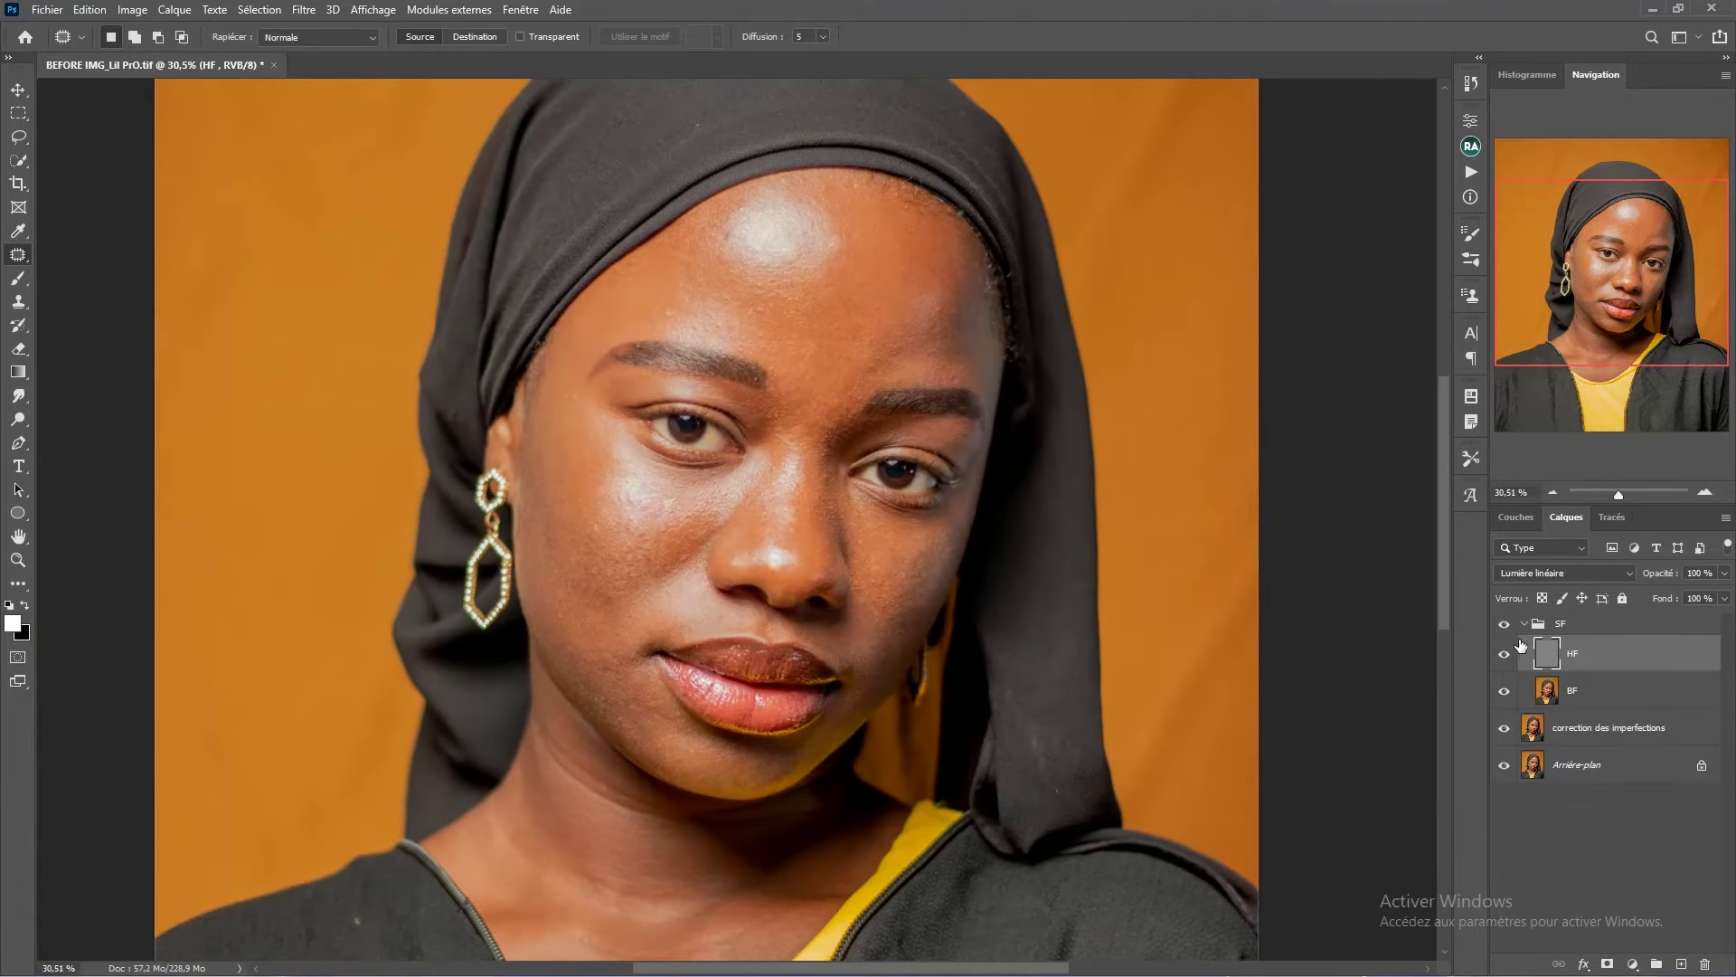
- Select the HF layer and compare the facial texture with the BF layer hidden and shown
left_click(1529, 627)
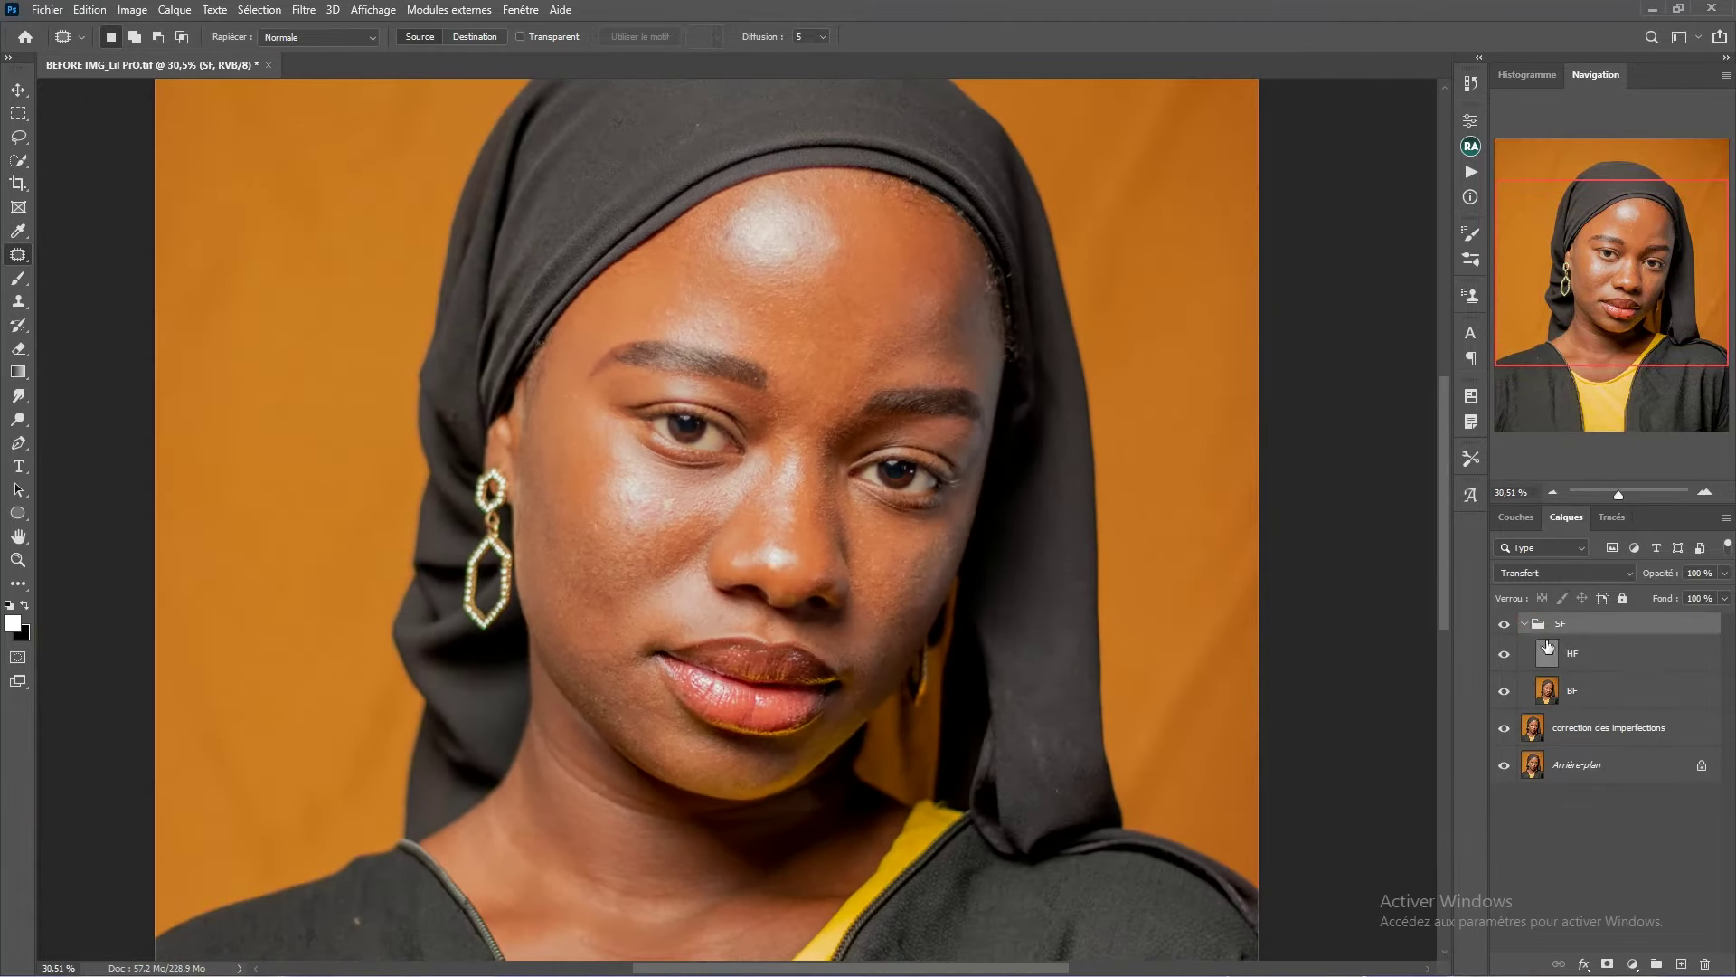
left_click(1574, 665)
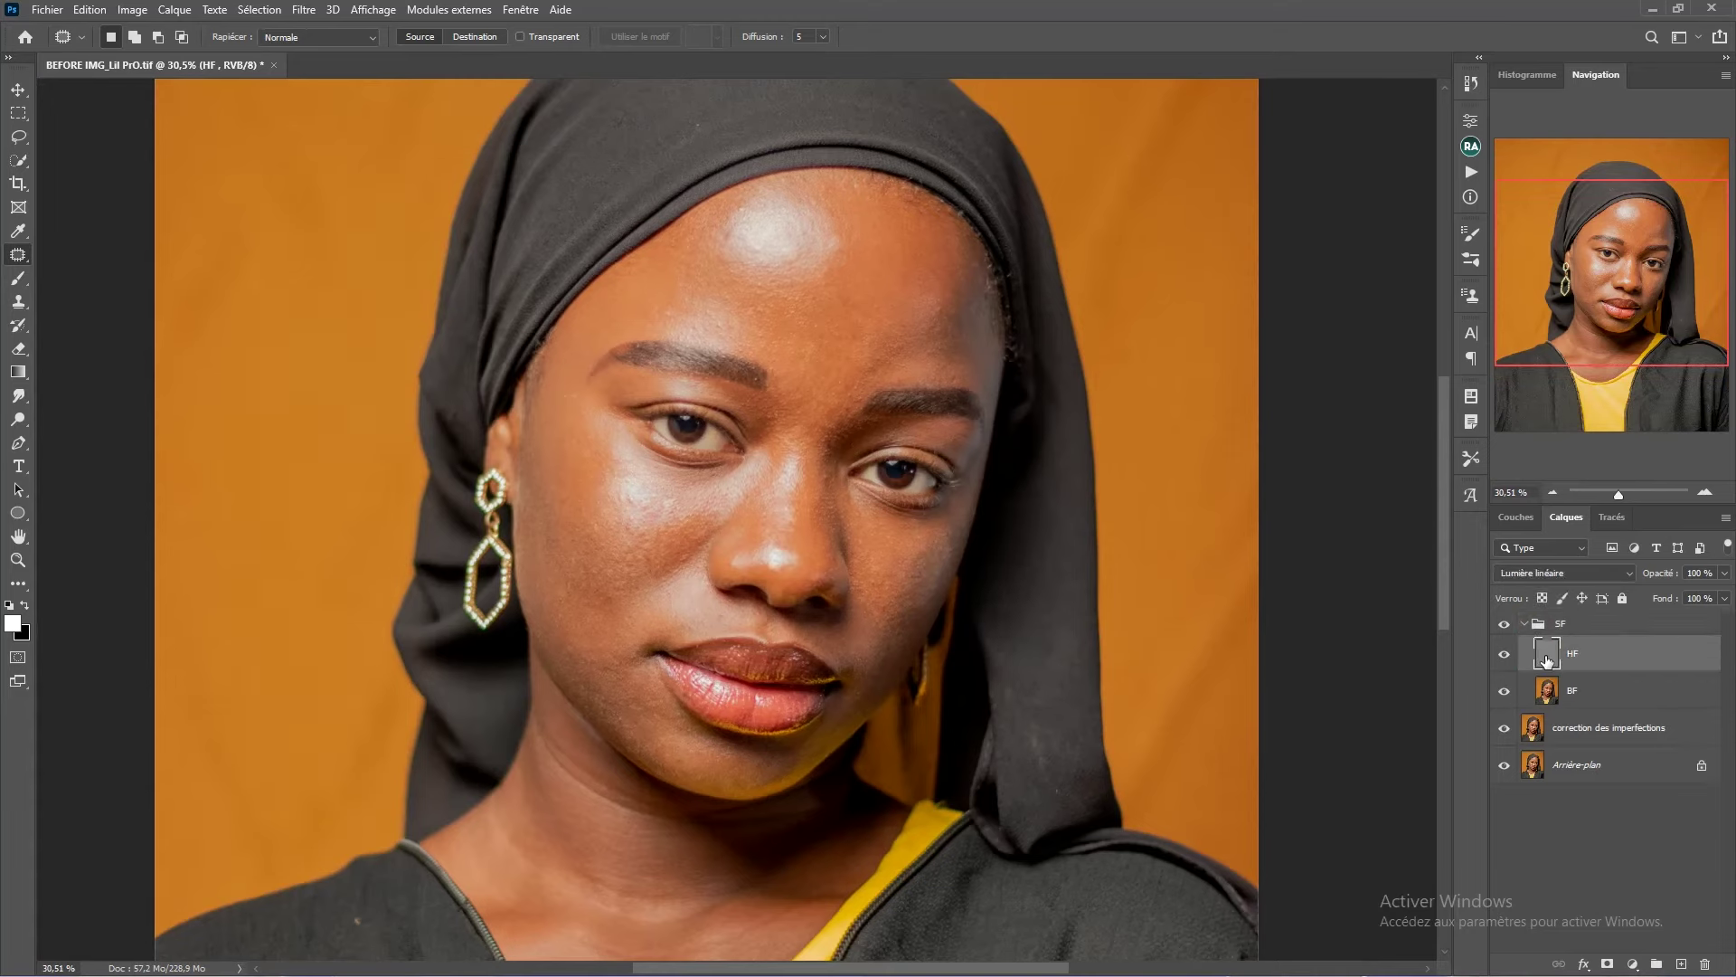
left_click(1503, 695)
scroll(787, 453, "up", 3)
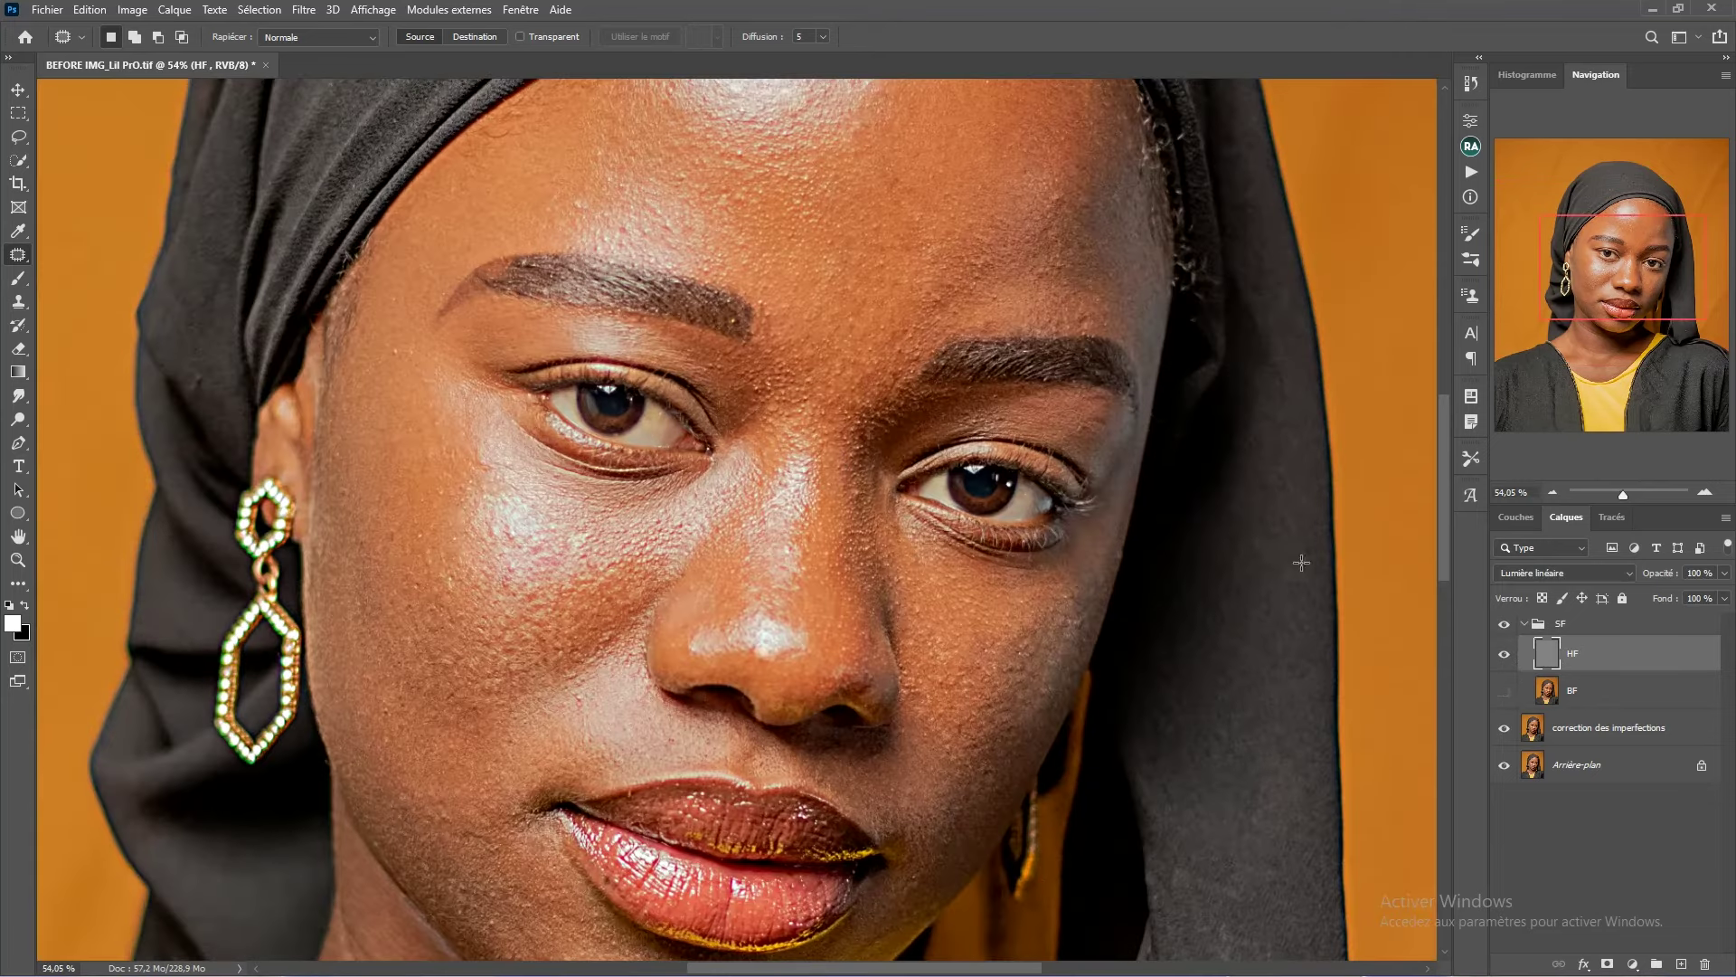
left_click(1505, 694)
left_click(1506, 693)
- Select the BF layer and inspect its blurred tones by hiding the HF layer and showing it again
left_click(1558, 693)
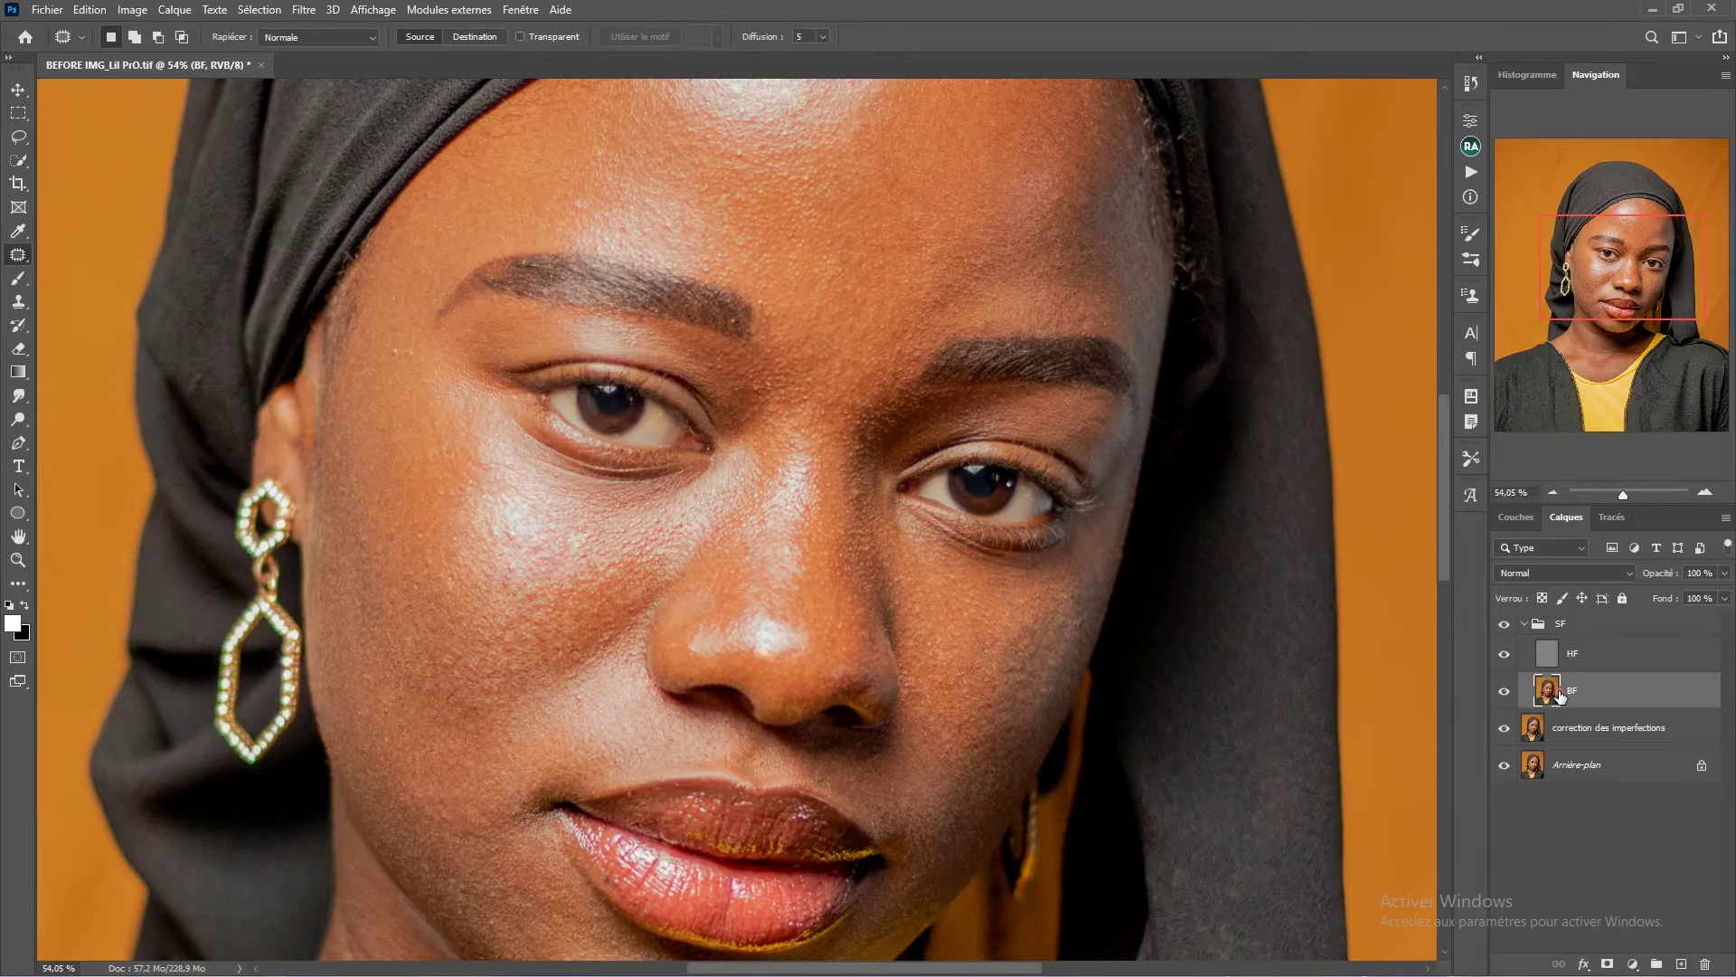
left_click(1505, 654)
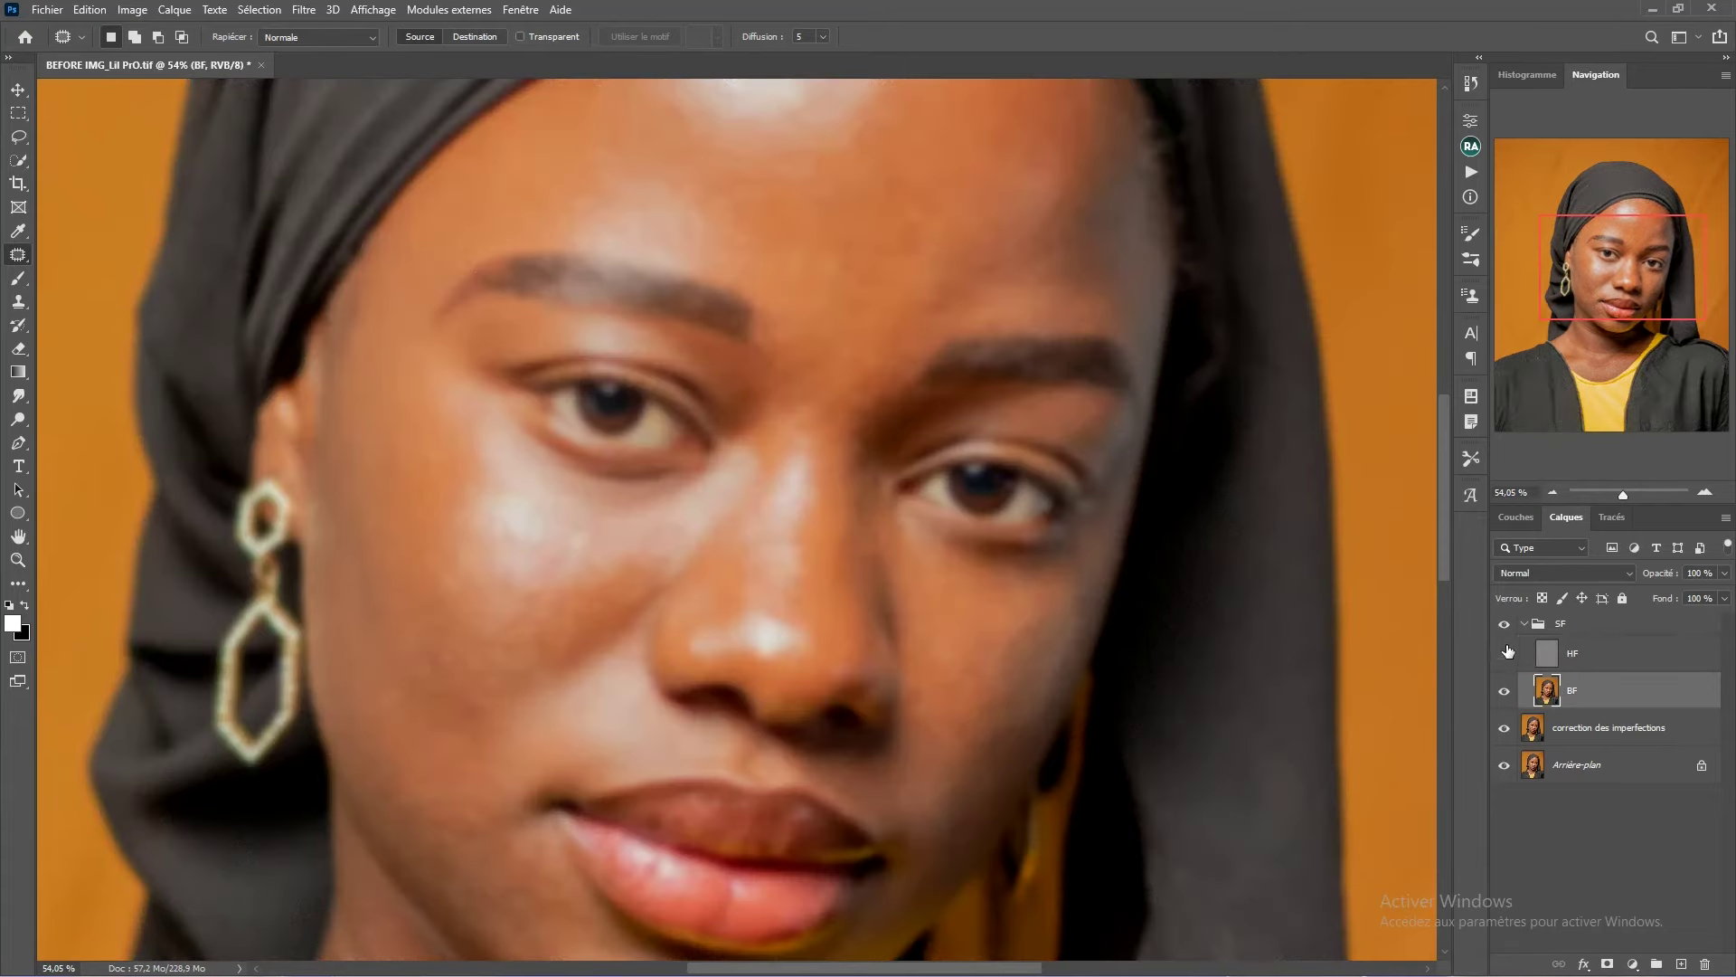
scroll(812, 427, "down", 4)
scroll(812, 427, "up", 1)
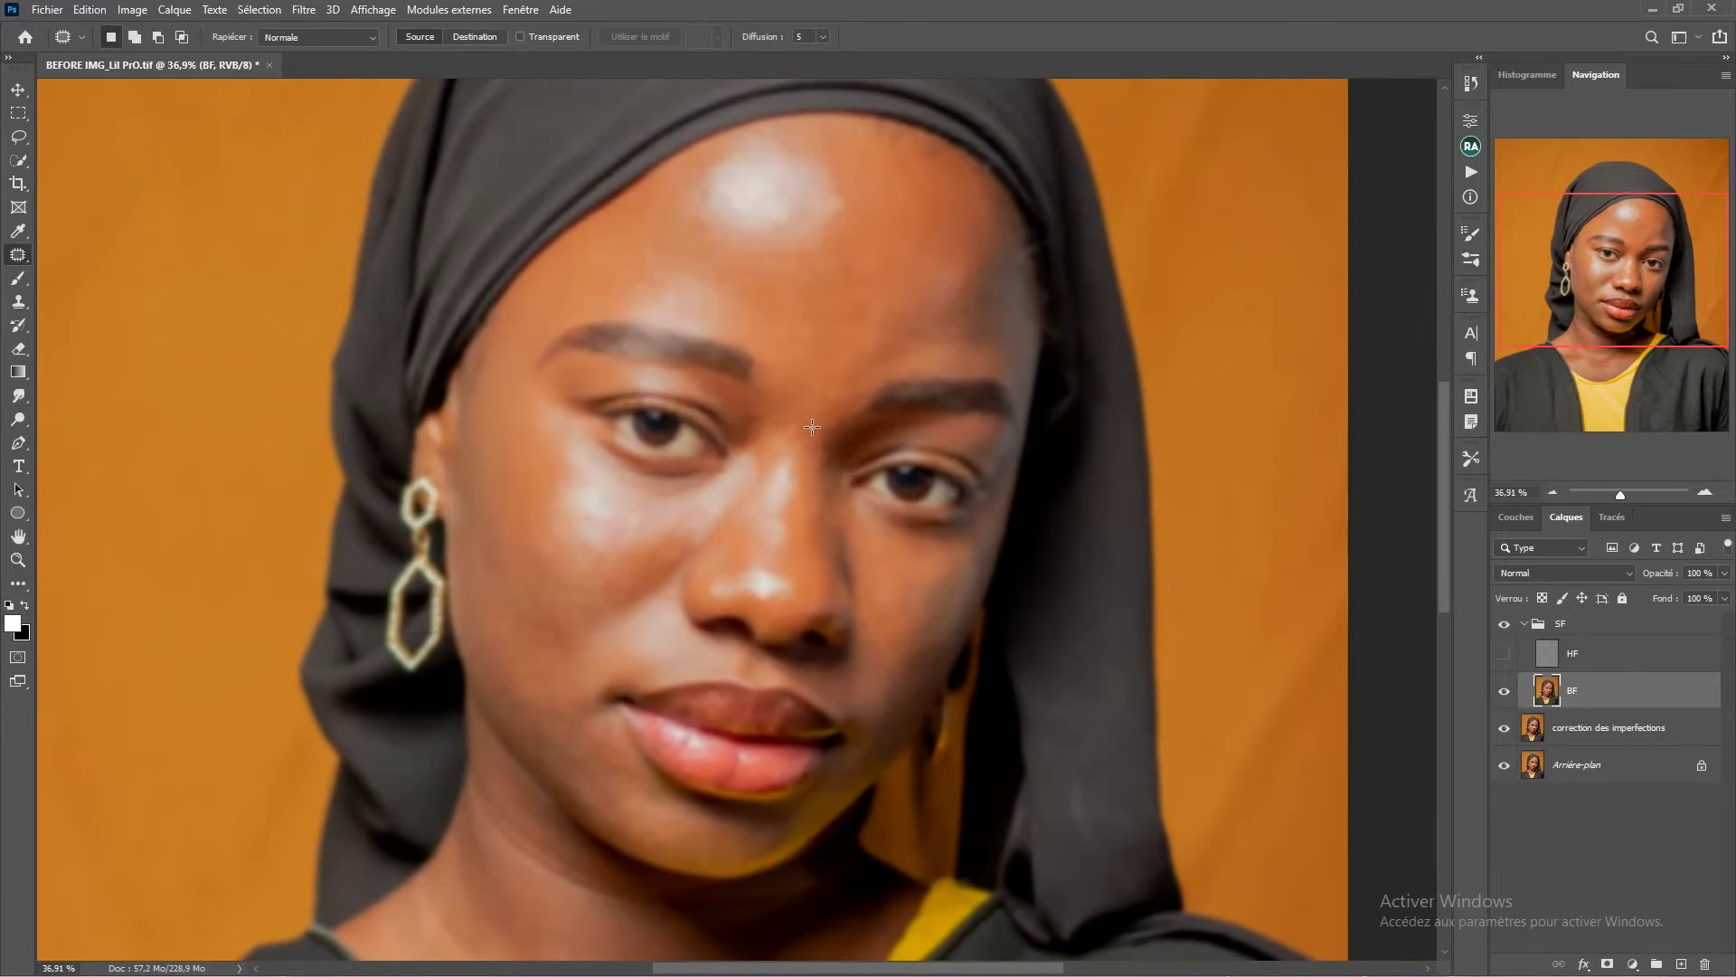
left_click(1504, 654)
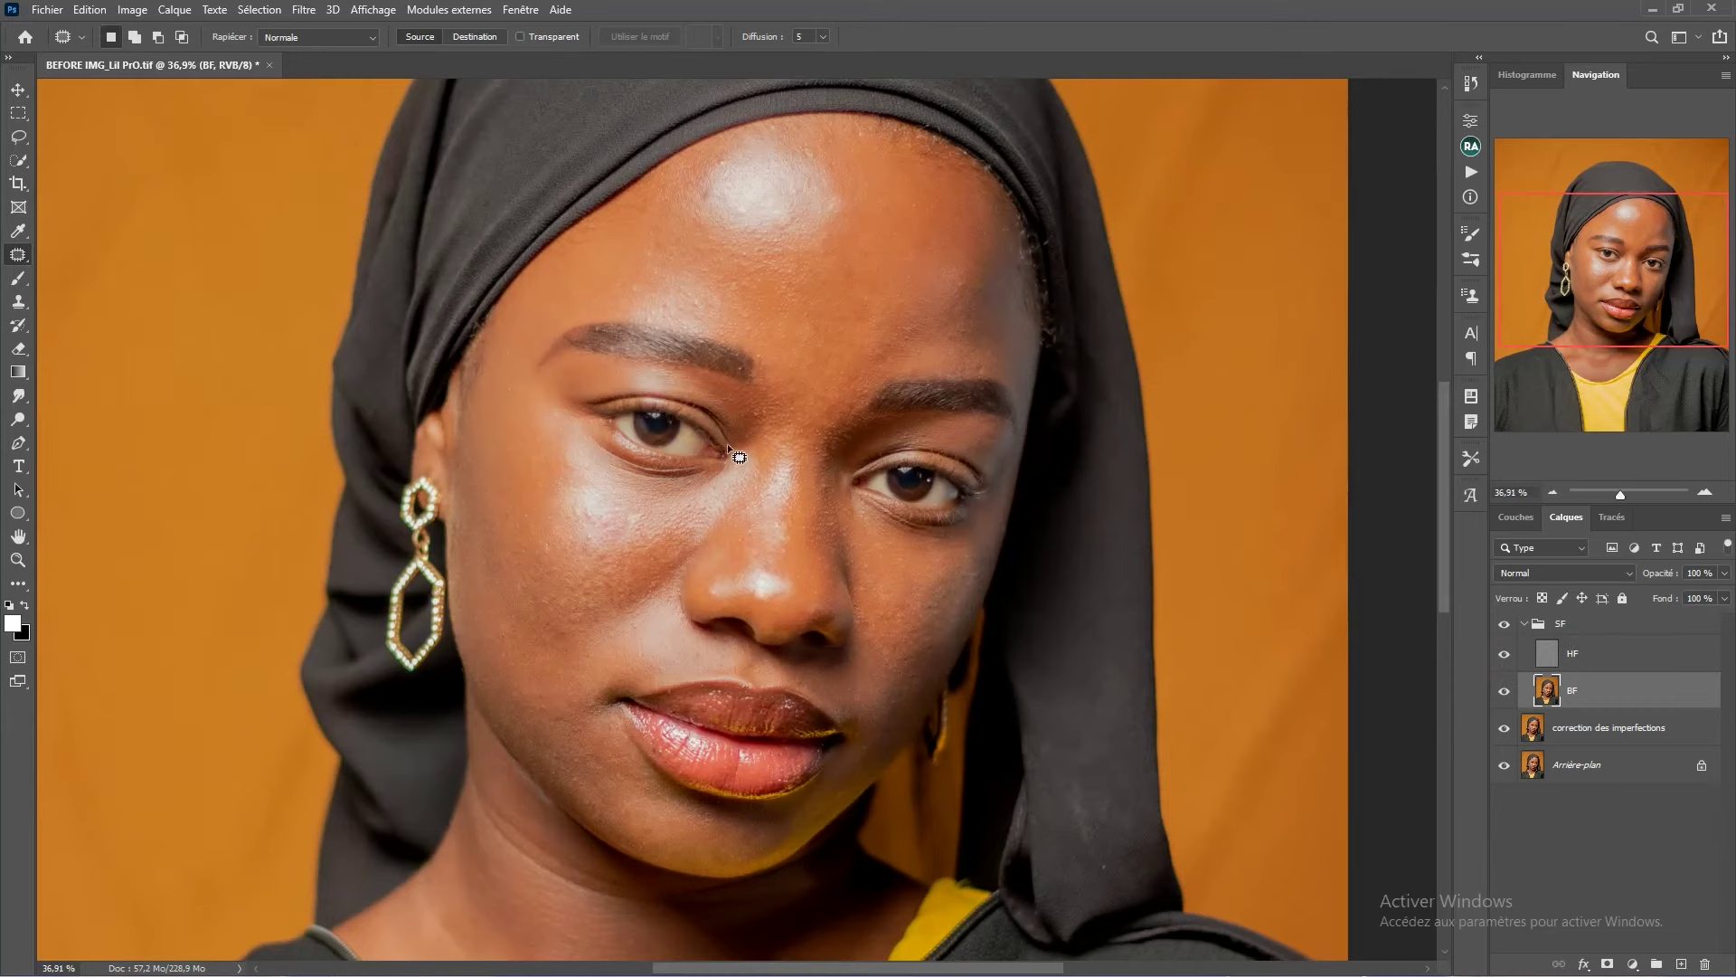
- Choose the Mixer Brush (Outil Pinceau mélangeur) for the BF layer and frame the whole face
left_click(24, 287)
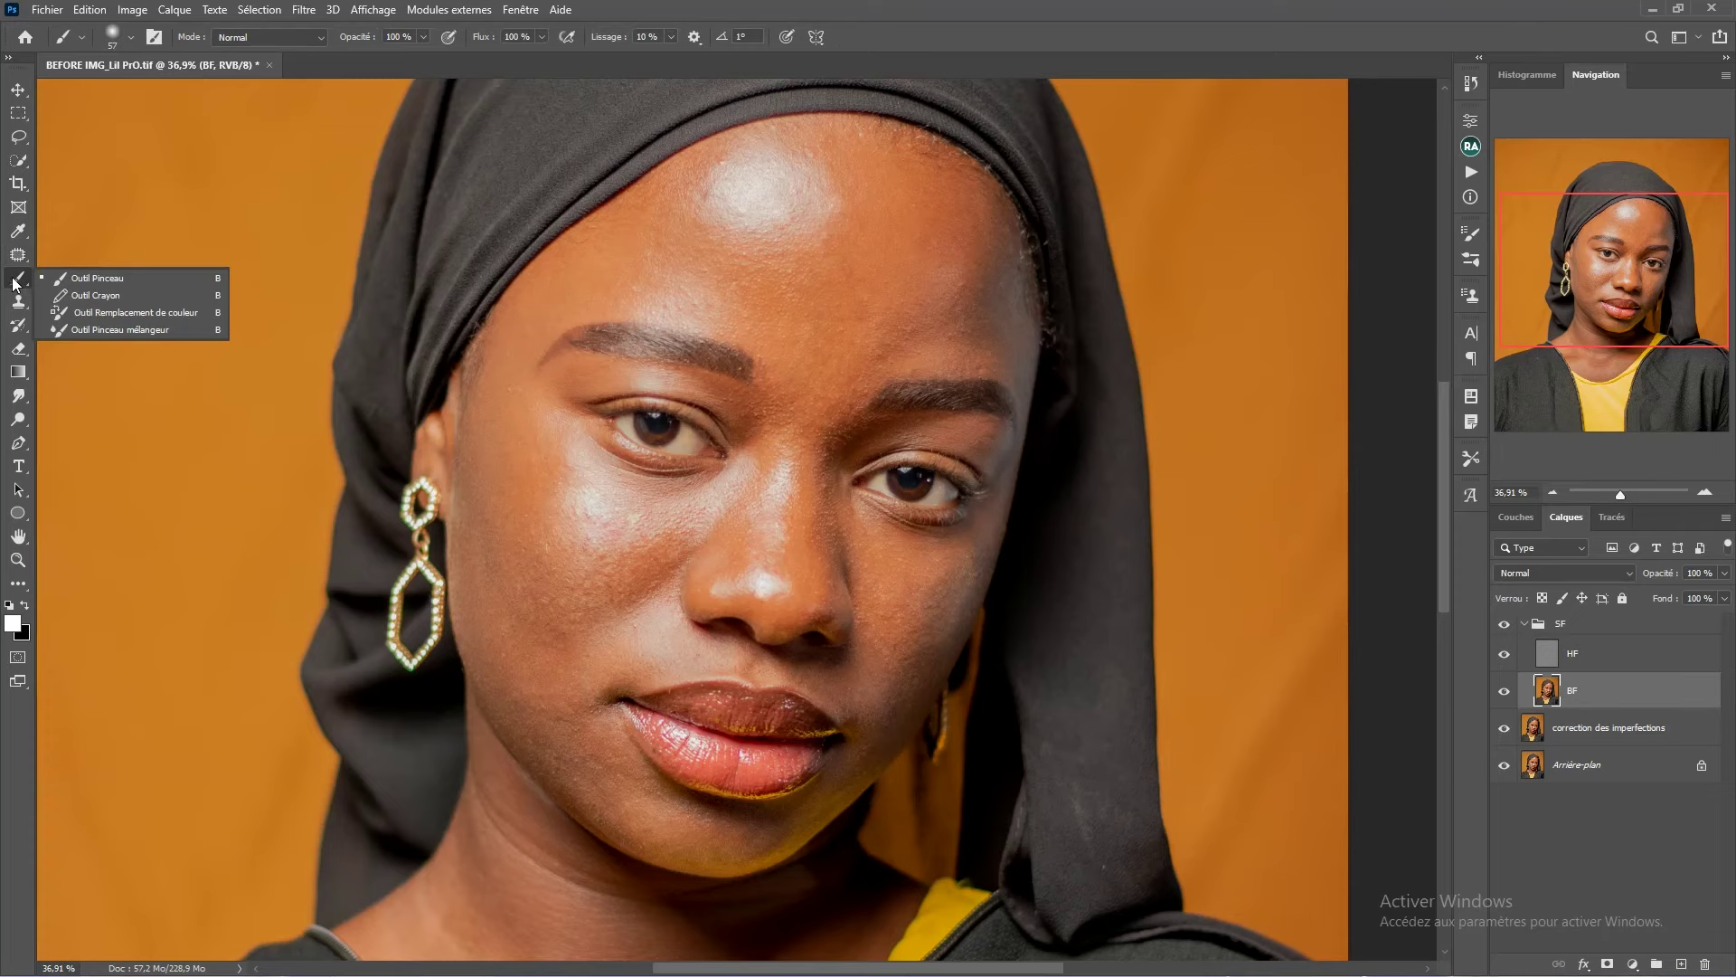
left_click(14, 286)
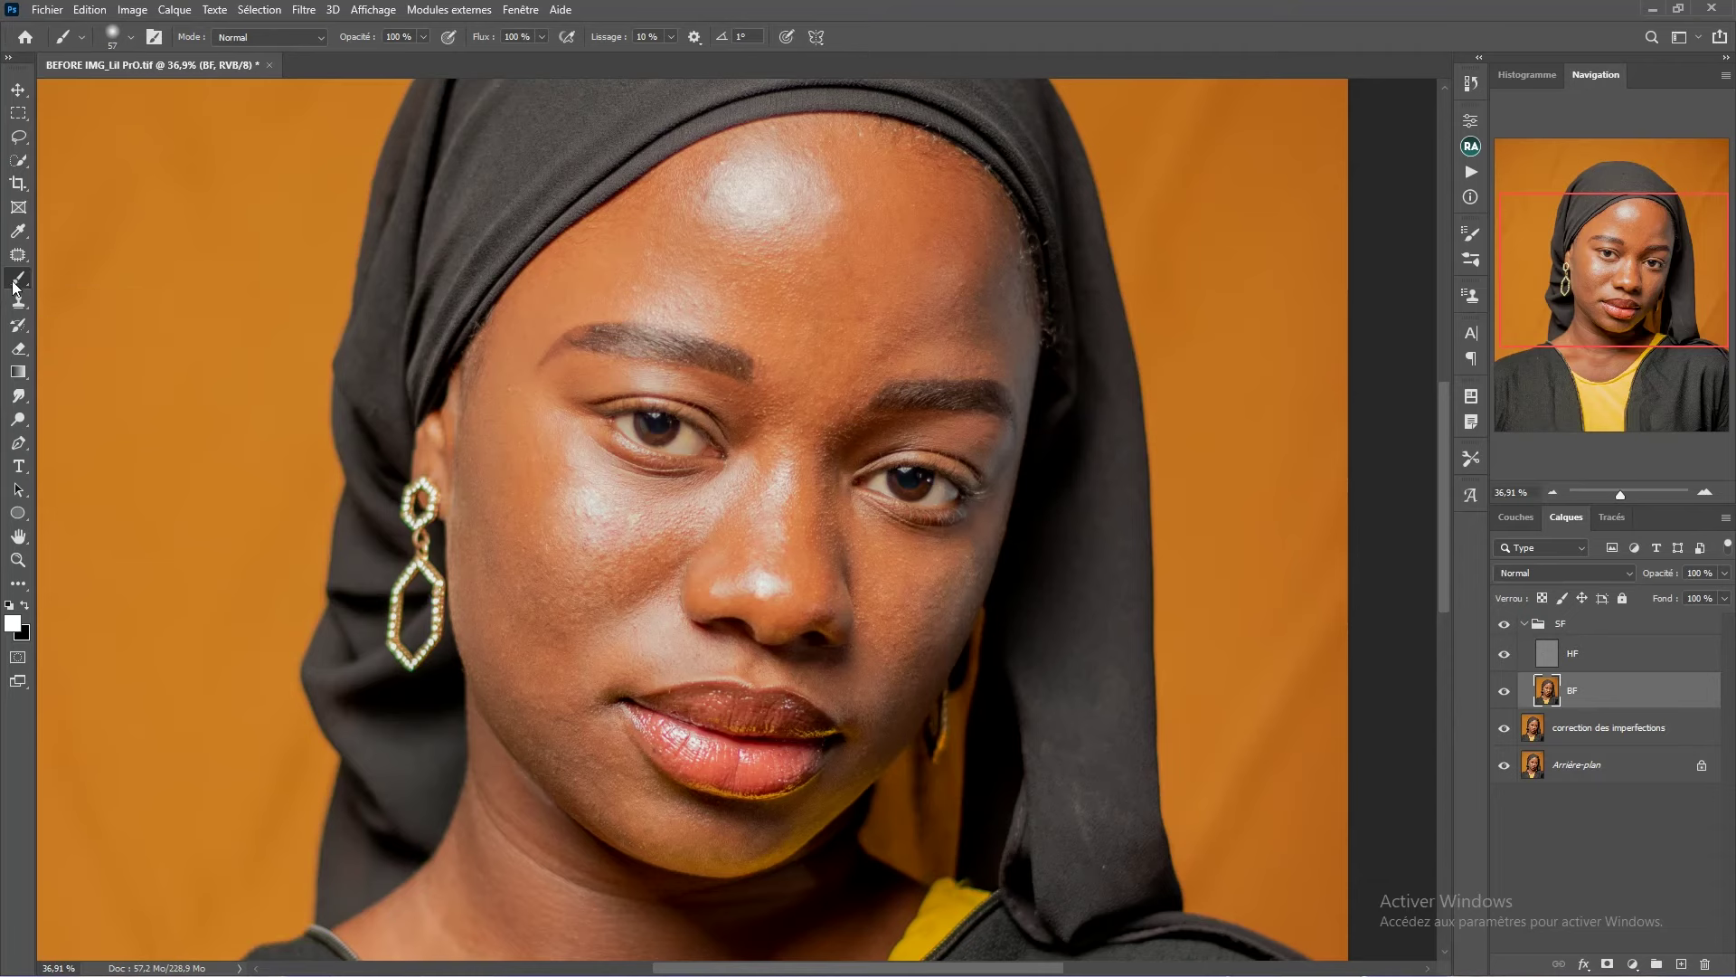
left_click(14, 286)
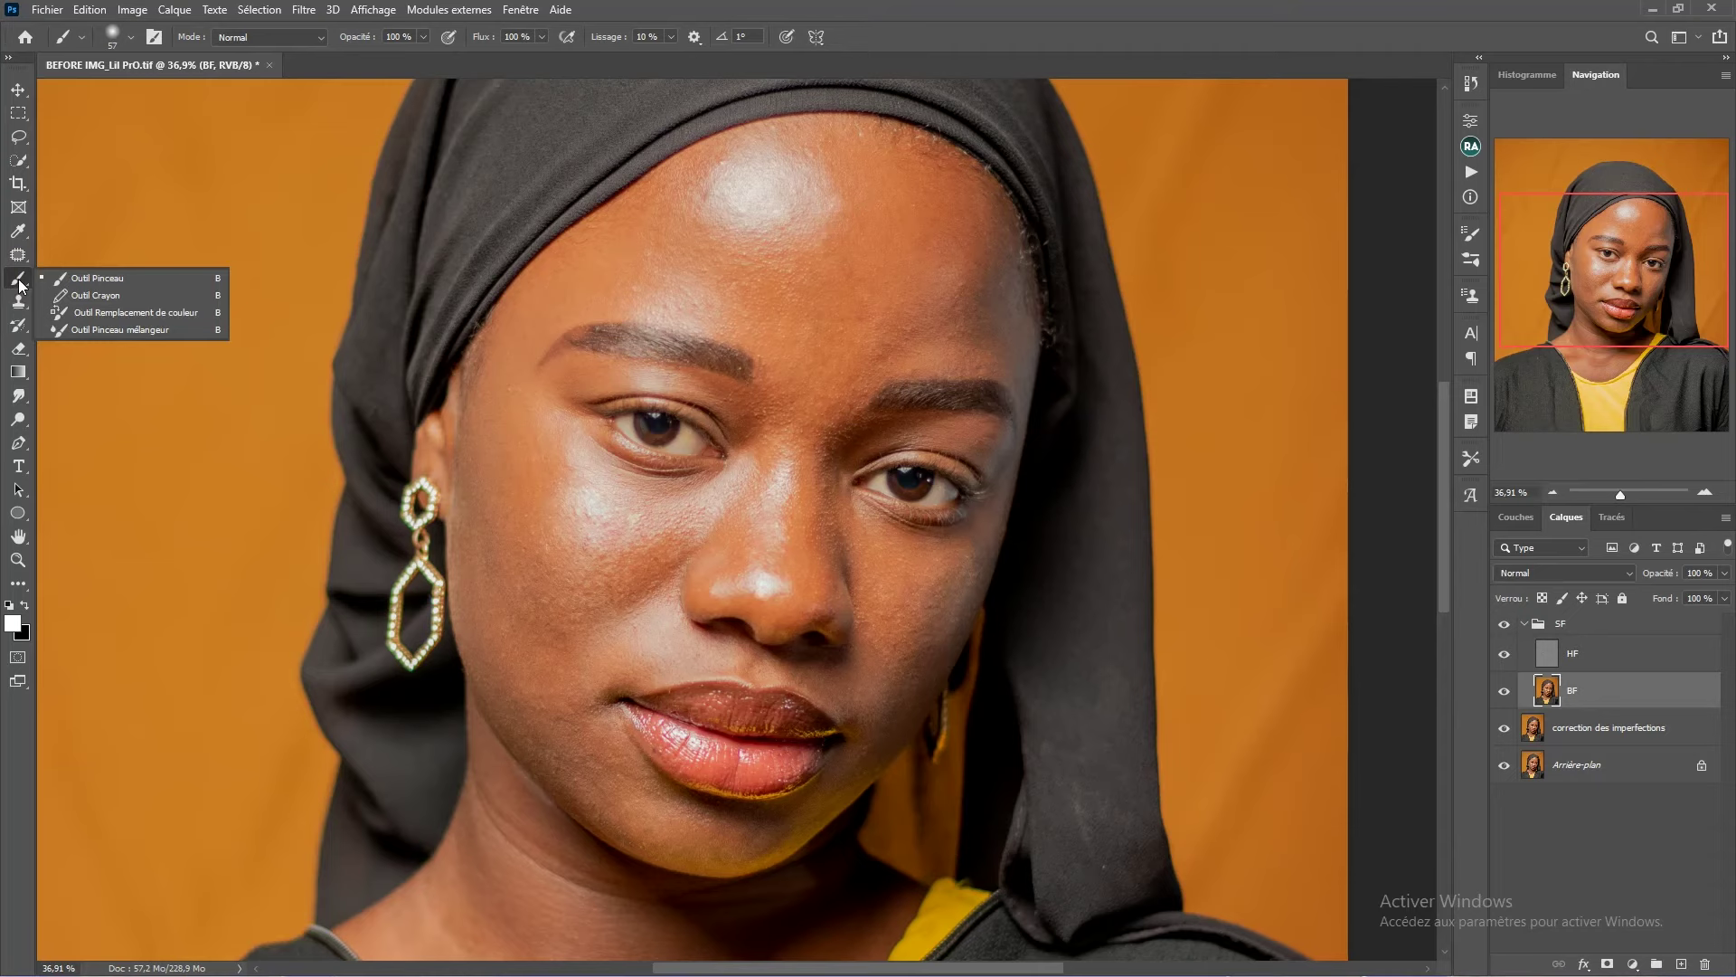
left_click(15, 282)
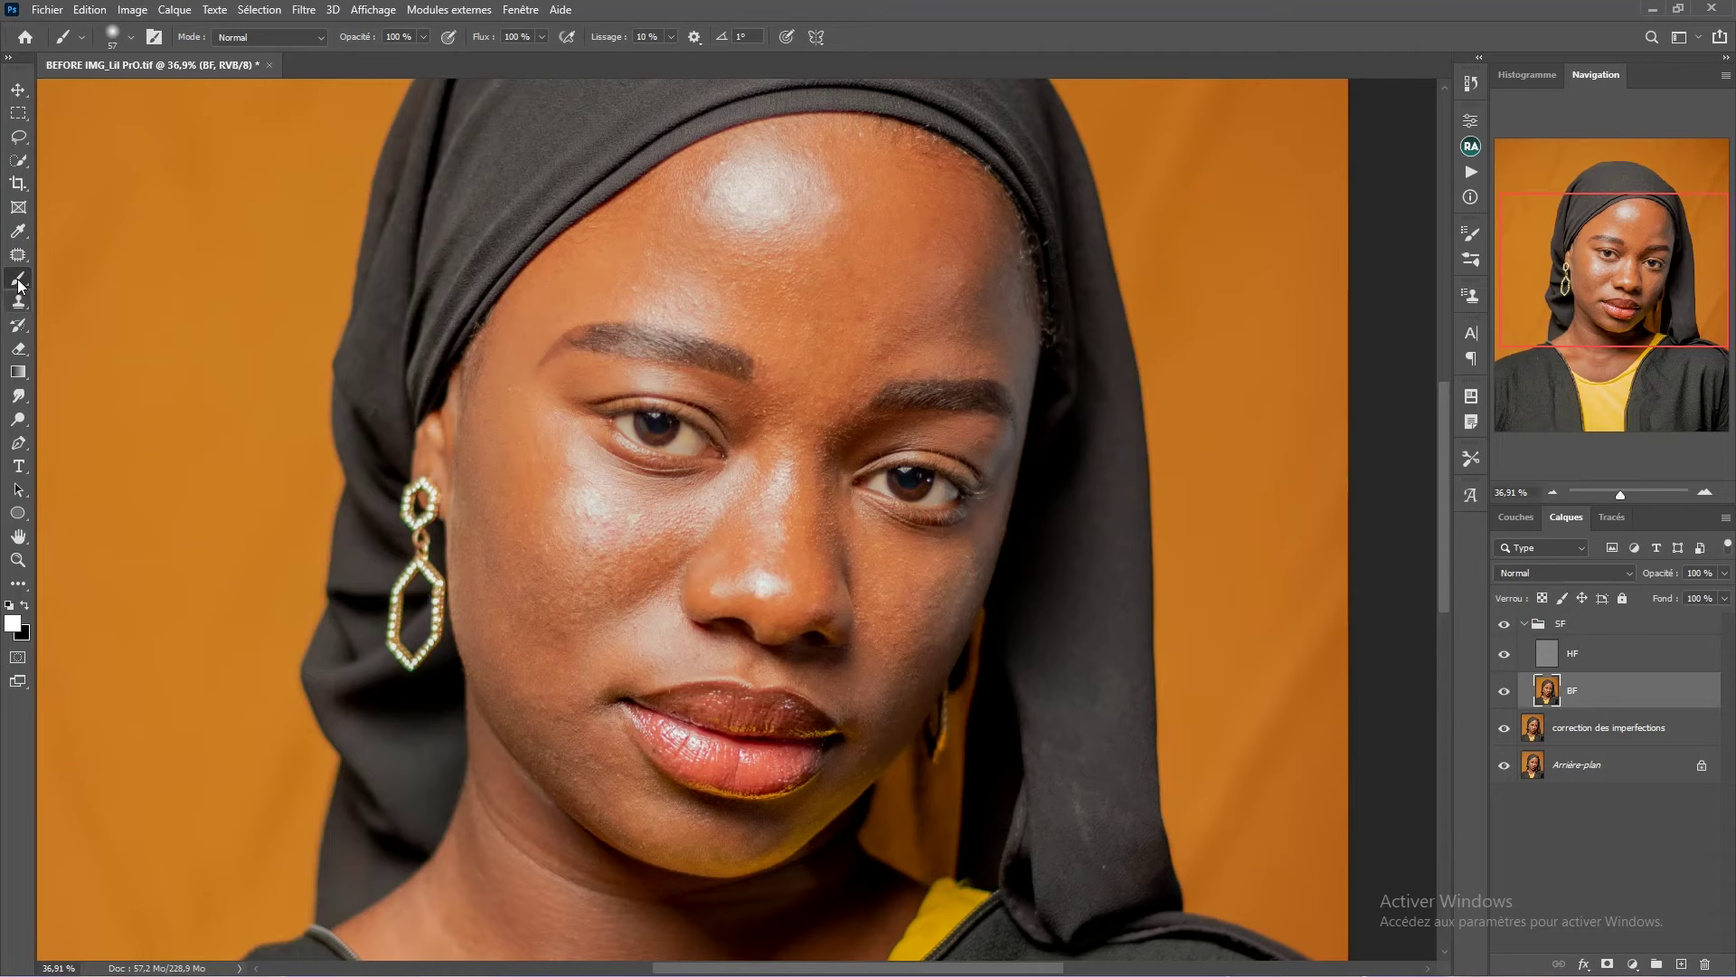
left_click(15, 282)
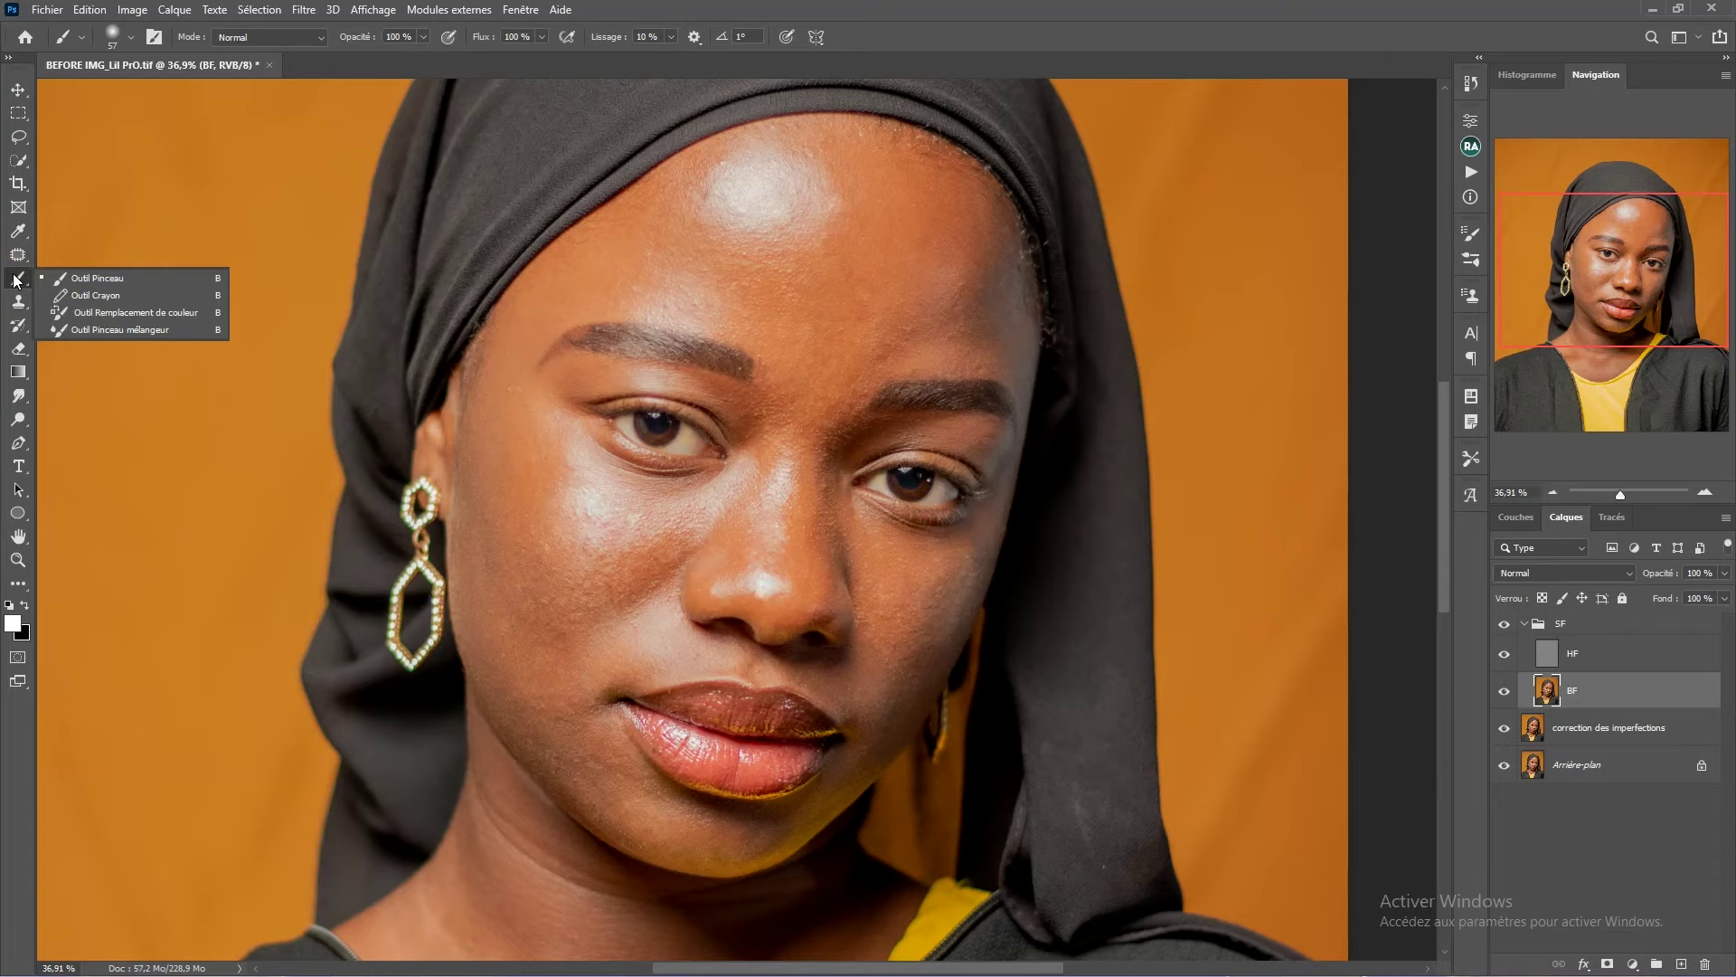
left_click(113, 331)
scroll(746, 334, "down", 2)
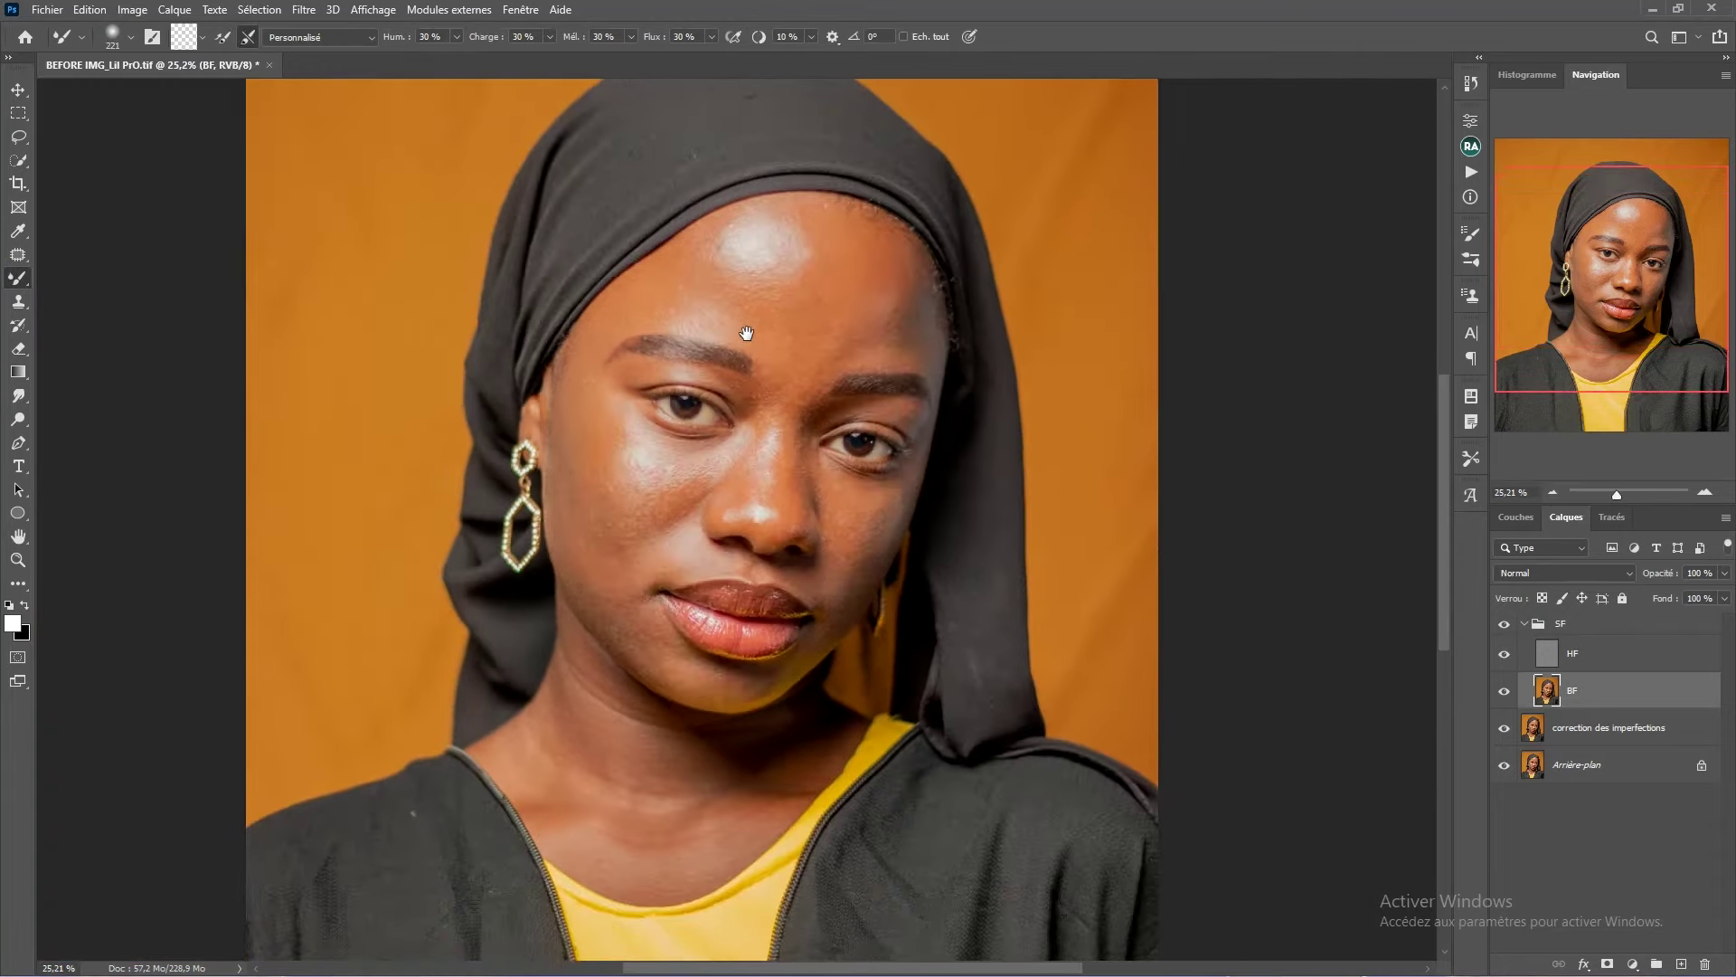
scroll(746, 330, "up", 1)
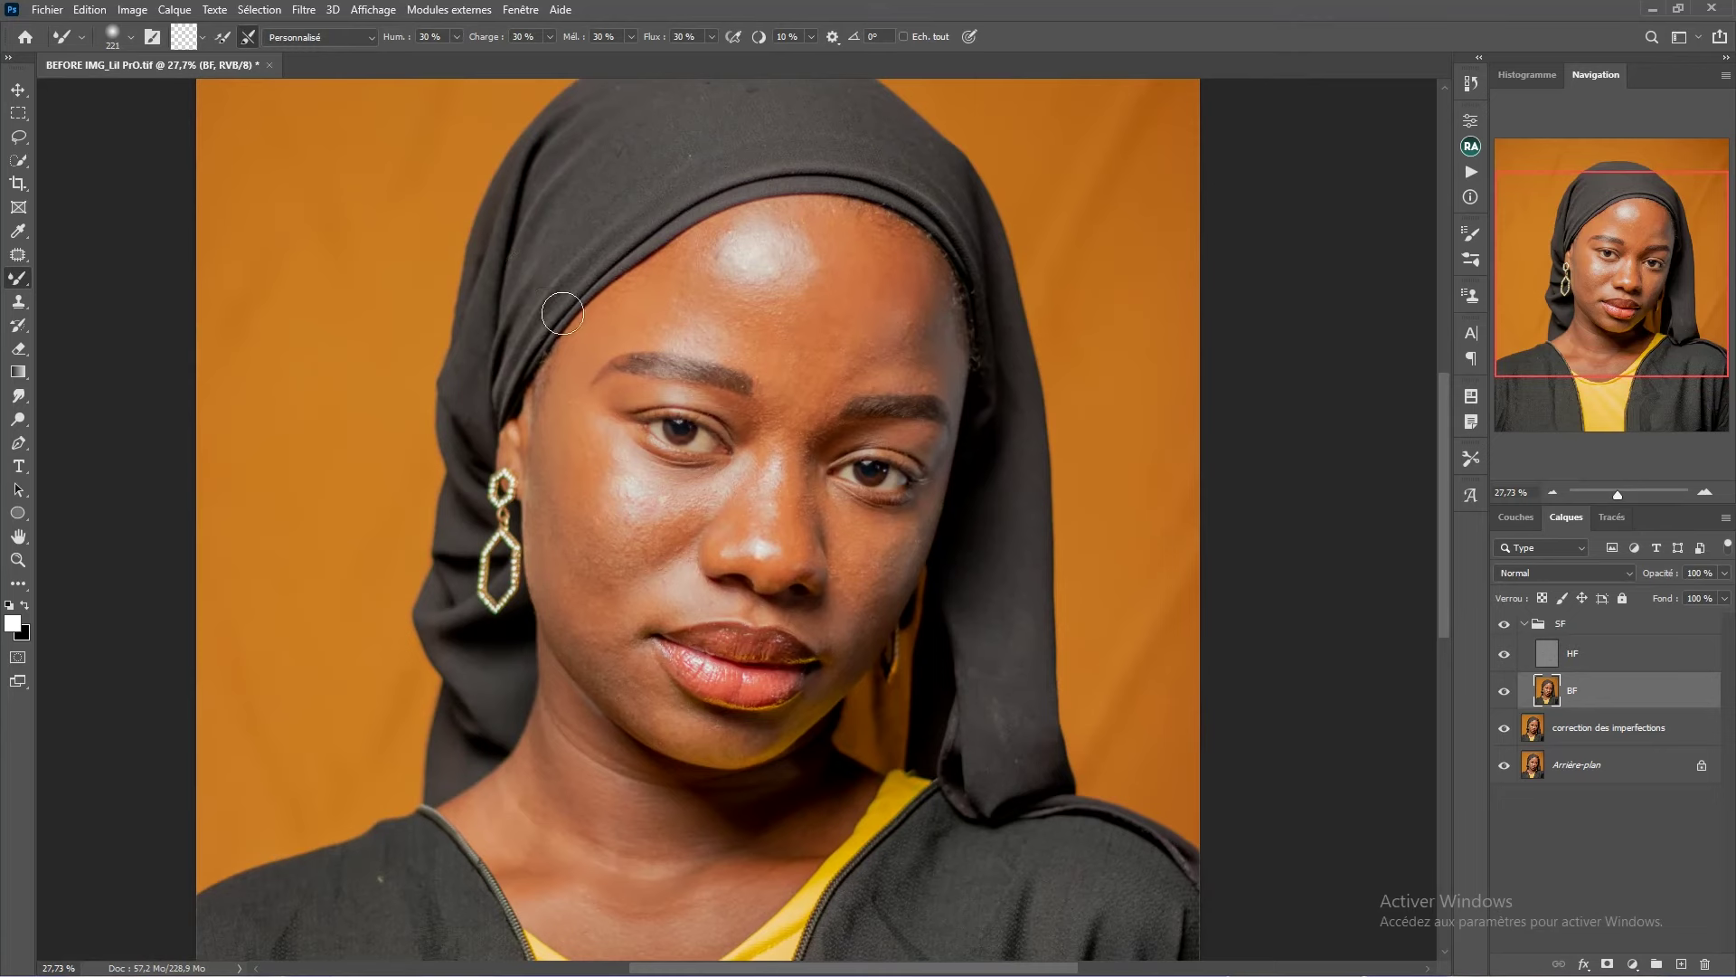
- Configure the Mixer Brush as Personnalisé with Humidité, Charge, Mélange and Flux each set to 30 %
scroll(760, 408, "up", 1)
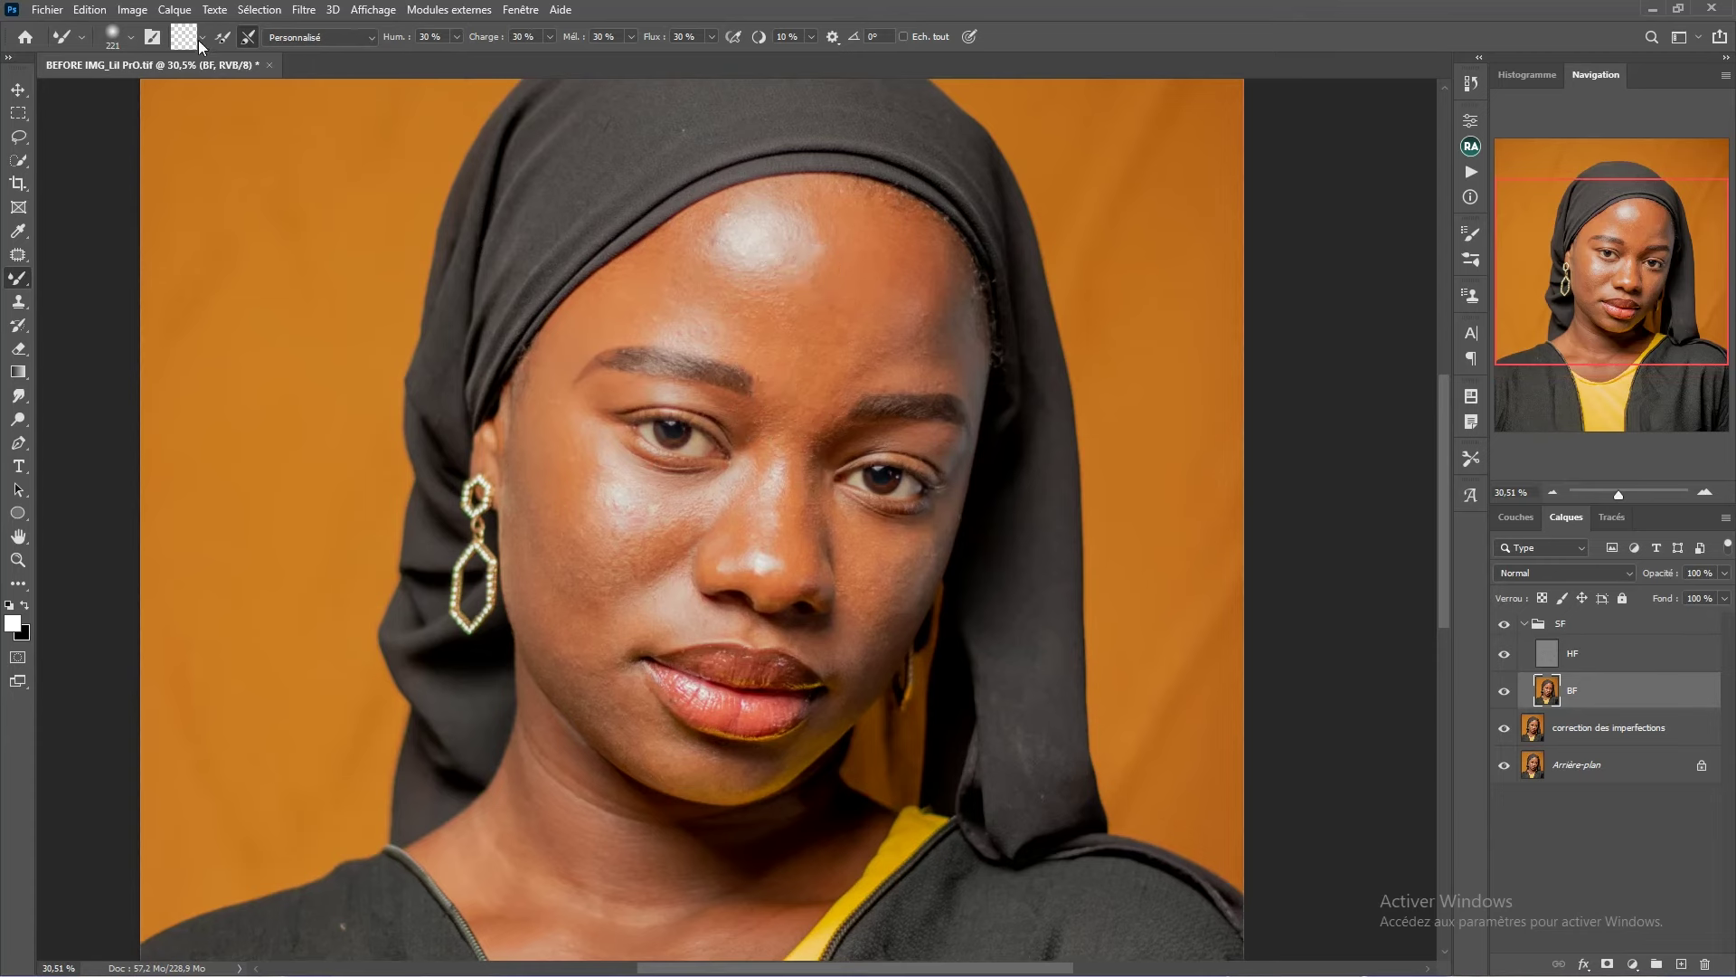
left_click(246, 38)
left_click(329, 40)
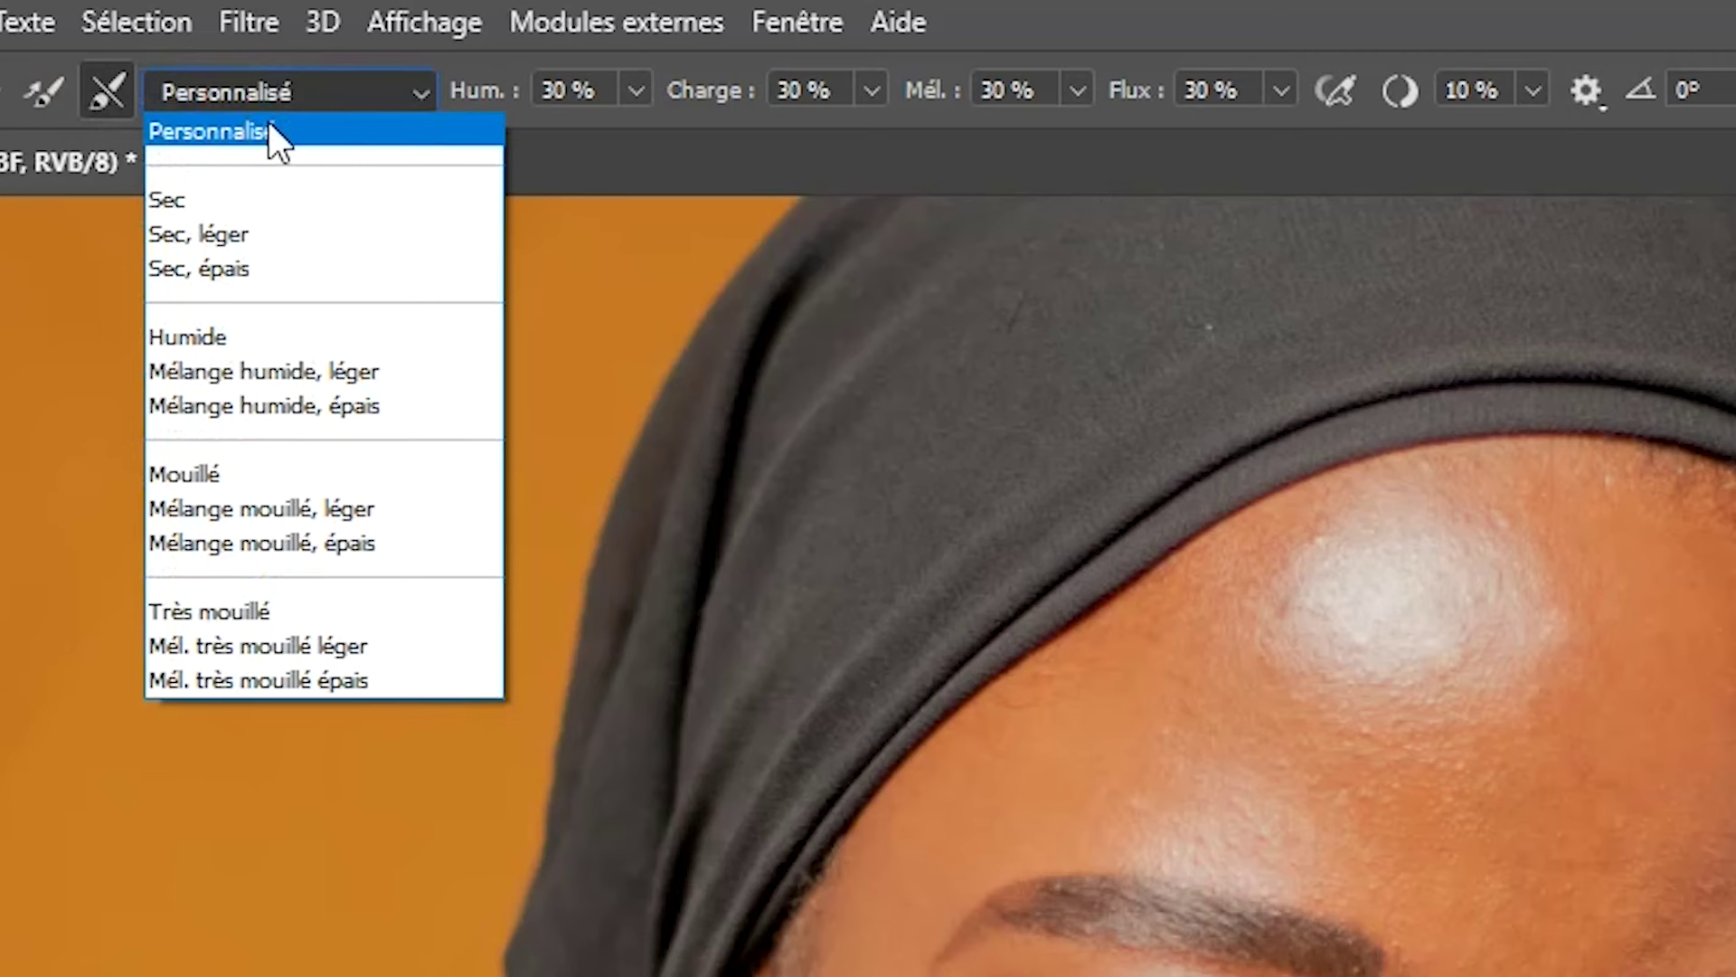
left_click(313, 52)
left_click(483, 92)
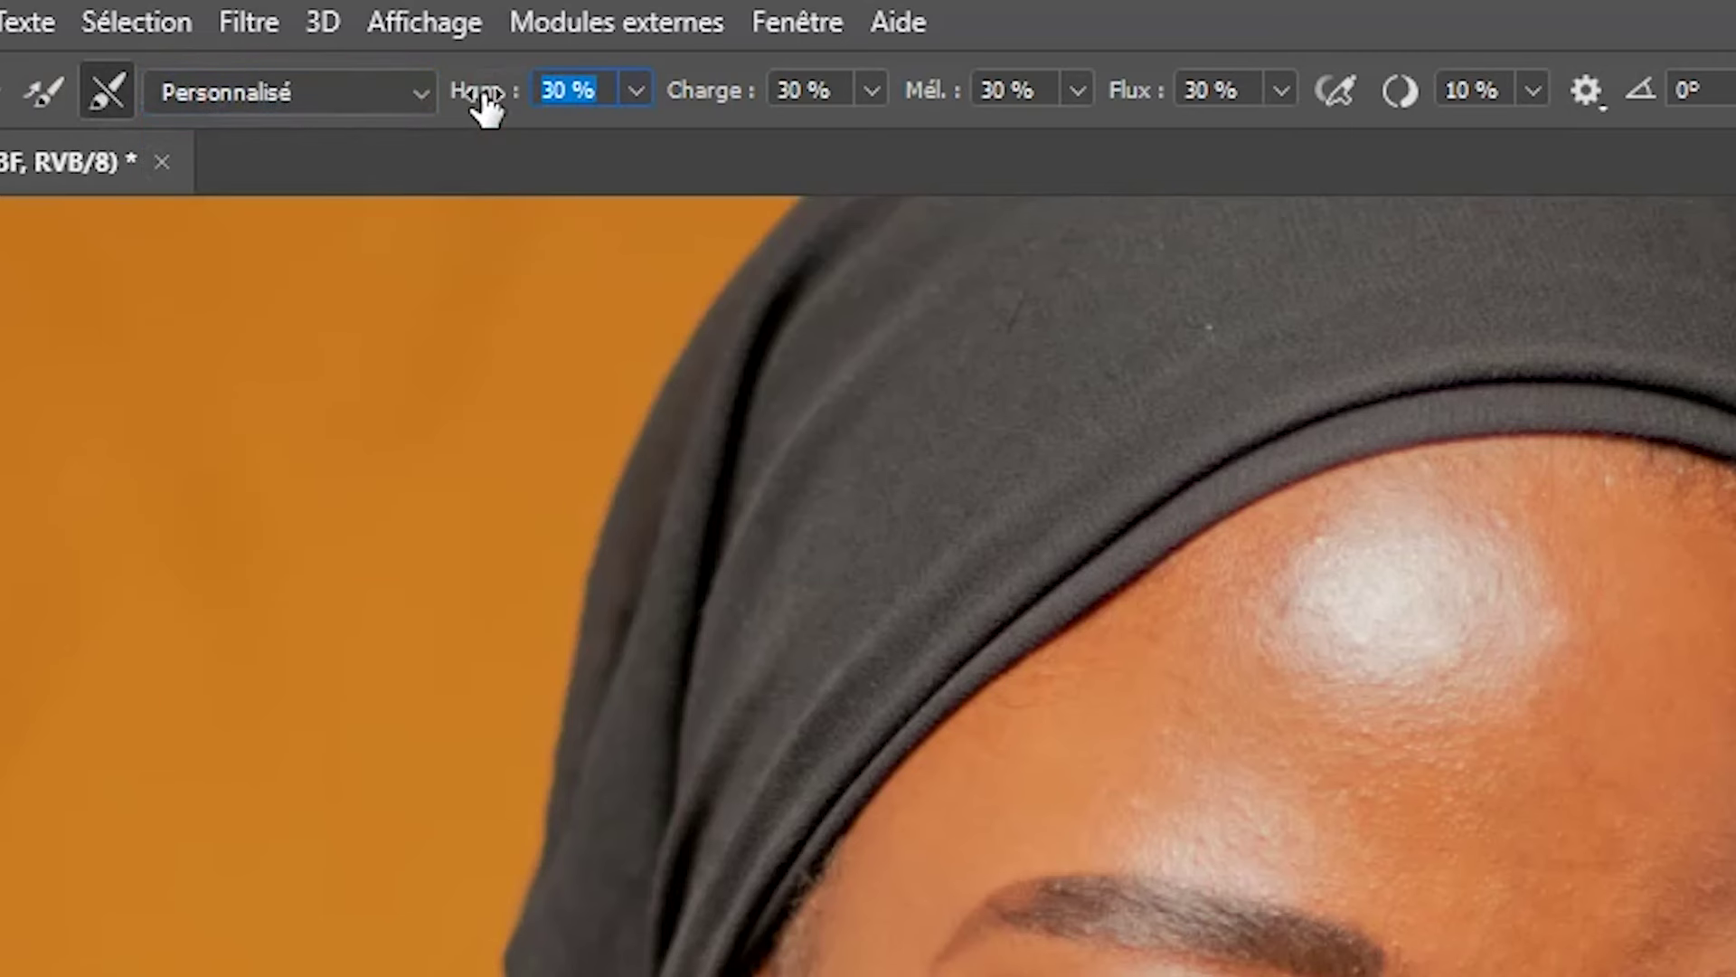
type("30")
key("Tab")
type("30")
key("Tab")
type("30")
key("Tab")
type("30")
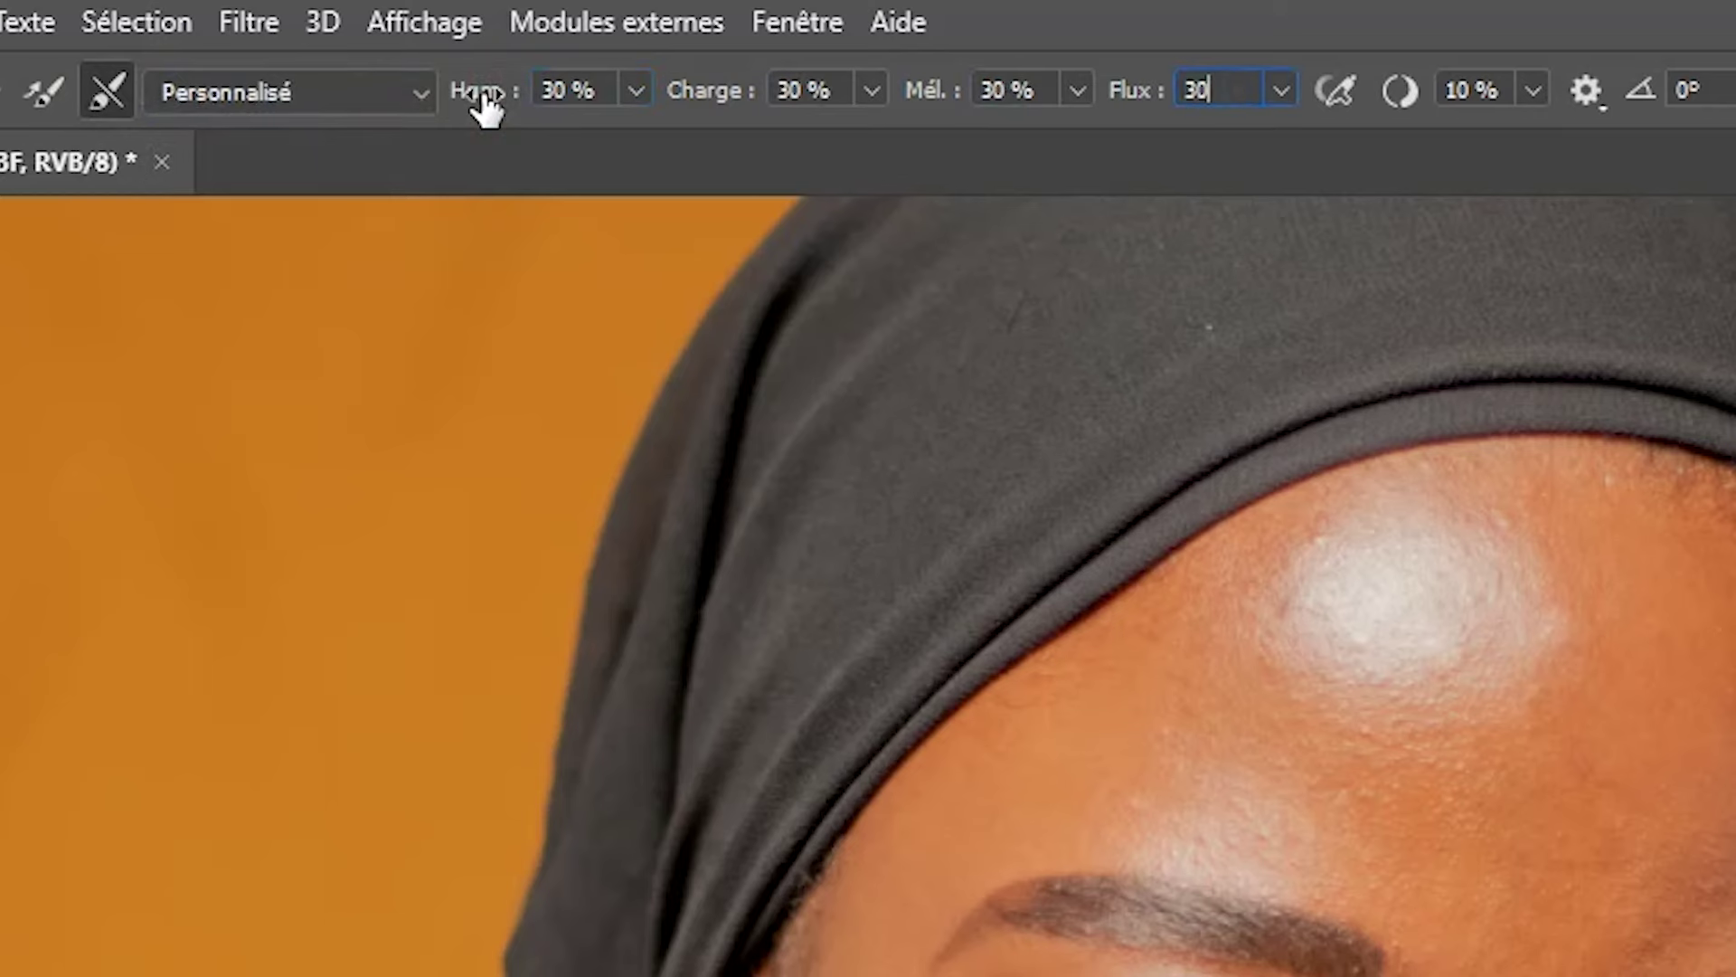
key("Tab")
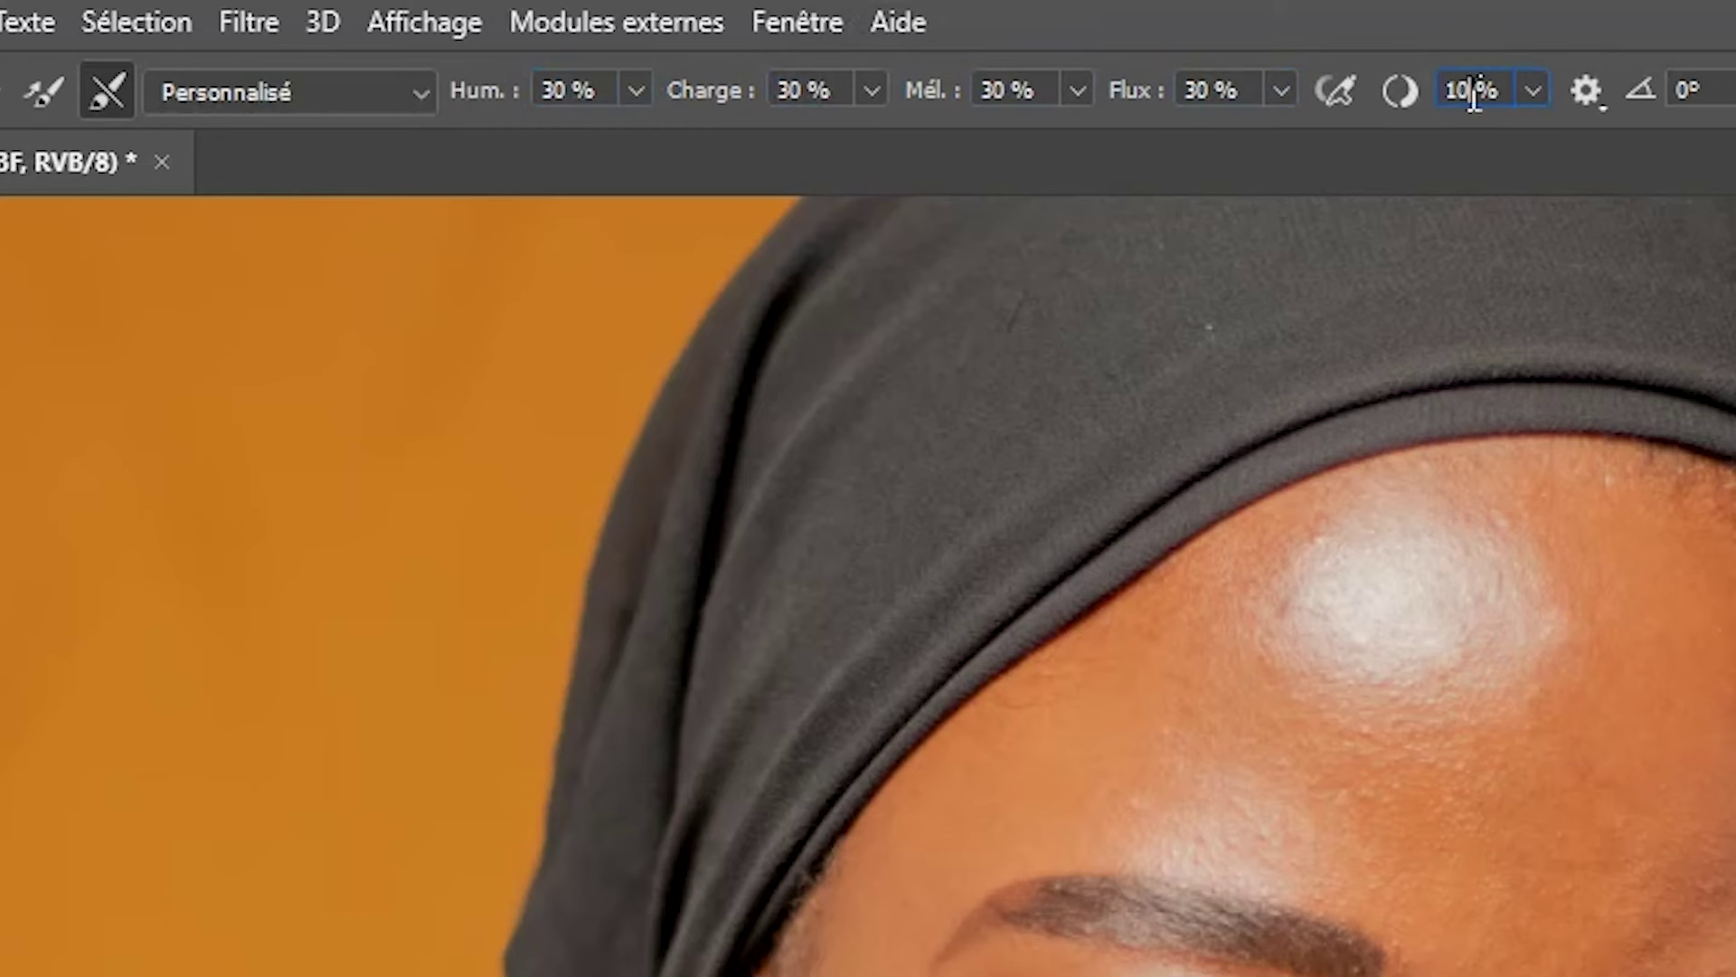
key("Return")
scroll(882, 291, "up", 2)
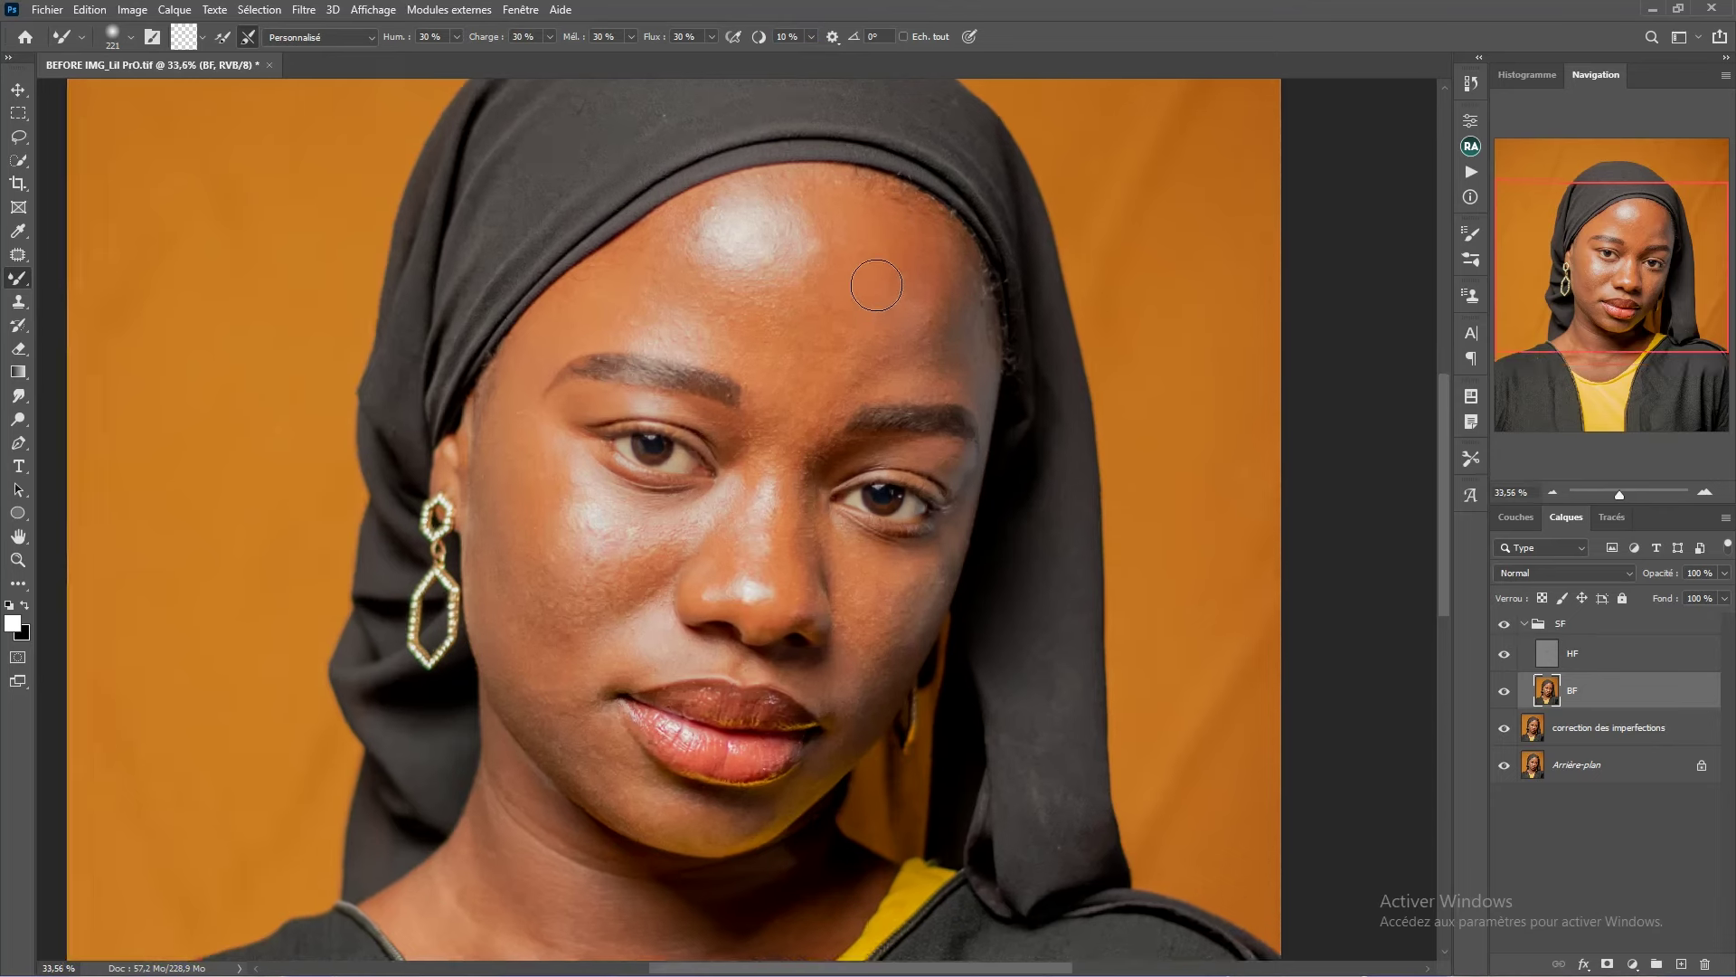
- Enlarge the Mixer Brush to about 447 px, hide the HF layer and make BF the active layer
scroll(844, 375, "down", 2)
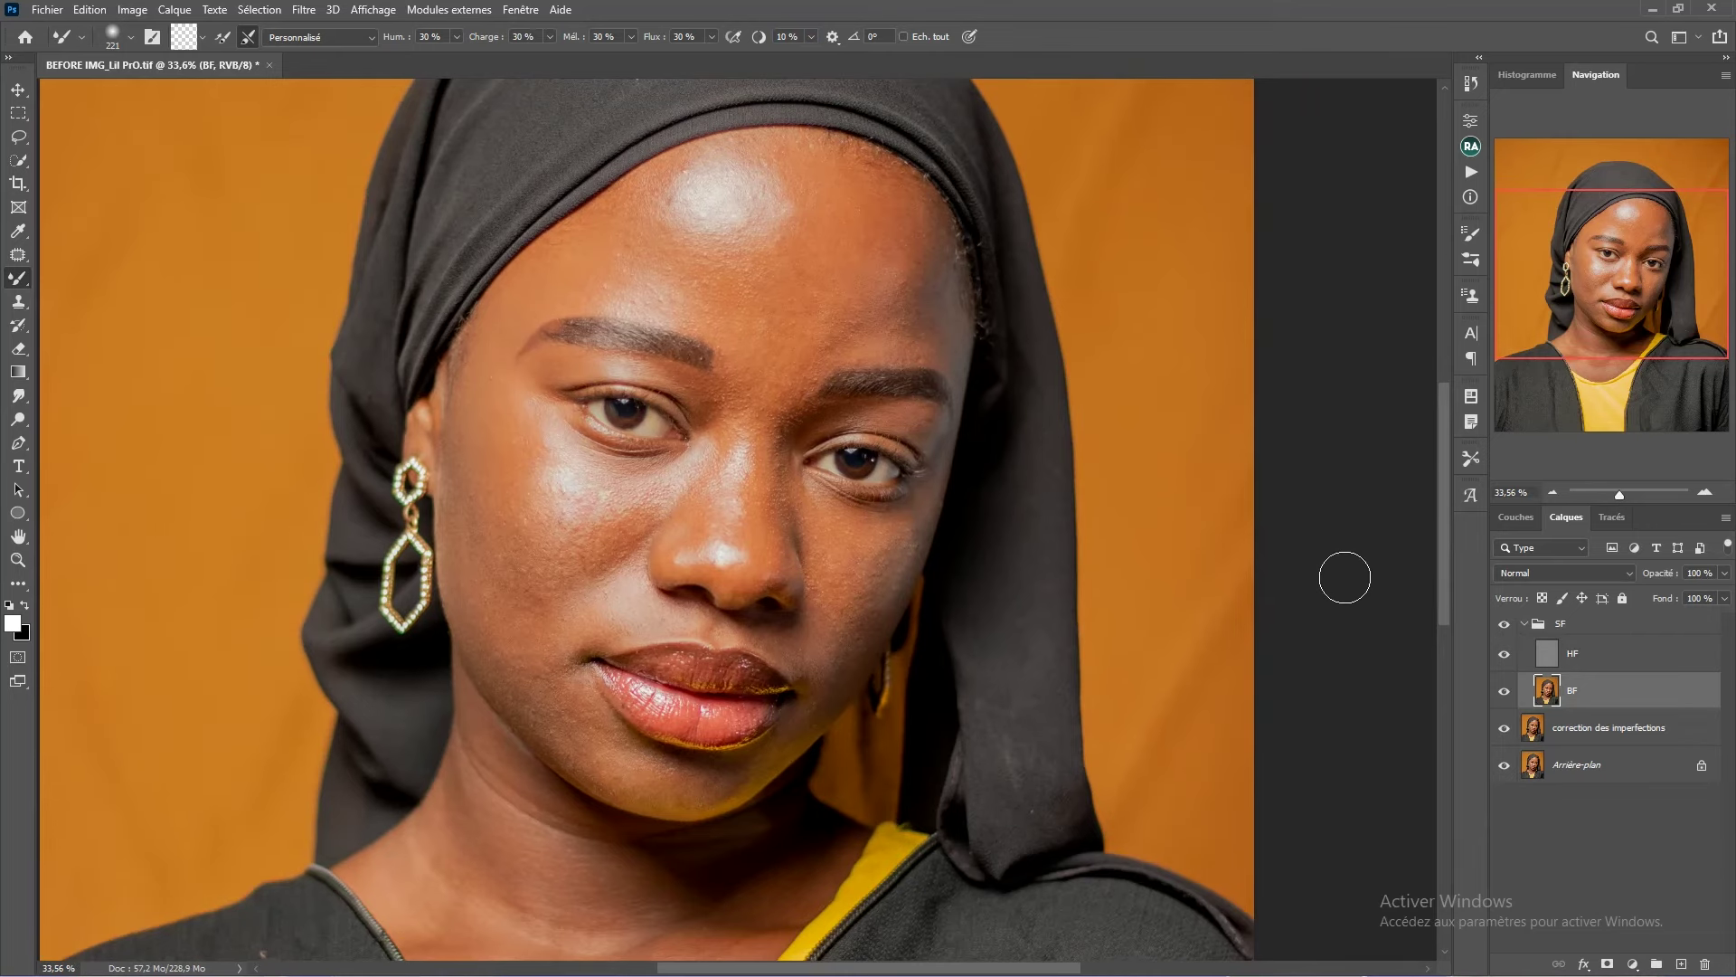
key("ctrl+0")
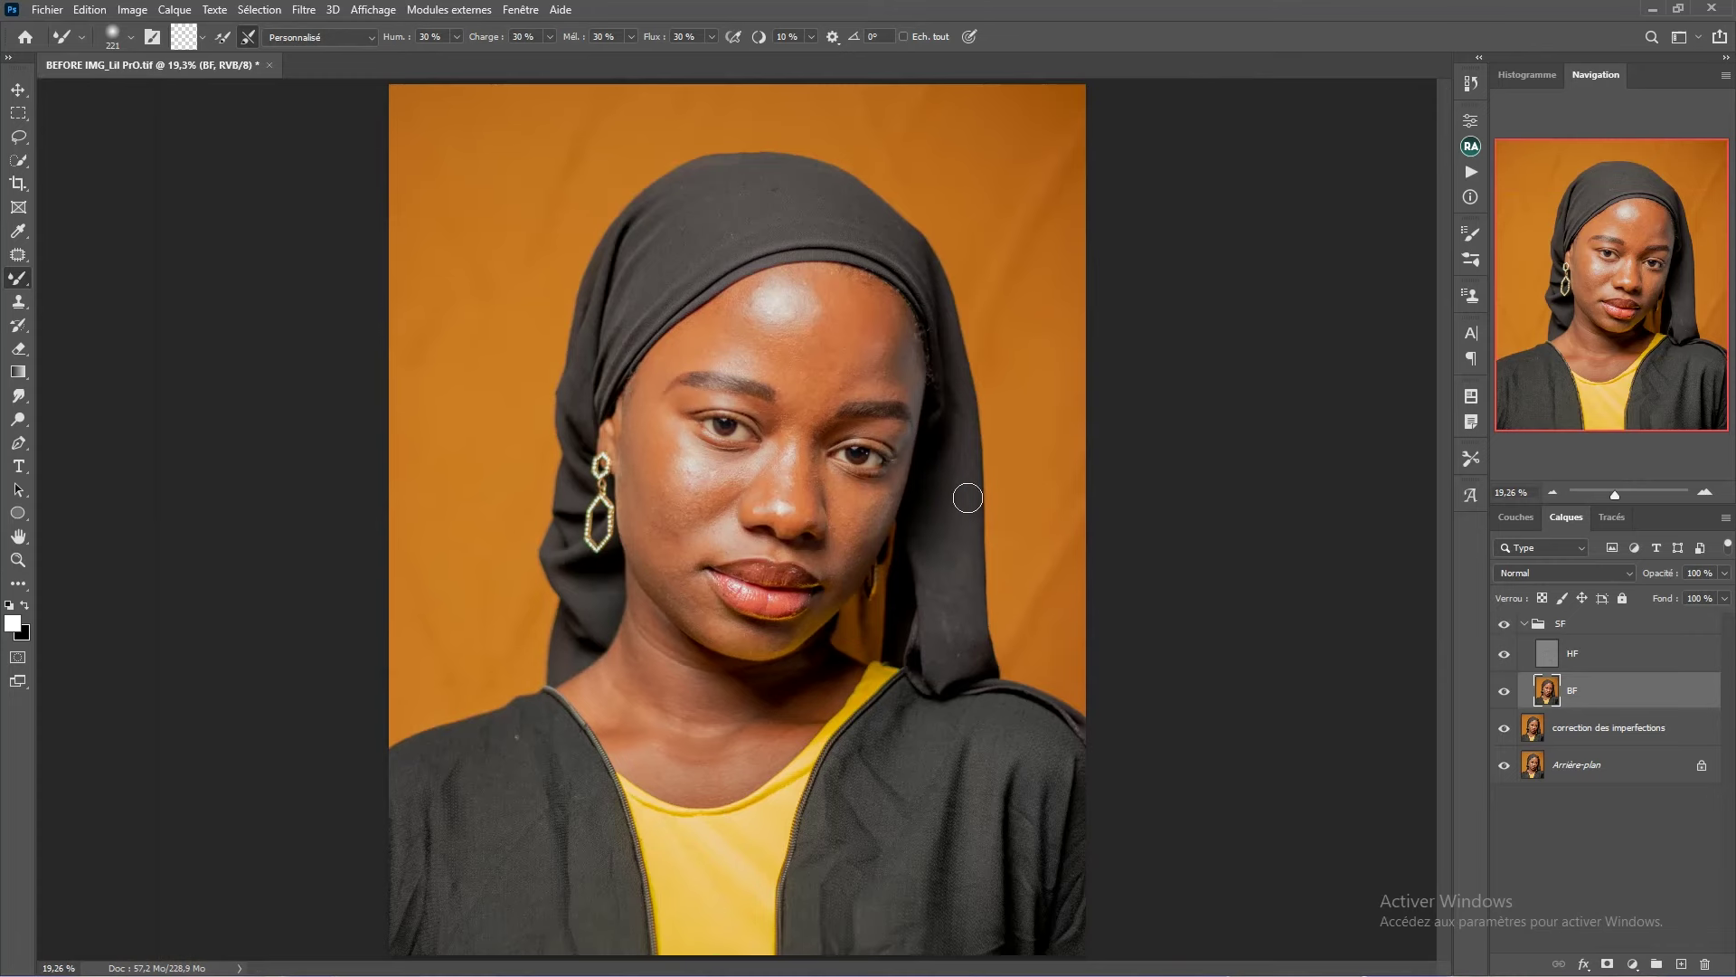
scroll(810, 336, "up", 3)
left_click_drag(806, 342, 816, 312)
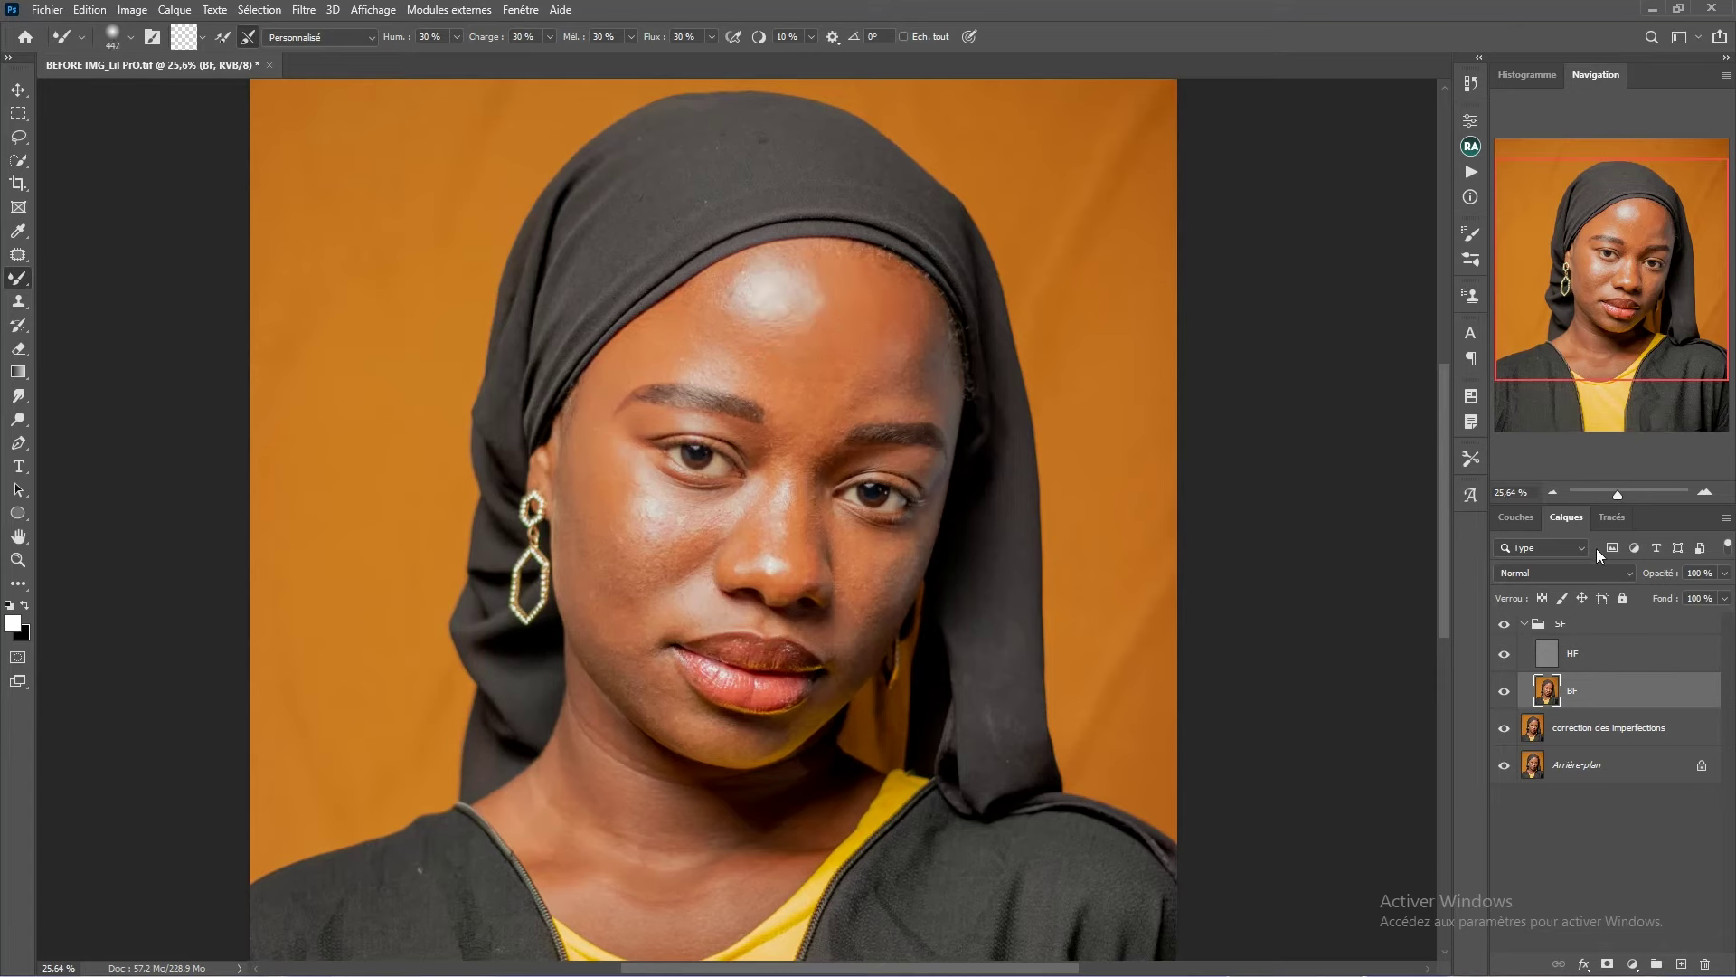
left_click(1504, 657)
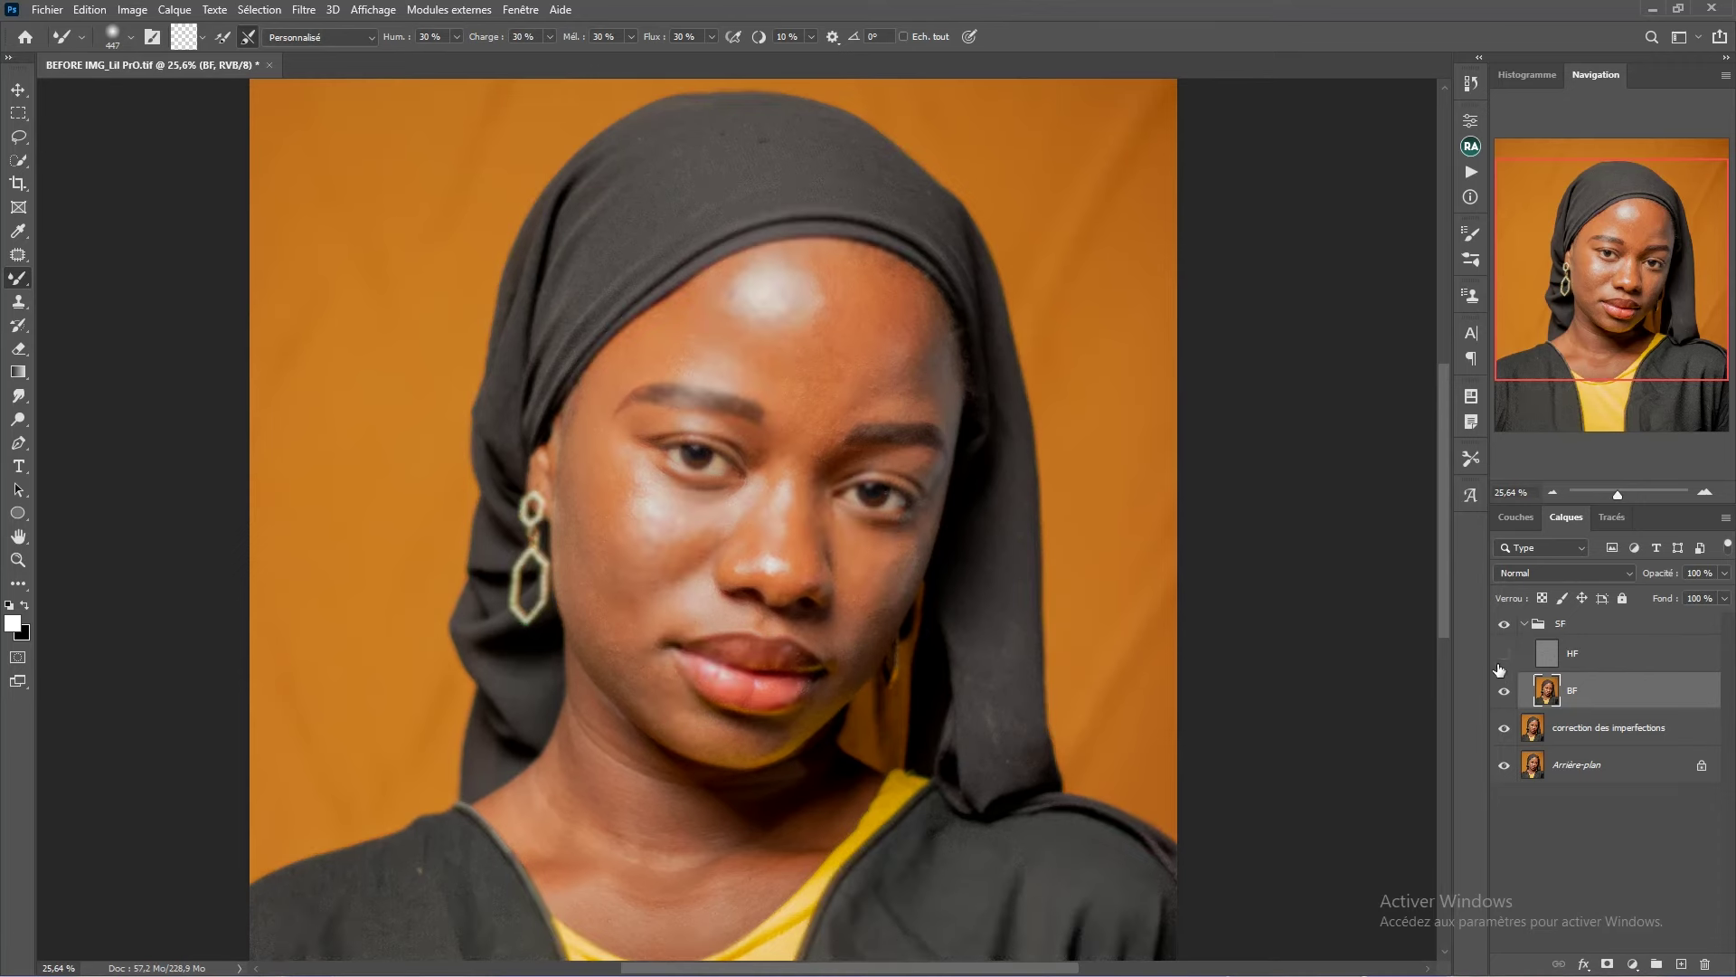
left_click(1589, 659)
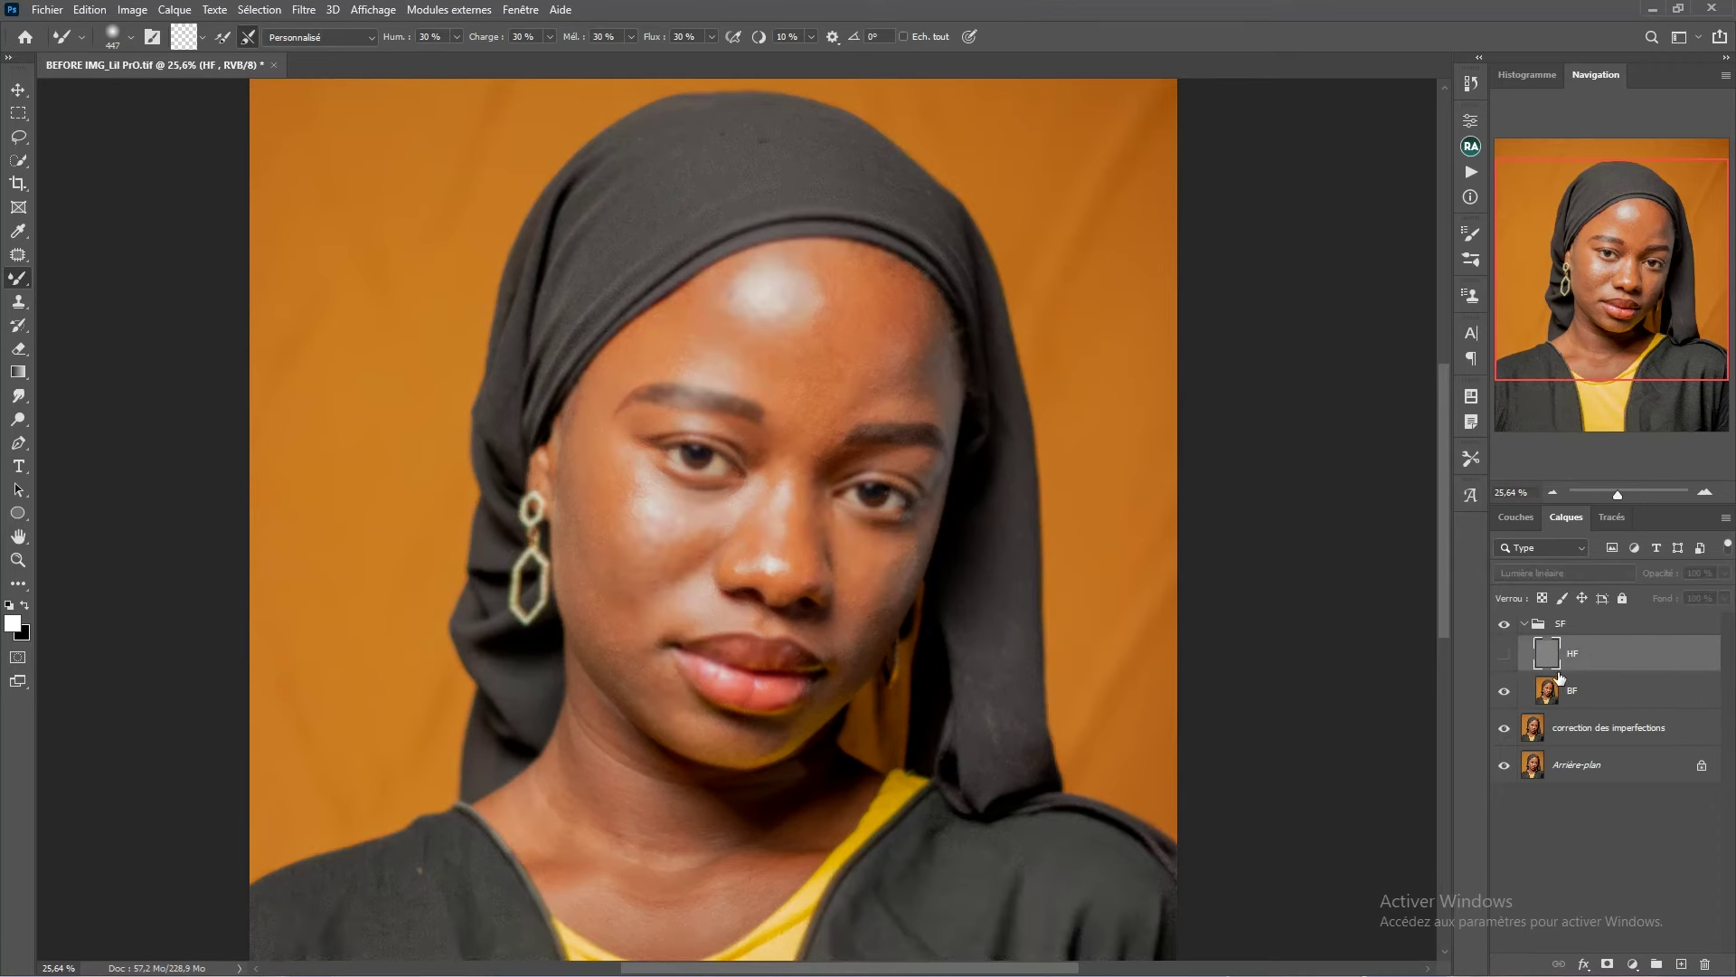
left_click(1548, 692)
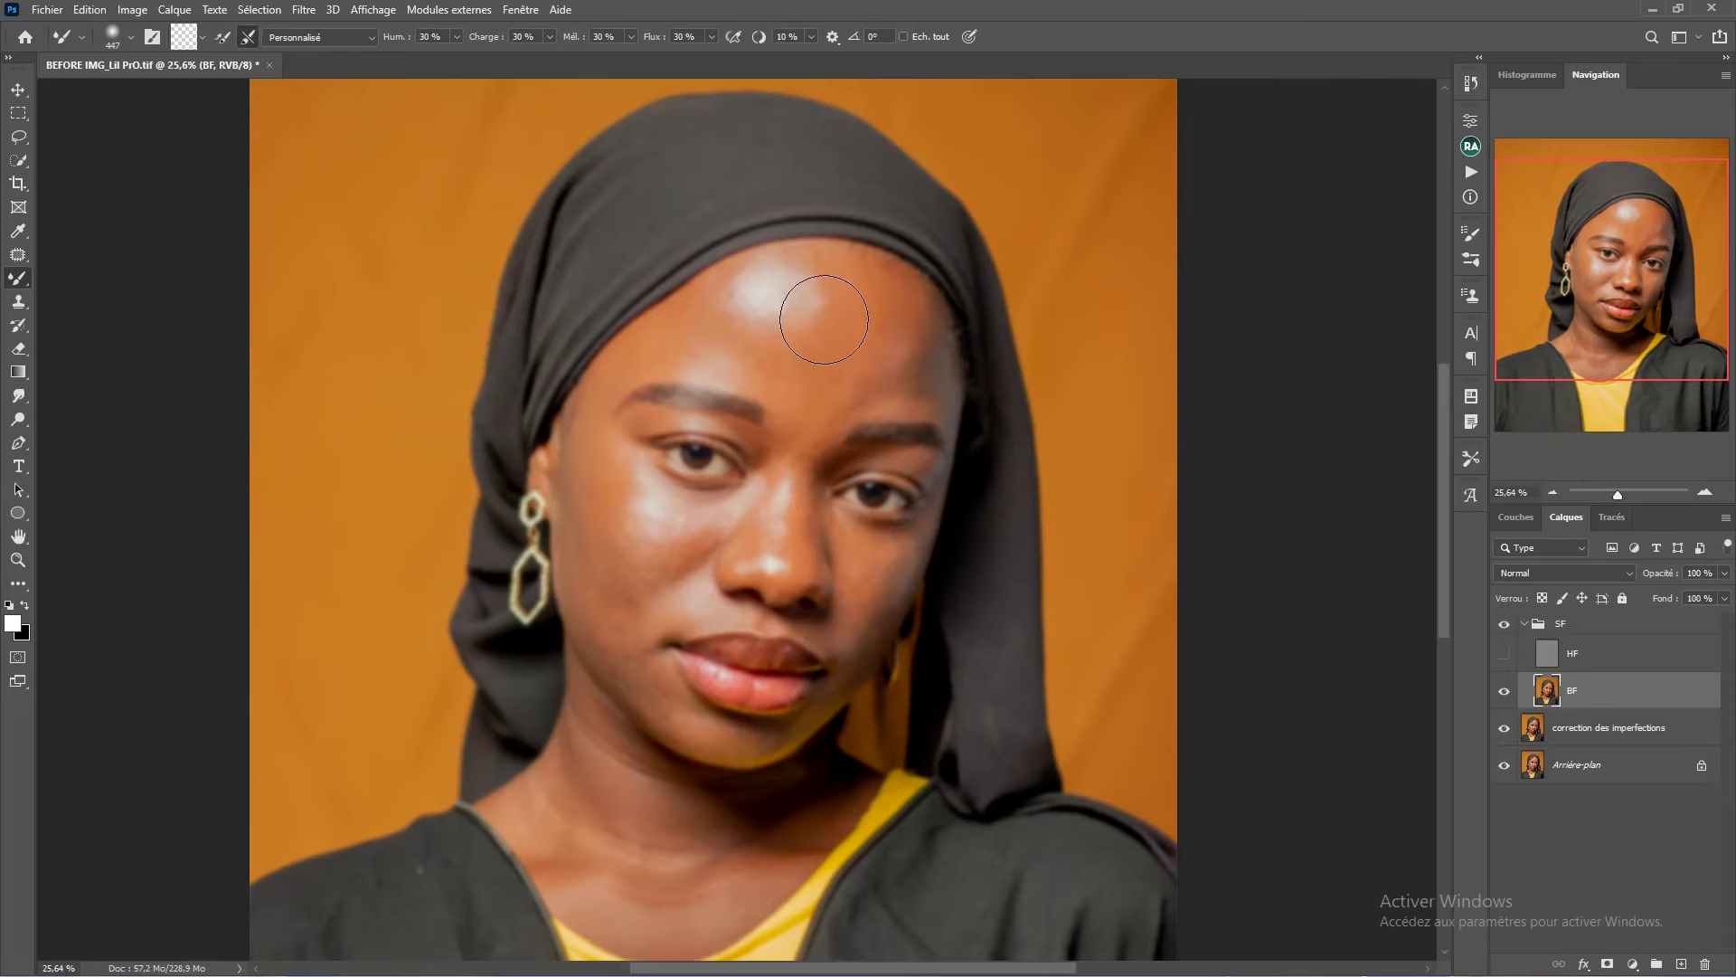
- Blend the bright highlight on the forehead into the surrounding skin on the BF layer with the Mixer Brush
scroll(819, 307, "up", 1)
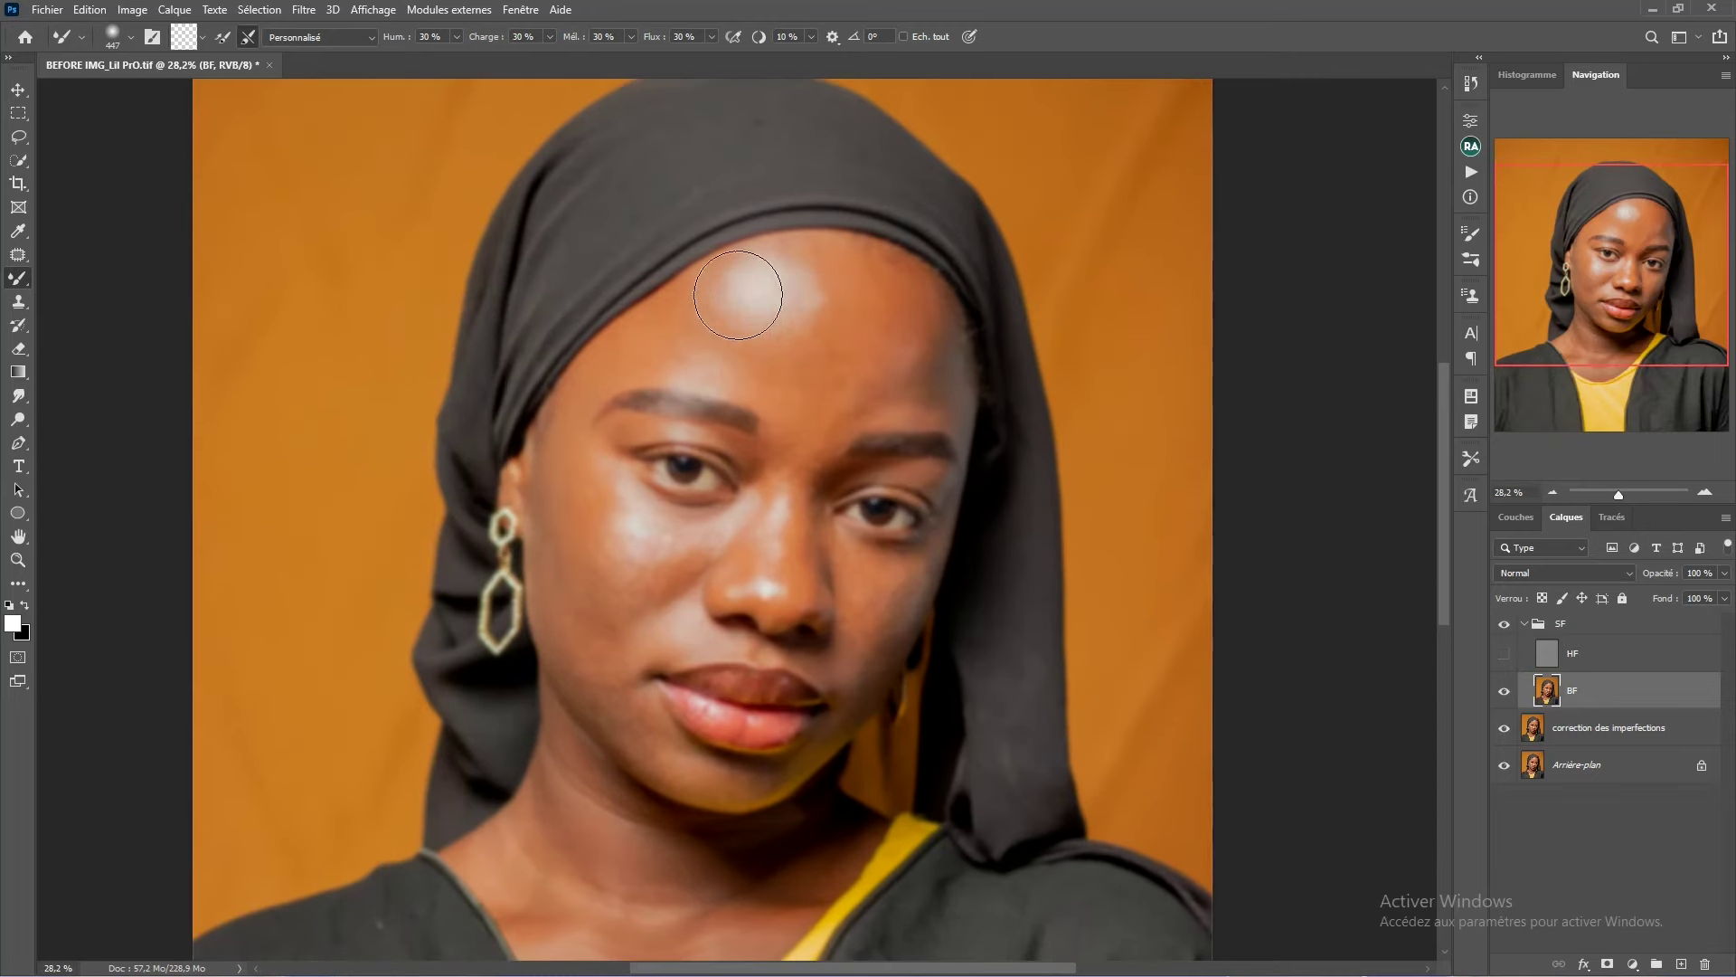
mouse_move(757, 317)
left_mouse_down()
mouse_move(775, 281)
mouse_move(801, 308)
left_mouse_up()
mouse_move(795, 273)
left_mouse_down()
mouse_move(749, 279)
mouse_move(771, 298)
mouse_move(757, 306)
left_mouse_up()
mouse_move(760, 302)
left_mouse_down()
mouse_move(775, 287)
mouse_move(863, 652)
left_mouse_up()
left_click_drag(715, 334, 743, 350)
- Show the HF layer and compare the forehead before and after by toggling the SF group's visibility
left_click(1505, 655)
scroll(736, 329, "up", 3)
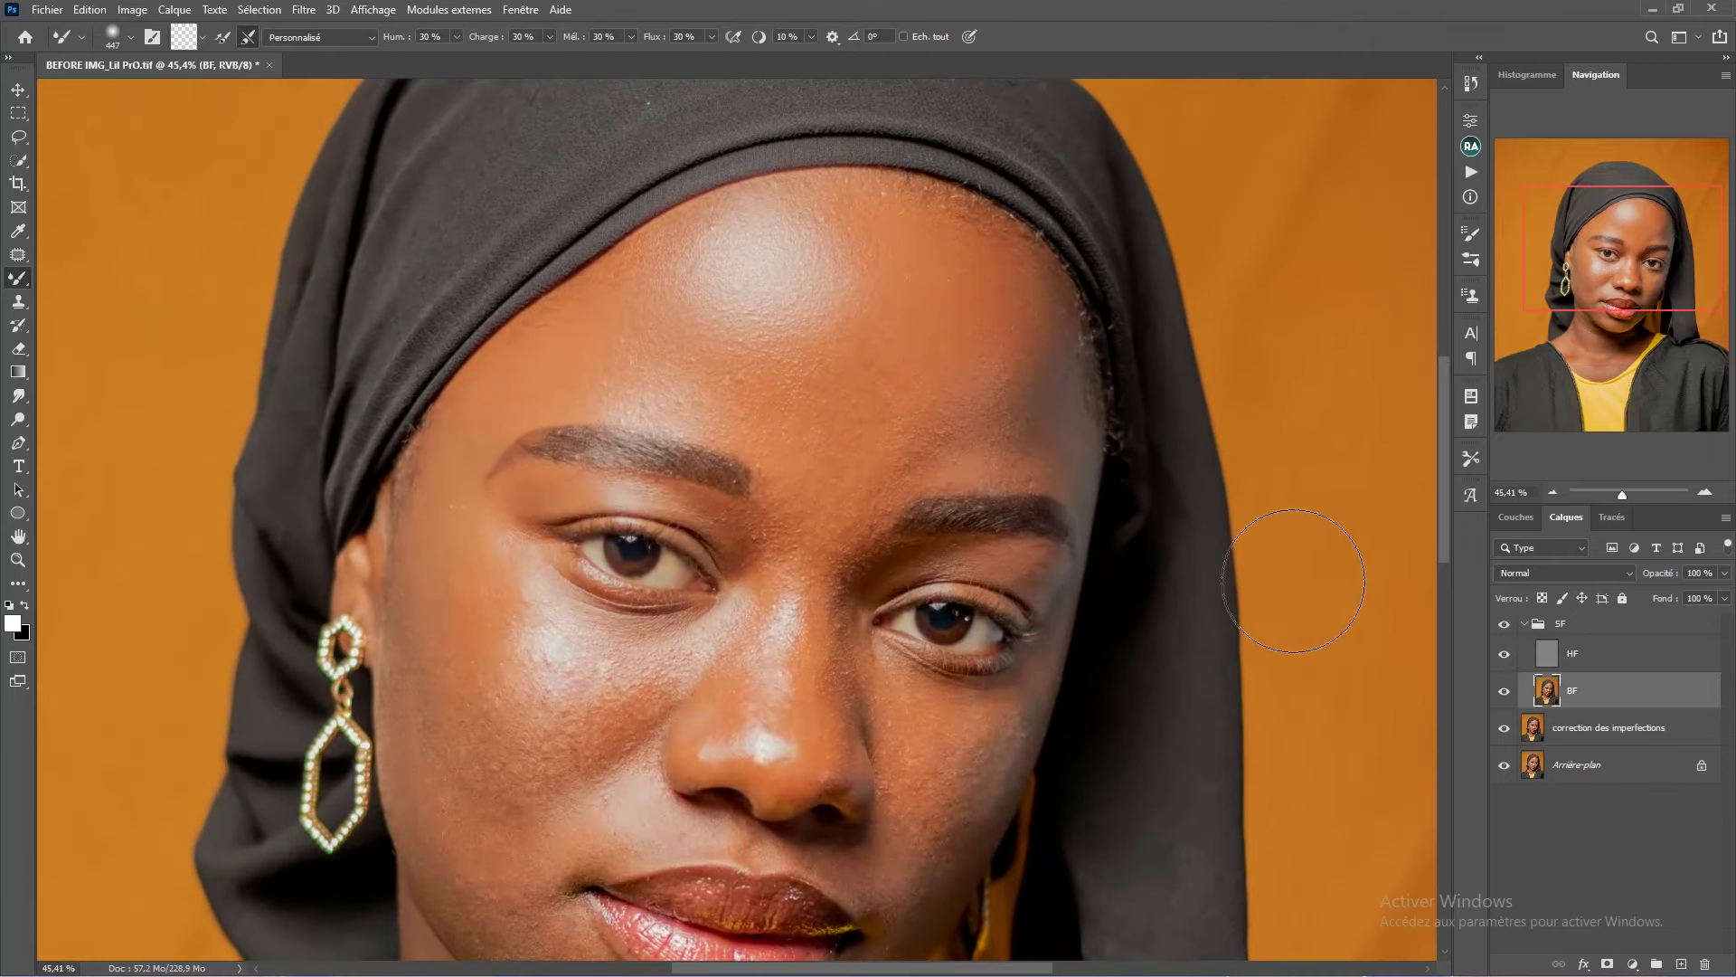
left_click(1503, 626)
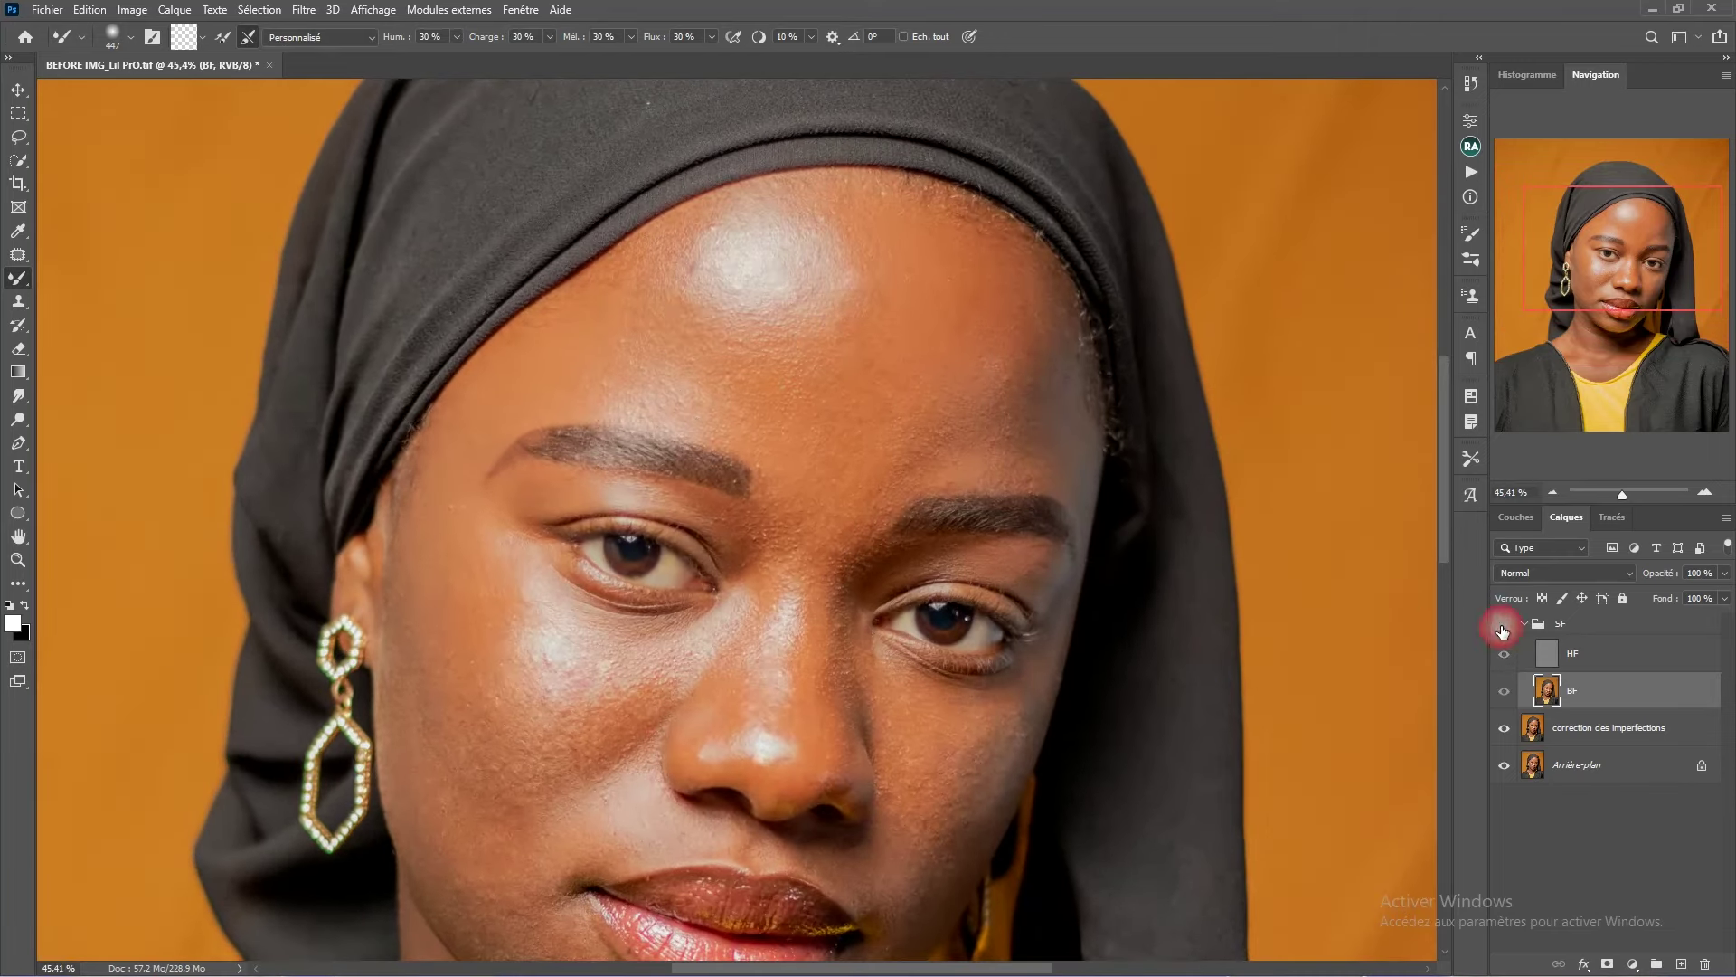
left_click(1503, 626)
left_click(1504, 626)
left_click(1503, 625)
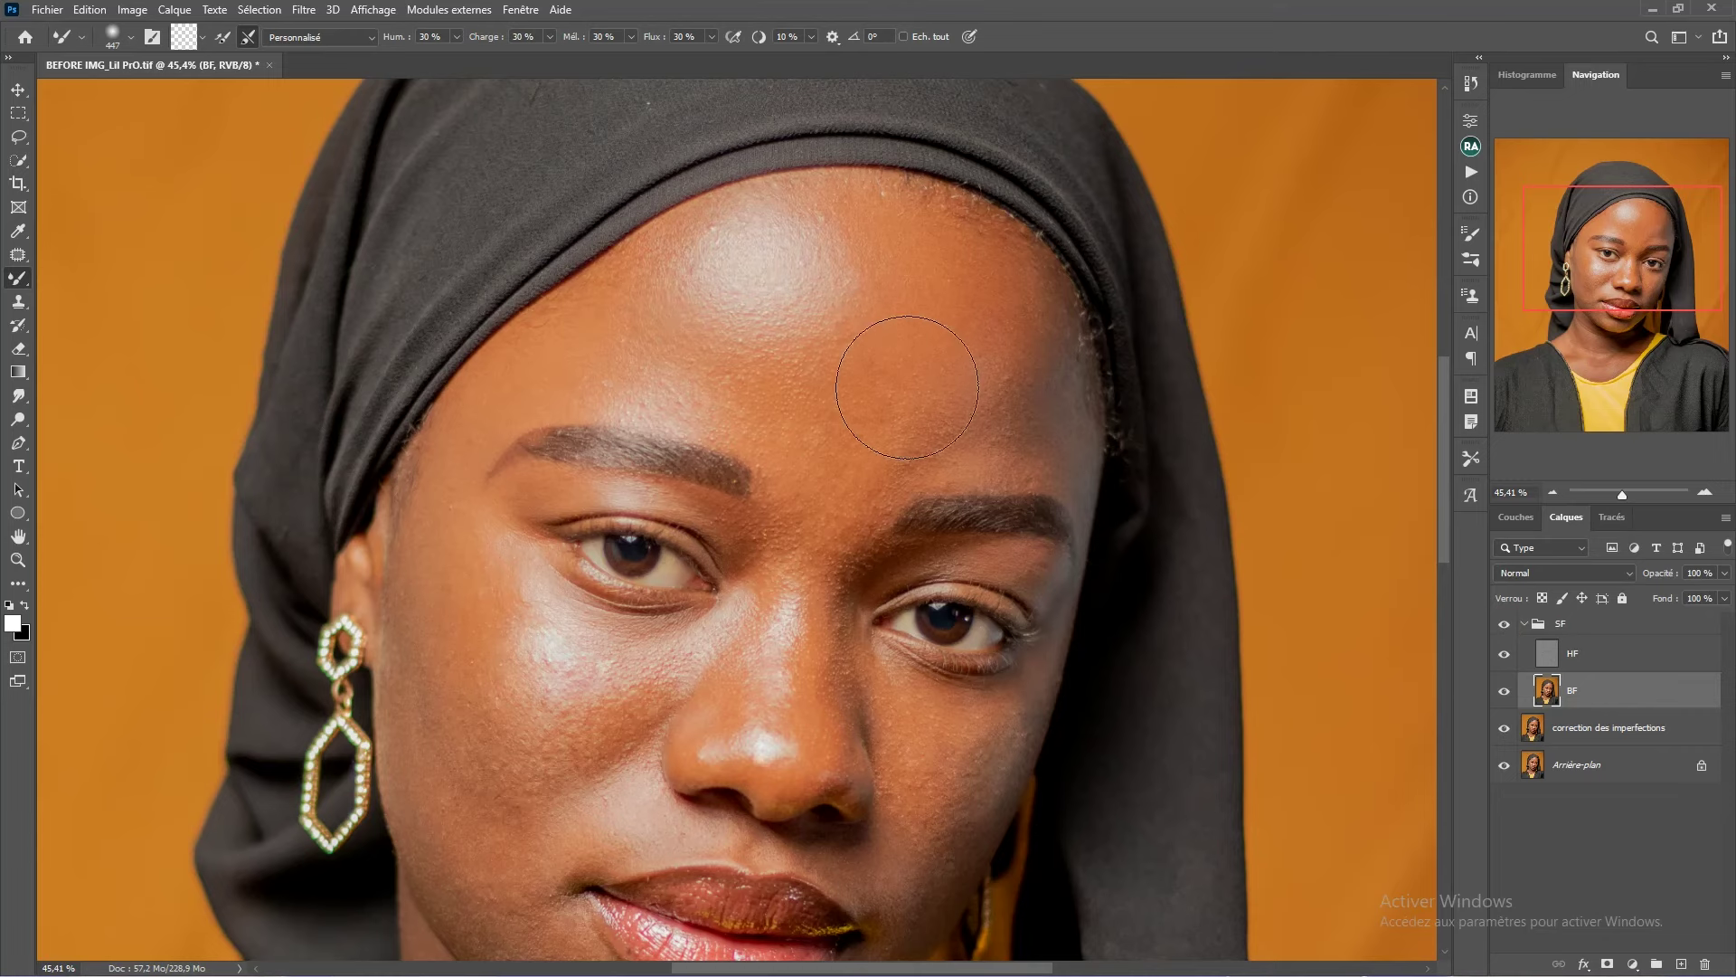
- Hide the HF layer again and reduce the Mixer Brush to about 319 px for the BF layer
scroll(837, 438, "down", 3)
left_click(1497, 651)
right_click(789, 313)
key("Escape")
right_click(795, 263, "alt")
mouse_move(795, 263)
left_mouse_down()
mouse_move(769, 260)
mouse_move(809, 239)
left_mouse_up()
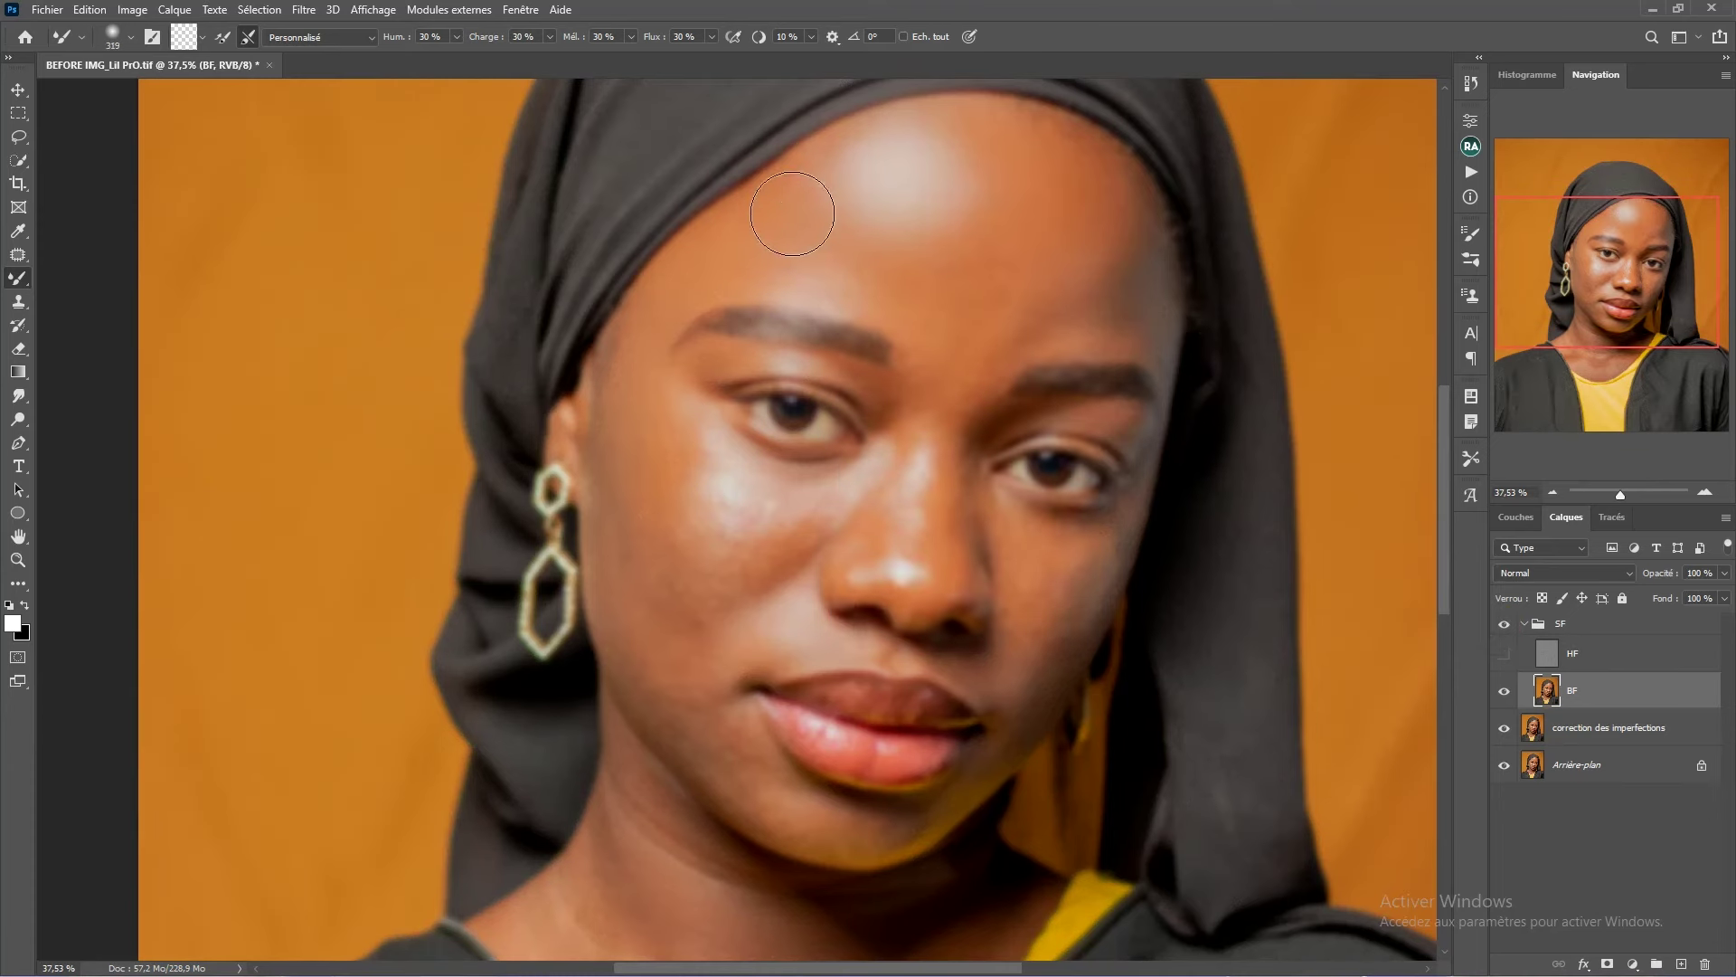
right_click(902, 240)
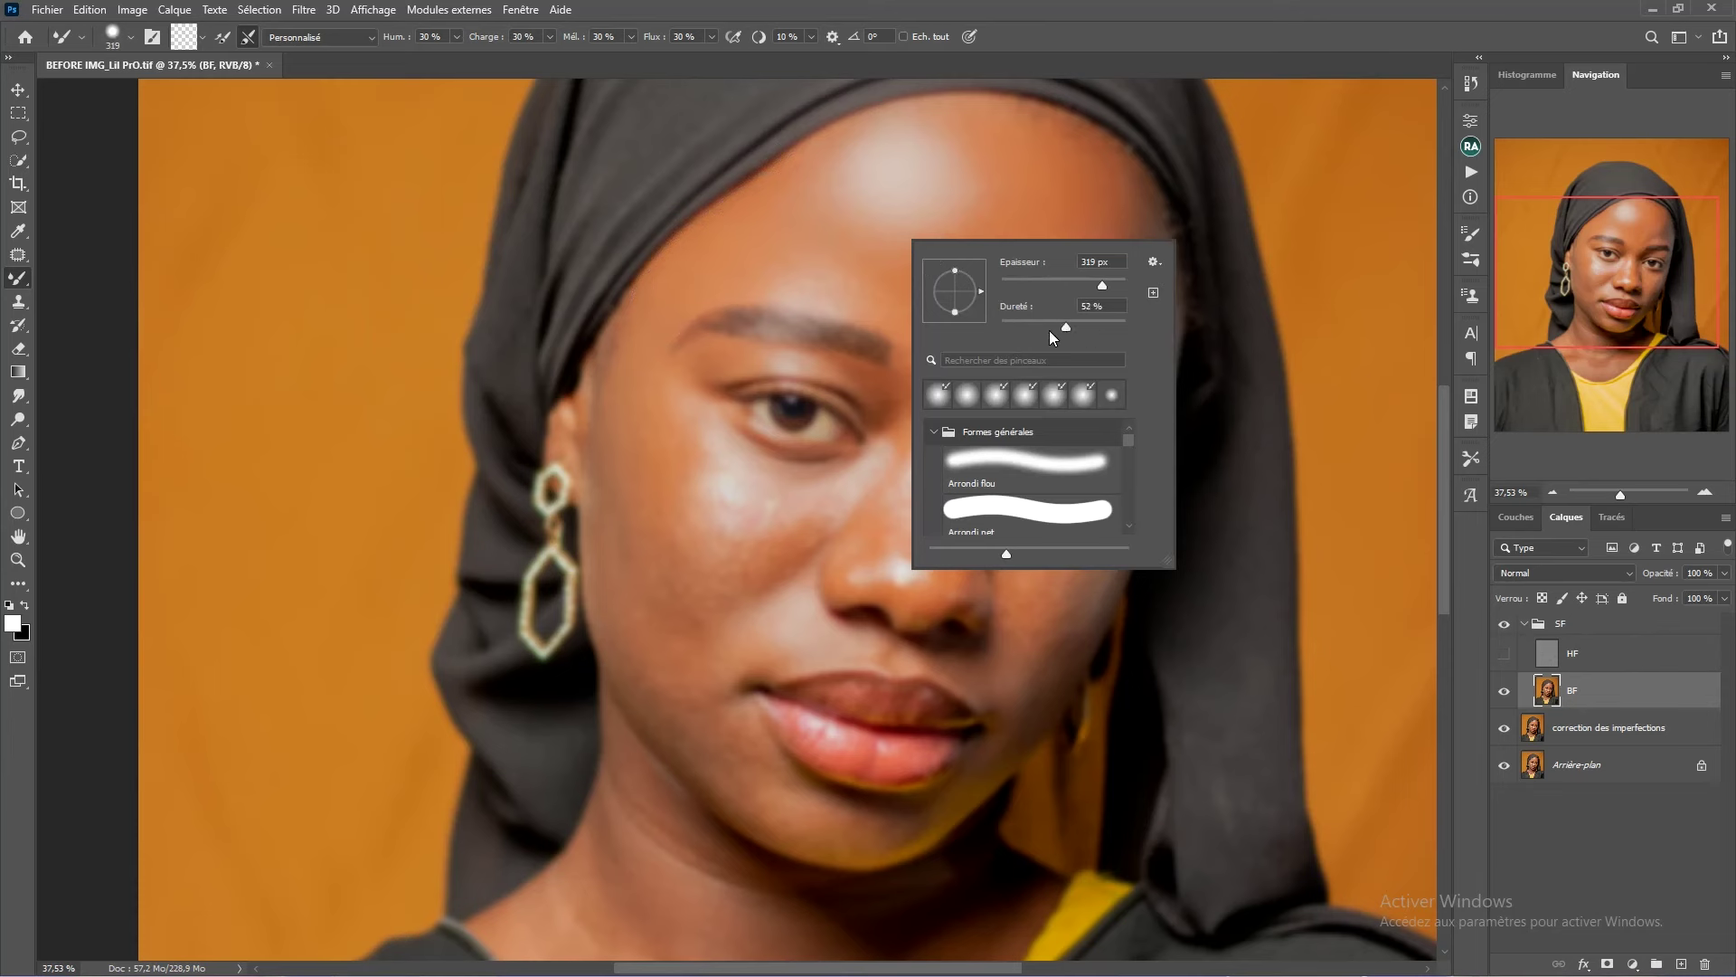
key("Return")
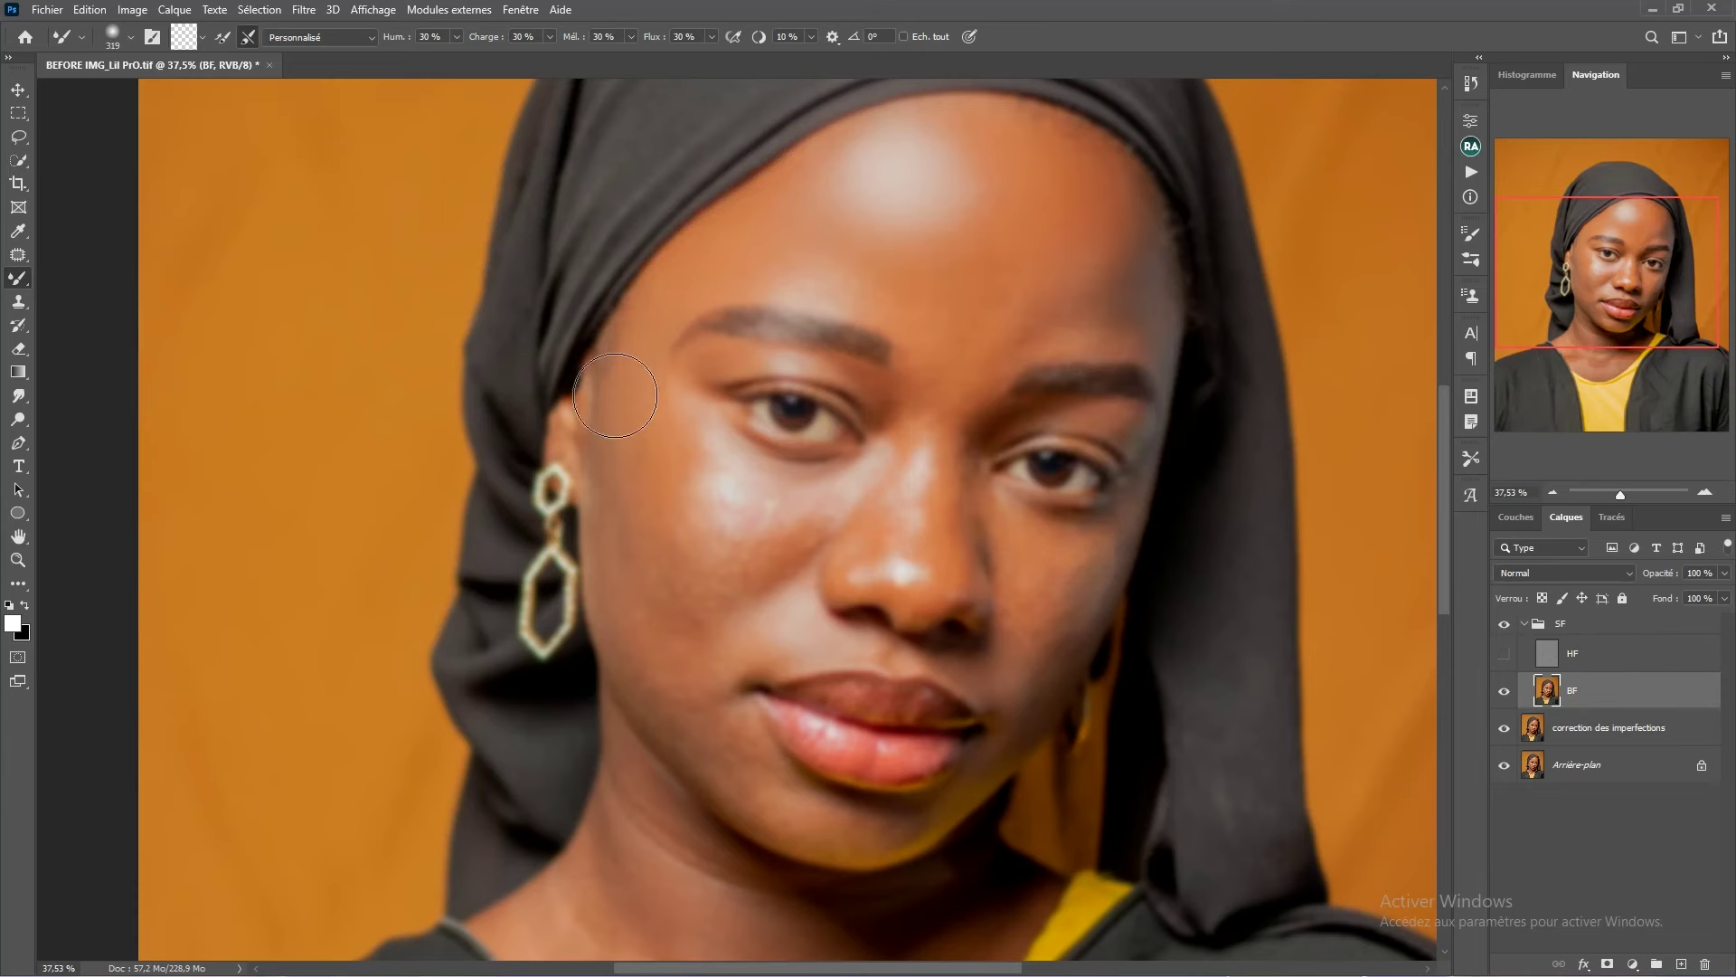
- Smooth the highlight and uneven tones on the earring-side cheek and lower jaw with the Mixer Brush
mouse_move(642, 448)
left_mouse_down()
mouse_move(700, 494)
mouse_move(739, 508)
mouse_move(731, 489)
mouse_move(828, 487)
mouse_move(729, 493)
left_mouse_up()
left_click(689, 415)
mouse_move(701, 572)
left_mouse_down()
mouse_move(672, 441)
mouse_move(633, 454)
left_mouse_up()
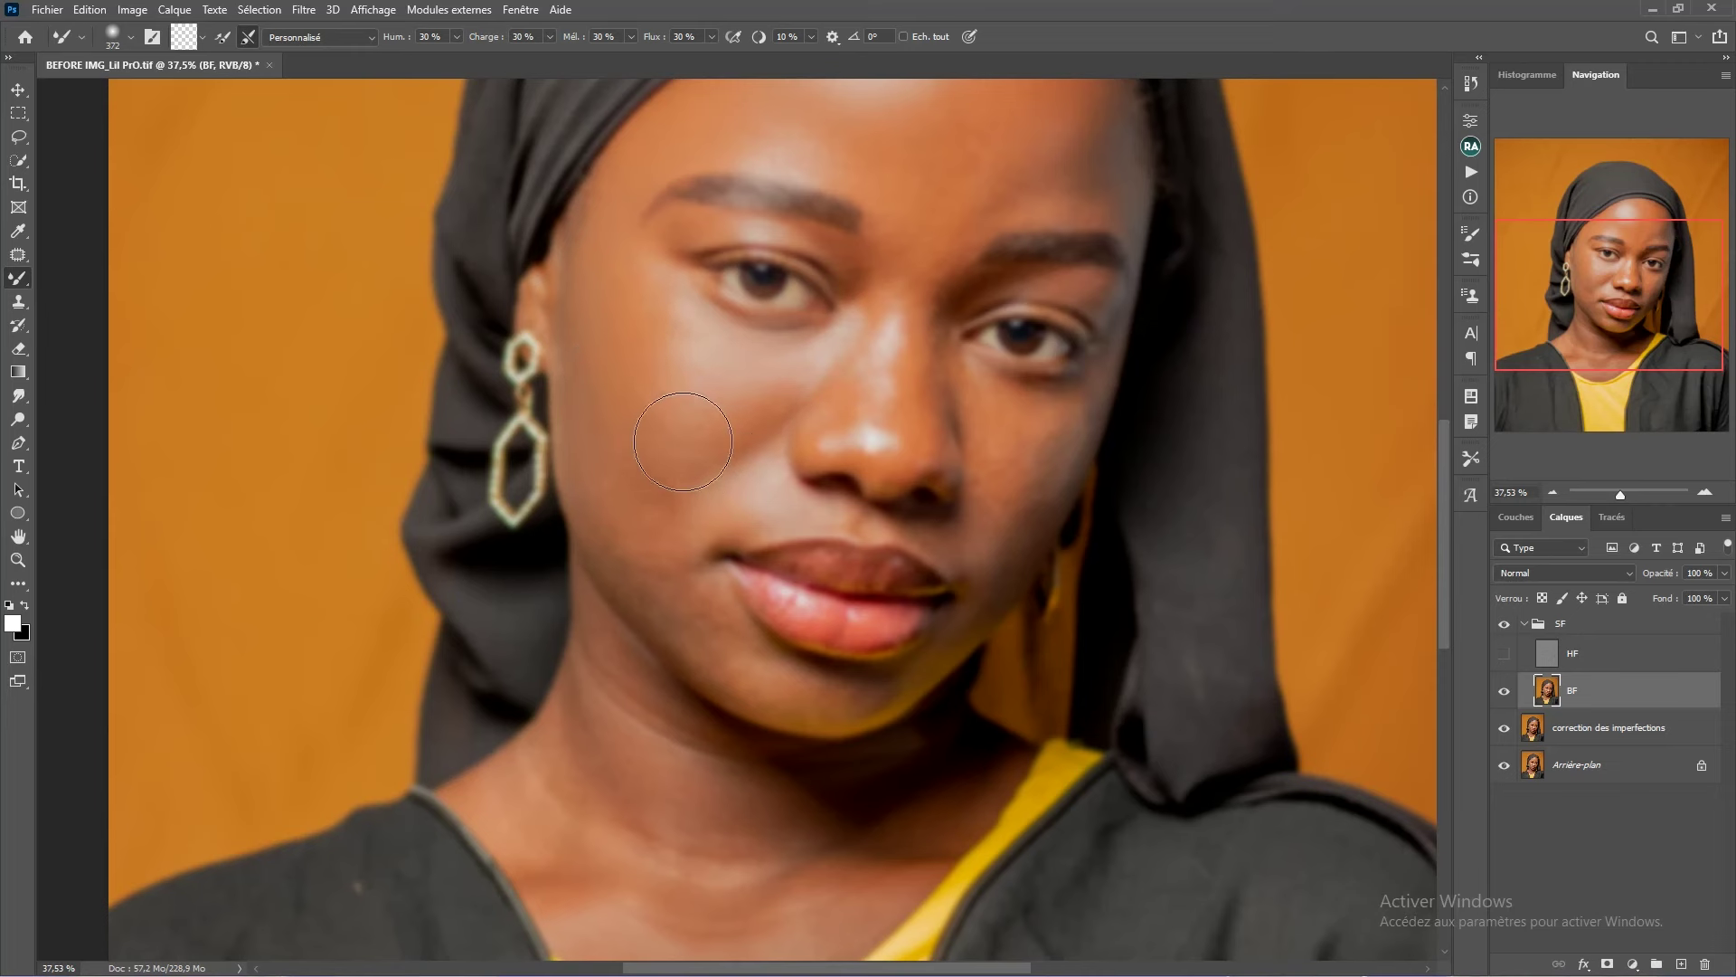
left_click_drag(677, 604, 653, 594)
- Blend the skin tones on the chin, above the upper lip and beside the mouth, using smaller brush sizes where needed
left_click_drag(811, 683, 794, 684)
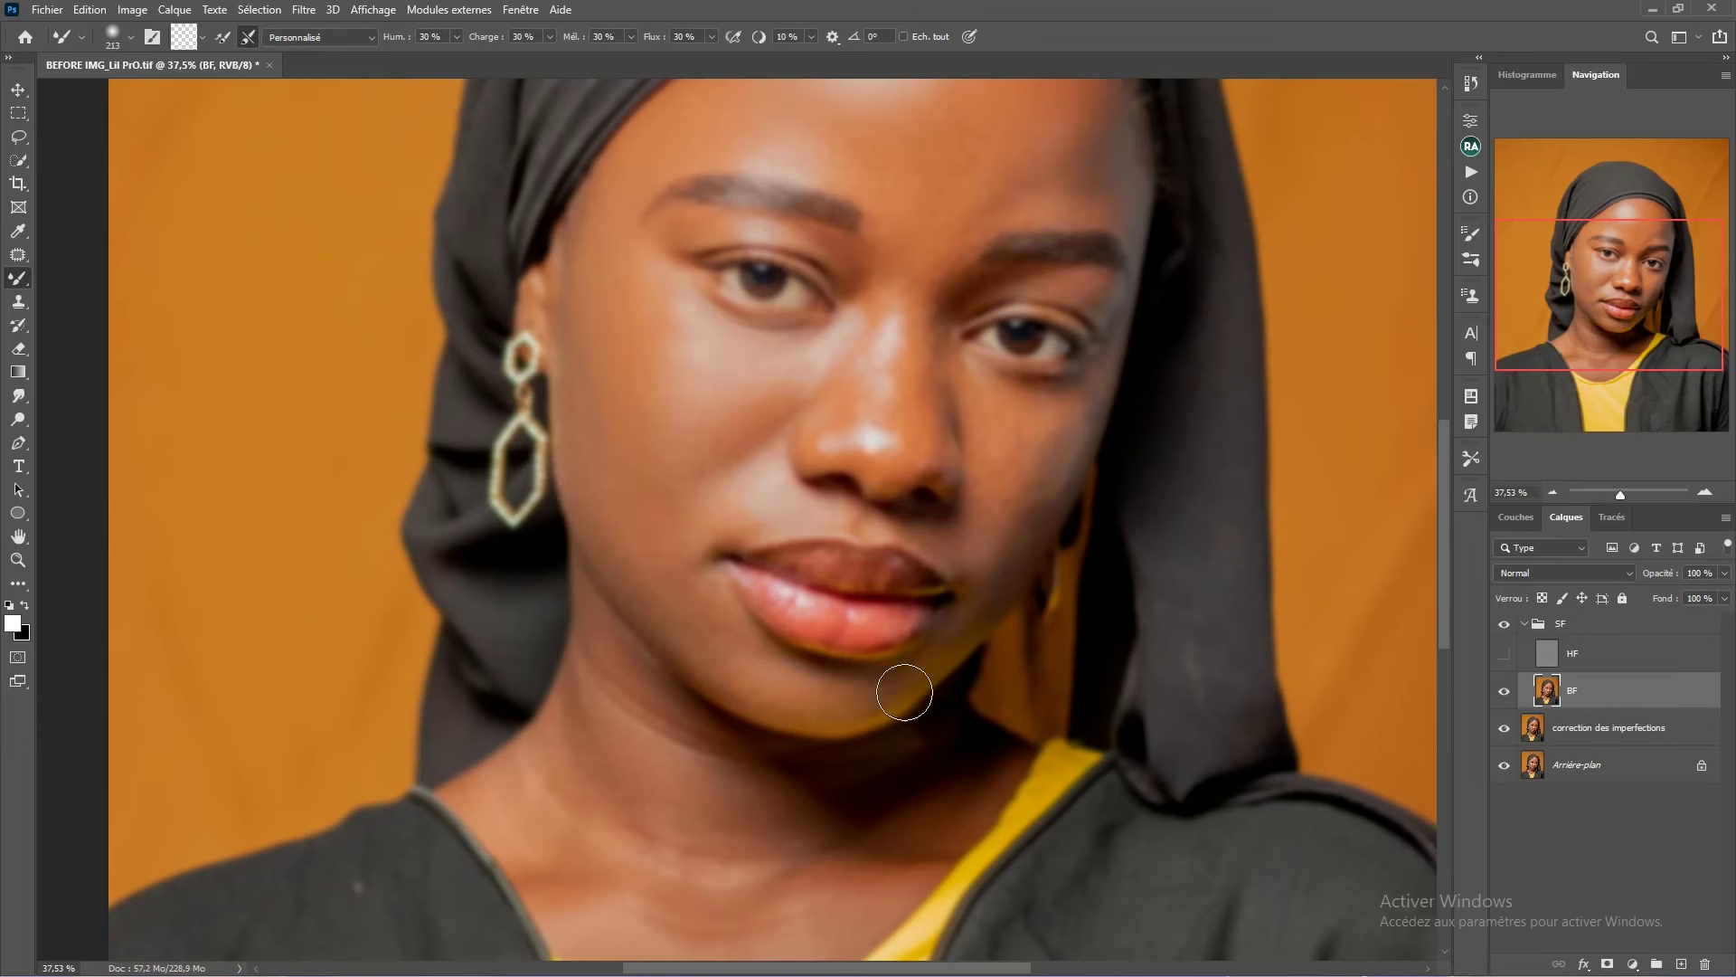
mouse_move(992, 576)
left_mouse_down()
mouse_move(899, 674)
mouse_move(821, 645)
left_mouse_up()
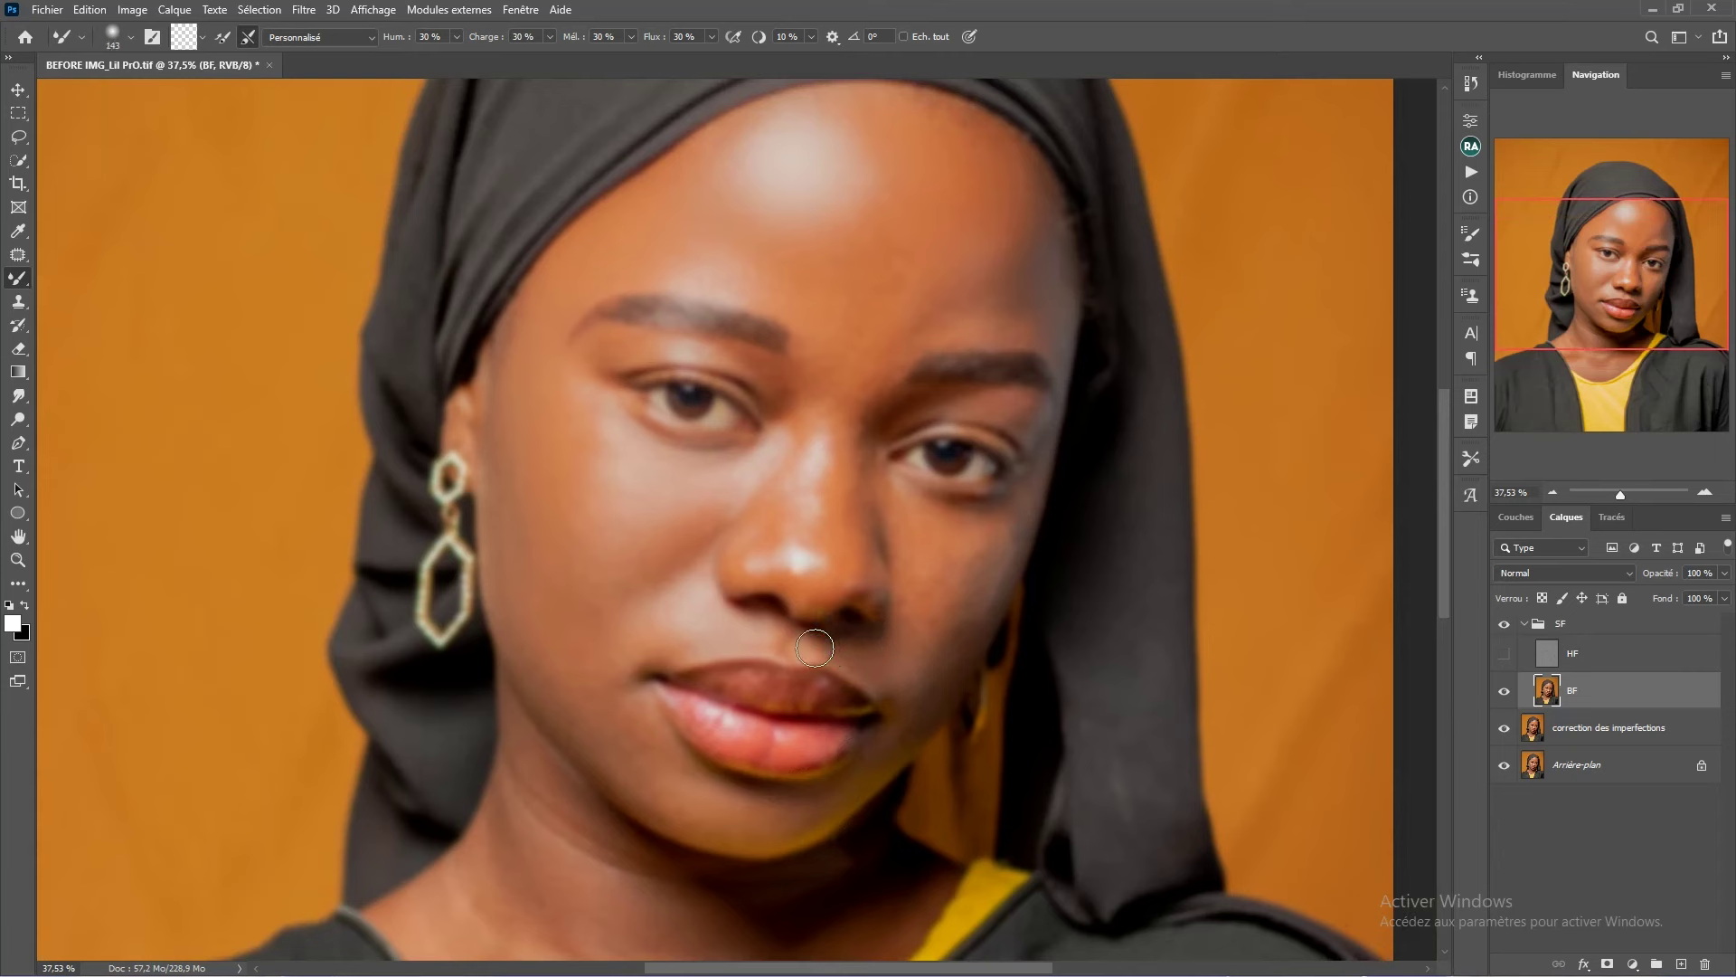
left_click_drag(740, 621, 736, 608)
mouse_move(630, 633)
left_mouse_down()
mouse_move(702, 527)
mouse_move(686, 541)
left_mouse_up()
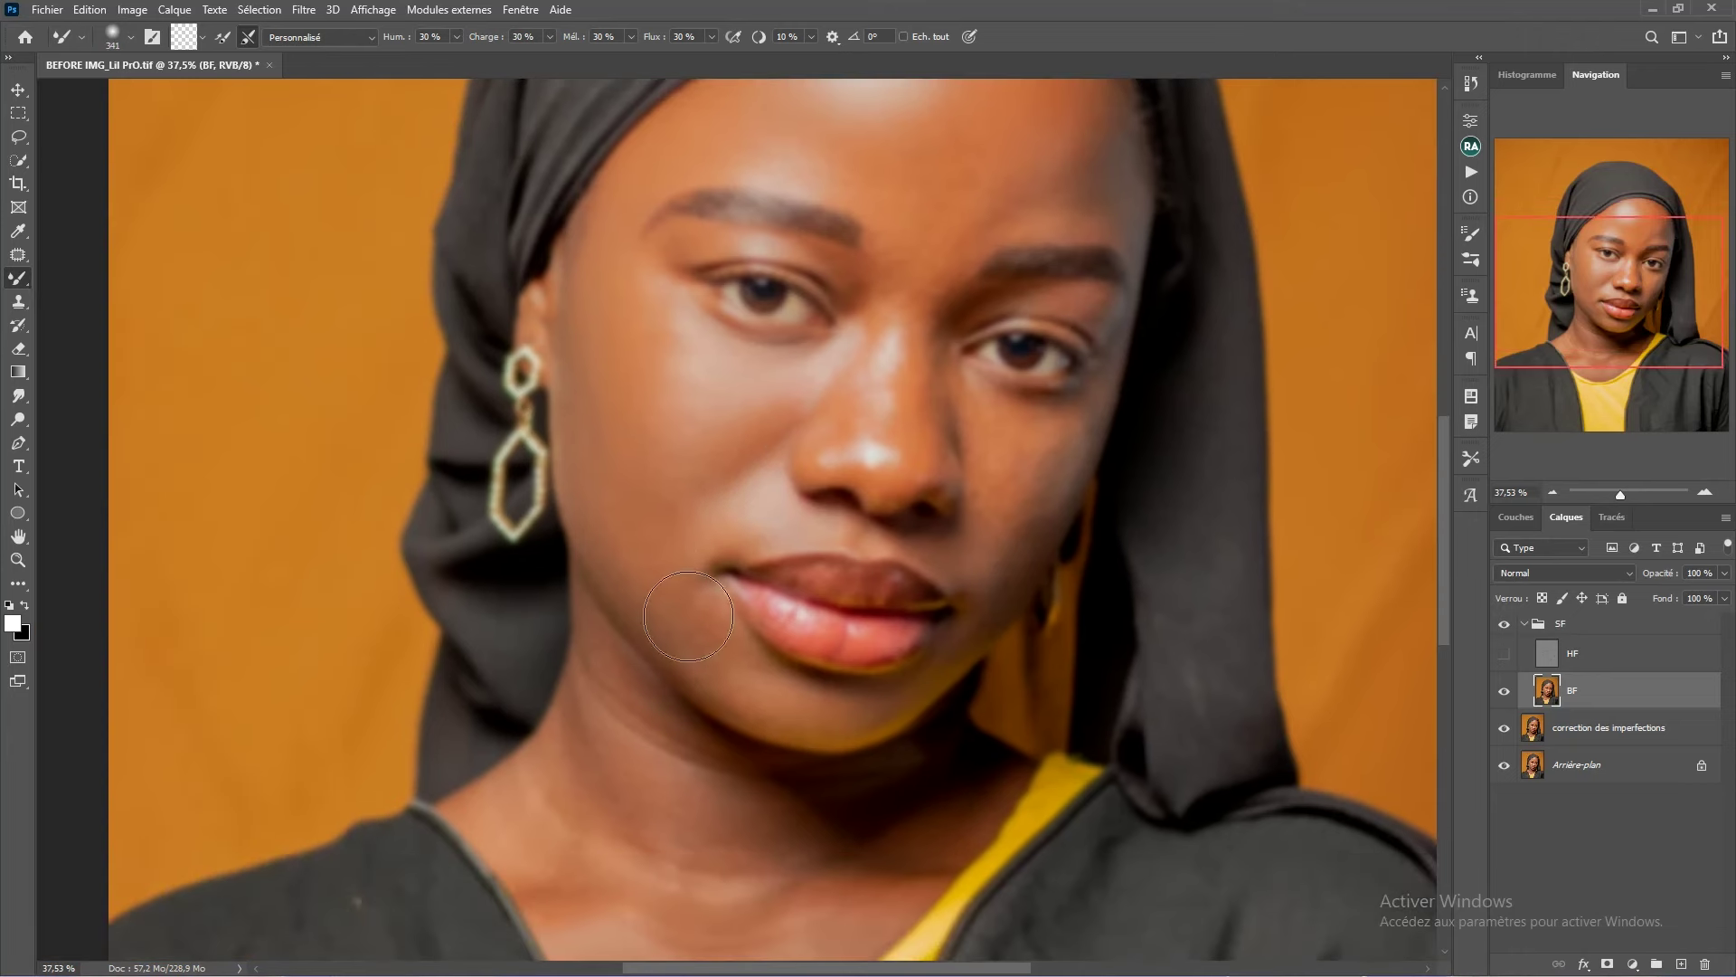
- Even out the tones of the neck and upper chest on the BF layer with a brush enlarged to about 481 px
scroll(714, 624, "down", 2)
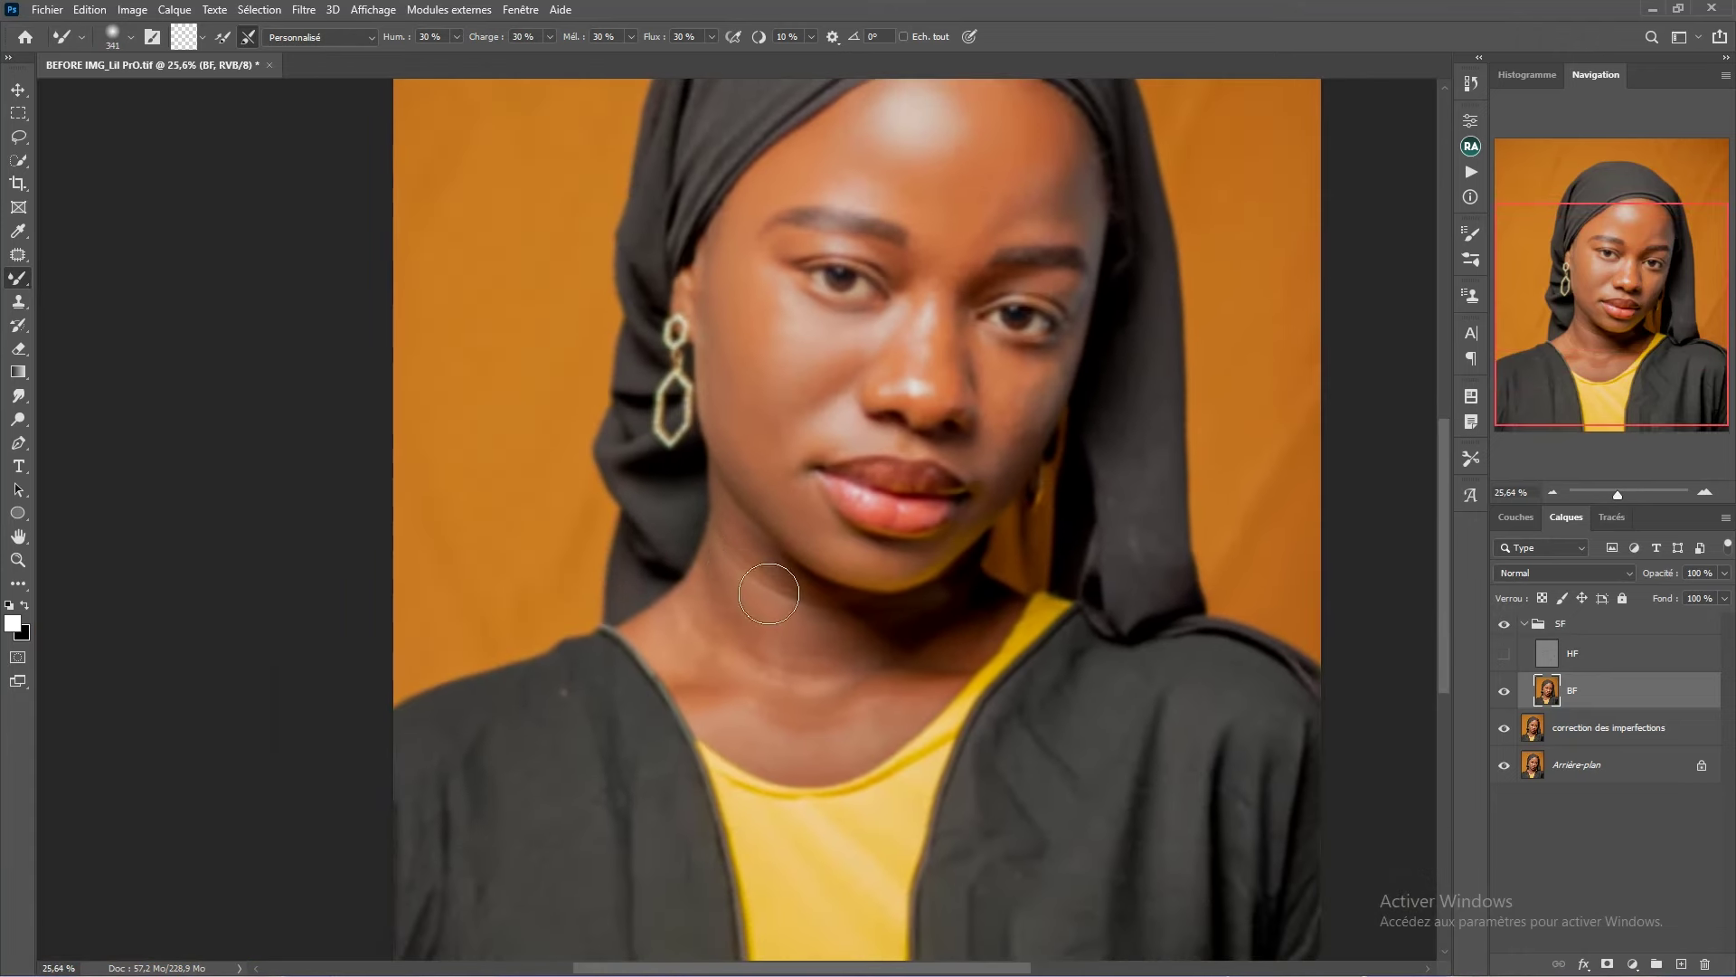
mouse_move(749, 580)
left_mouse_down()
mouse_move(718, 600)
mouse_move(783, 654)
mouse_move(697, 656)
left_mouse_up()
mouse_move(798, 689)
left_mouse_down()
mouse_move(935, 637)
mouse_move(858, 727)
left_mouse_up()
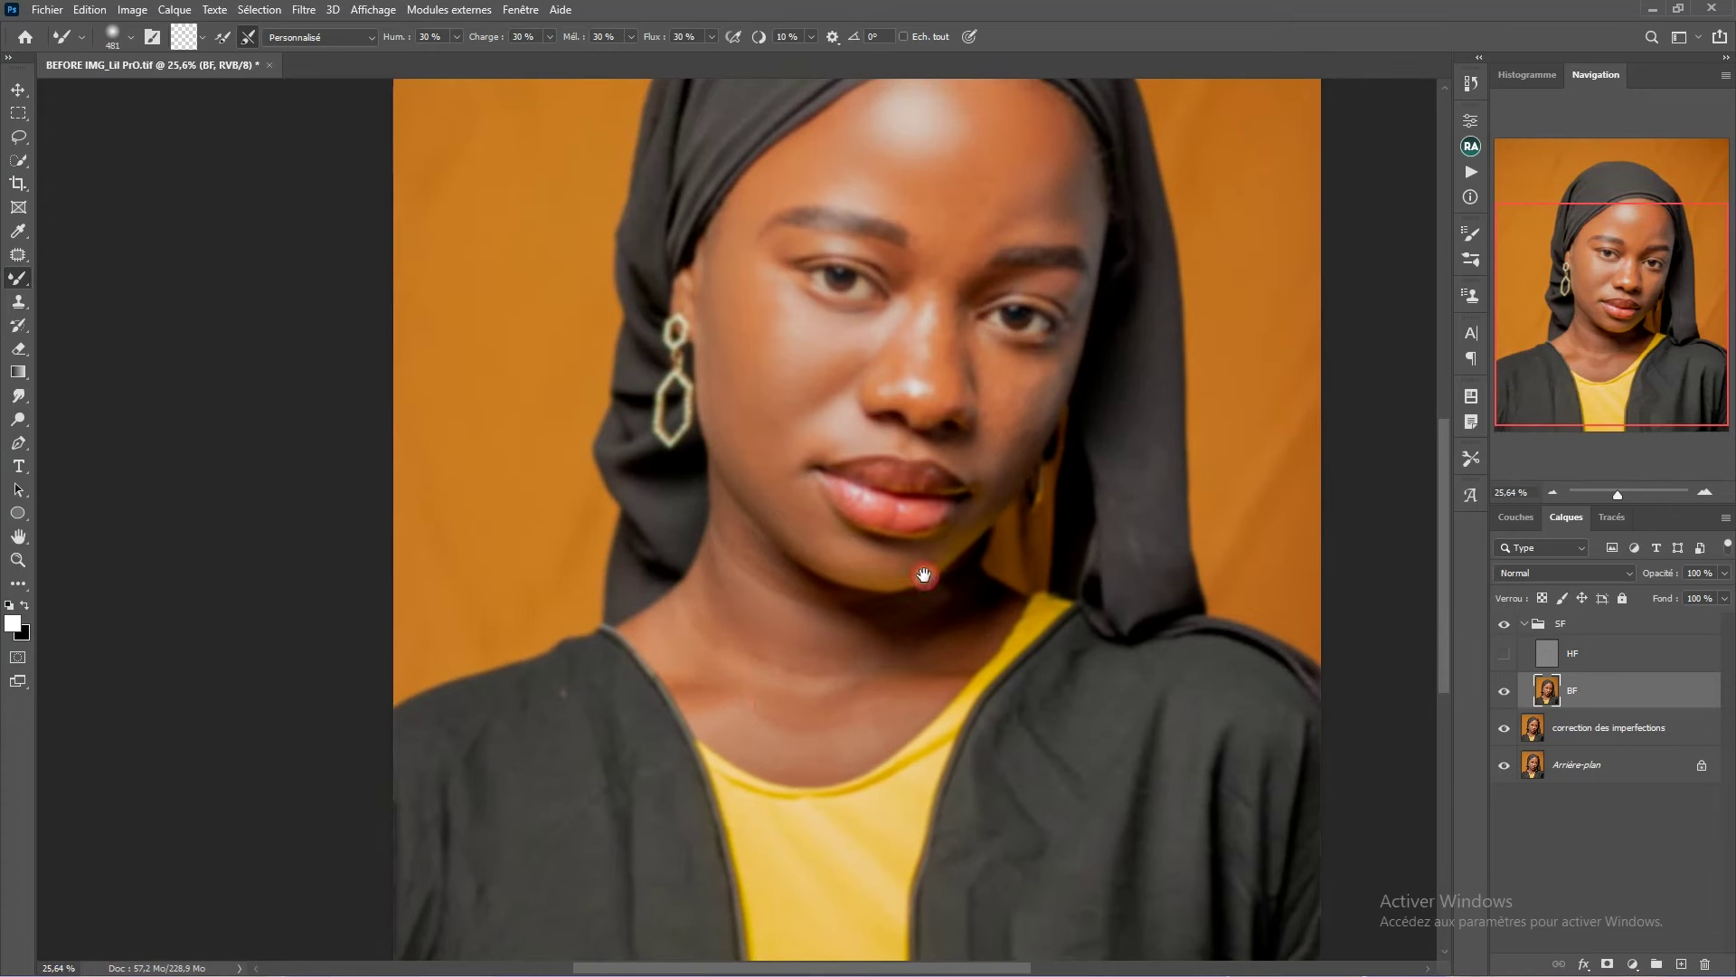
- Smooth the shadowed cheek and jawline on the side opposite the visible earring, reducing the brush to about 252 px
scroll(923, 574, "up", 2)
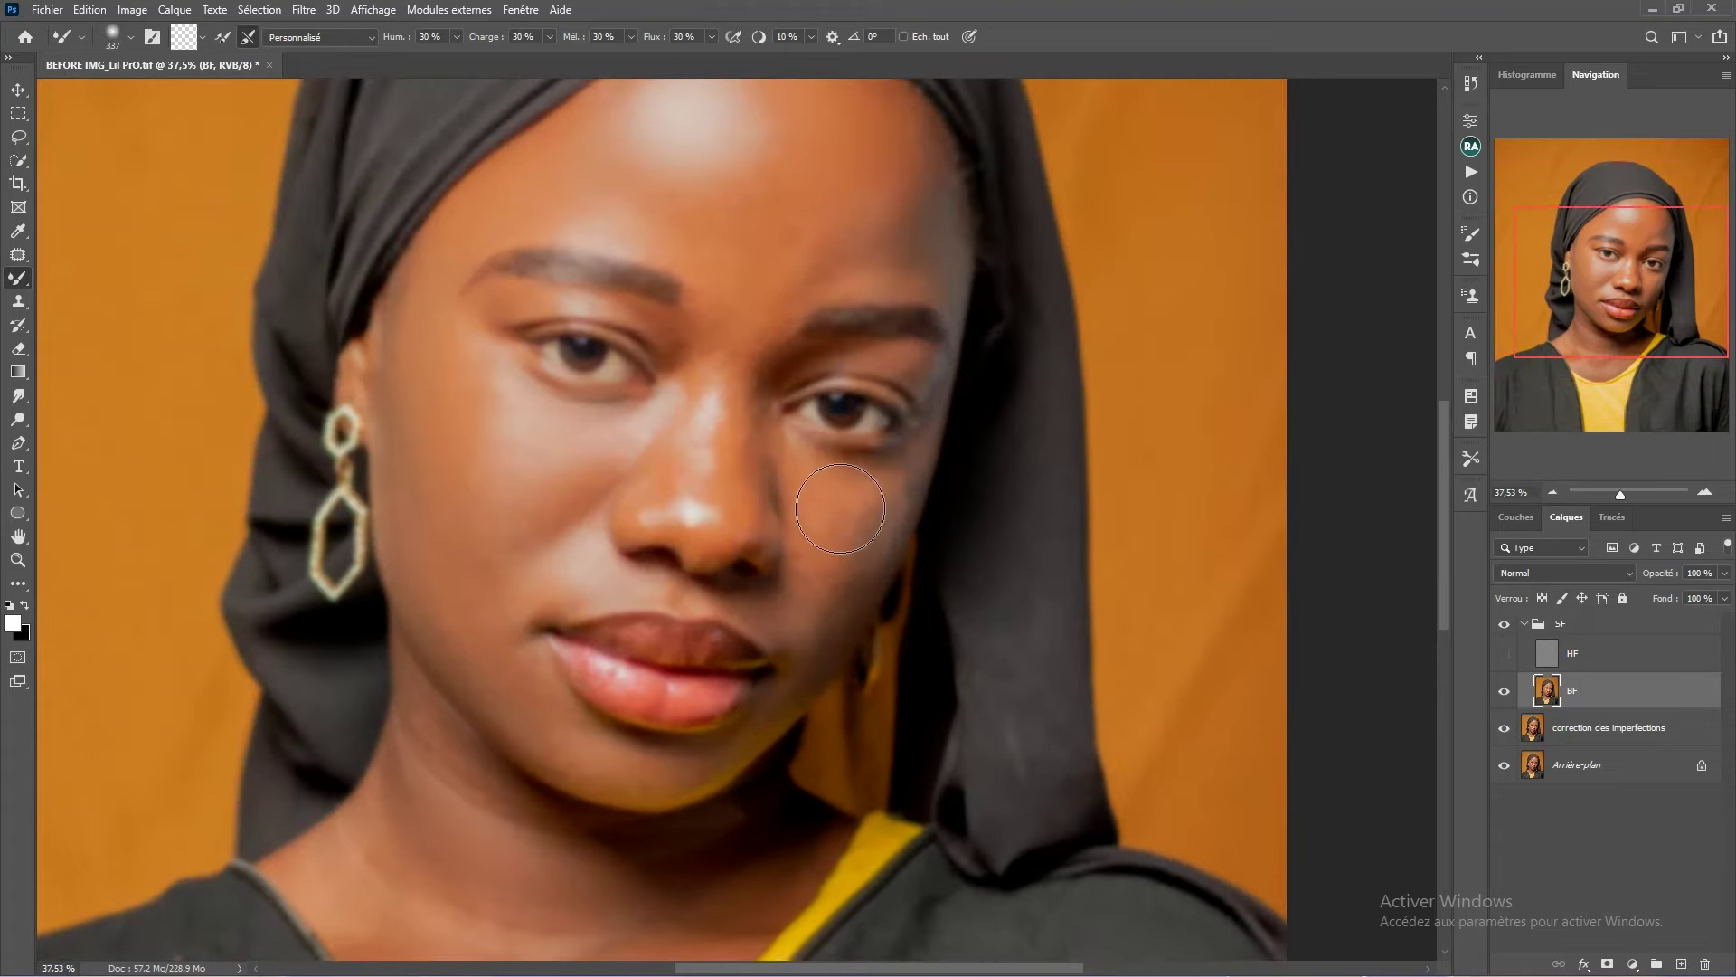
left_click_drag(825, 618, 878, 574)
right_click(901, 481, "alt")
mouse_move(845, 643)
left_mouse_down()
mouse_move(870, 600)
mouse_move(797, 719)
left_mouse_up()
left_click_drag(783, 710, 839, 644)
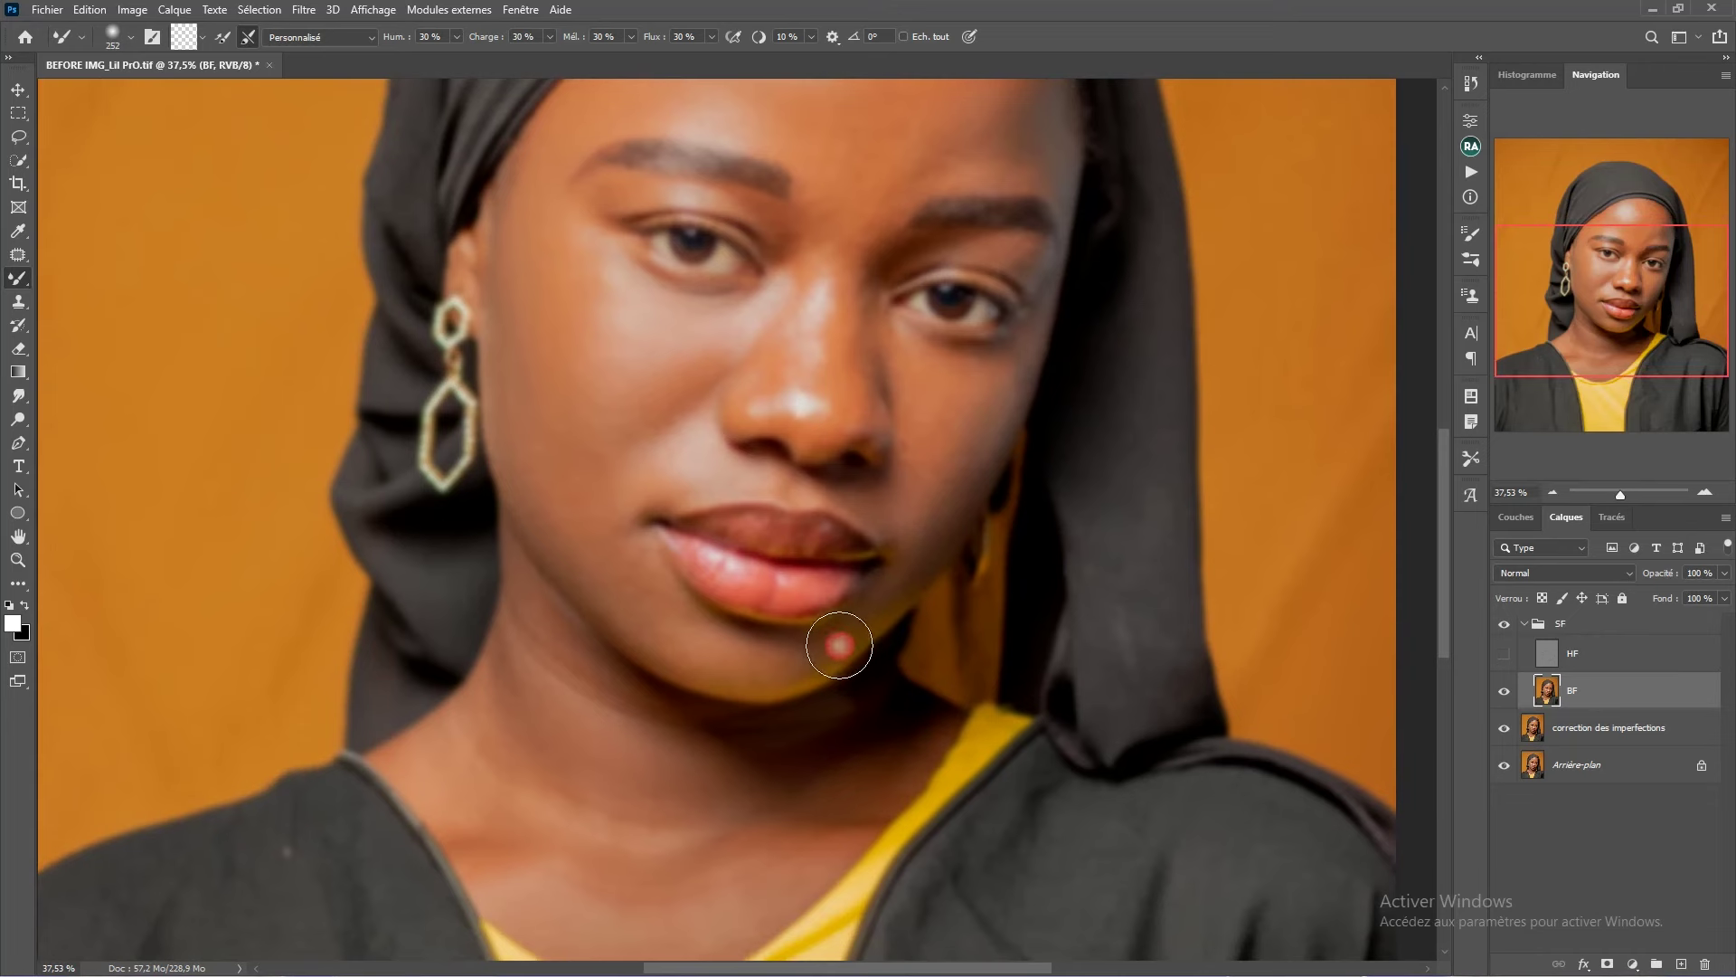
- Blend the transitions around the mouth and lower cheek with a brush of about 213 px
scroll(769, 660, "up", 2)
scroll(697, 678, "up", 1)
right_click(696, 673, "alt")
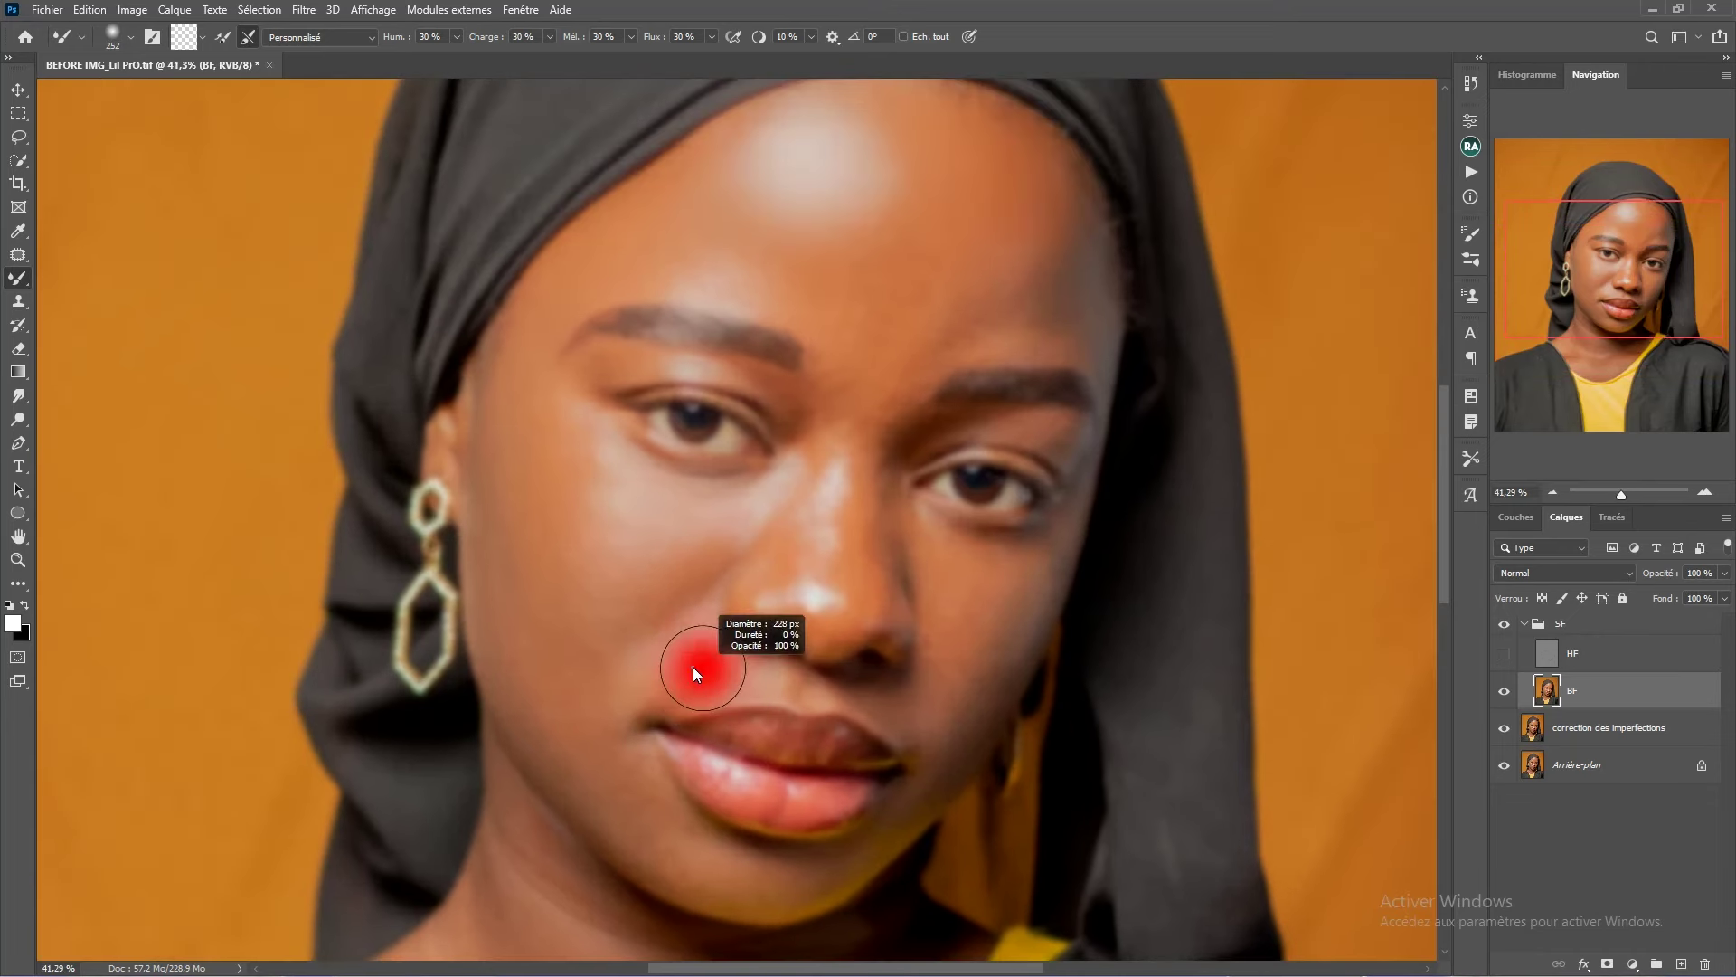
mouse_move(747, 678)
left_mouse_down()
mouse_move(763, 660)
mouse_move(859, 683)
mouse_move(950, 665)
left_mouse_up()
left_click_drag(966, 645, 889, 717)
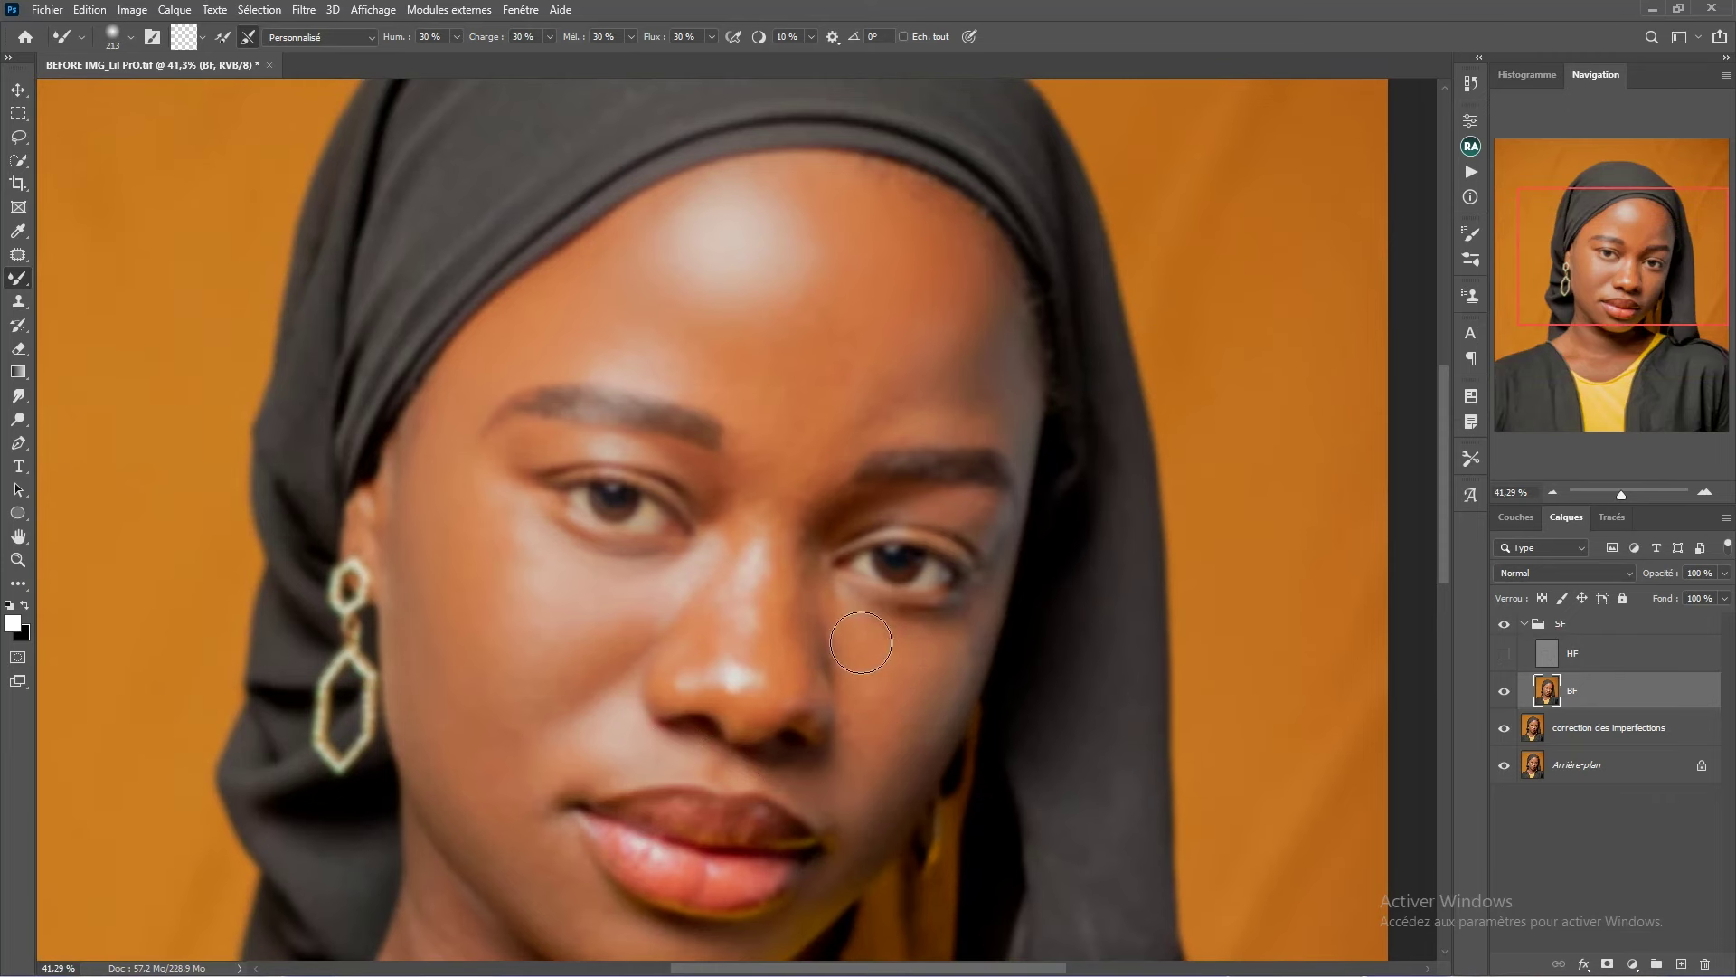
- Refine the shadowed cheek below the eye and down to the mouth corner, adjusting the Mixer Brush size
left_click_drag(915, 706, 931, 581)
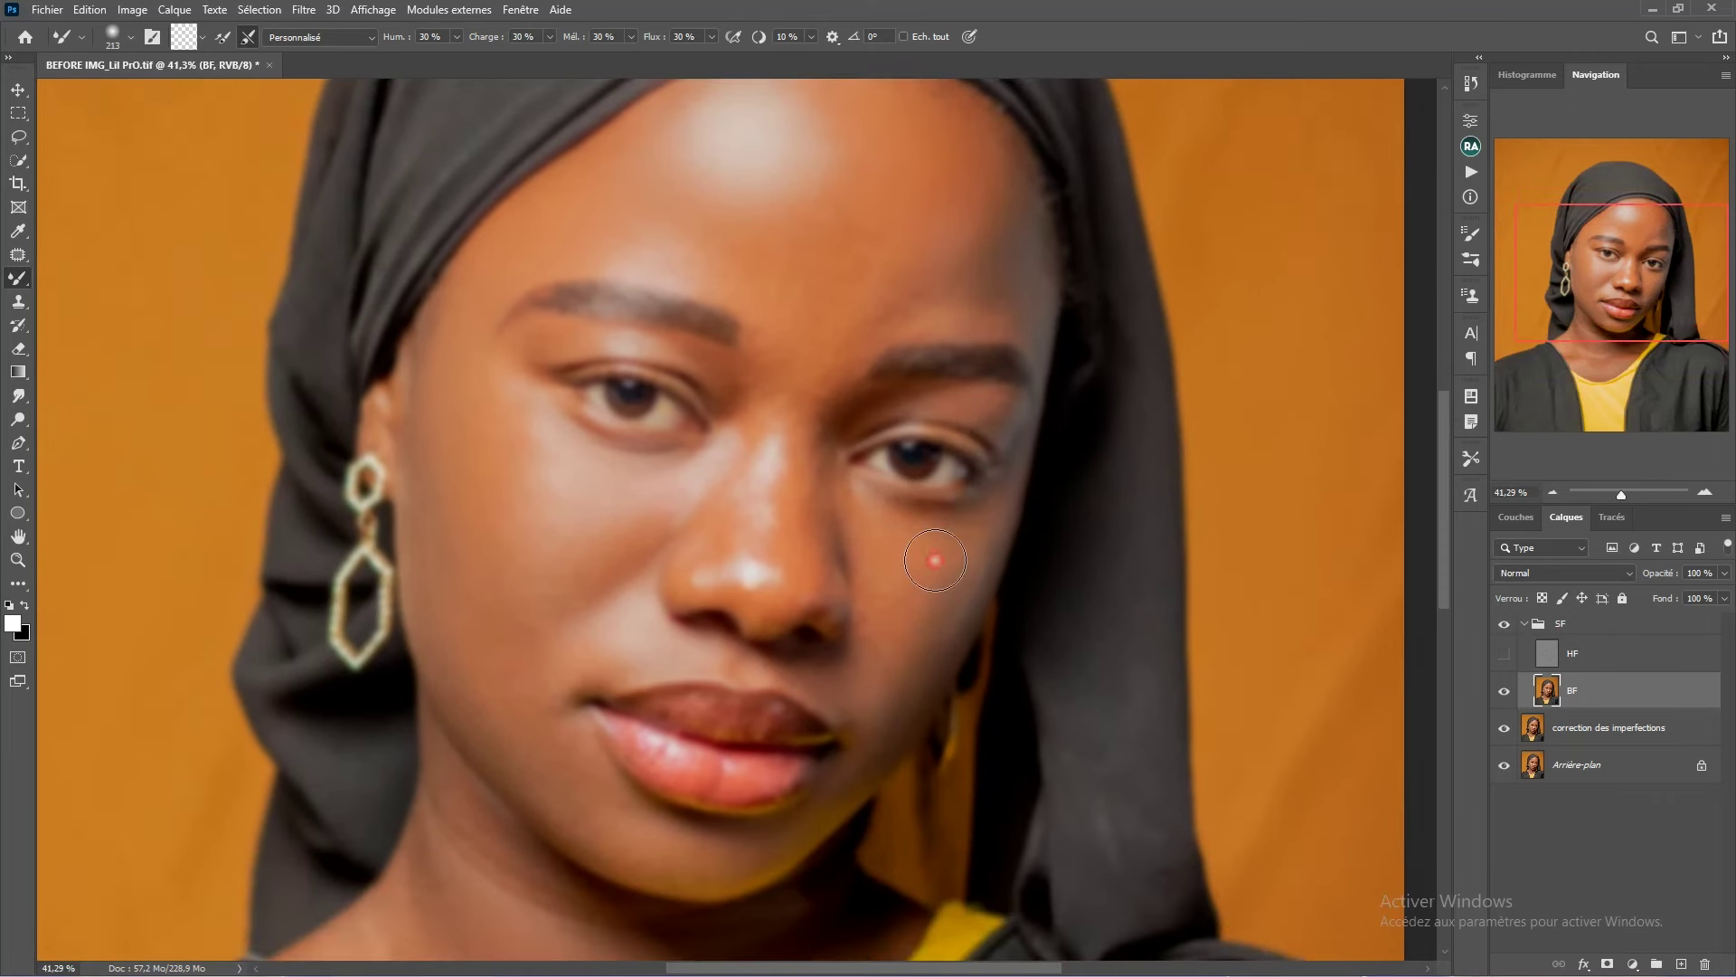
key("bracketright")
left_click_drag(875, 714, 942, 608)
key("bracketleft")
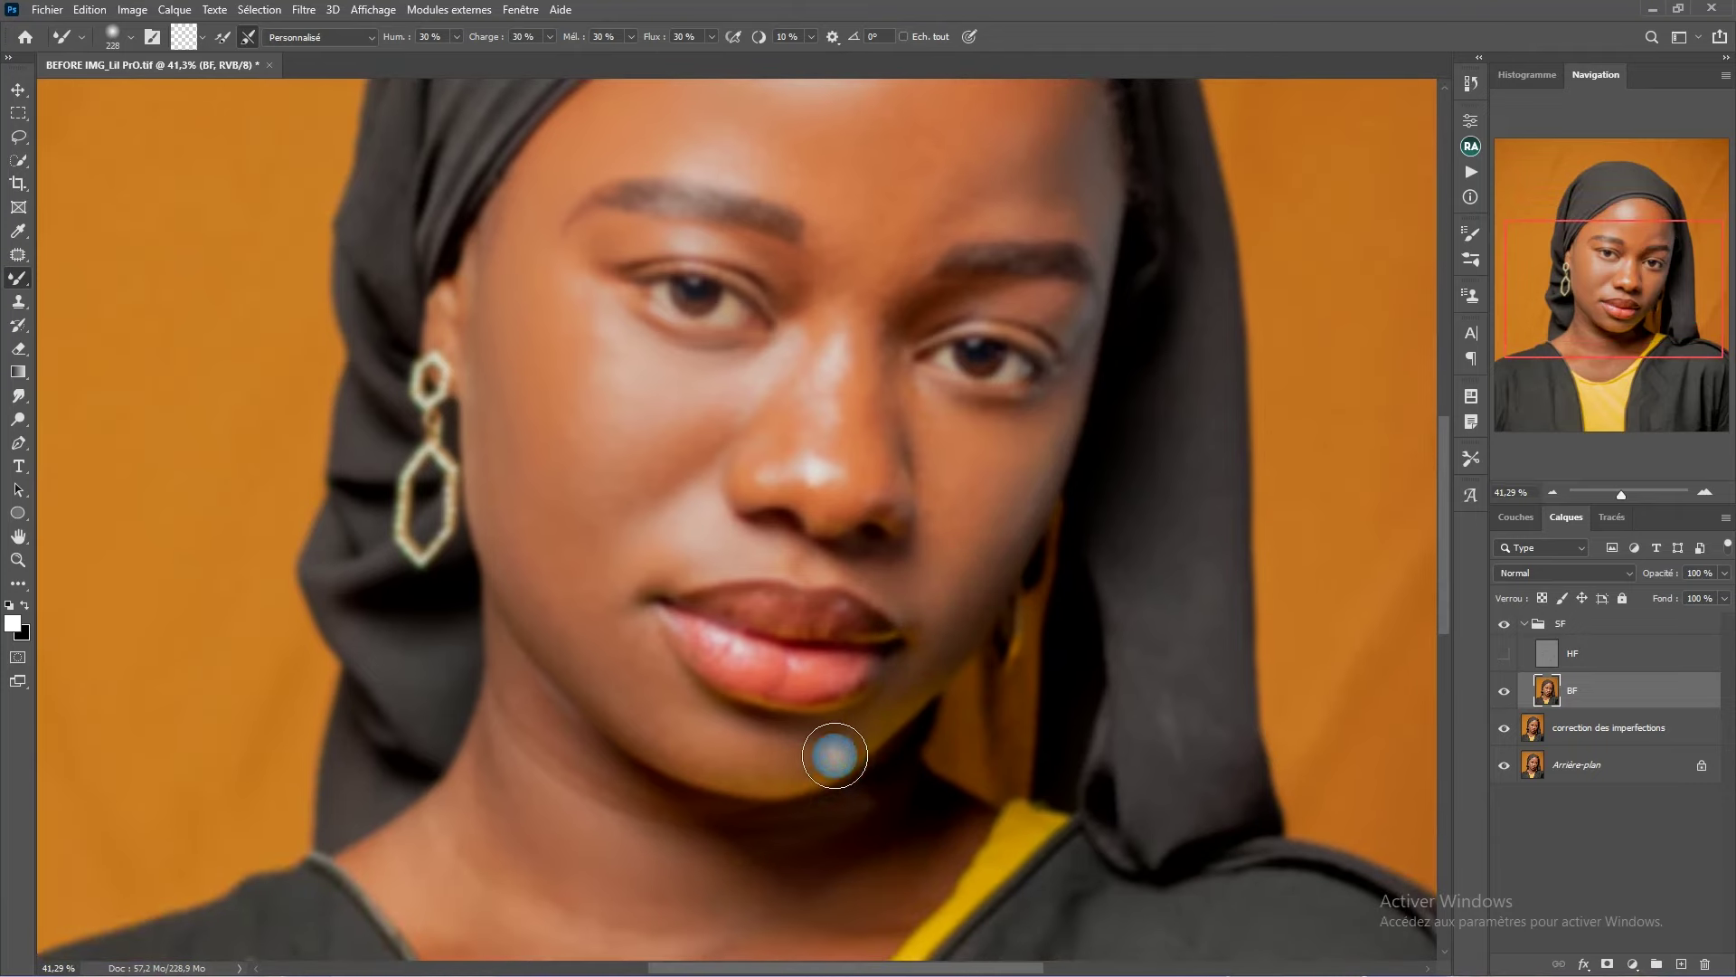
- Blend the broad tones of the earring-side cheek down to the jaw with a brush enlarged to about 414 px
scroll(670, 672, "down", 2)
left_click_drag(649, 581, 719, 741)
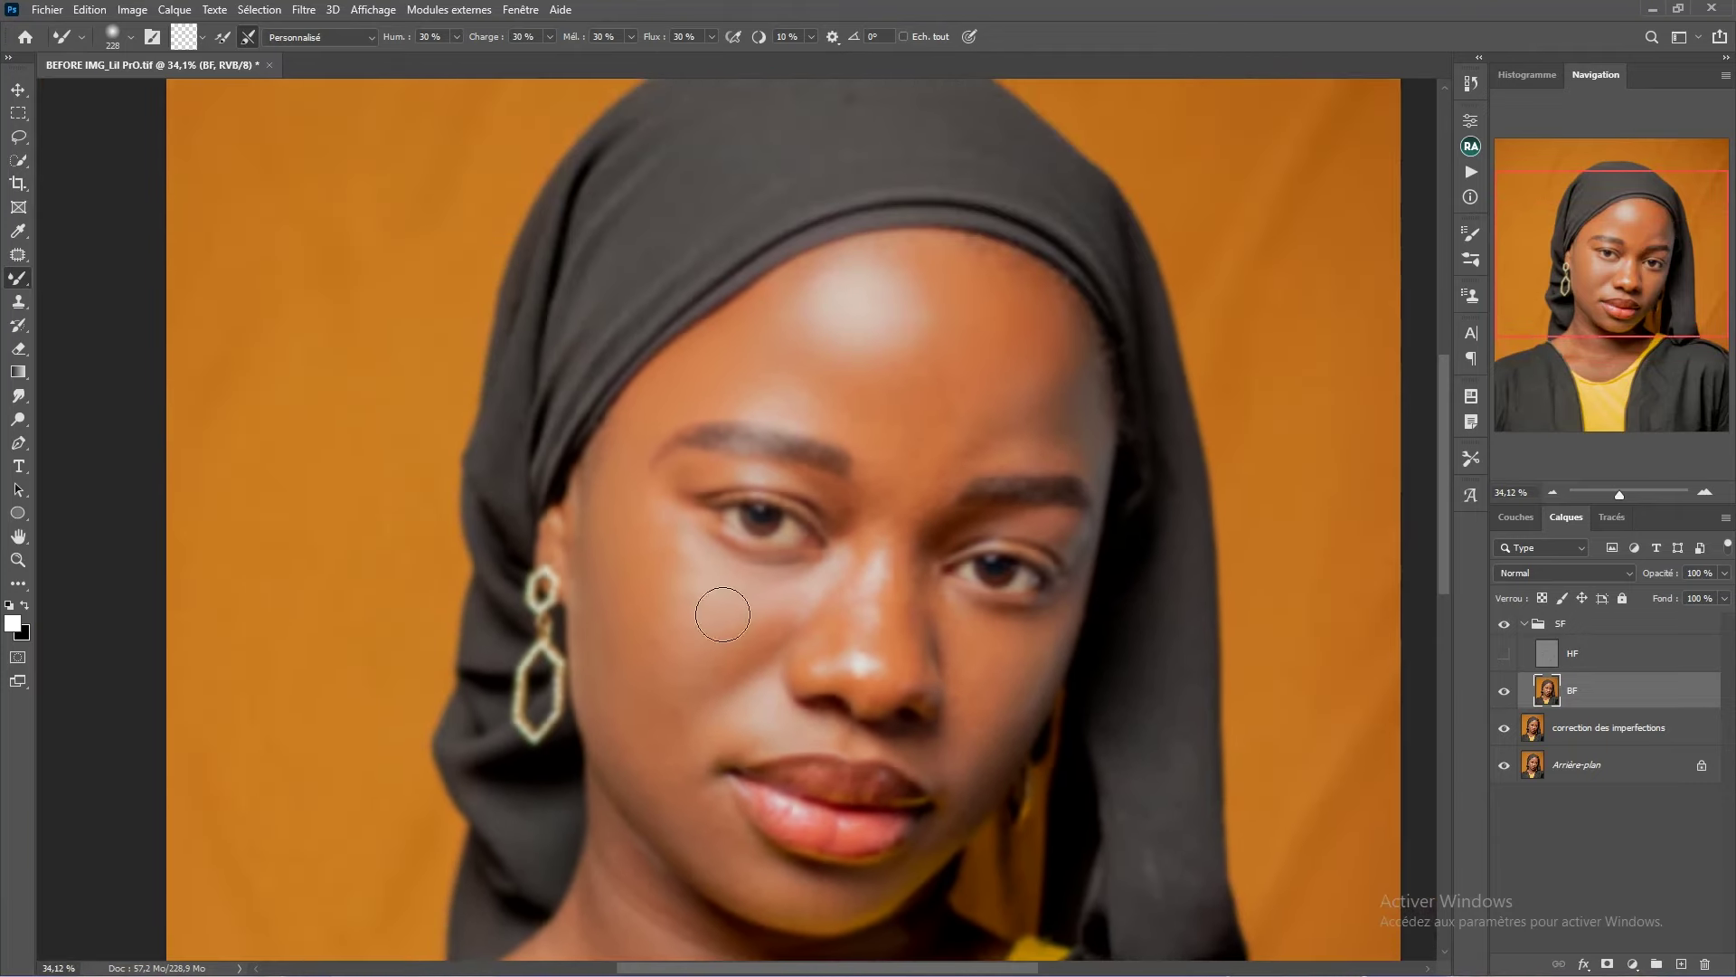
scroll(729, 666, "up", 1)
key("bracketright")
left_click_drag(671, 548, 637, 598)
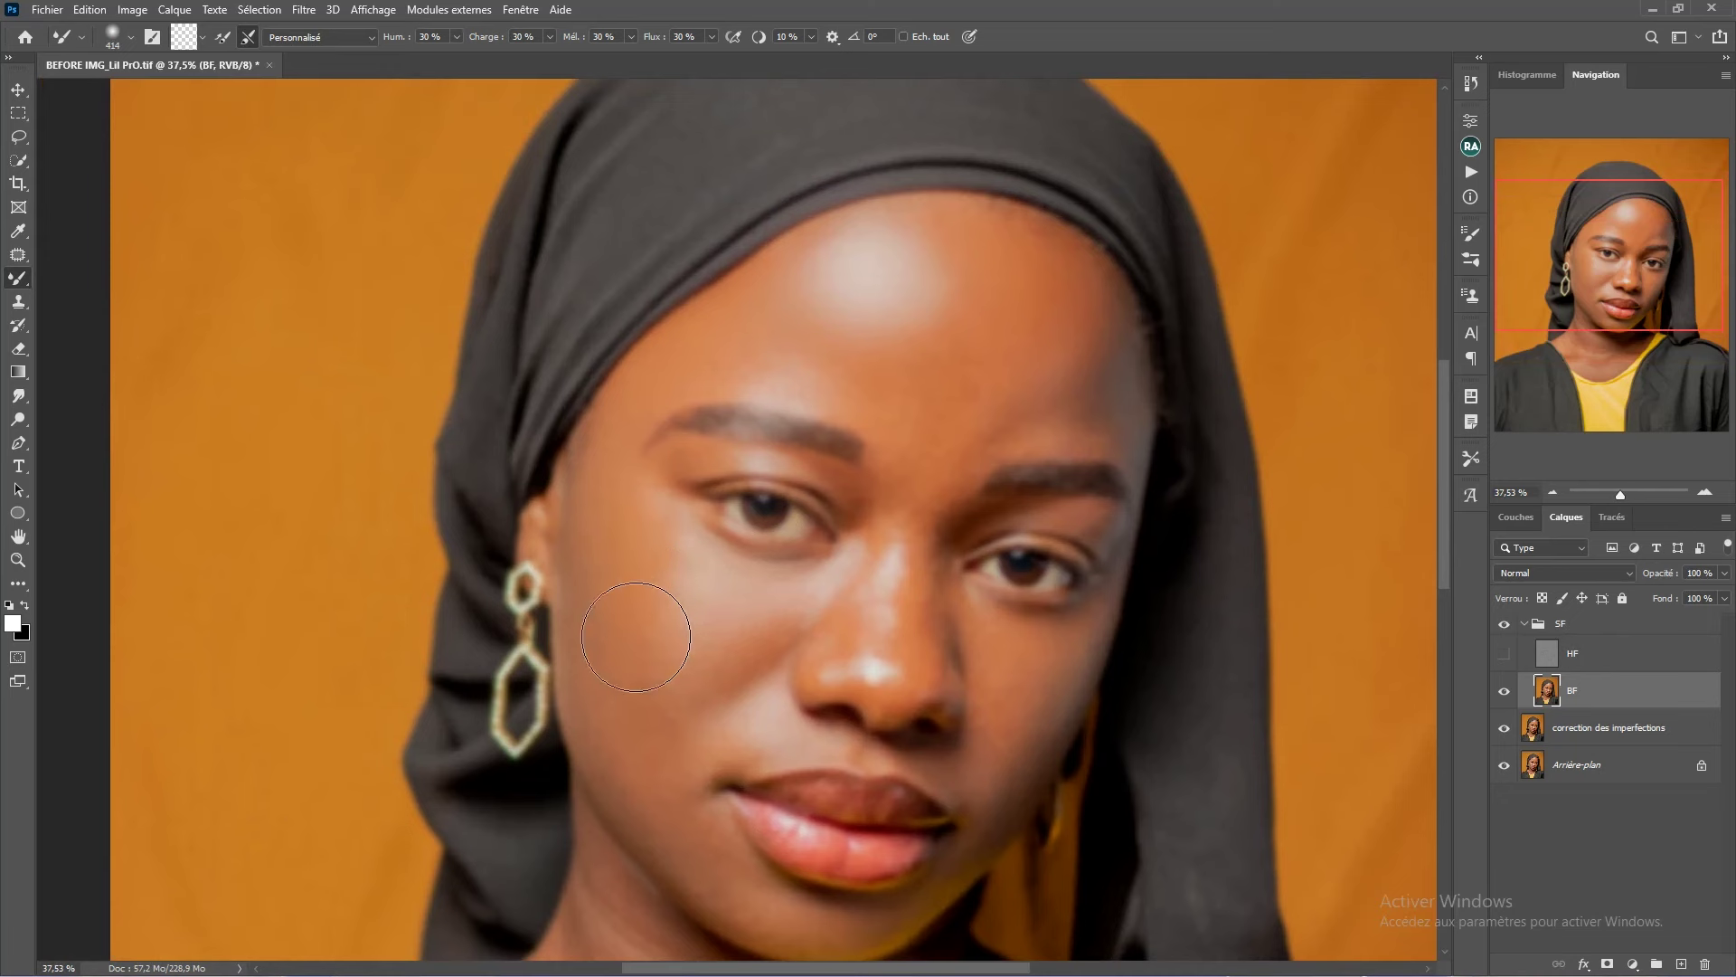
mouse_move(660, 711)
left_mouse_down()
mouse_move(609, 593)
mouse_move(606, 532)
left_mouse_up()
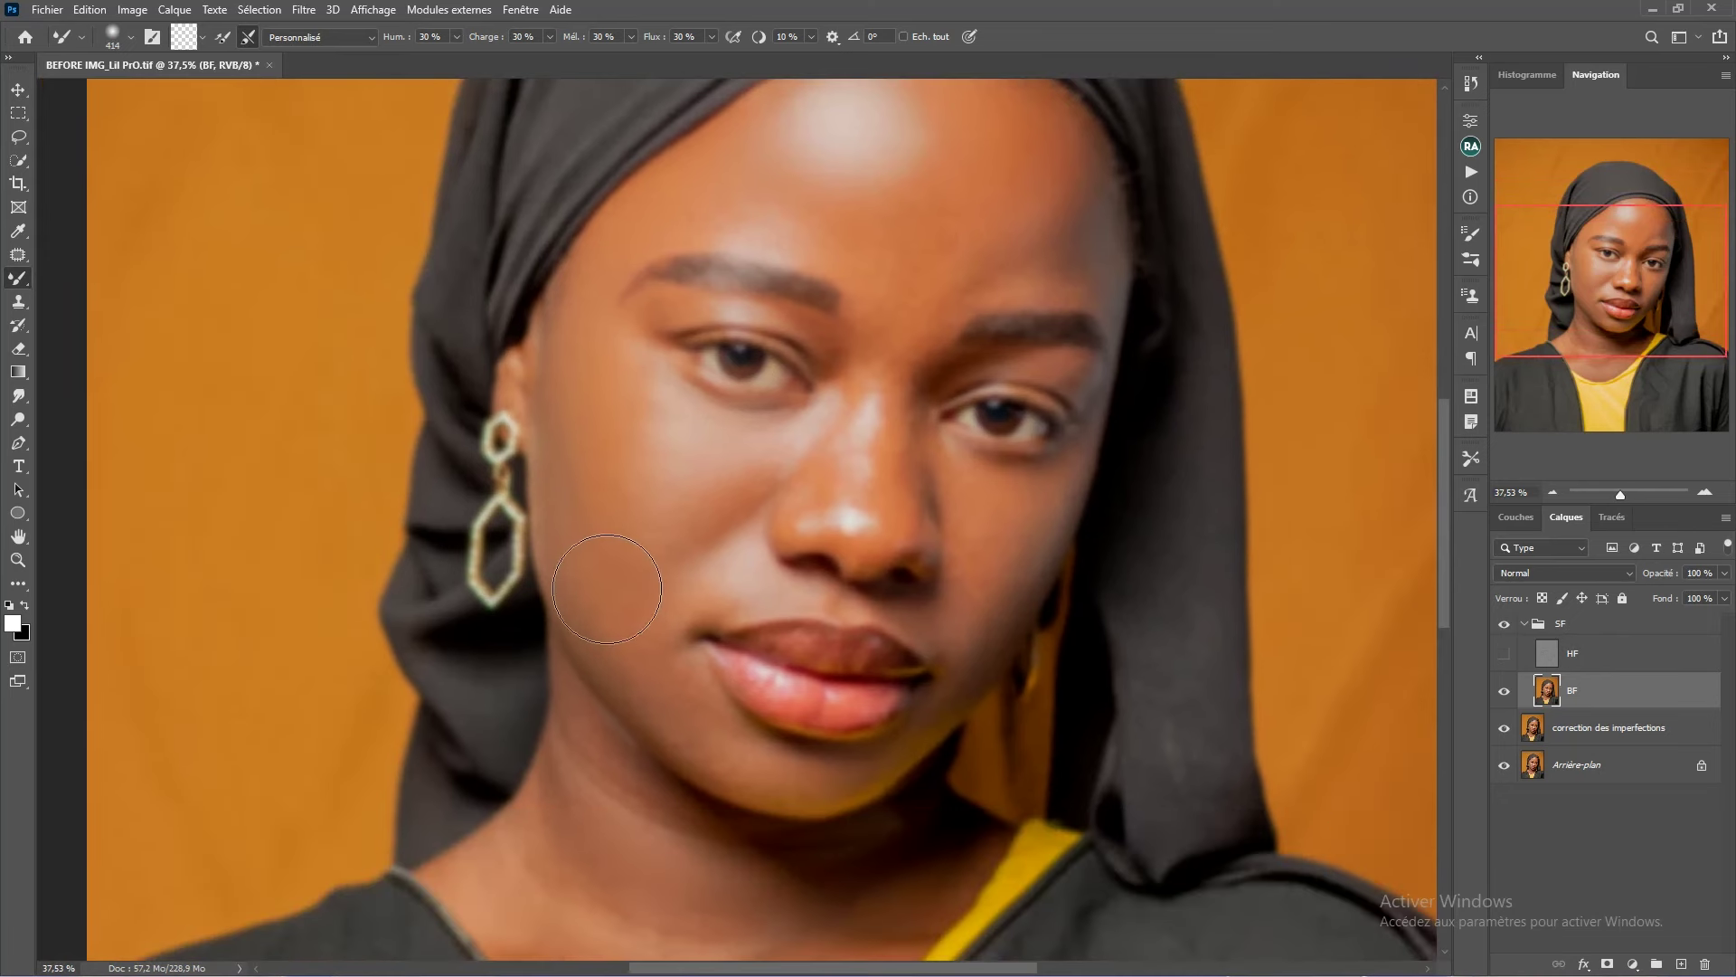
- Refine the earring-side cheek between the eye, nose and mouth with a brush reduced to about 286 px
key("bracketleft")
key("bracketleft")
left_click_drag(698, 521, 640, 630)
mouse_move(634, 698)
left_mouse_down()
mouse_move(667, 690)
mouse_move(653, 705)
left_mouse_up()
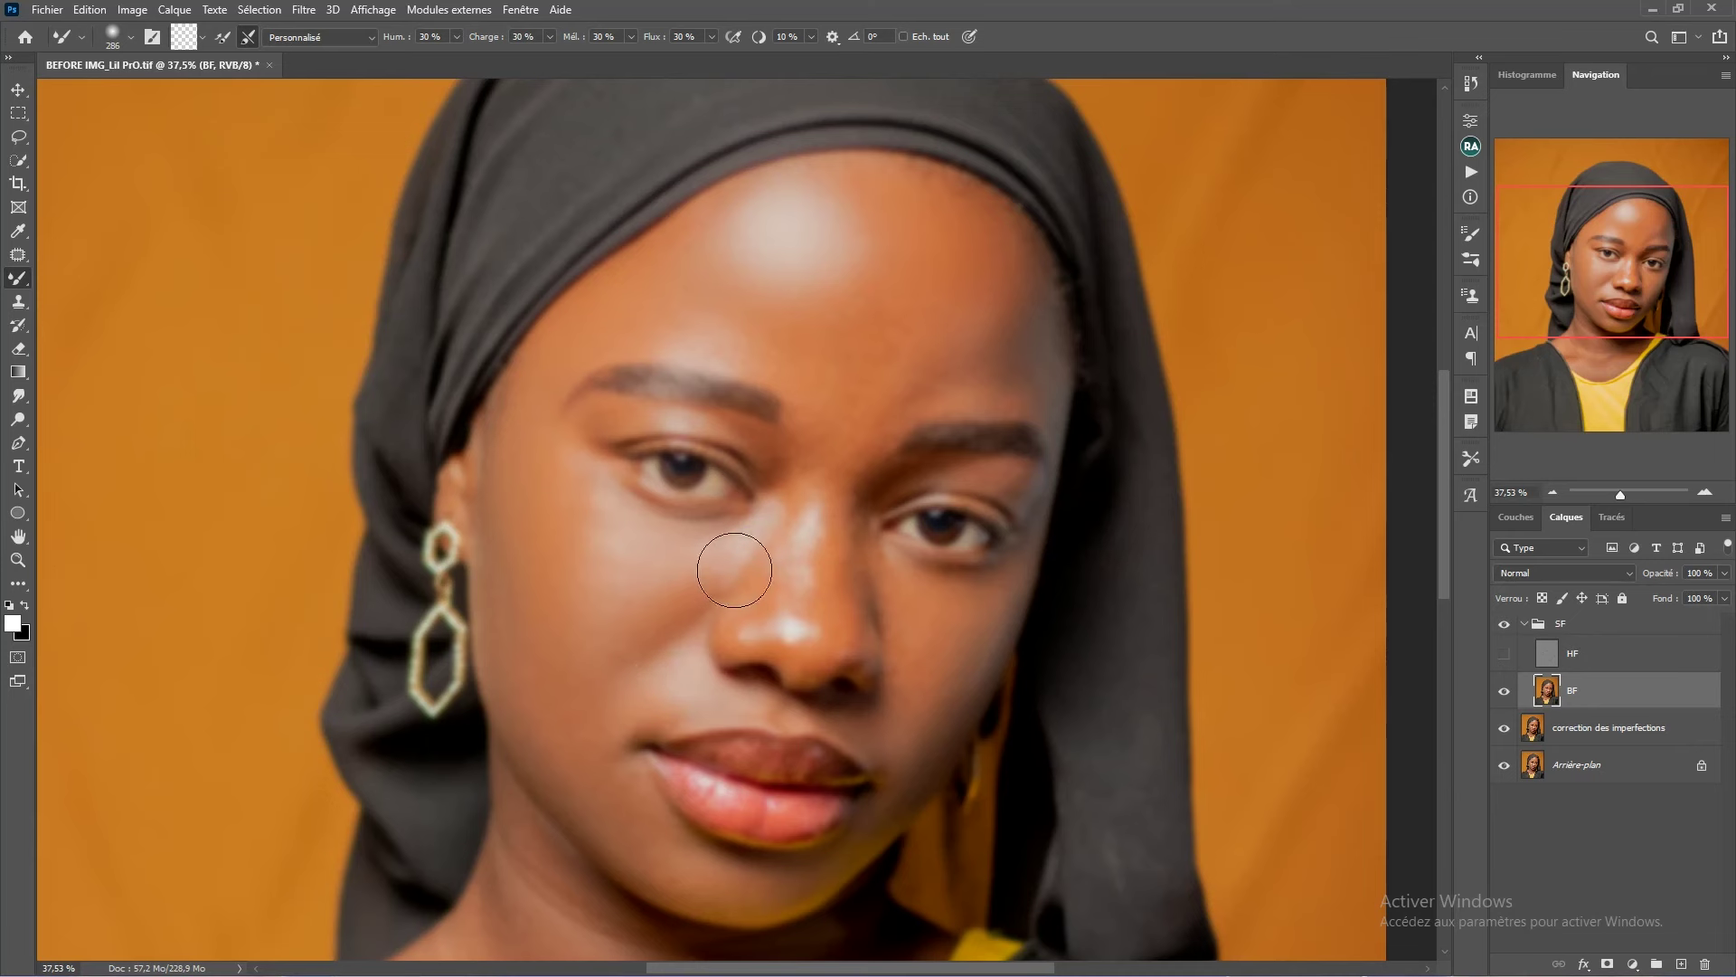
- Blend the tones down the nose bridge and around the shadowed eye with the Mixer Brush, reducing it to about 148 px
left_click(794, 468)
mouse_move(819, 511)
left_mouse_down()
mouse_move(744, 615)
mouse_move(789, 493)
mouse_move(737, 630)
mouse_move(735, 598)
mouse_move(800, 613)
left_mouse_up()
key("bracketleft")
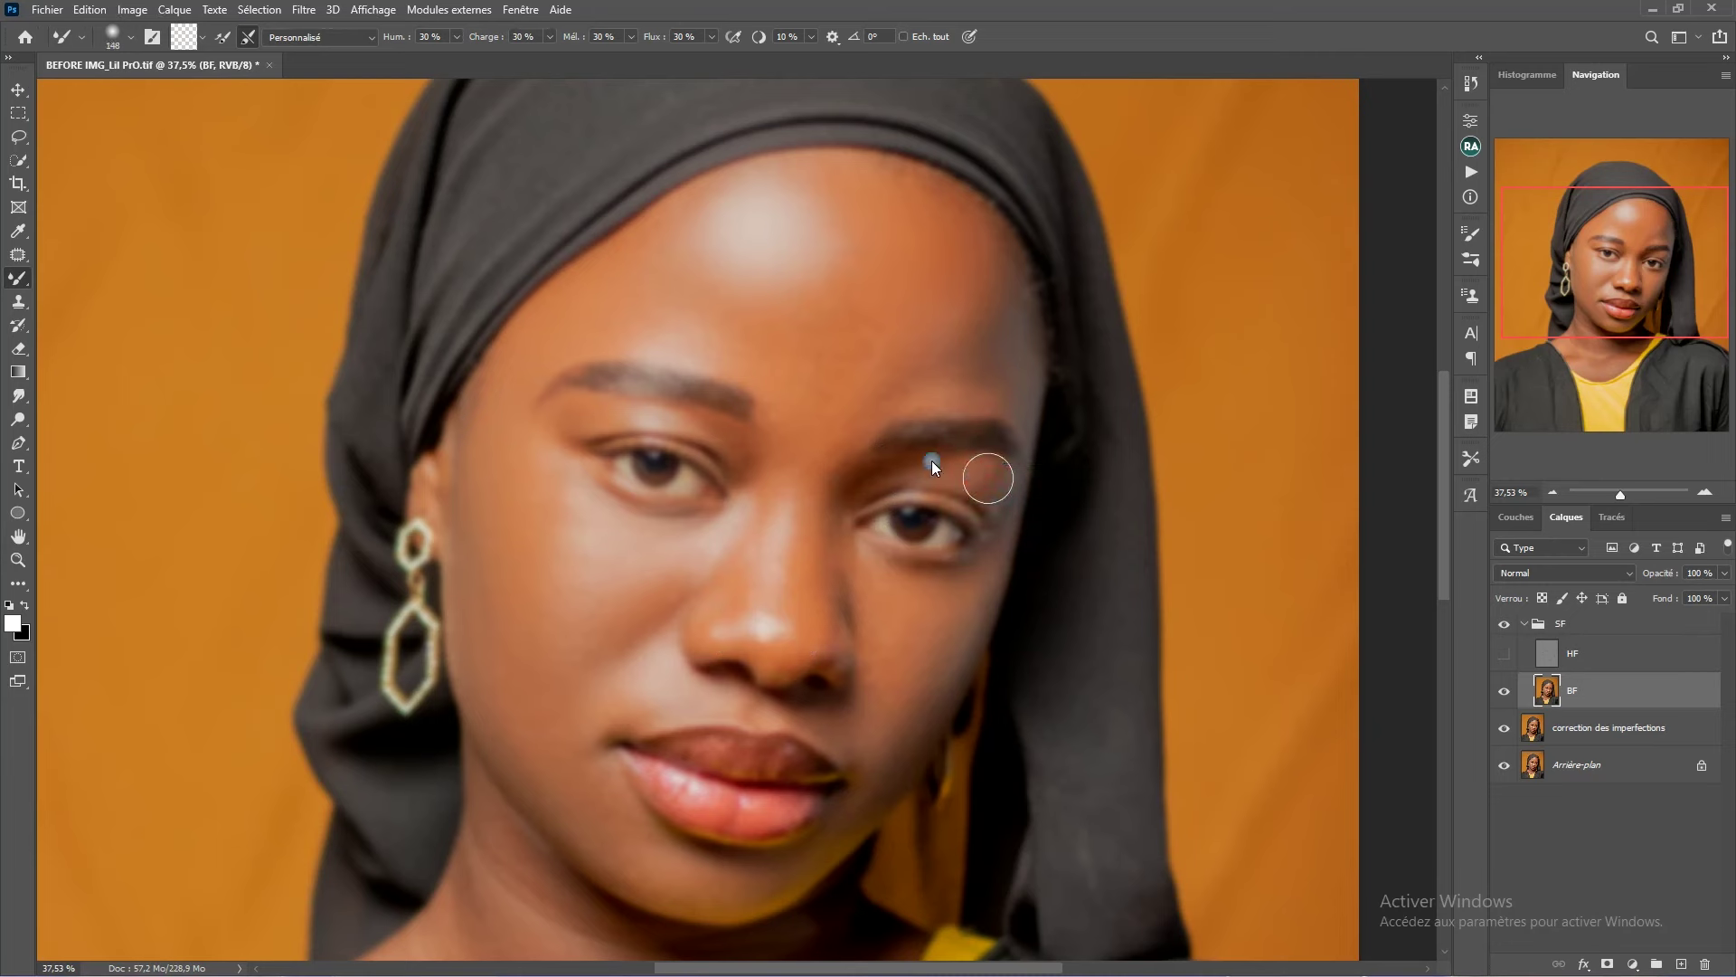
scroll(864, 554, "up", 2)
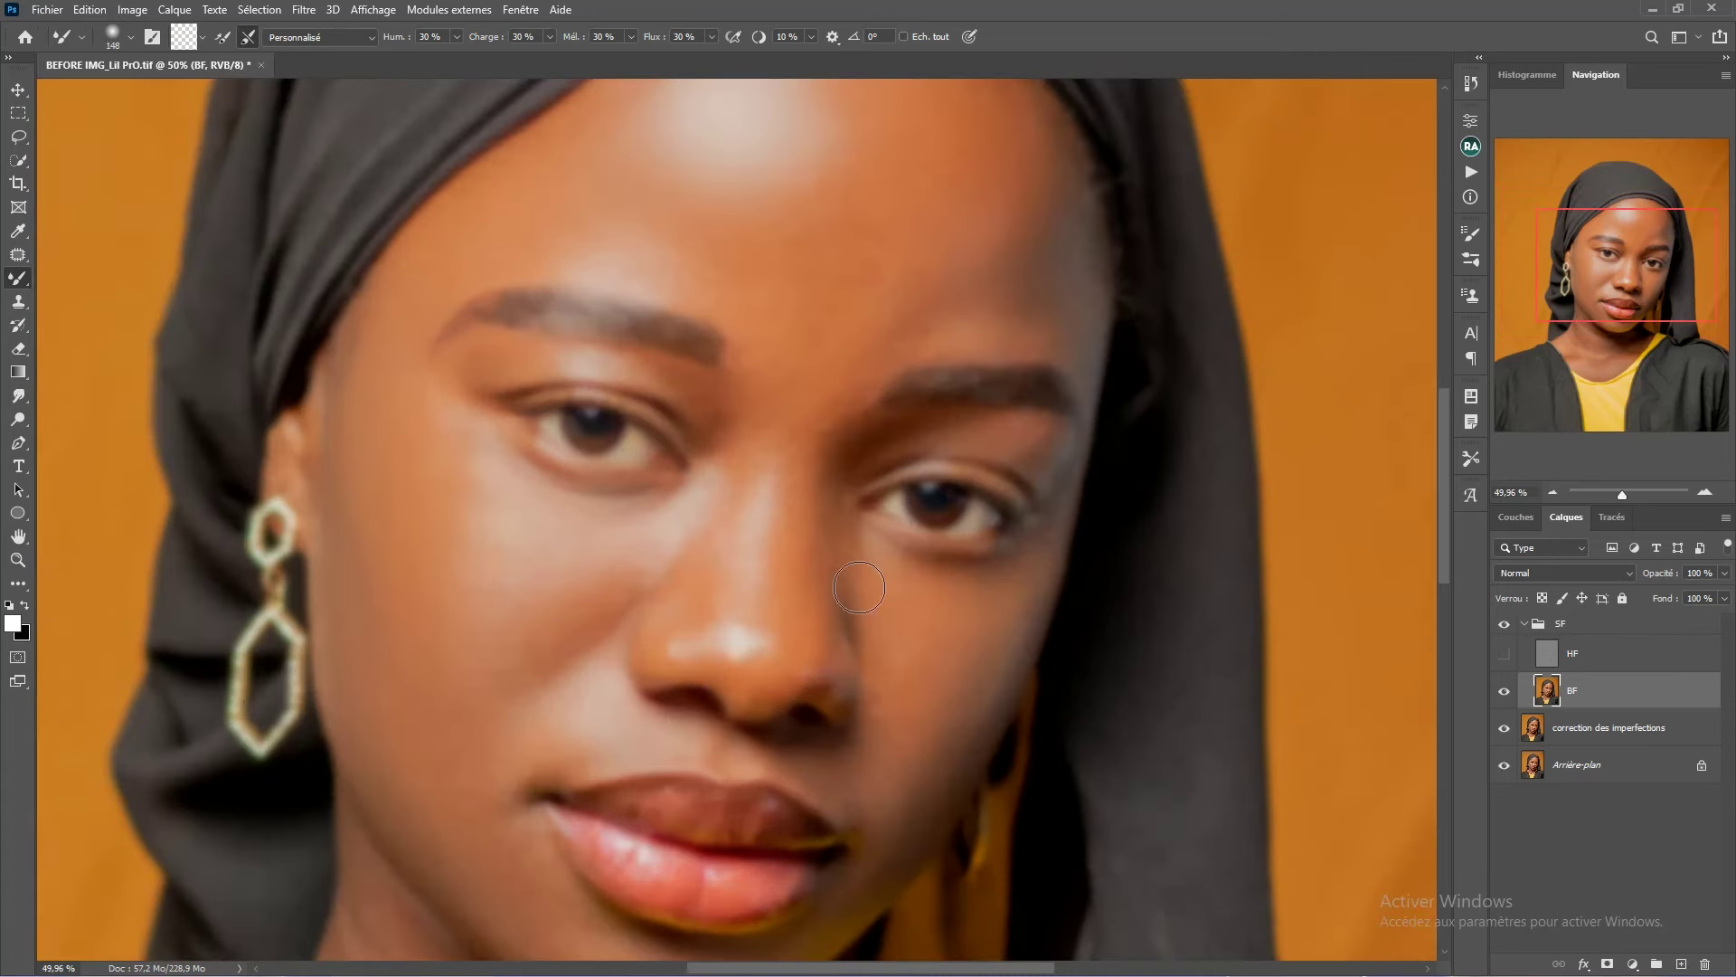
- Show the HF texture layer again and compare the portrait with and without the SF group
scroll(867, 661, "down", 2)
left_click(1505, 653)
left_click(1505, 625)
left_click(1505, 625)
left_click(1505, 625)
left_click(1504, 625)
scroll(859, 596, "down", 2)
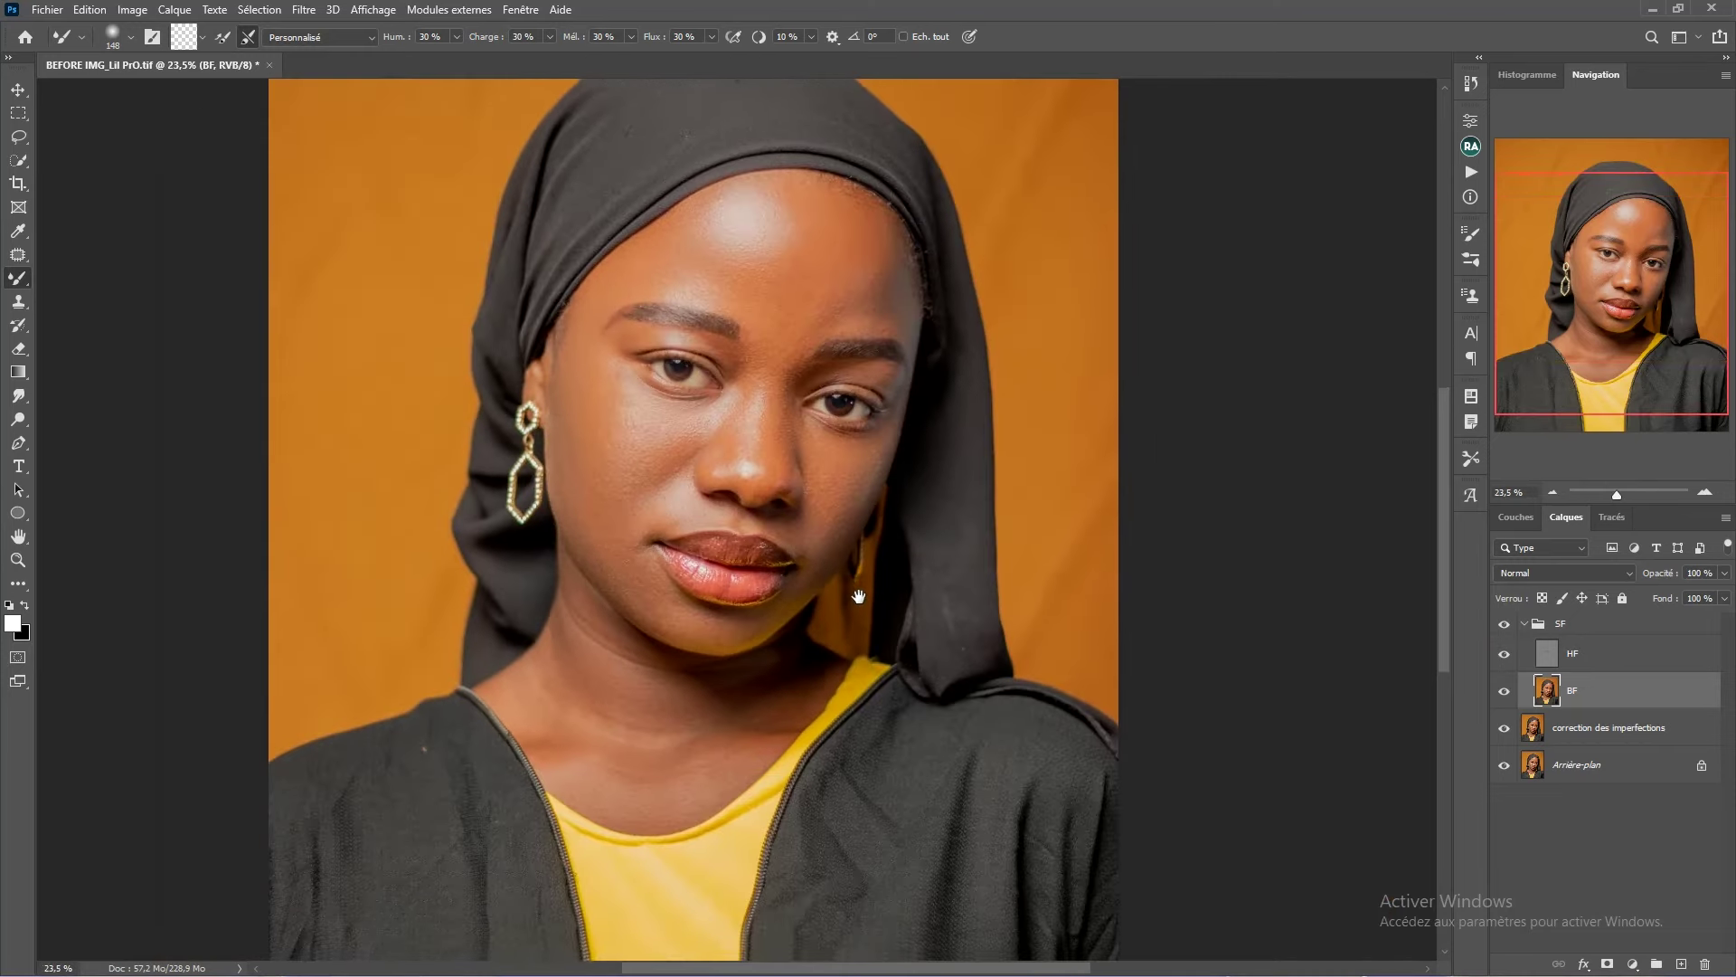
- Smooth the shadowed side of the forehead and cheek on BF, enlarging the Mixer Brush to about 354 px
scroll(825, 360, "up", 4)
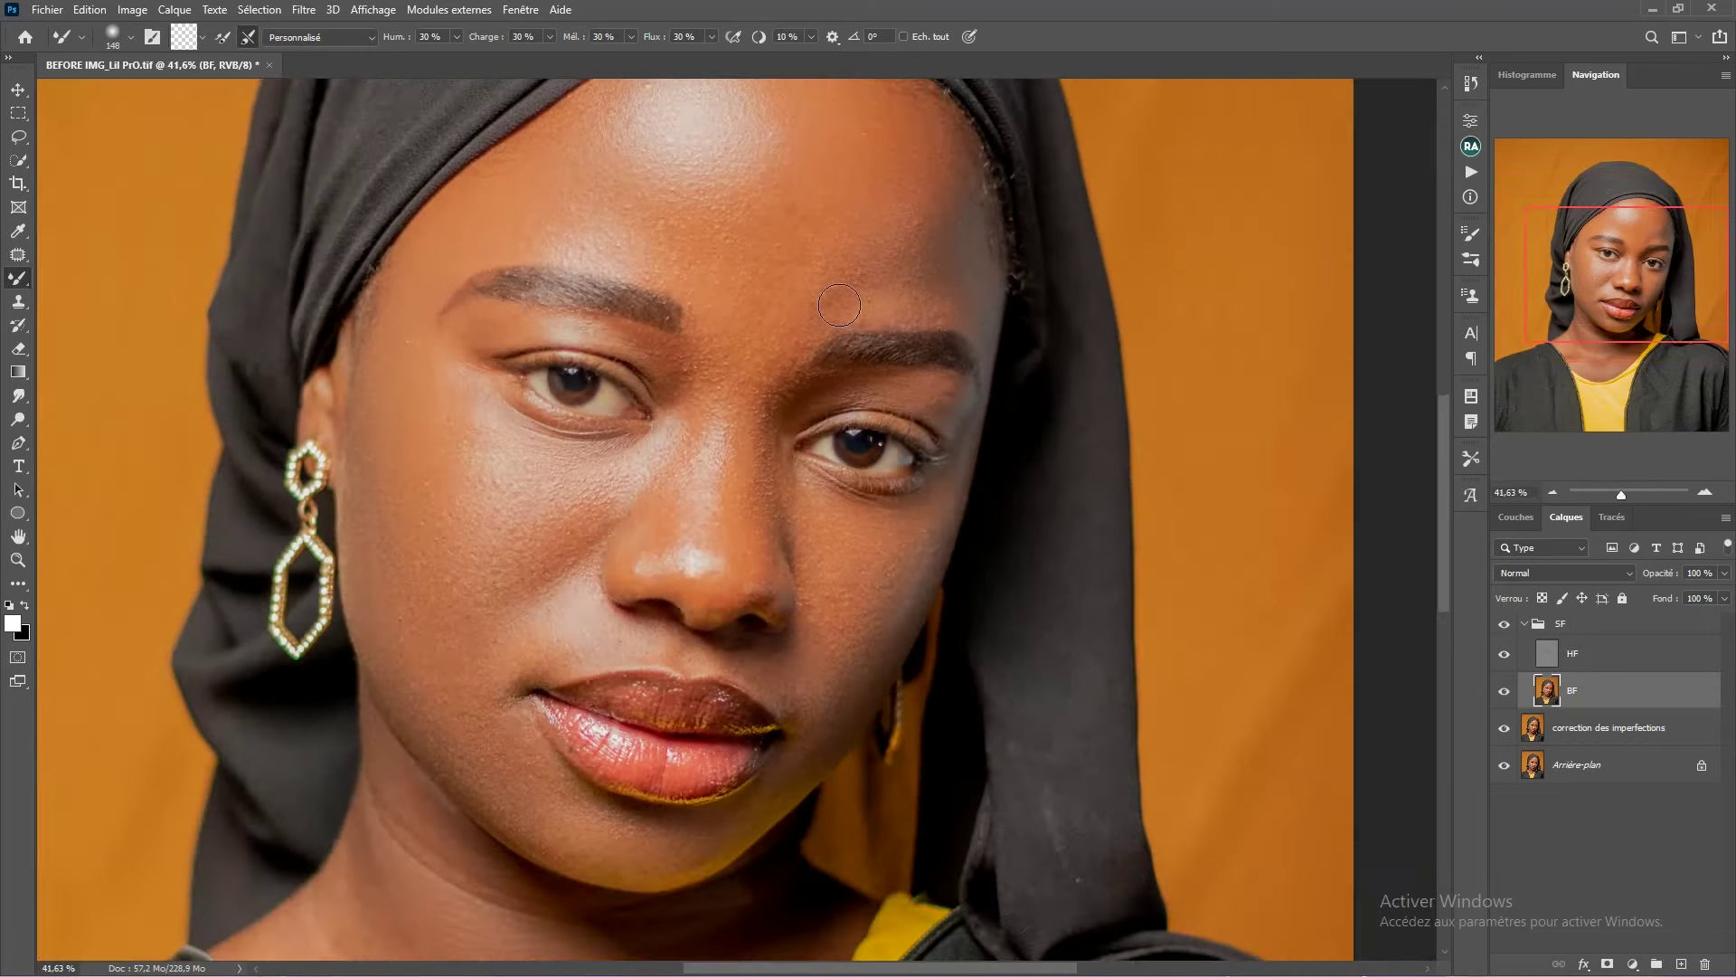
left_click_drag(803, 218, 896, 168)
left_click_drag(926, 232, 955, 117)
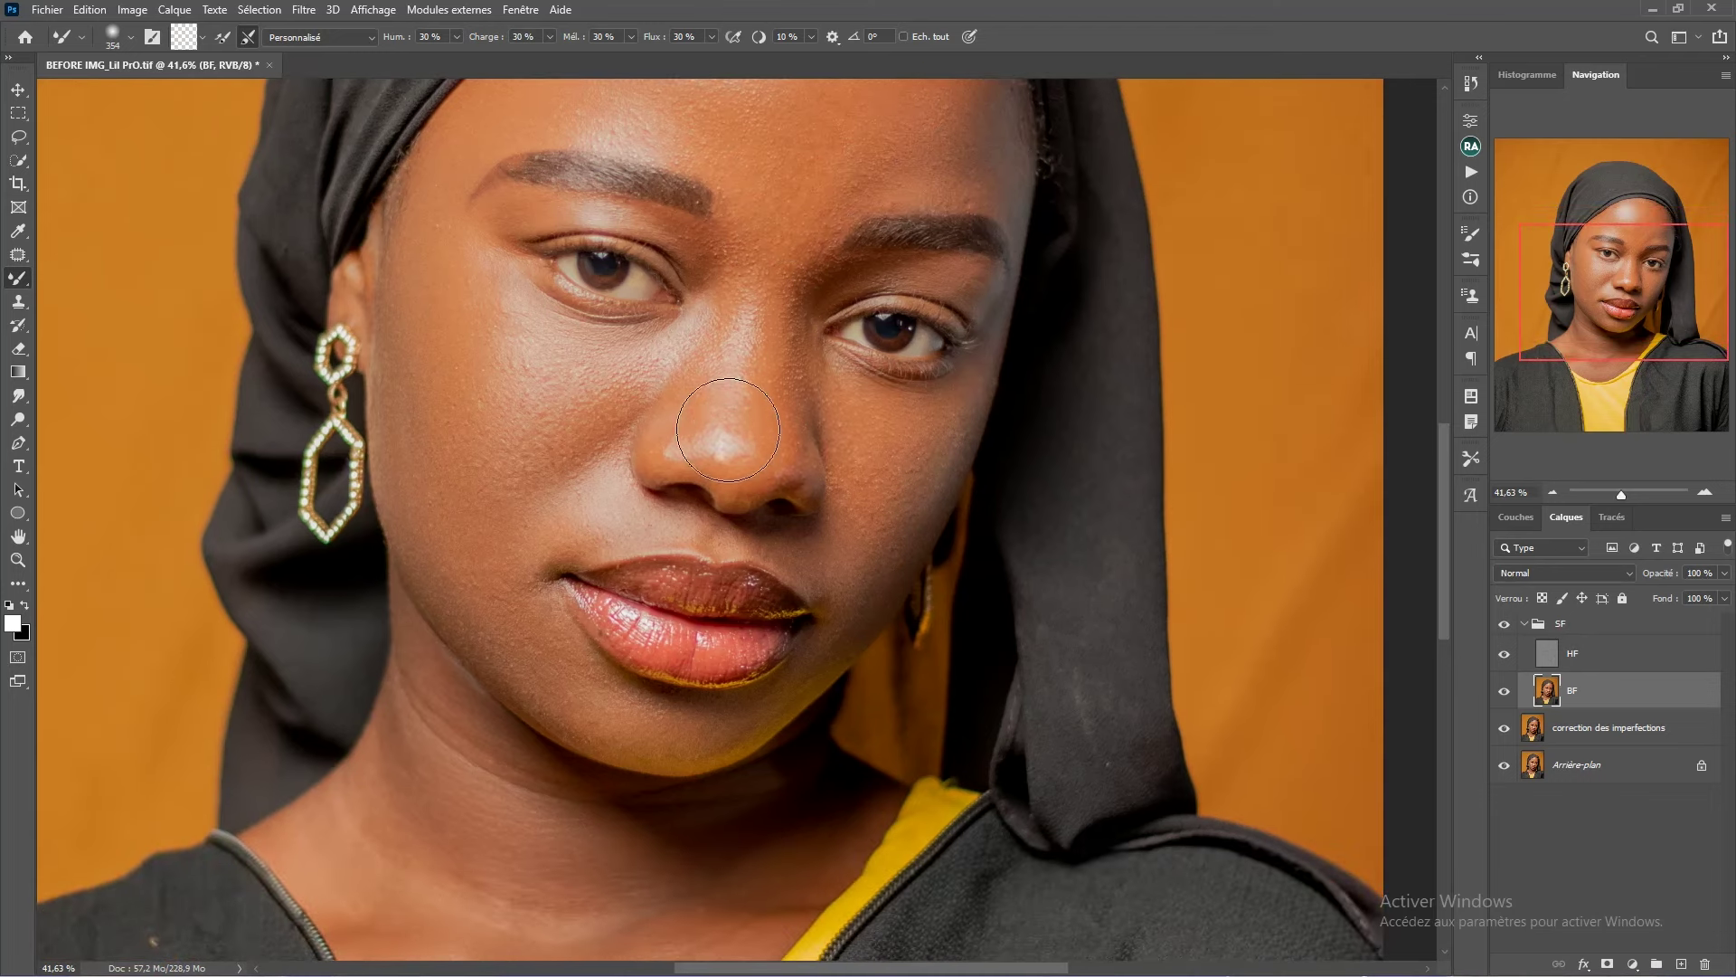
left_click_drag(859, 421, 842, 416)
mouse_move(905, 533)
left_mouse_down()
mouse_move(924, 435)
mouse_move(899, 325)
mouse_move(919, 309)
left_mouse_up()
- Blend the earring-side cheek from the temple downward with a larger Mixer Brush of about 470 px
scroll(568, 314, "down", 2)
left_click_drag(570, 287, 577, 480)
left_click_drag(569, 378, 597, 378)
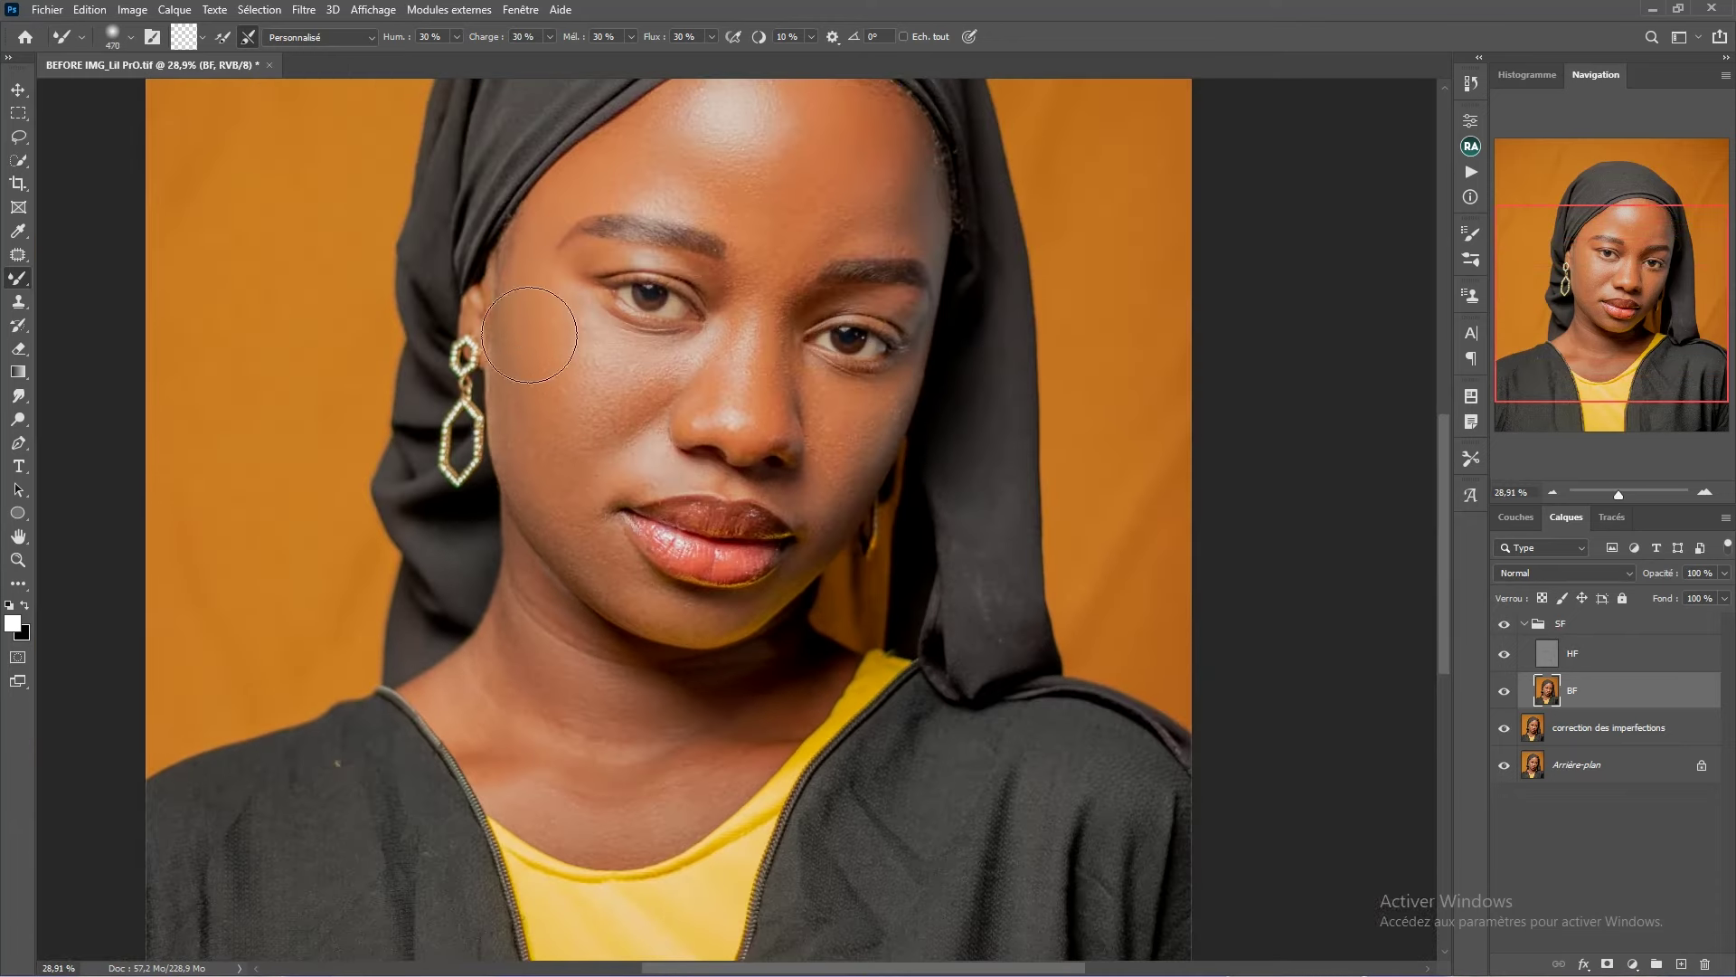
- Refine the forehead tones on BF with the Mixer Brush reduced to about 223 px
left_click_drag(690, 269, 585, 418)
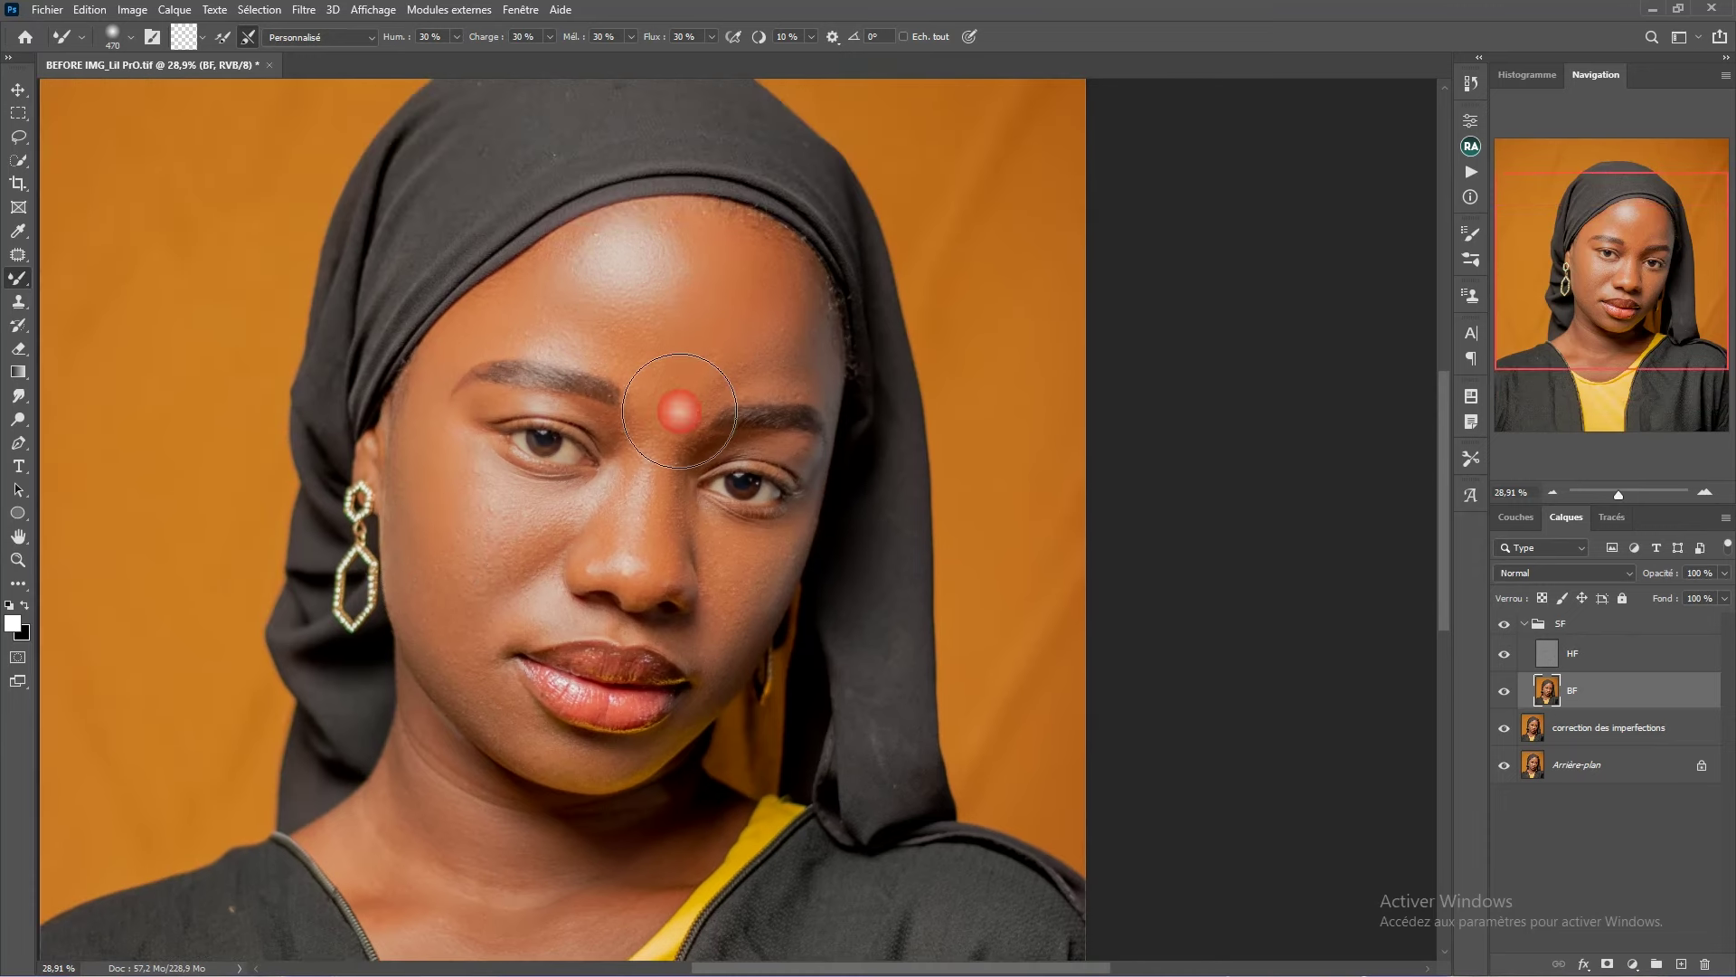
scroll(682, 414, "up", 1)
left_click_drag(850, 210, 814, 210)
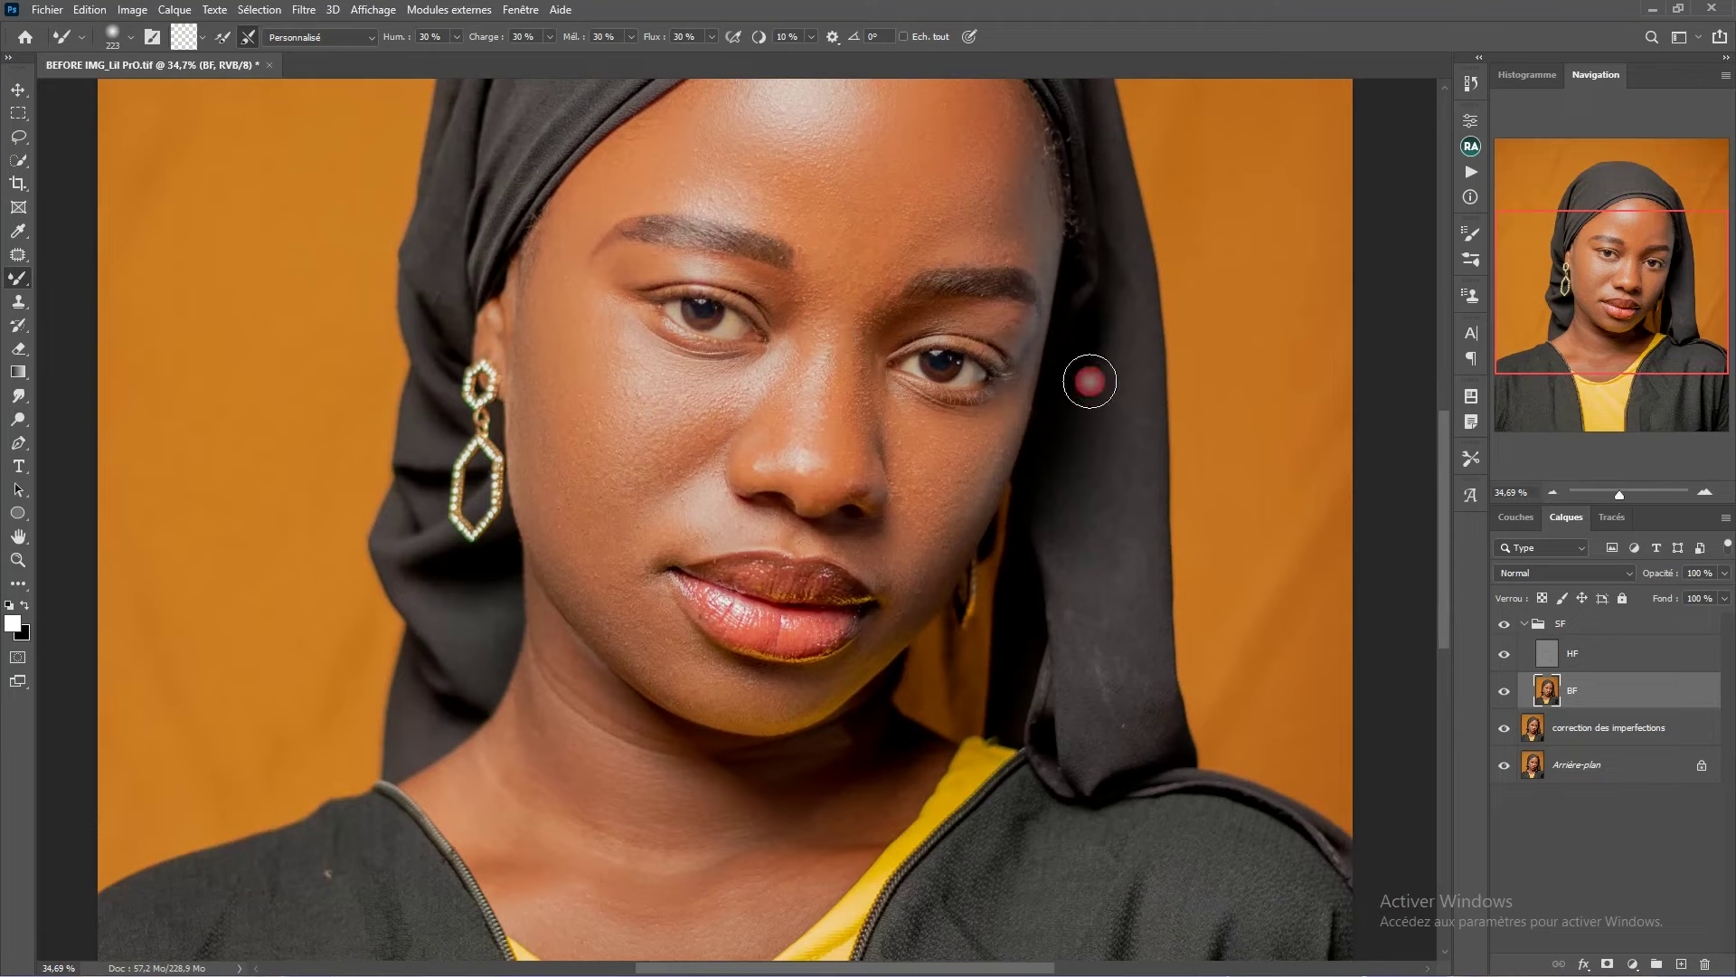
scroll(805, 434, "down", 1)
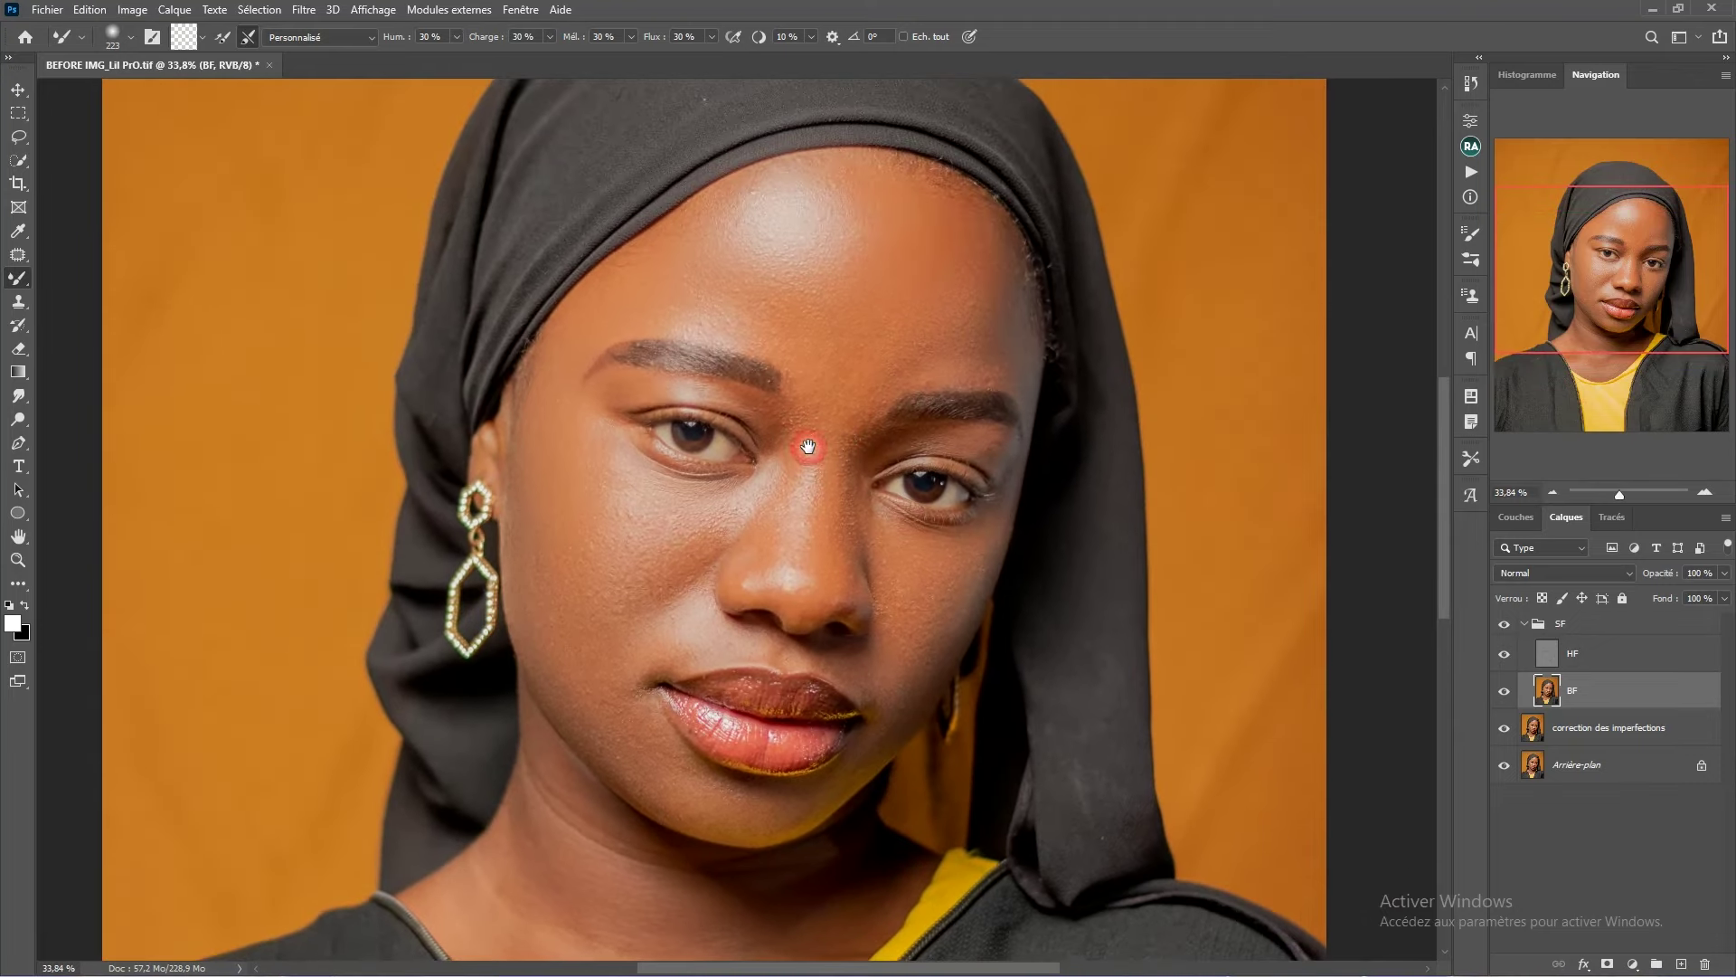
- Examine the face with the SF group hidden and shown to judge the tone blending
scroll(818, 435, "up", 1)
scroll(818, 435, "down", 2)
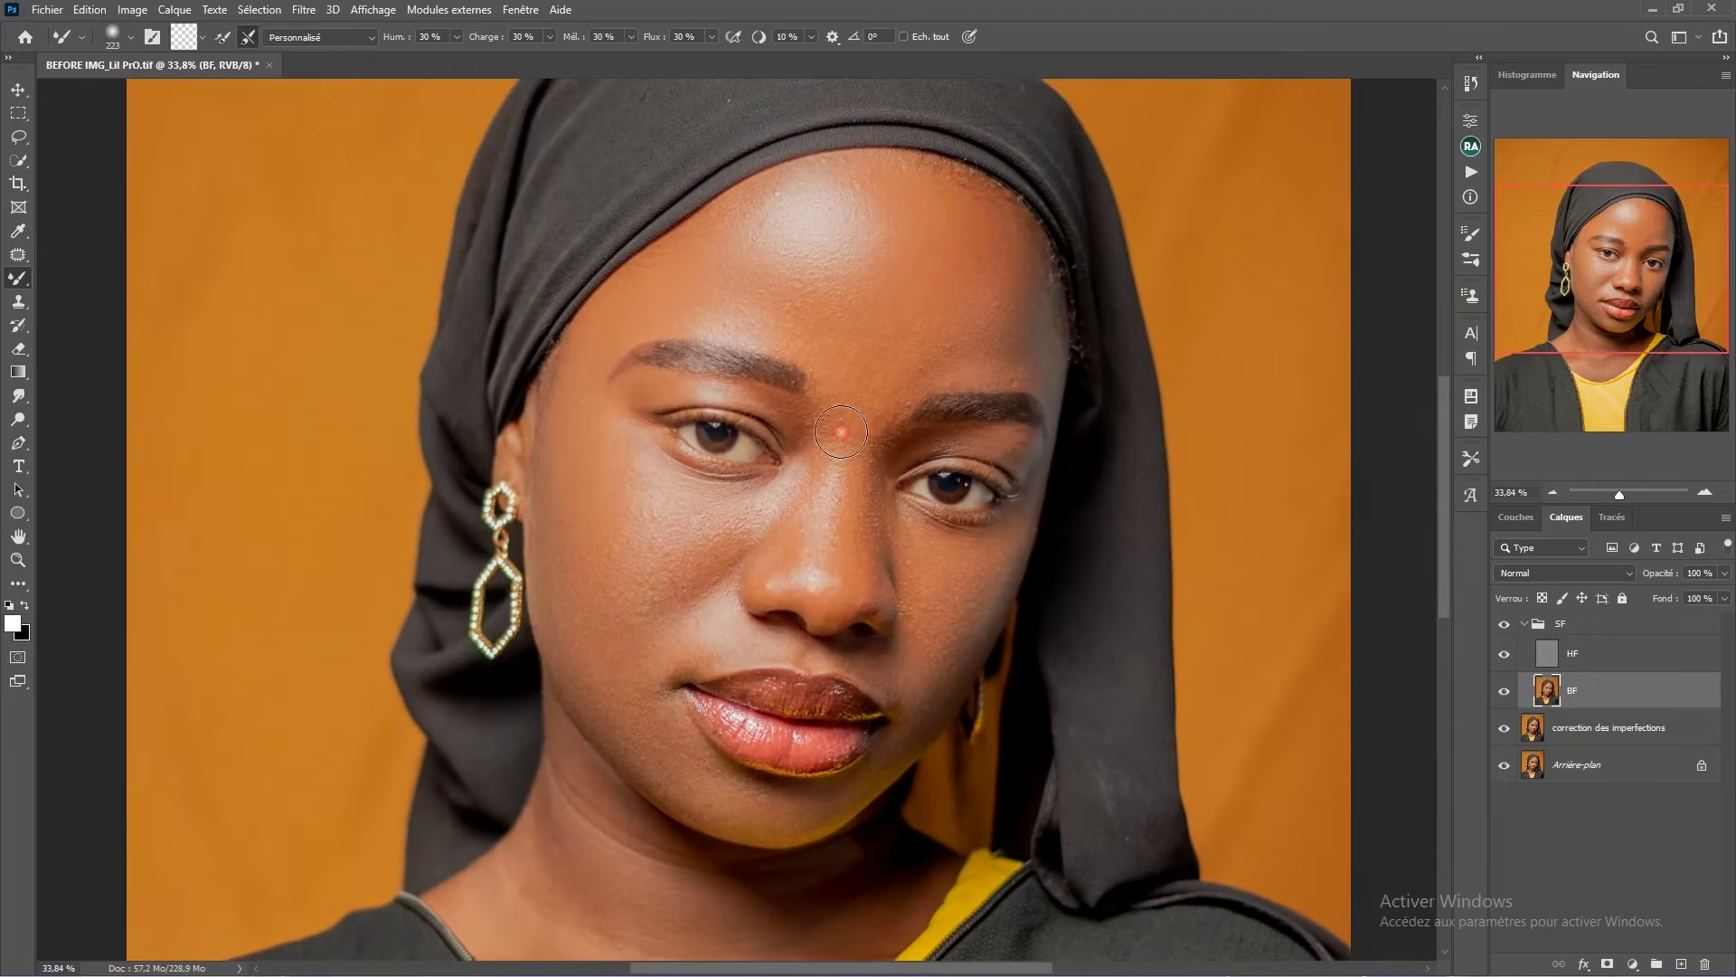
scroll(869, 421, "up", 1)
left_click(1504, 624)
left_click(1504, 625)
left_click(1504, 625)
left_click(1504, 625)
- Make the HF texture layer active and choose the Patch tool for texture repairs
left_click(1546, 658)
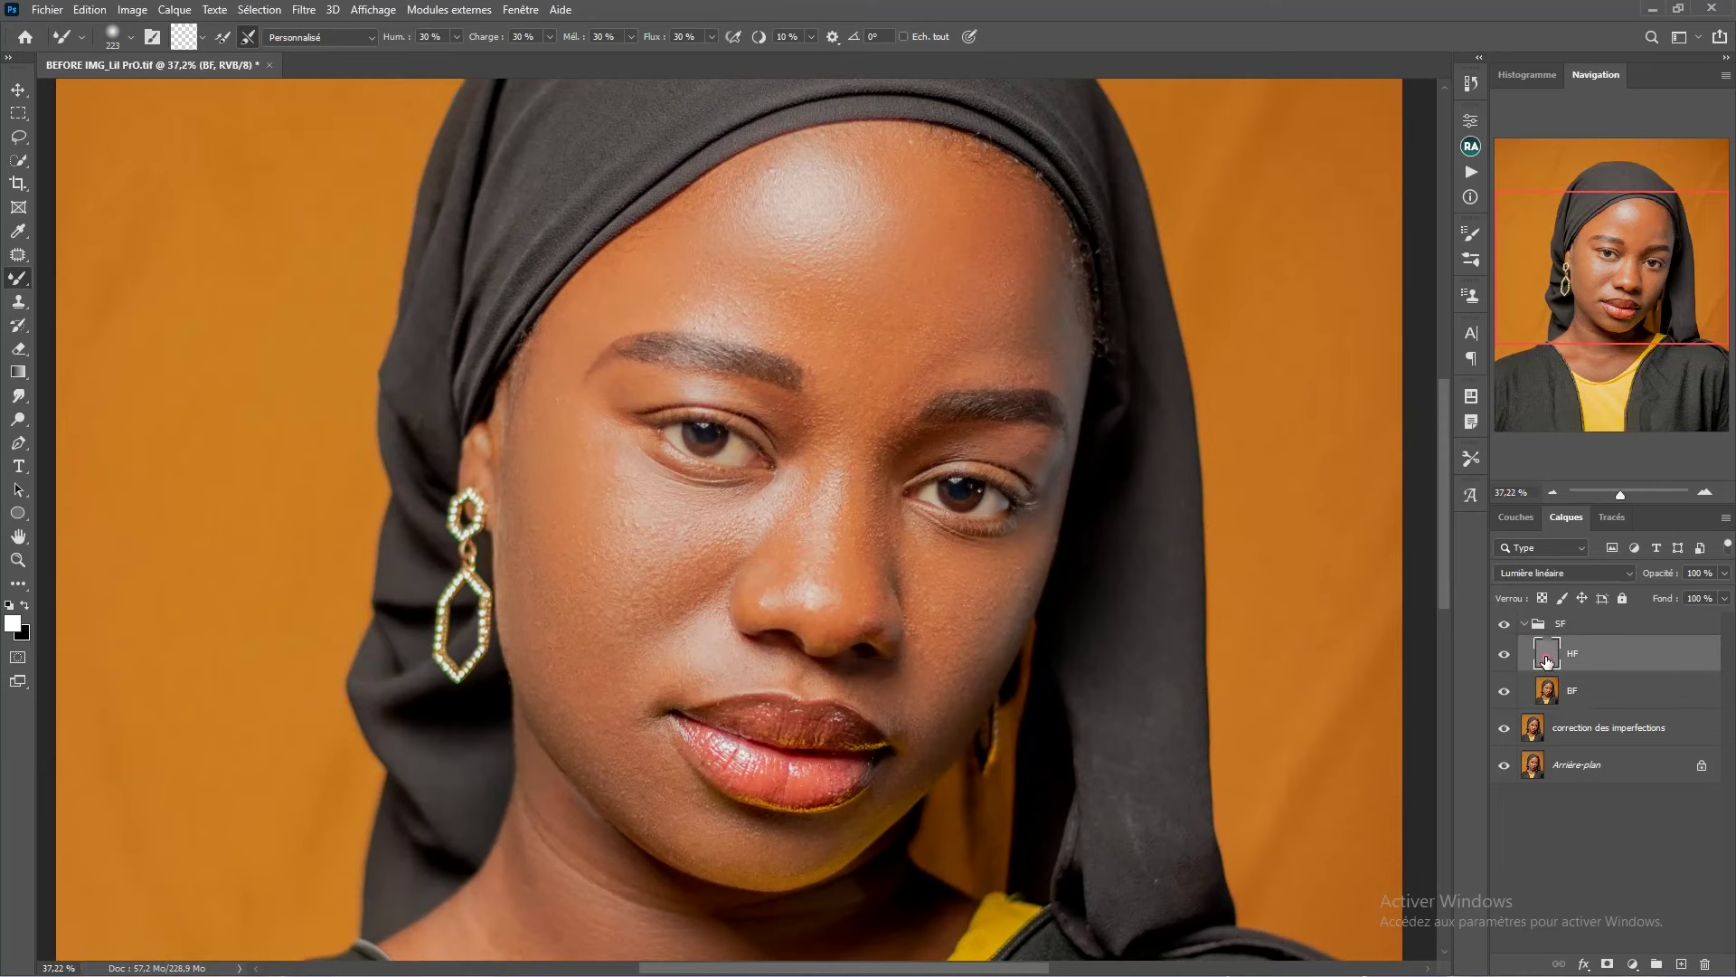
scroll(660, 507, "up", 5)
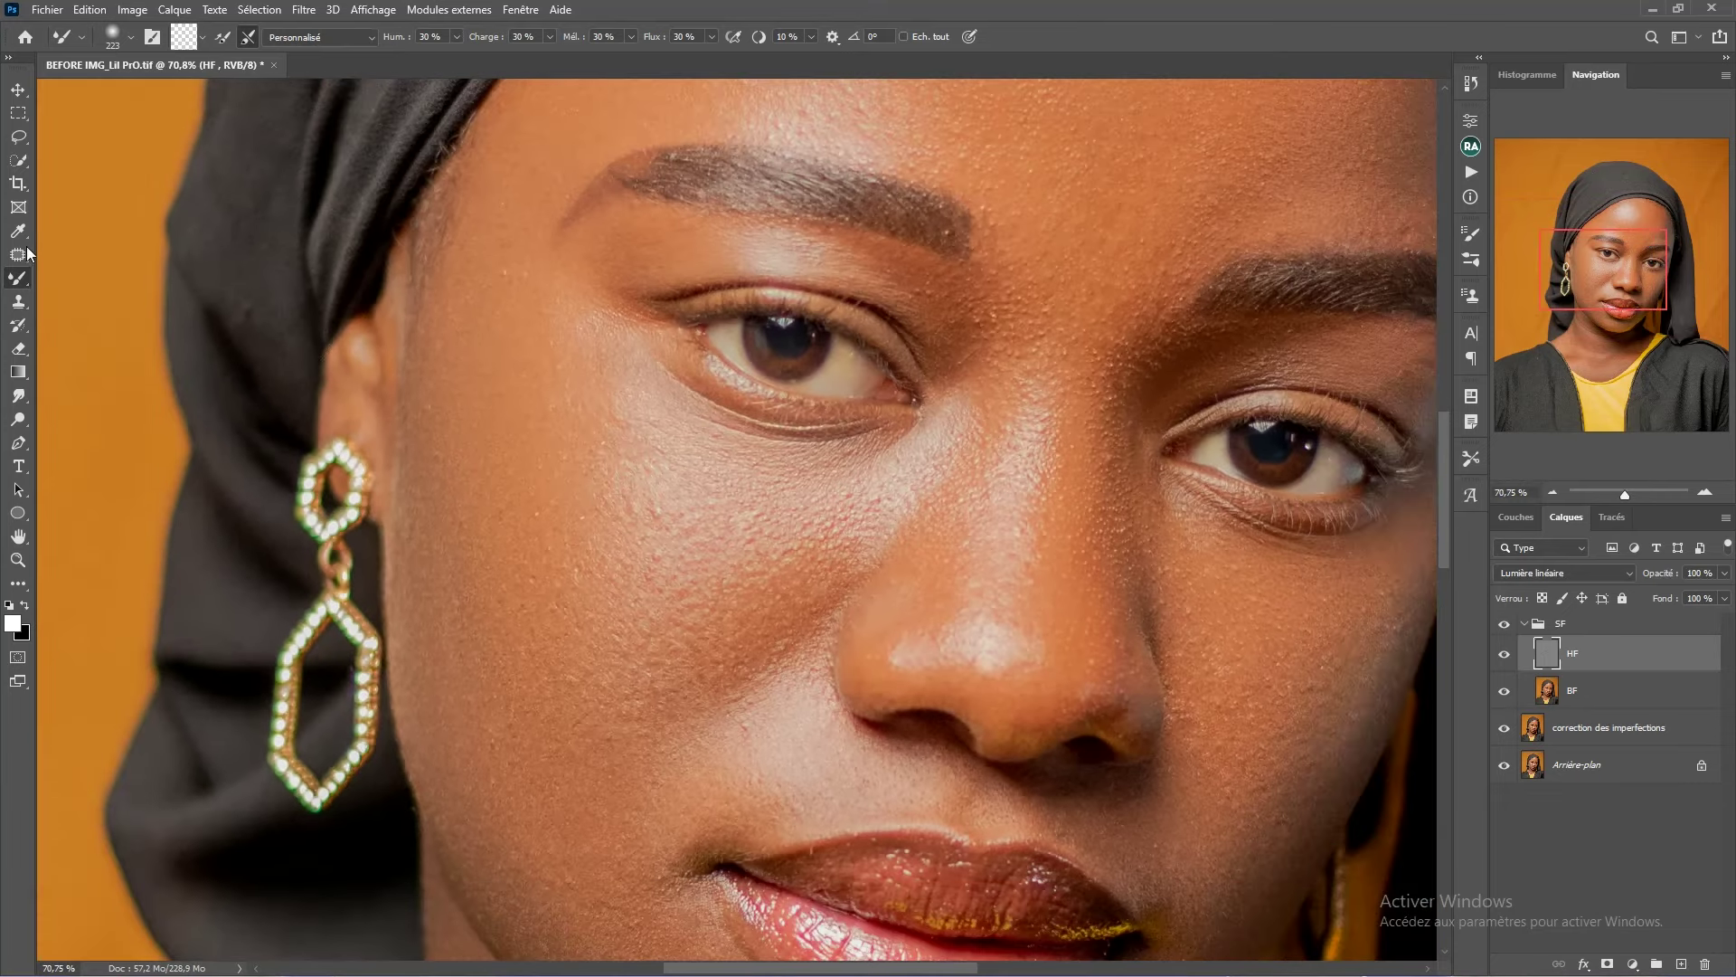
left_click(16, 256)
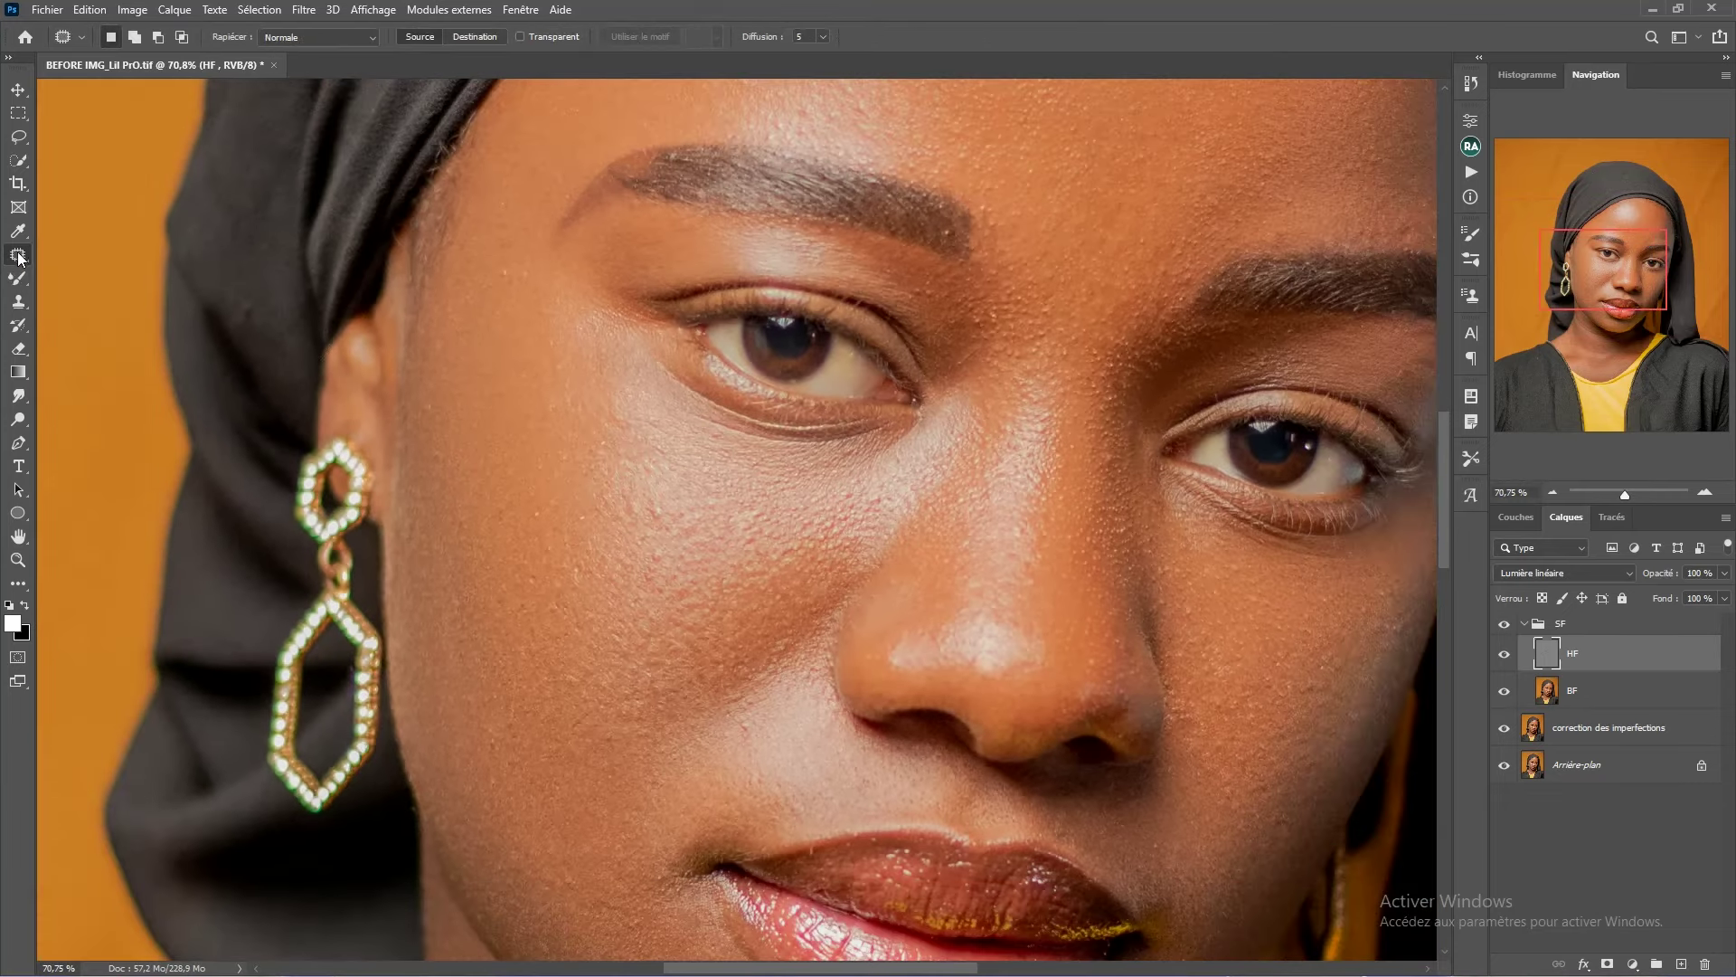
right_click(18, 257)
left_click(1196, 454)
- Patch the small texture blemishes on the upper forehead below the headscarf with clean nearby skin, clearing the selection after each repair
scroll(773, 398, "up", 1)
scroll(1003, 329, "up", 5)
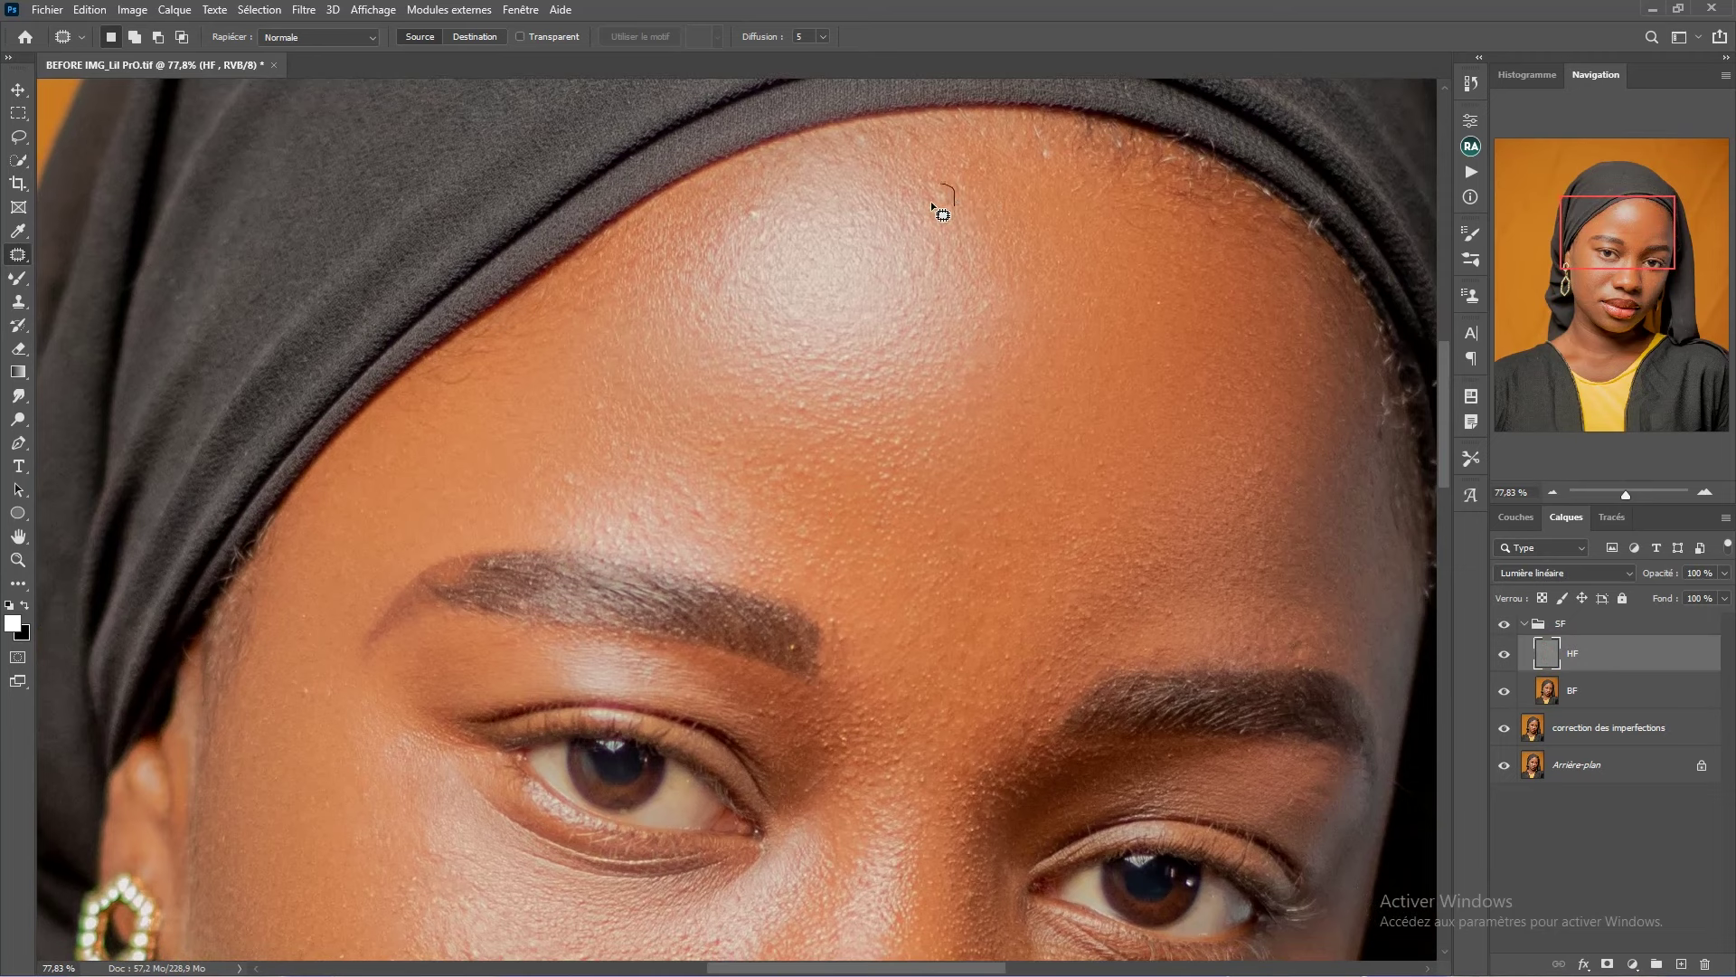
left_click_drag(932, 203, 995, 205)
mouse_move(1055, 184)
left_mouse_down()
mouse_move(1043, 149)
mouse_move(1056, 185)
left_mouse_up()
key("ctrl+d")
left_click_drag(846, 137, 872, 152)
left_click_drag(864, 146, 887, 156)
key("ctrl+d")
left_click_drag(738, 211, 726, 229)
key("ctrl+d")
- Patch the texture blemishes on the earring-side cheek below the eye with cleaner neighbouring skin on HF
left_click_drag(884, 425, 930, 151)
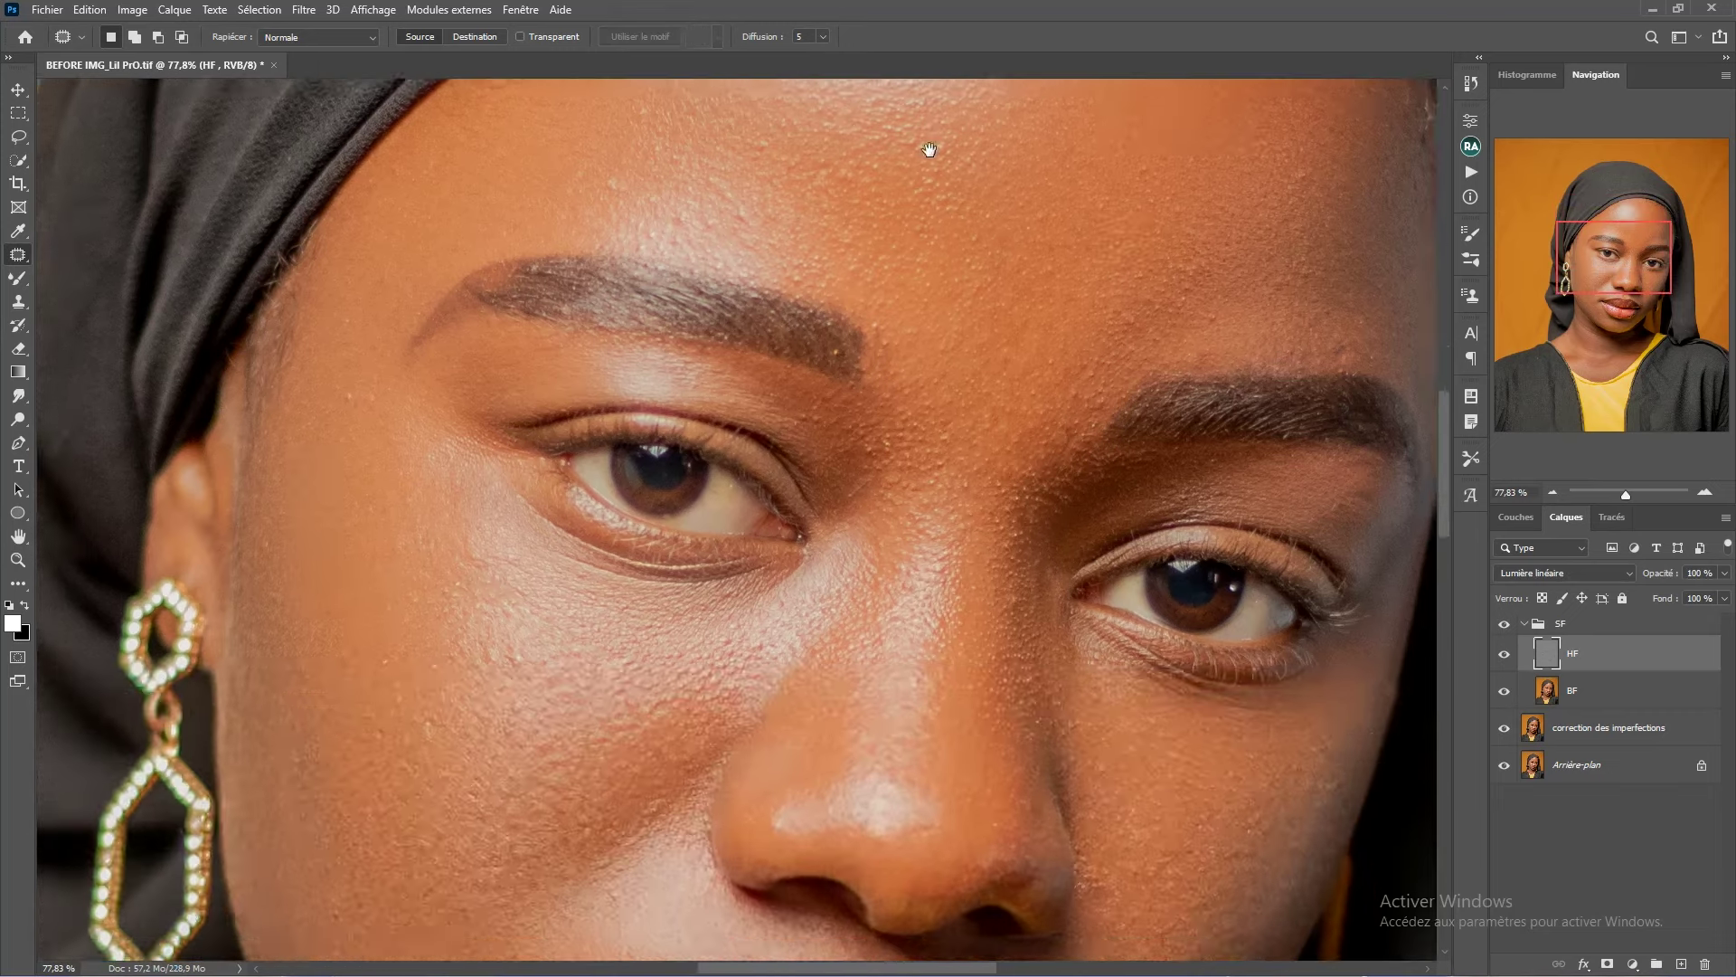
scroll(915, 195, "down", 3)
left_click_drag(785, 369, 977, 229)
scroll(823, 436, "up", 2)
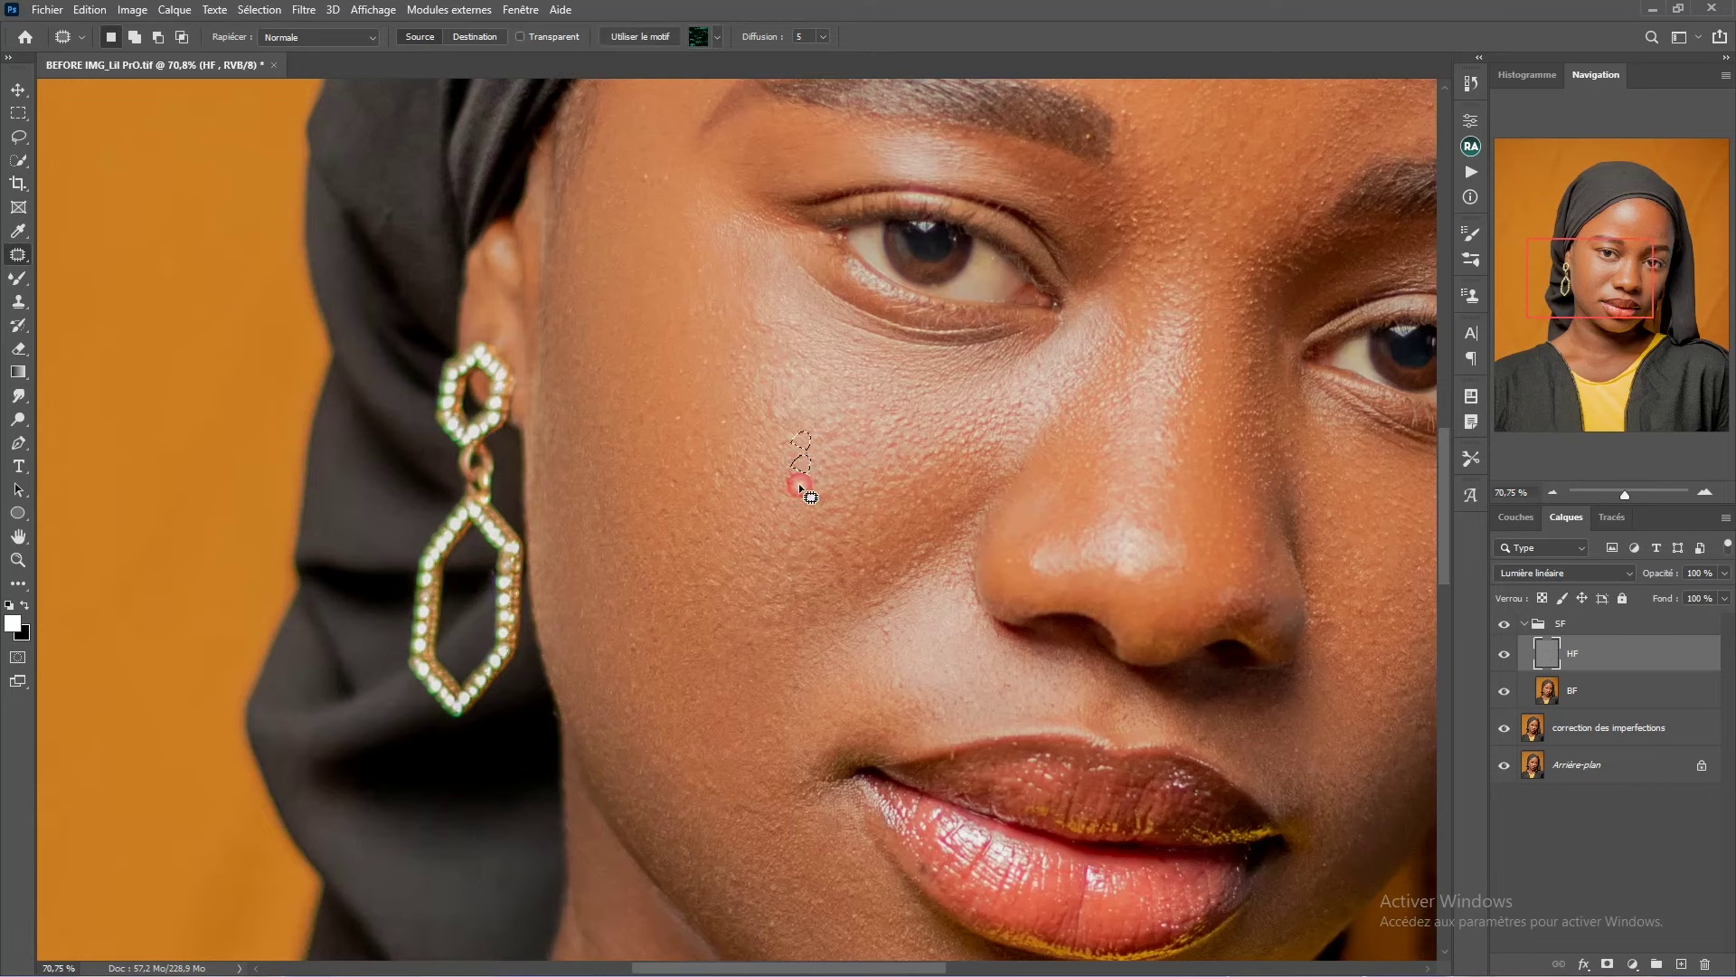
scroll(821, 481, "down", 2)
scroll(737, 458, "up", 1)
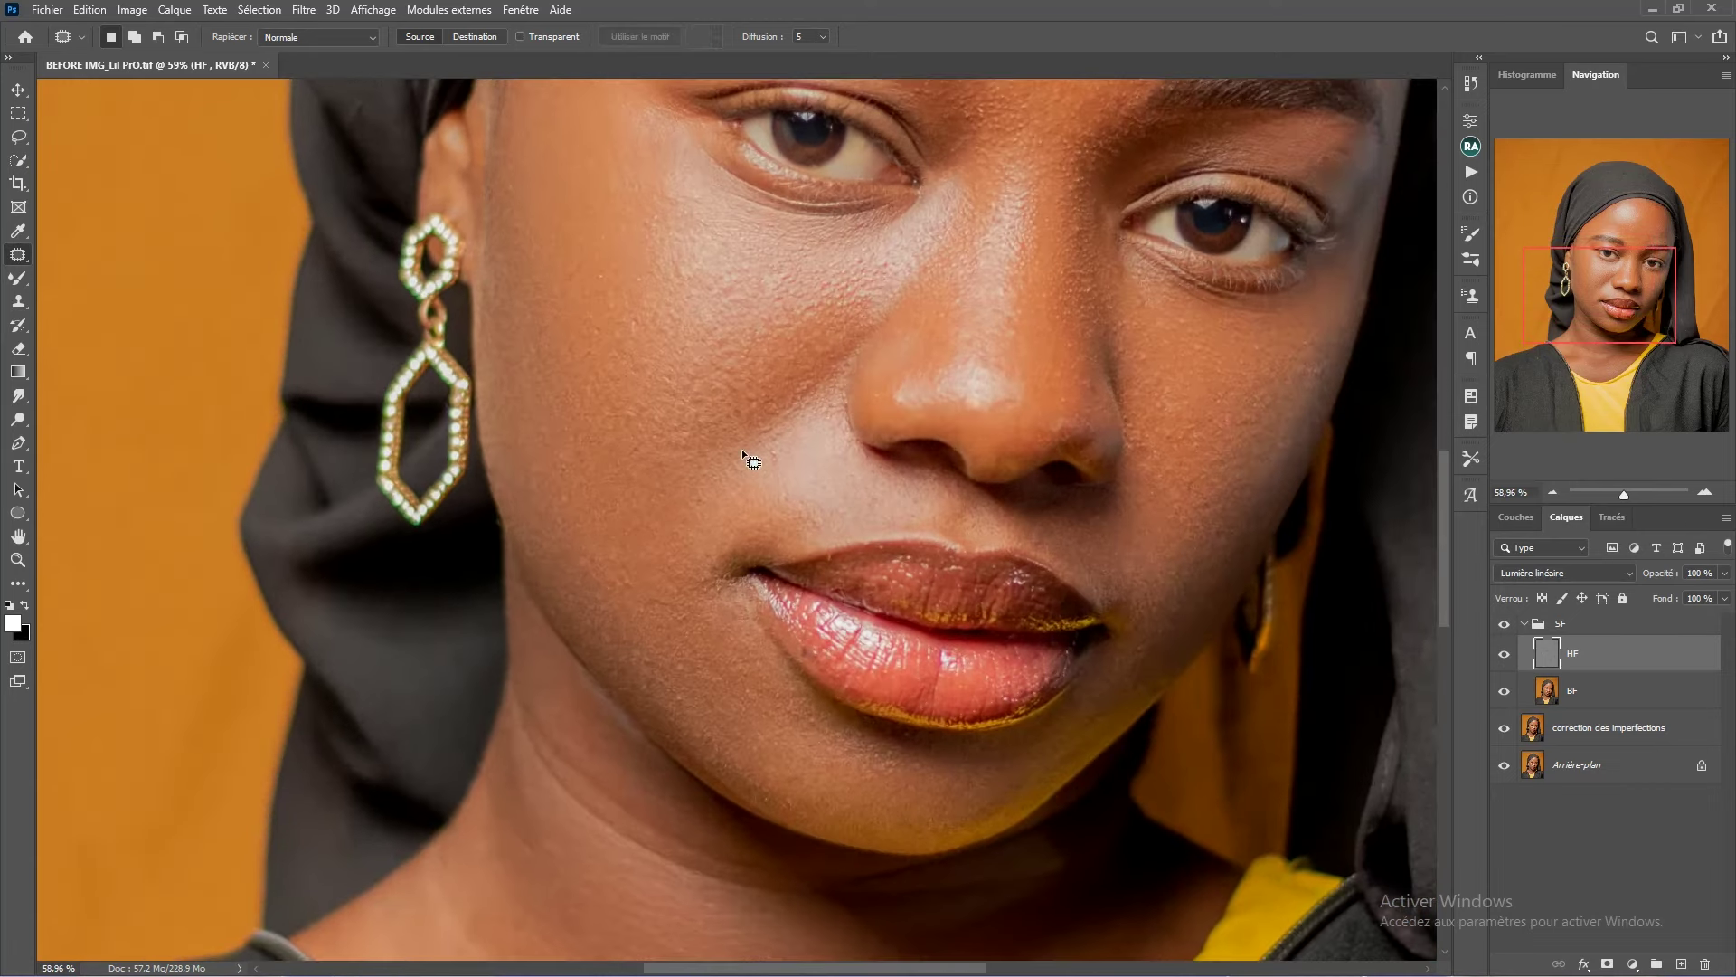
mouse_move(765, 417)
left_mouse_down()
mouse_move(800, 377)
mouse_move(788, 350)
left_mouse_up()
scroll(877, 324, "down", 4)
key("ctrl+d")
- Patch remaining texture spots on the face, including the forehead above the earring-side eyebrow, deselecting after each repair
left_click_drag(1013, 337, 889, 479)
scroll(895, 401, "up", 3)
left_click_drag(789, 530, 818, 404)
key("ctrl+d")
scroll(841, 362, "down", 3)
left_click_drag(882, 285, 785, 576)
key("ctrl+d")
left_click_drag(748, 334, 975, 350)
scroll(884, 380, "up", 4)
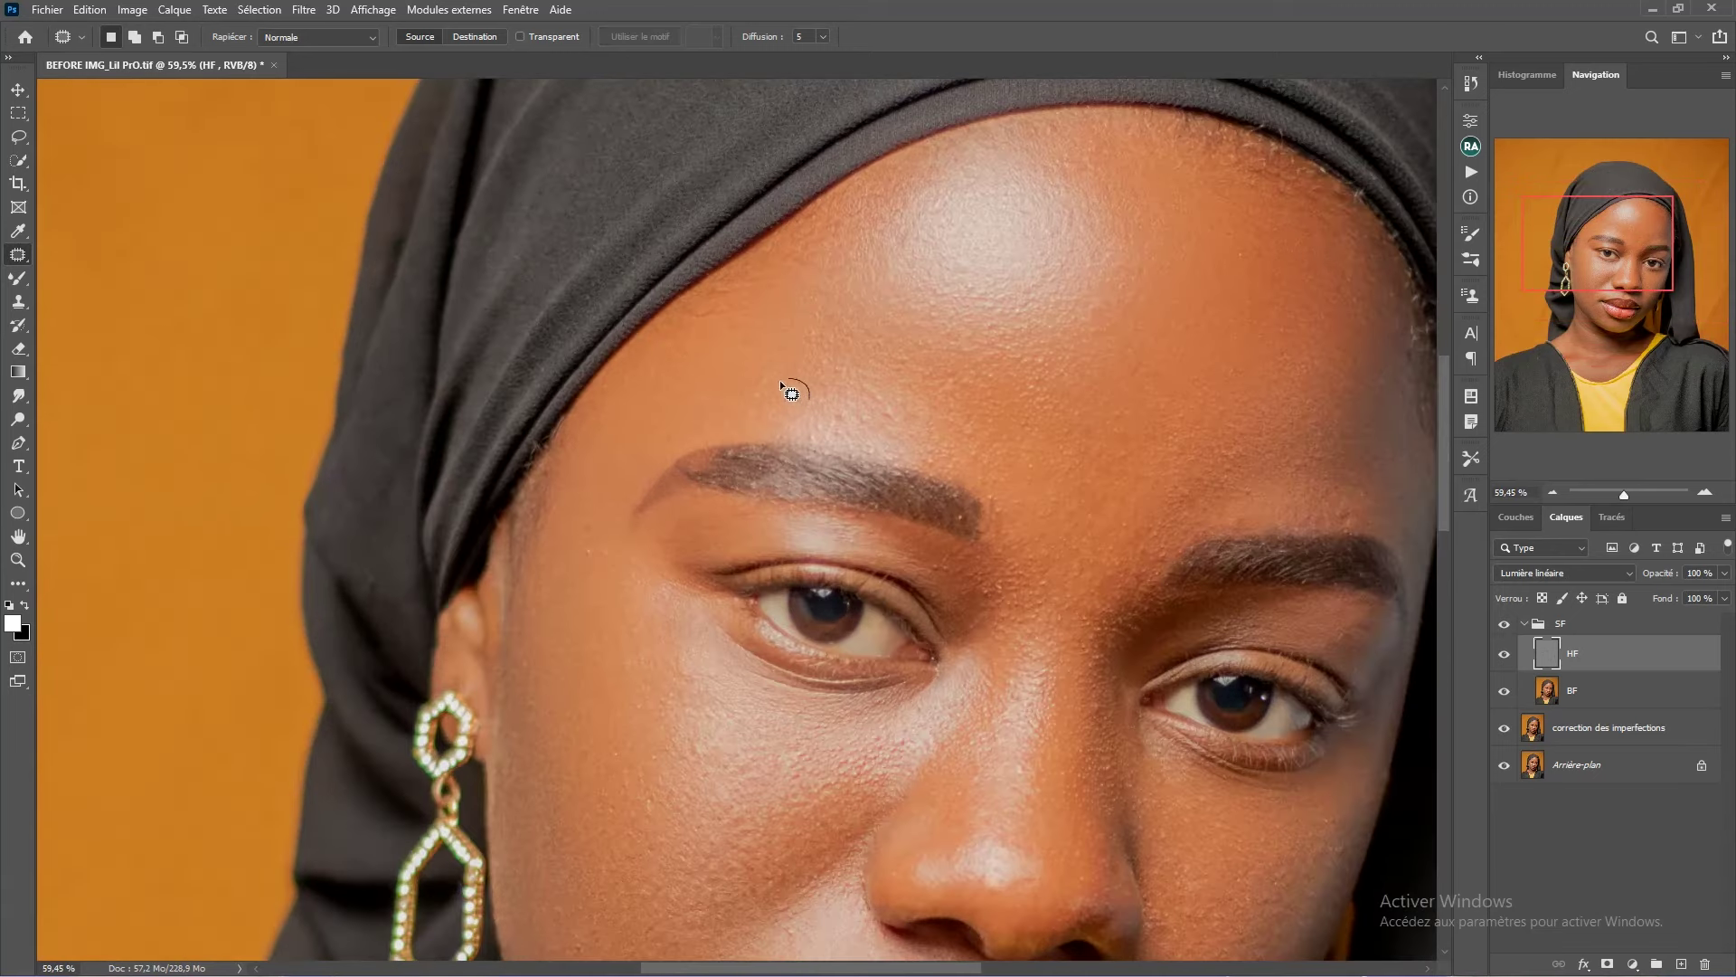
key("ctrl+d")
key("ctrl+d")
- Patch the small texture blemish on the side of the nose bridge beside the shadowed eye
scroll(865, 350, "down", 4)
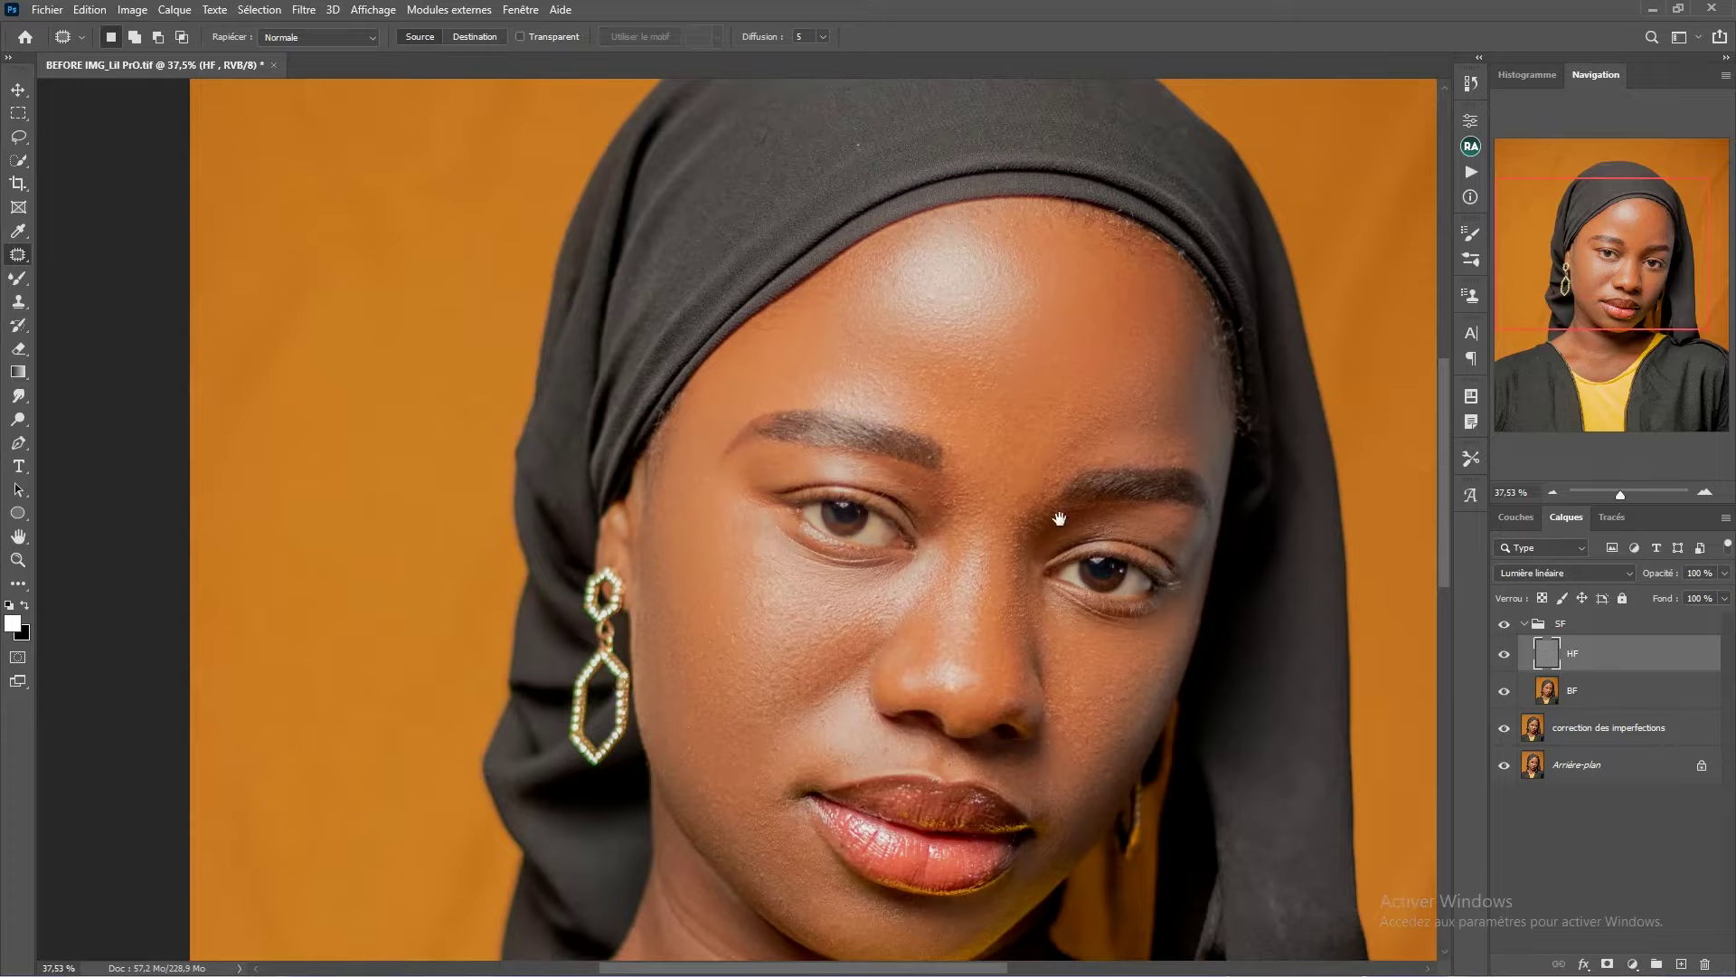
left_click_drag(1059, 518, 923, 384)
scroll(914, 407, "up", 6)
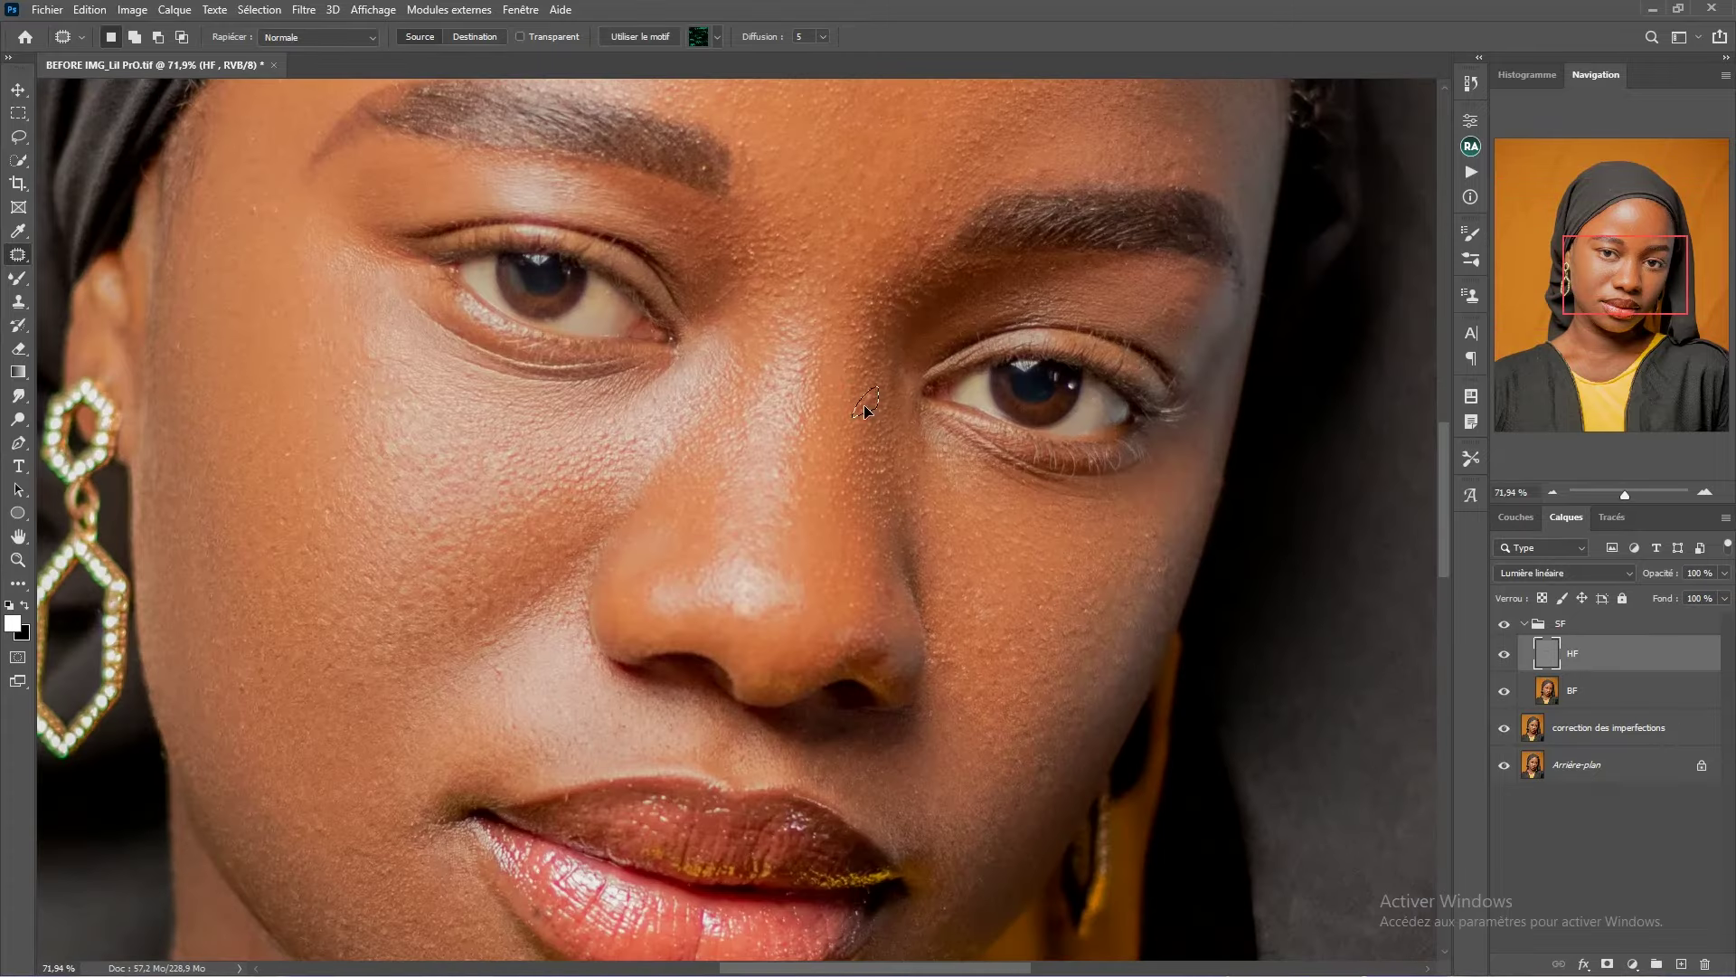
scroll(881, 400, "down", 4)
- Compare the whole portrait before and after the retouching by hiding and showing the SF group
scroll(868, 442, "down", 6)
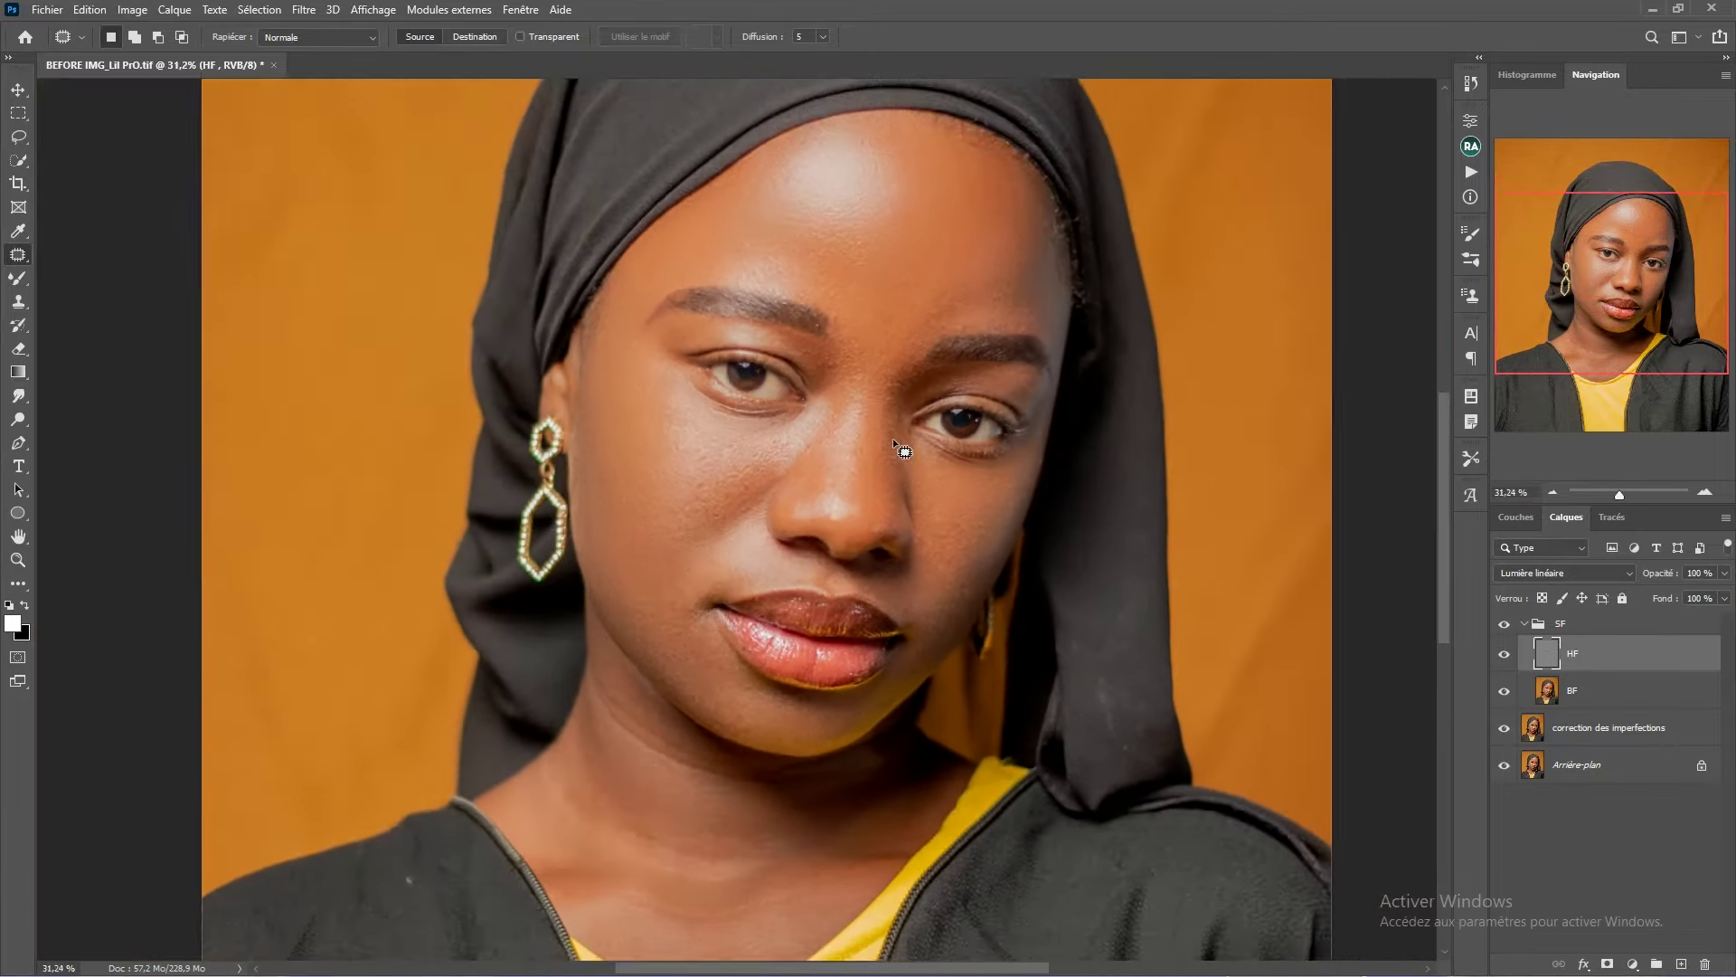
left_click(1506, 624)
left_click(1506, 624)
left_click(1506, 624)
left_click(1506, 624)
left_click(1506, 624)
left_click(1506, 624)
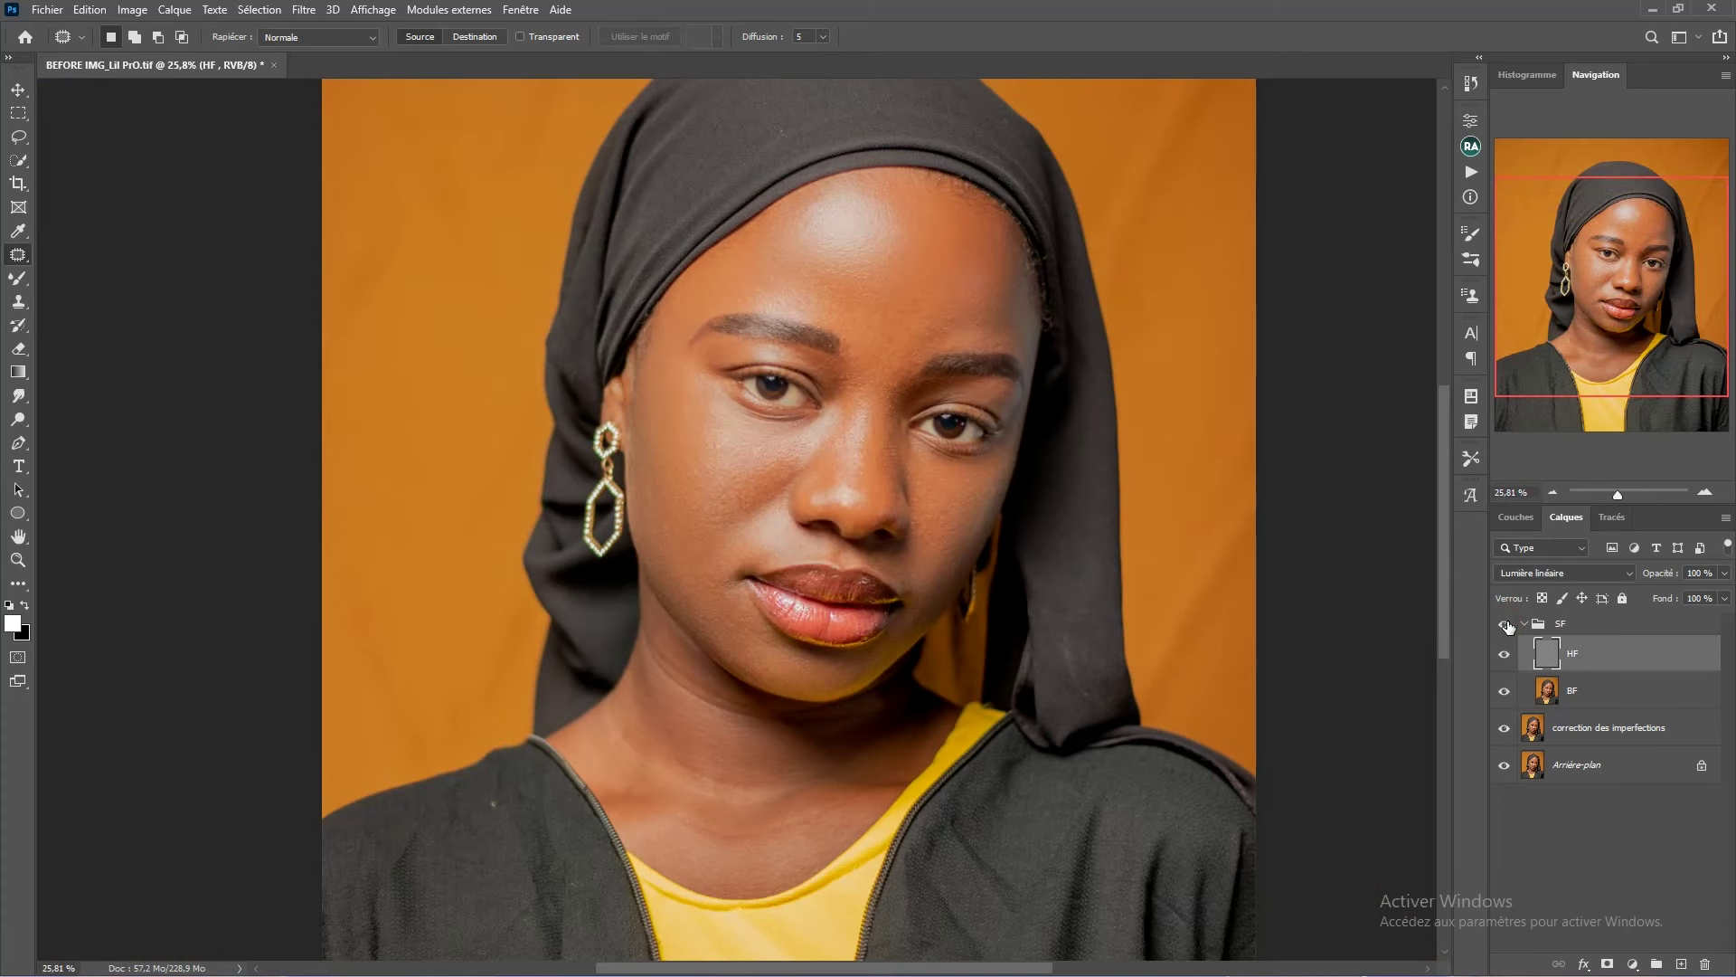